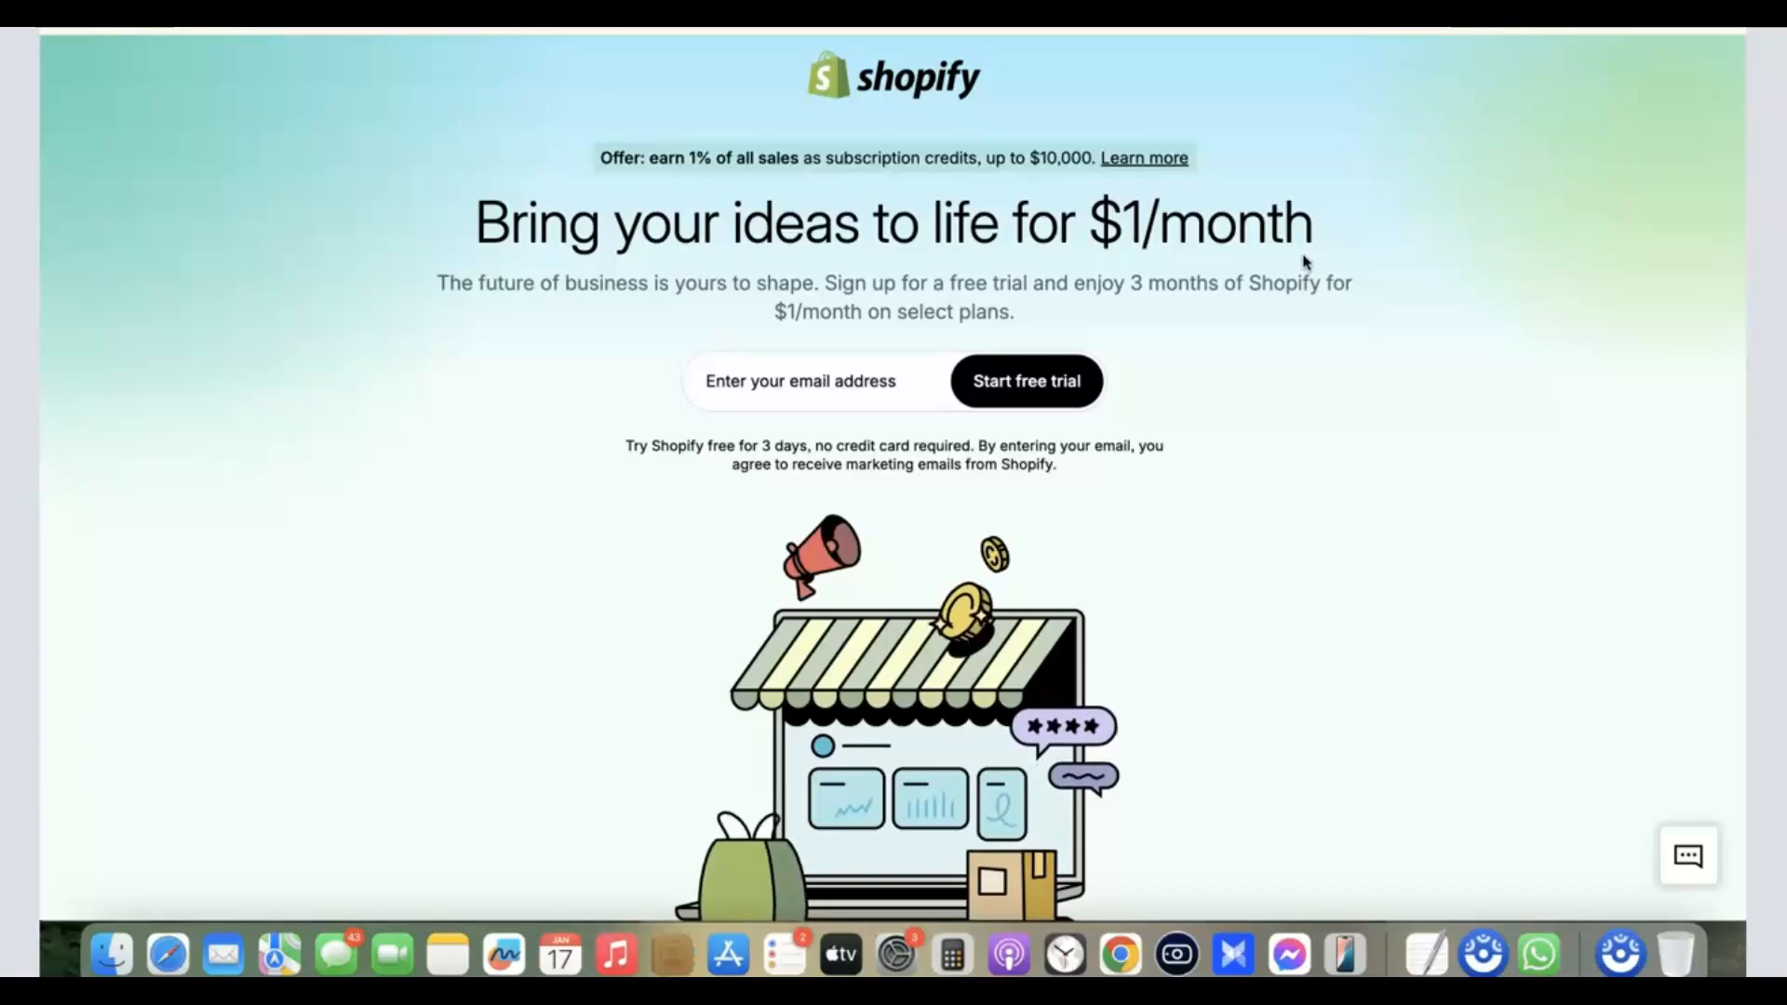
- Start the Shopify free trial using the saved autofill email address
{"action": "left_click", "coordinate": [876, 381]}
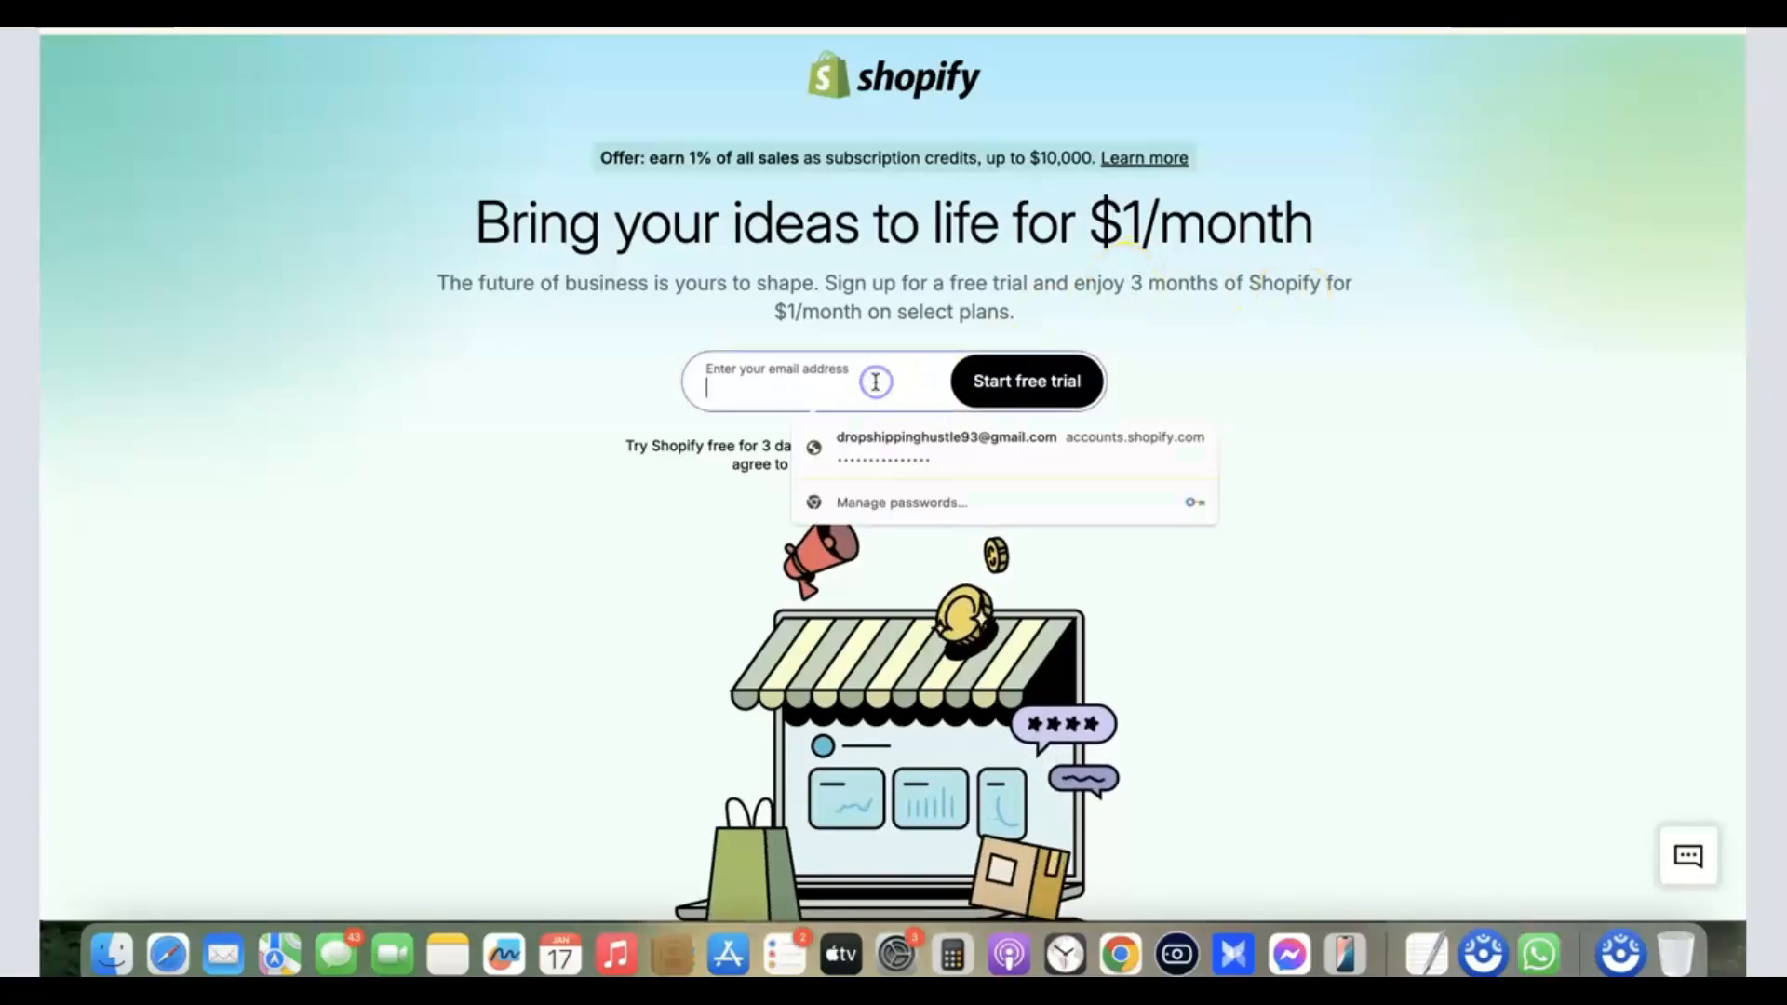
{"action": "left_click", "coordinate": [947, 437]}
{"action": "left_click", "coordinate": [1240, 383]}
{"action": "left_click", "coordinate": [974, 408]}
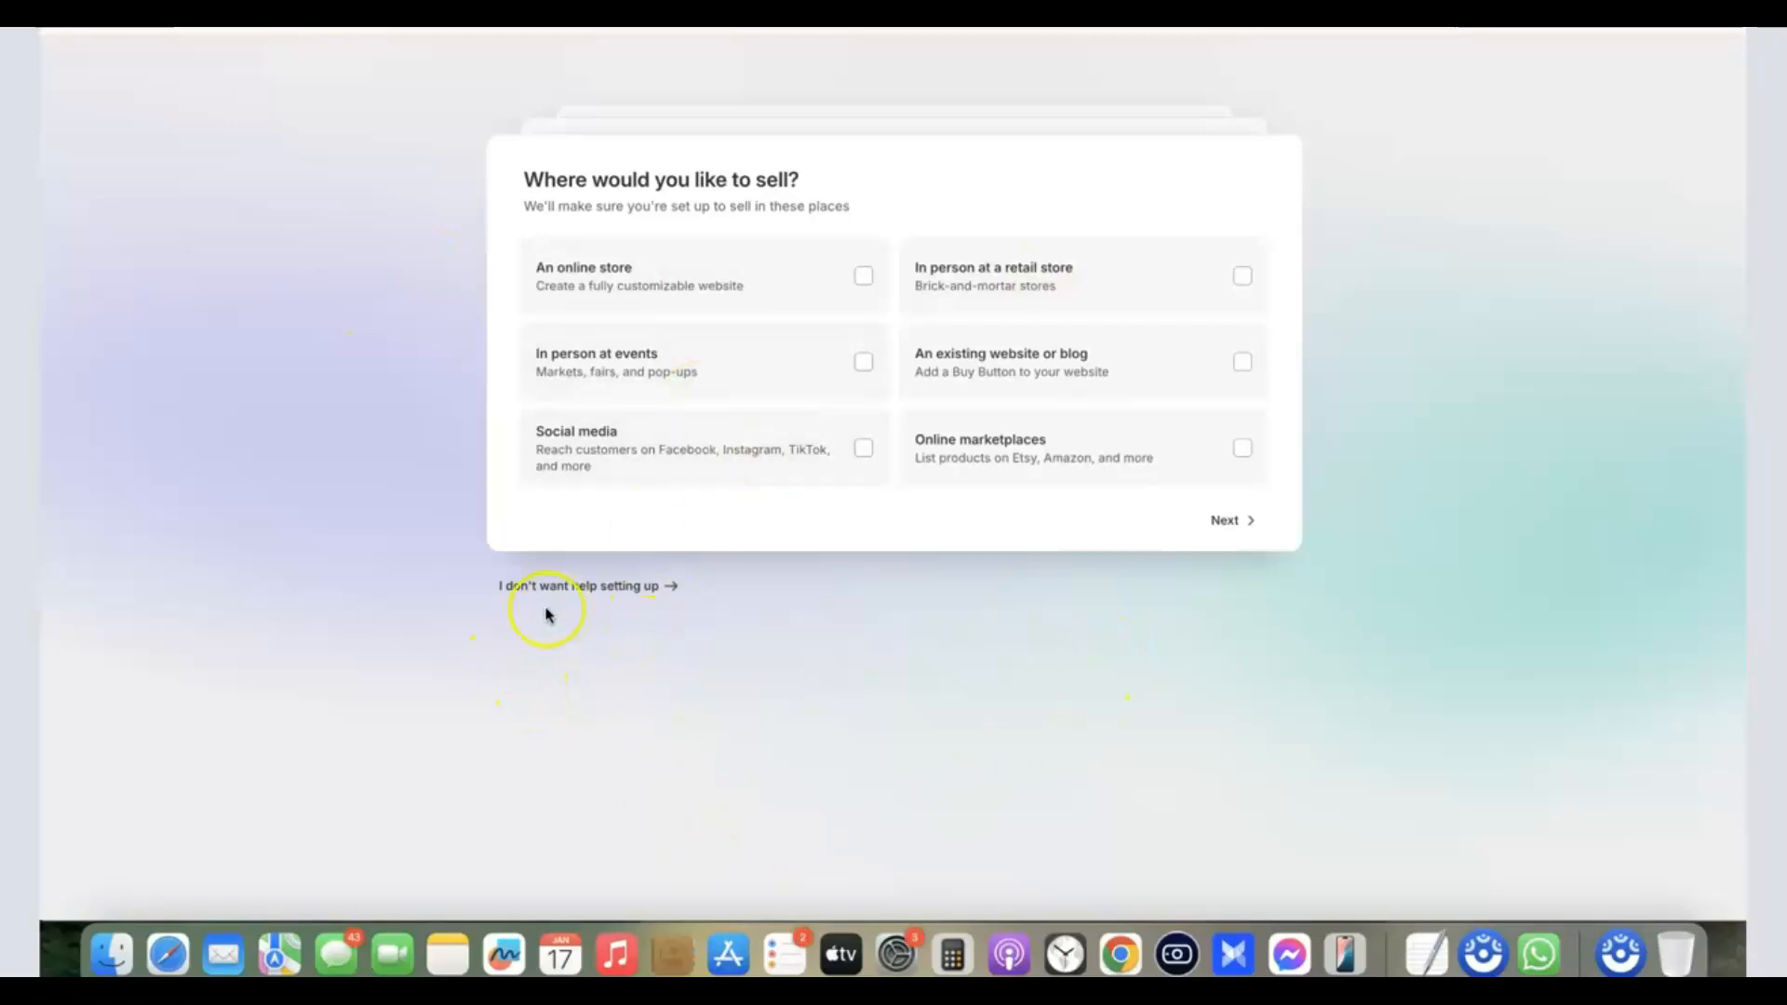
- Skip the guided store setup with 'I don't want help setting up'
{"action": "left_click", "coordinate": [595, 584]}
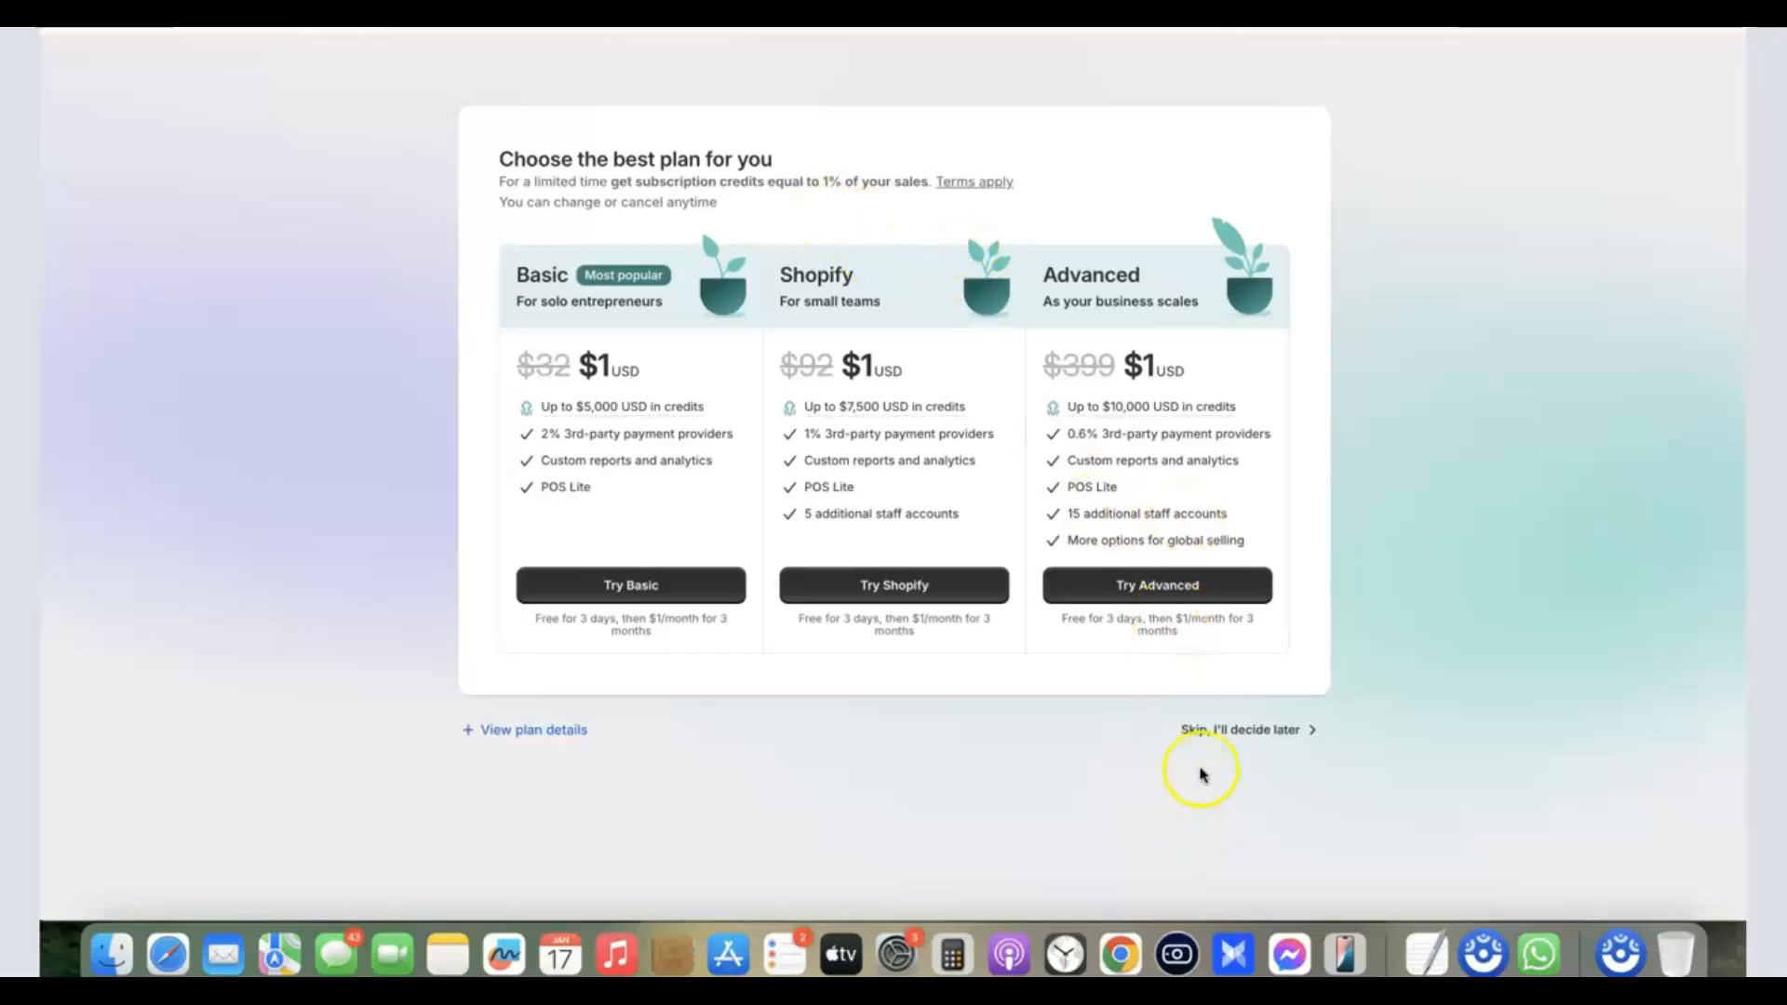
- Defer the plan choice with 'Skip, I'll decide later' to land on admin Home
{"action": "left_click", "coordinate": [1225, 730]}
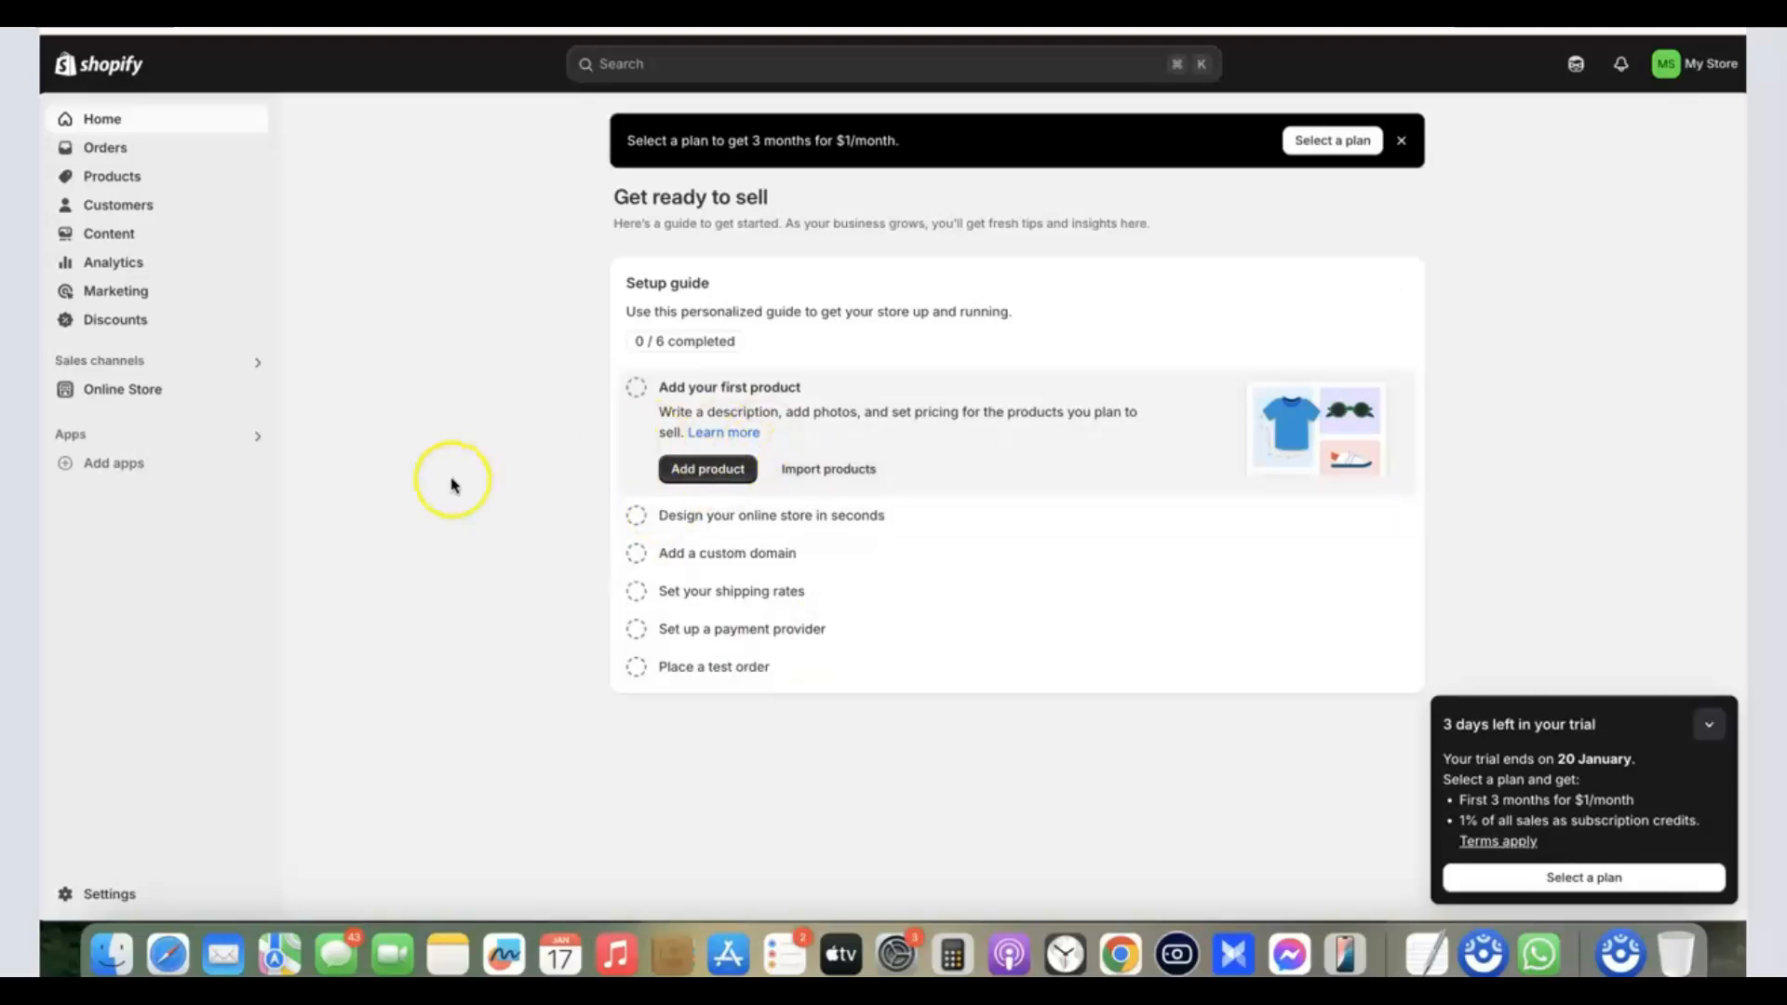
- Look through Orders and Products, then reach Online Store > Themes with Dawn current
{"action": "left_click", "coordinate": [126, 157]}
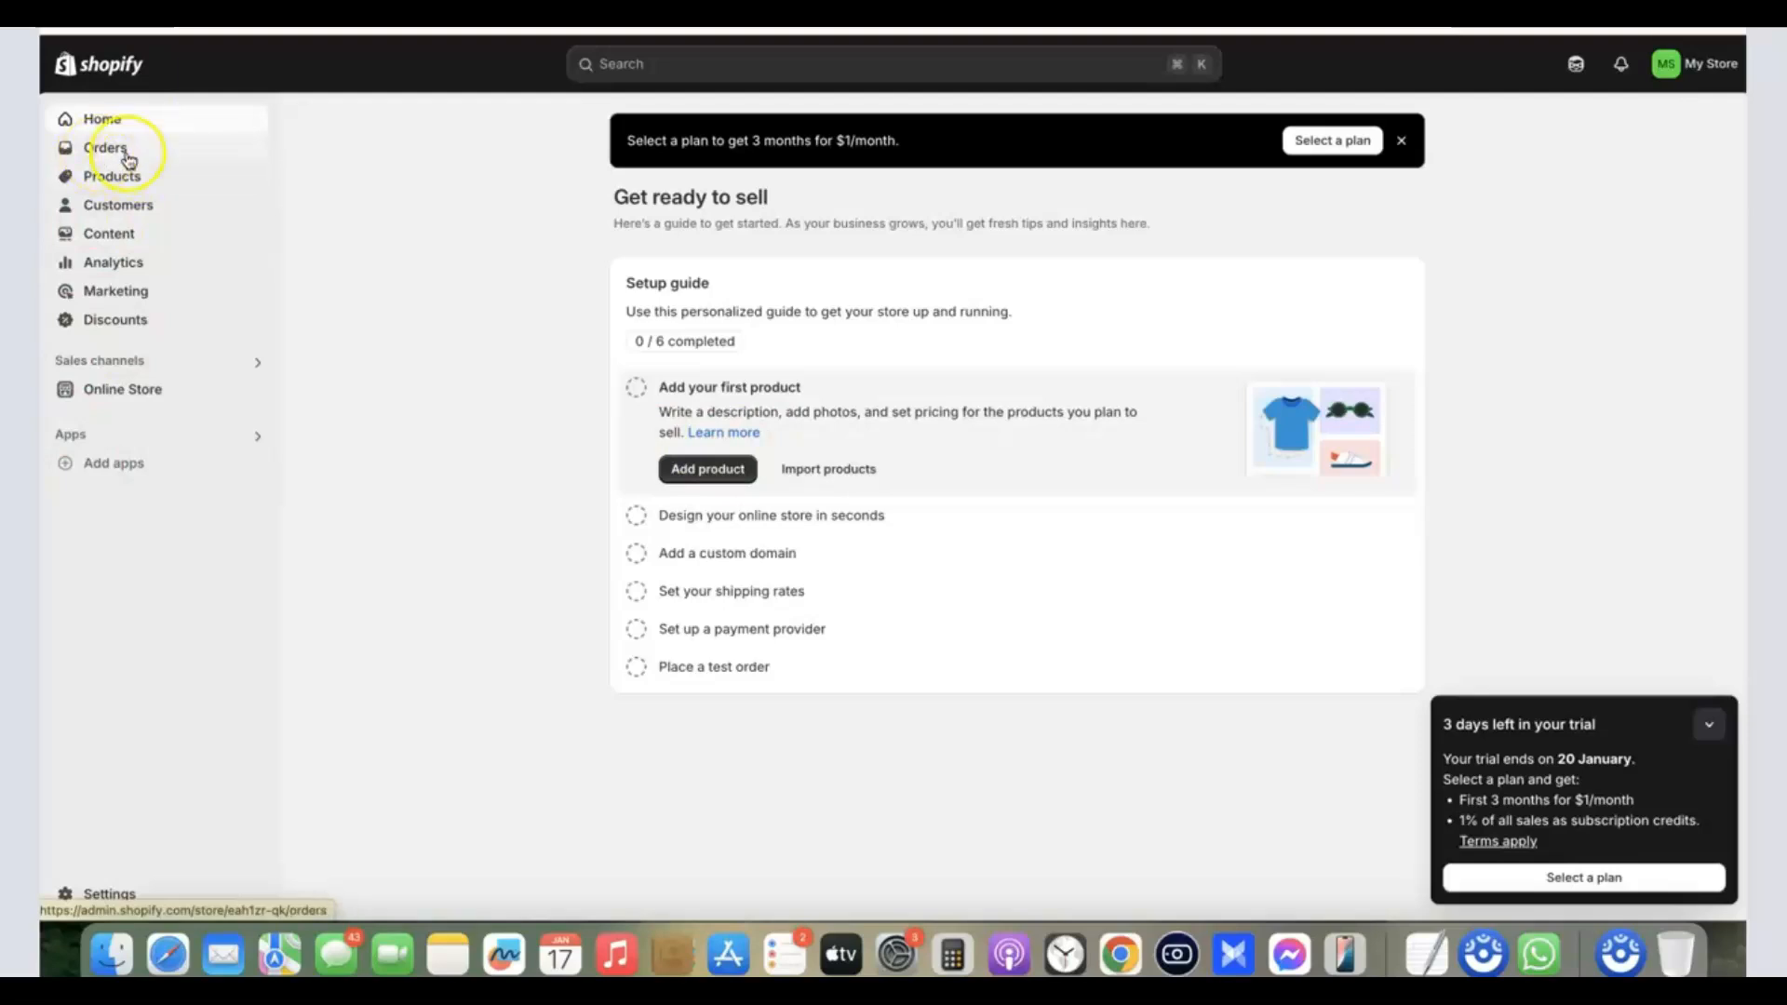
{"action": "left_click", "coordinate": [115, 186]}
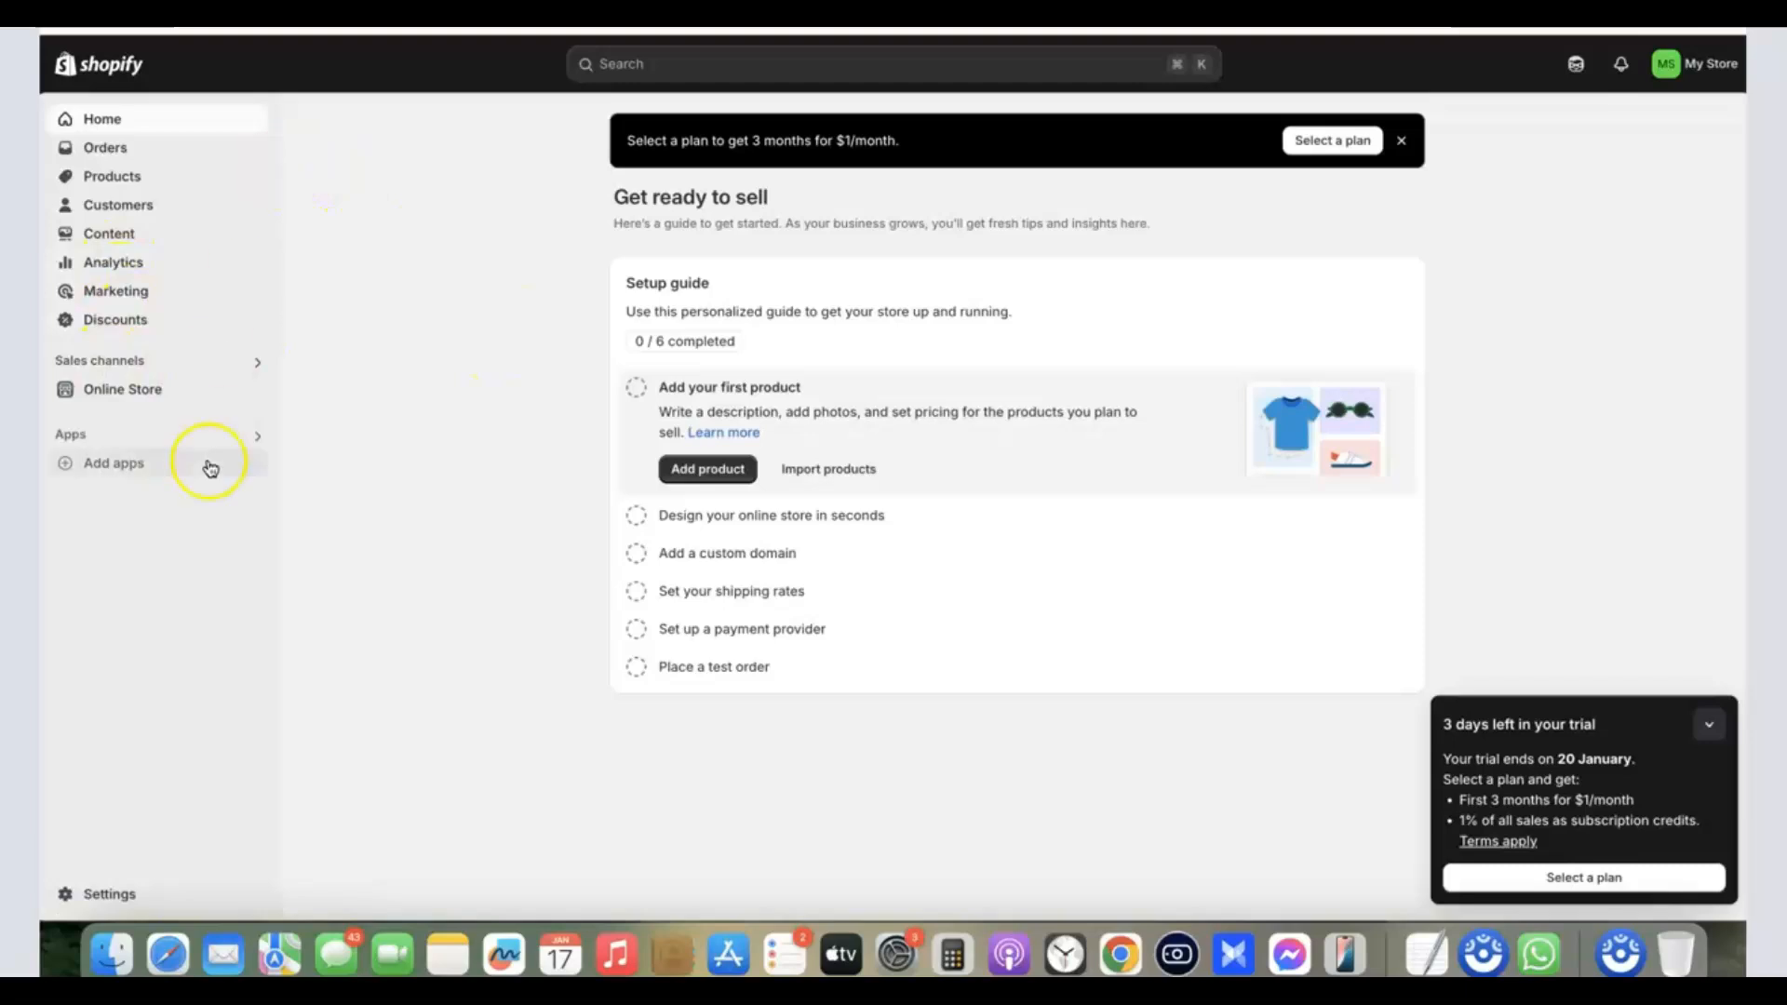
{"action": "left_click", "coordinate": [130, 395]}
{"action": "left_click", "coordinate": [227, 430]}
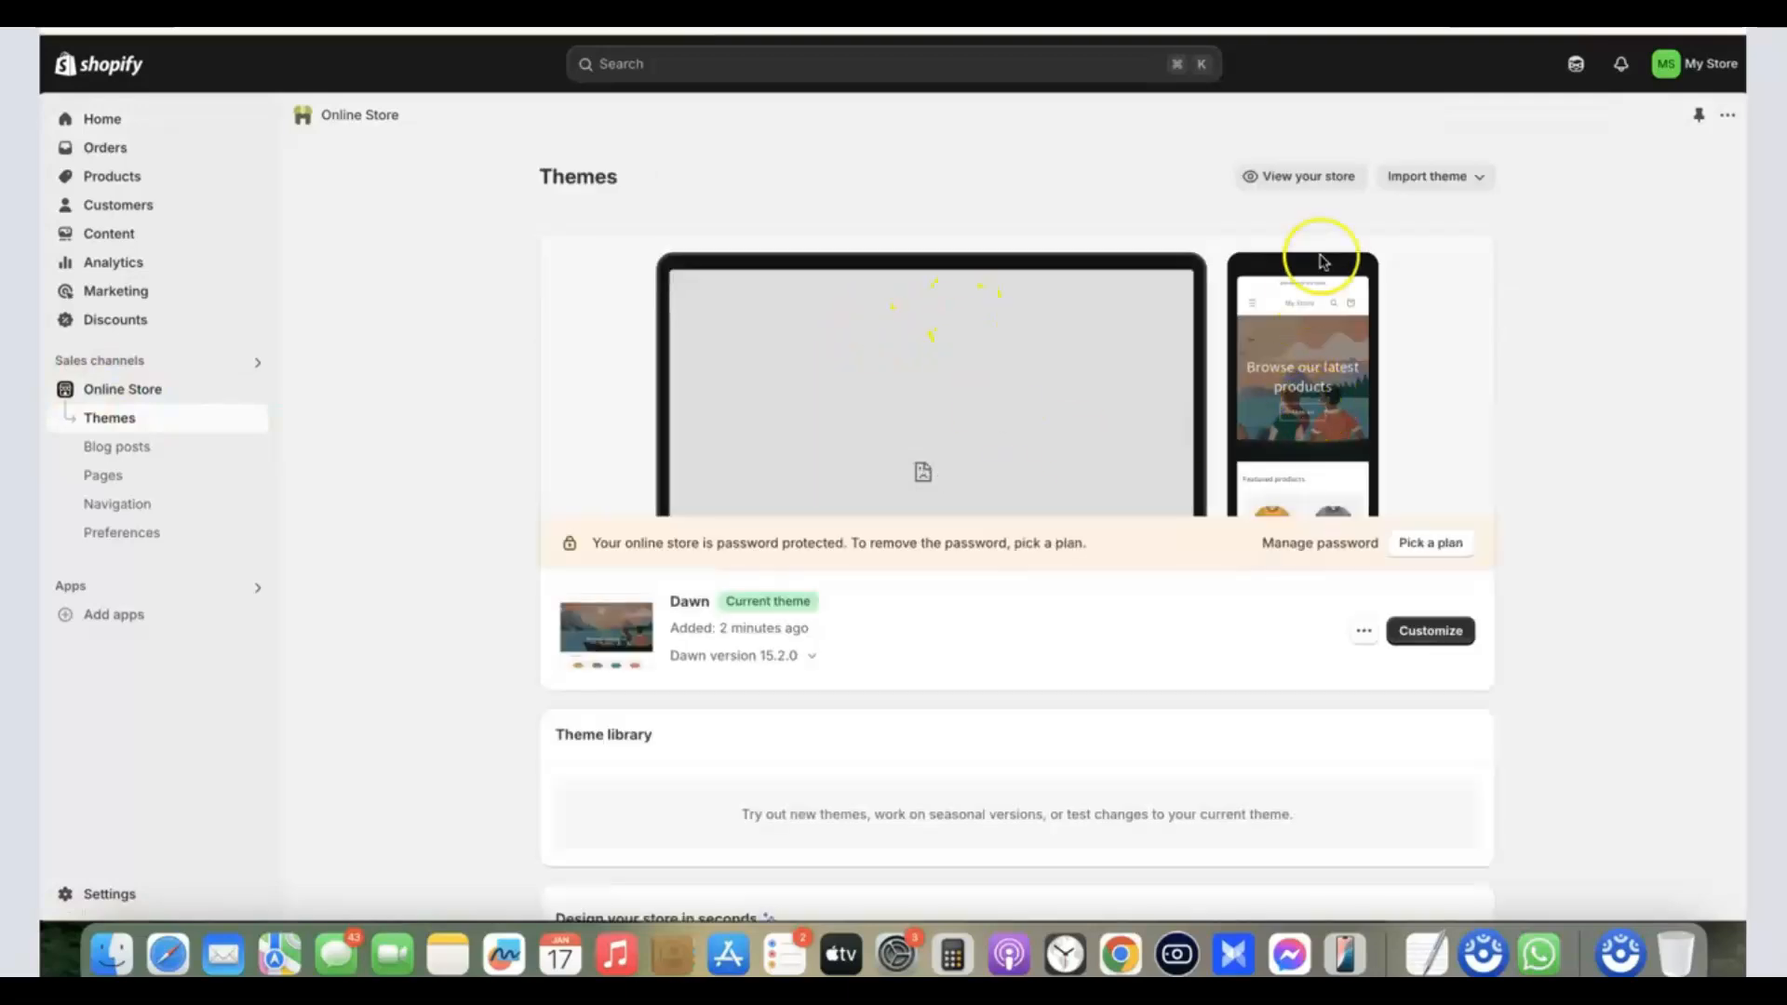
{"action": "right_click", "coordinate": [1305, 175]}
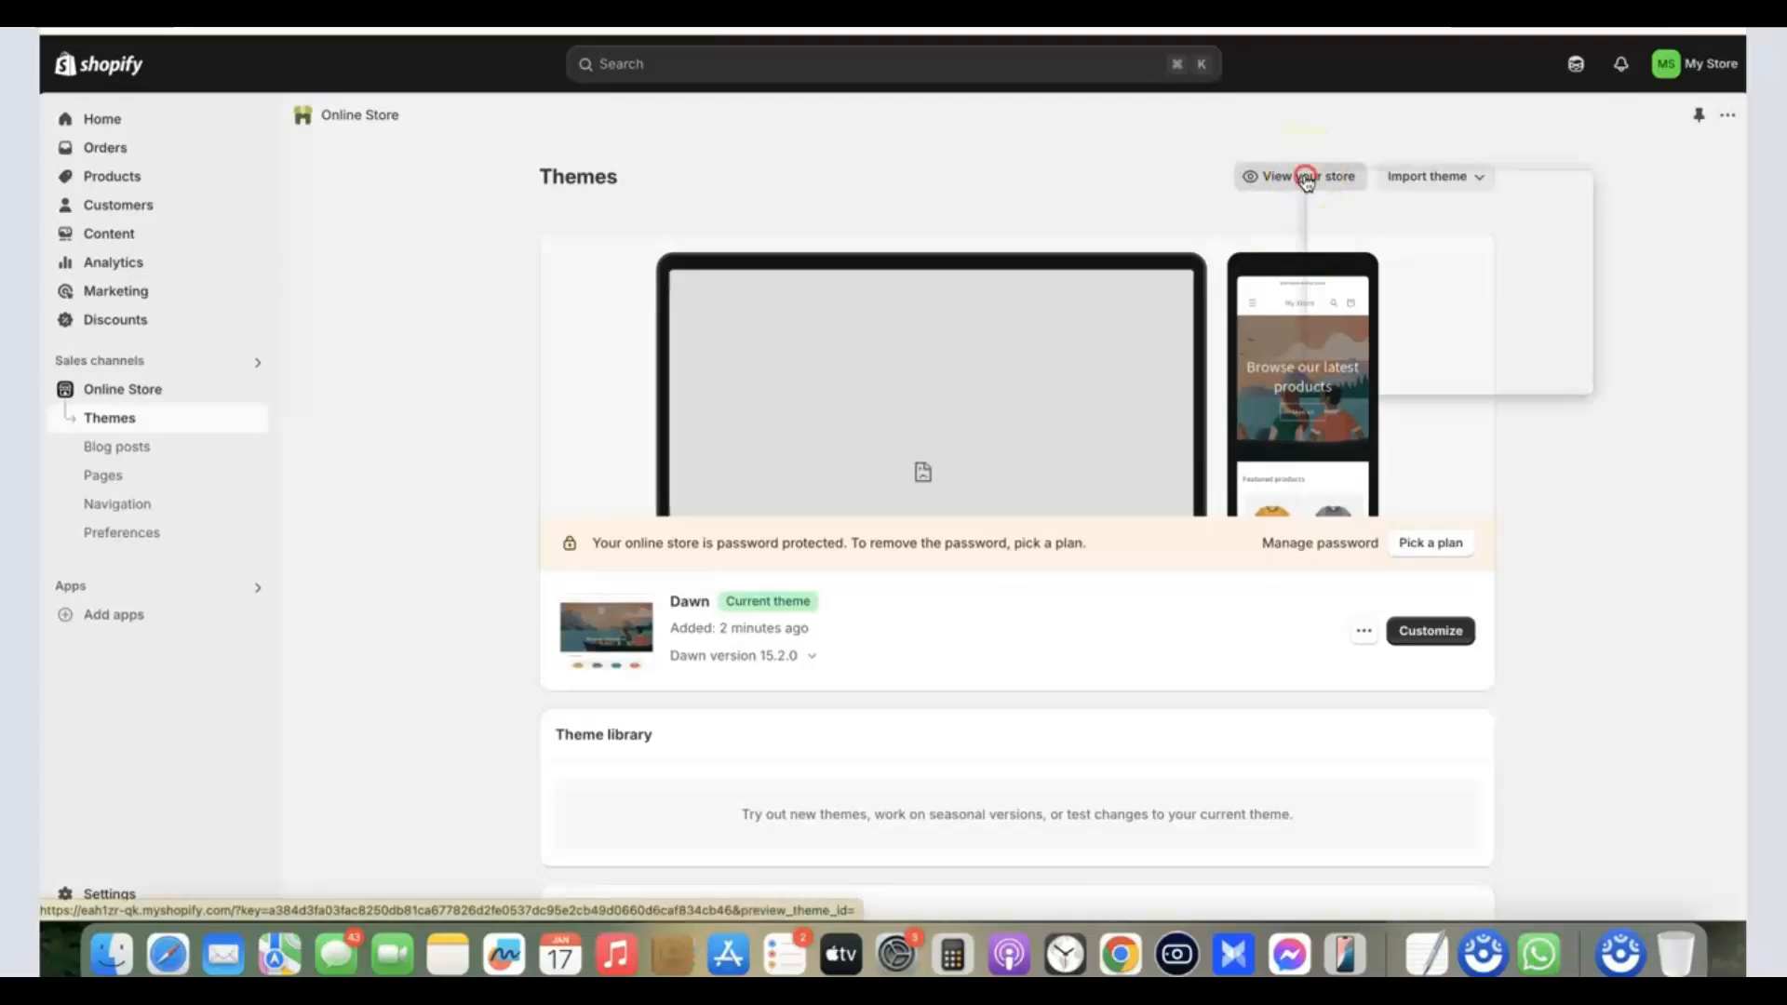
{"action": "left_click", "coordinate": [1157, 159]}
{"action": "left_click", "coordinate": [687, 38]}
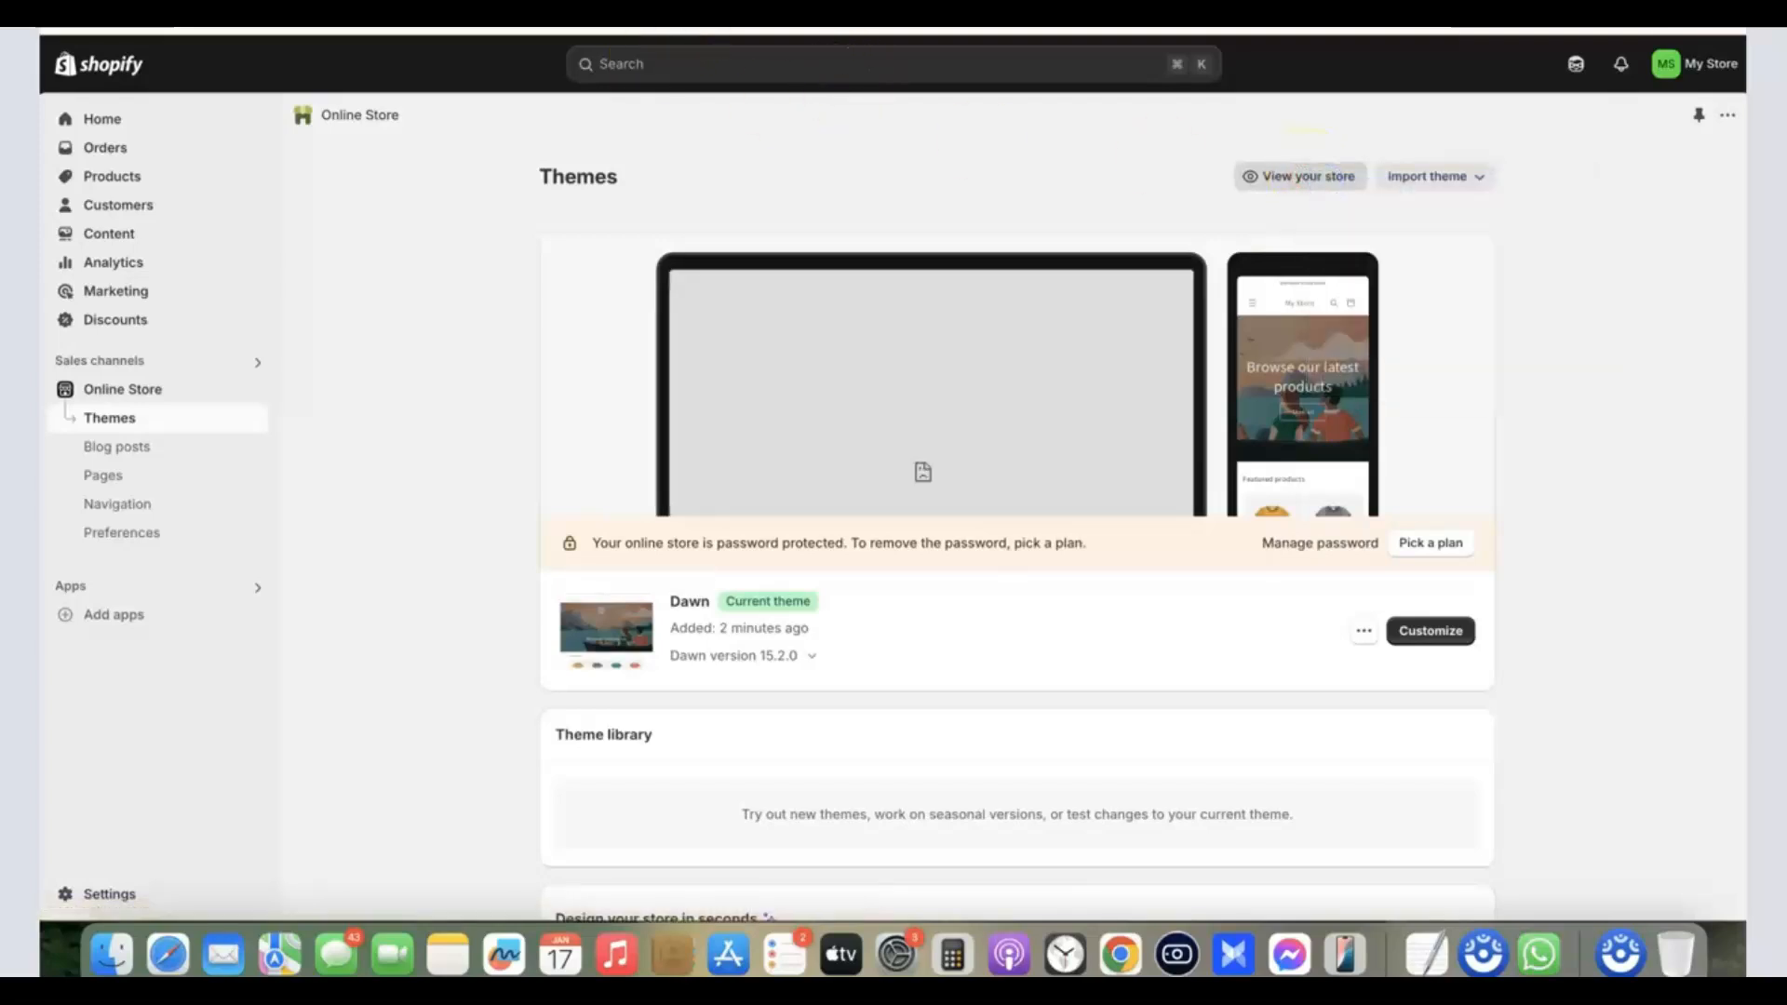
{"action": "key", "text": "ctrl+Tab"}
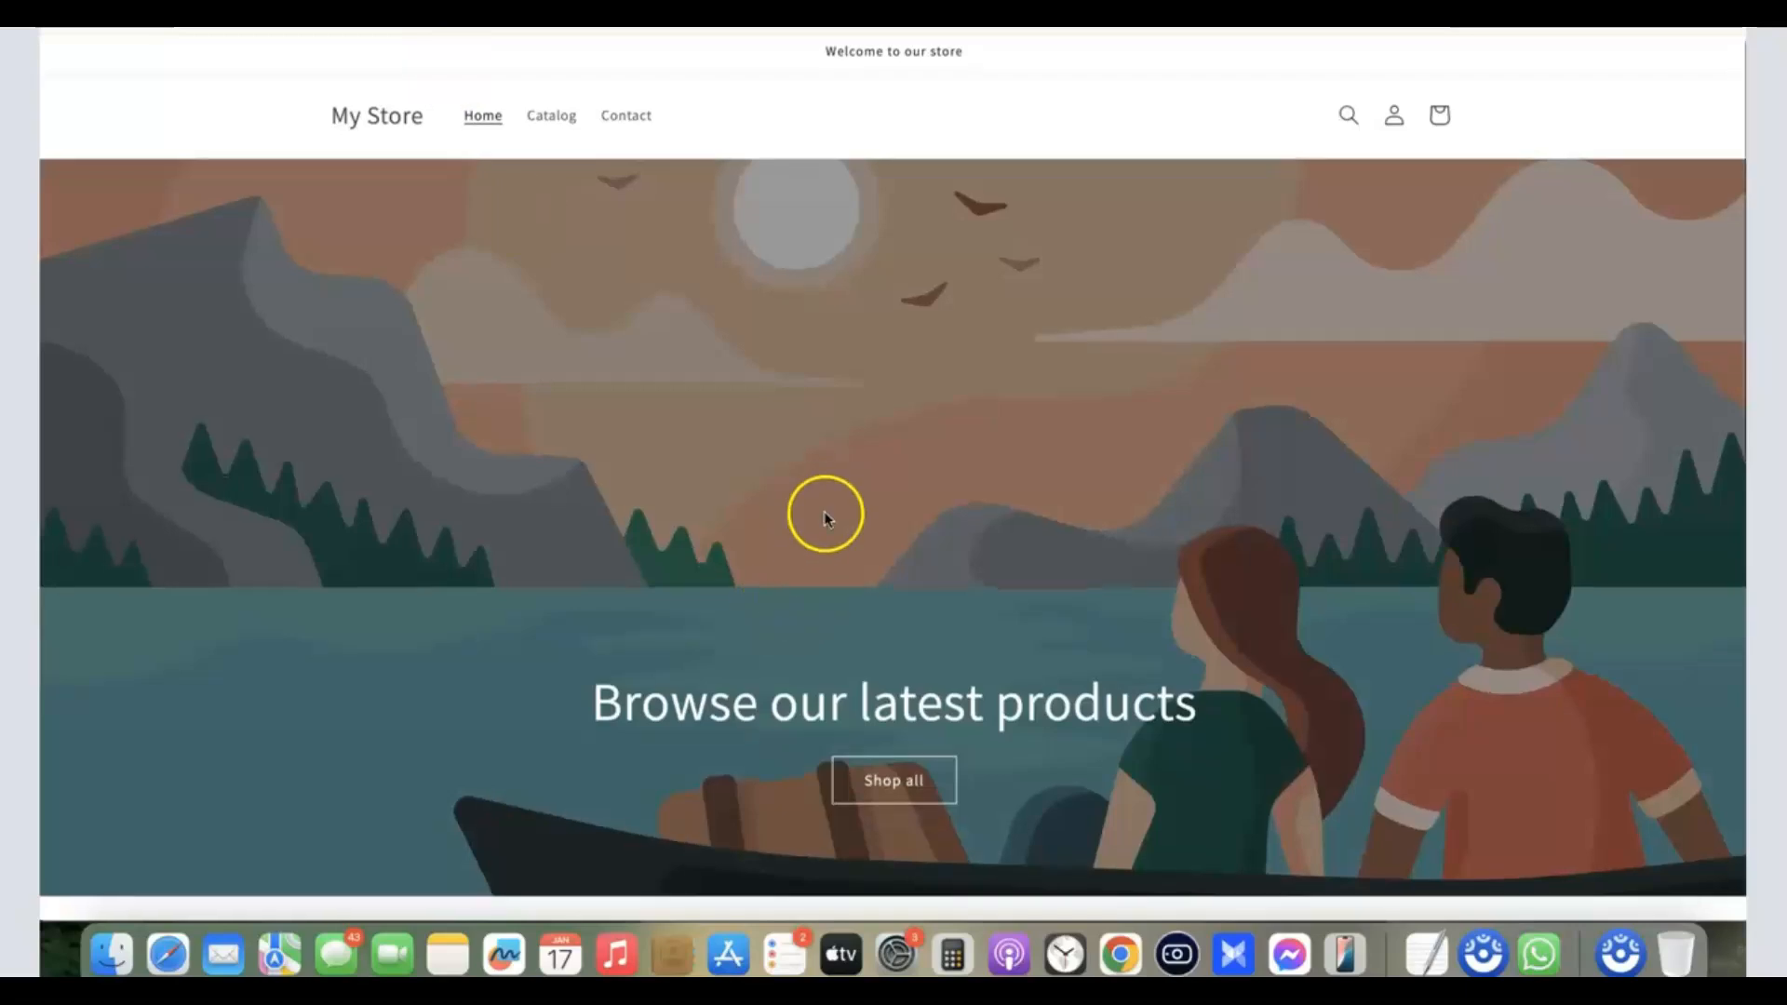
{"action": "scroll", "coordinate": [825, 510], "scroll_direction": "down", "scroll_amount": 8}
{"action": "scroll", "coordinate": [882, 617], "scroll_direction": "up", "scroll_amount": 10}
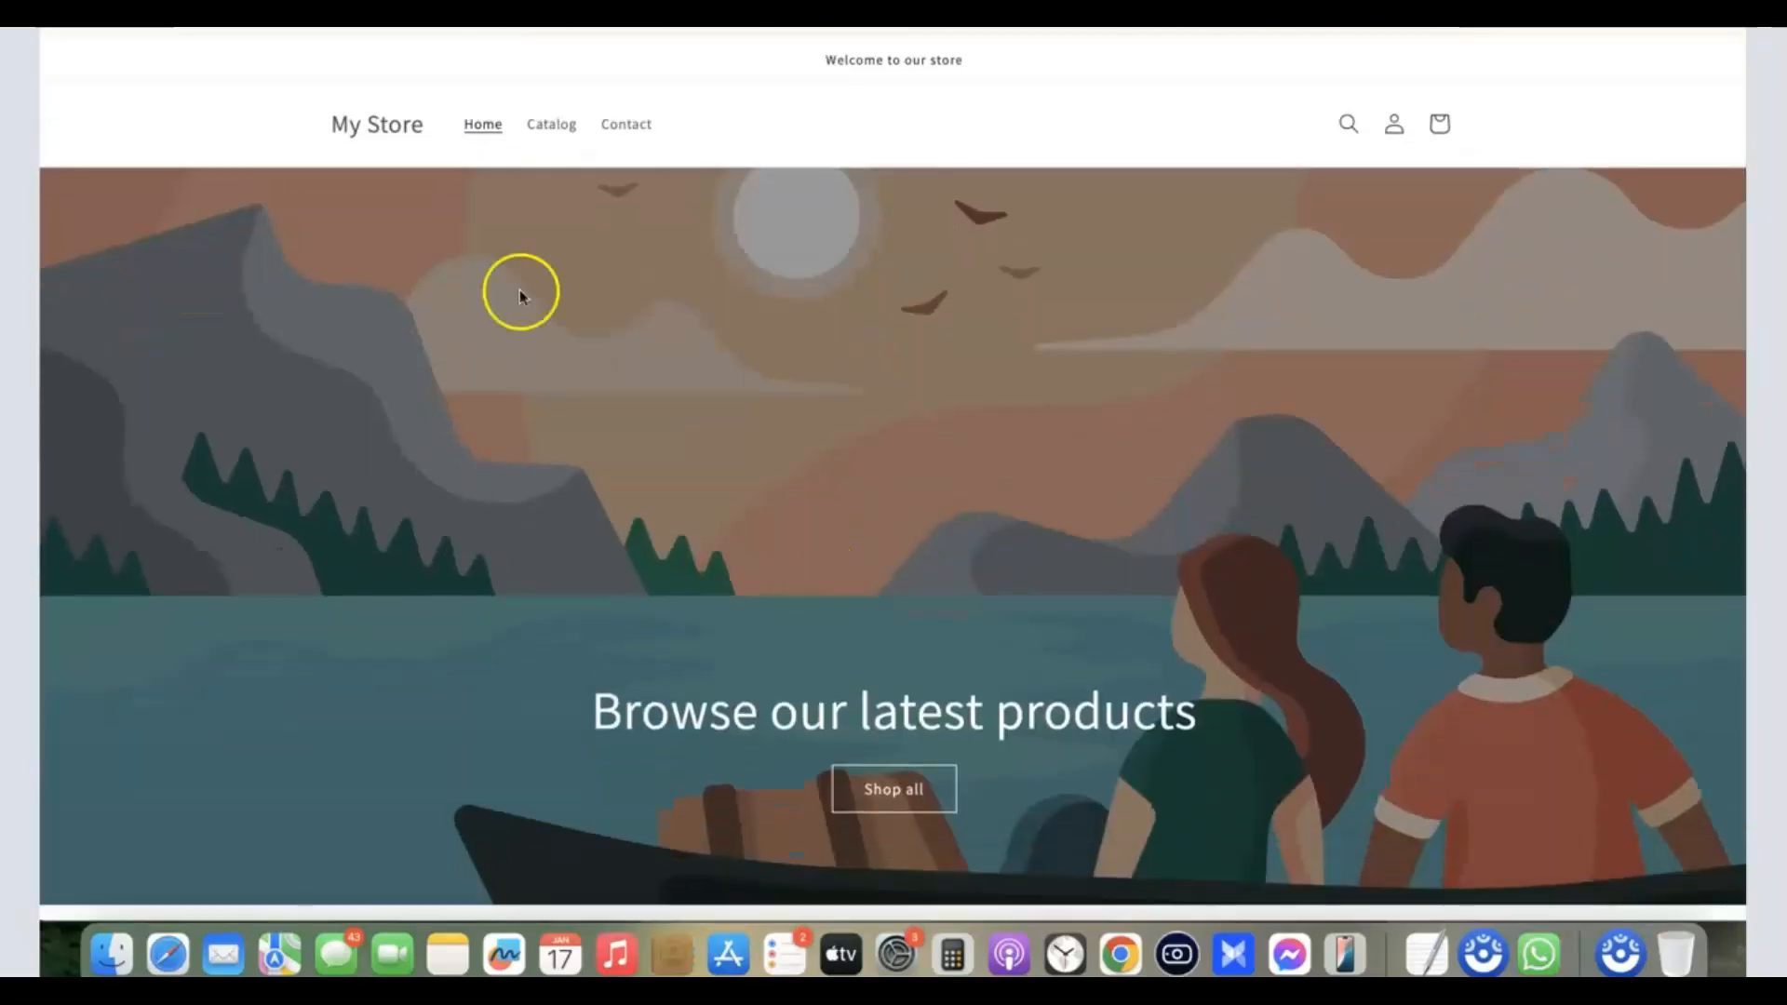
{"action": "key", "text": "ctrl+shift+Tab"}
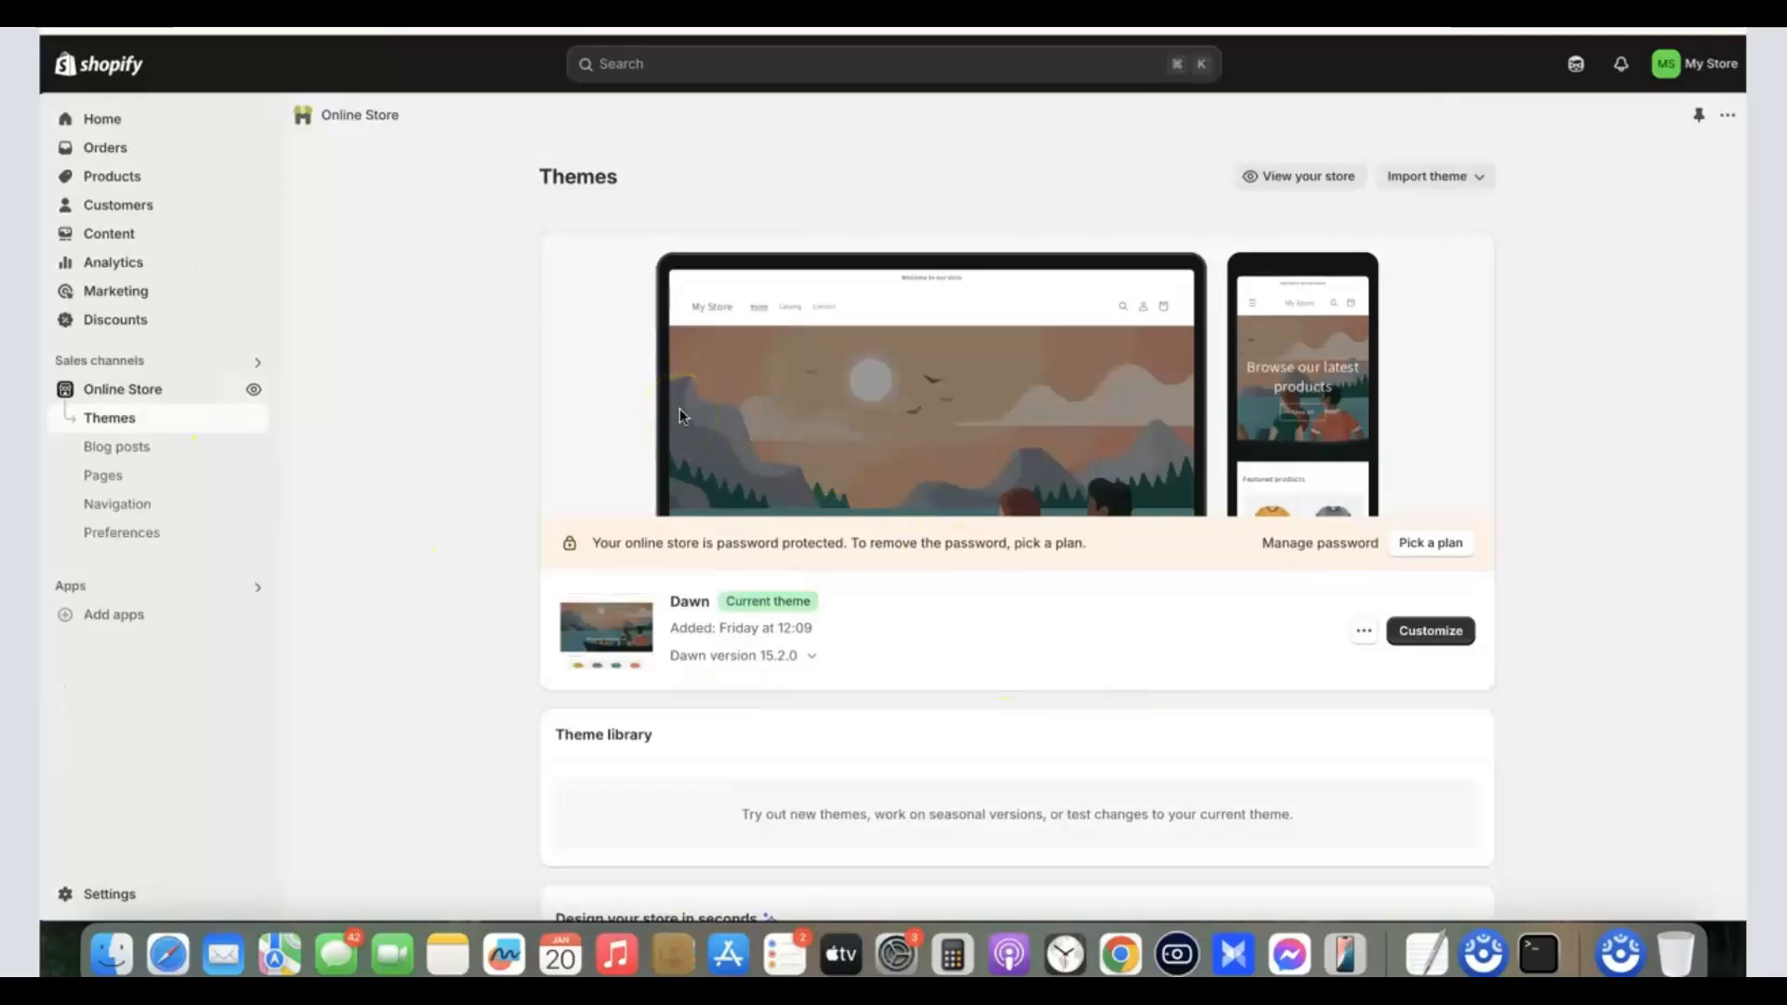
- Find the free Sense theme under Popular free themes and view its demo store
{"action": "scroll", "coordinate": [679, 411], "scroll_direction": "down", "scroll_amount": 8}
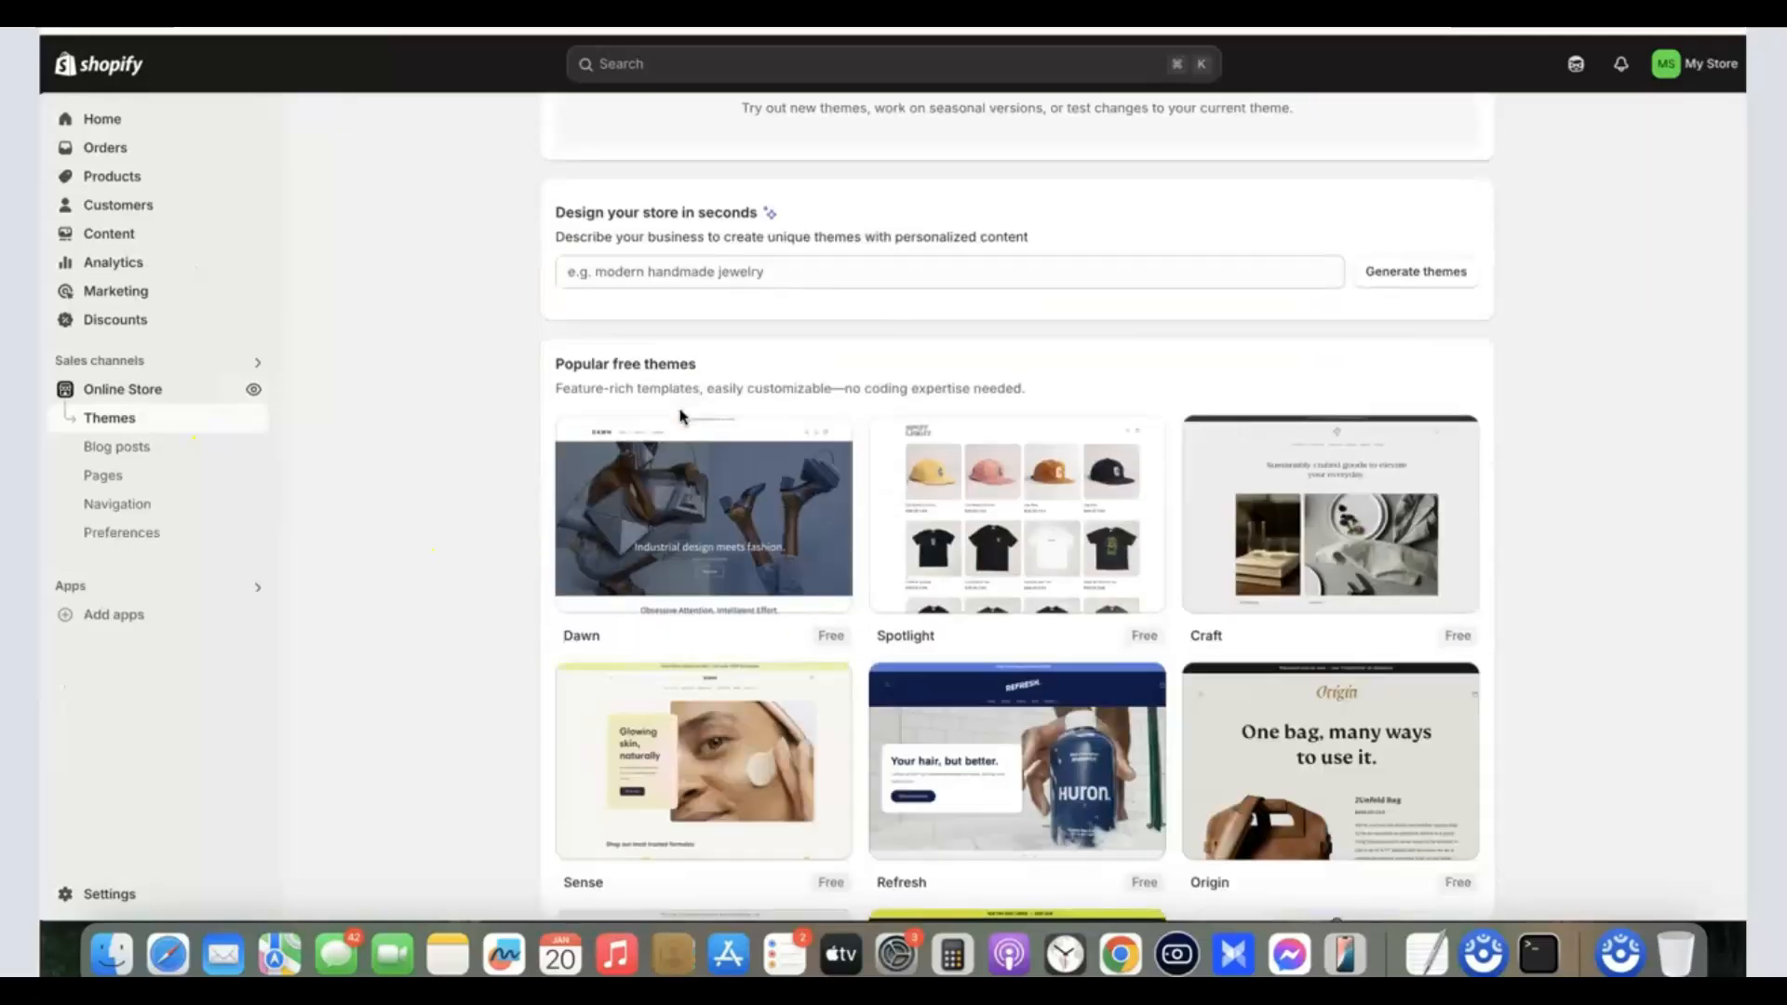
{"action": "mouse_move", "coordinate": [968, 492]}
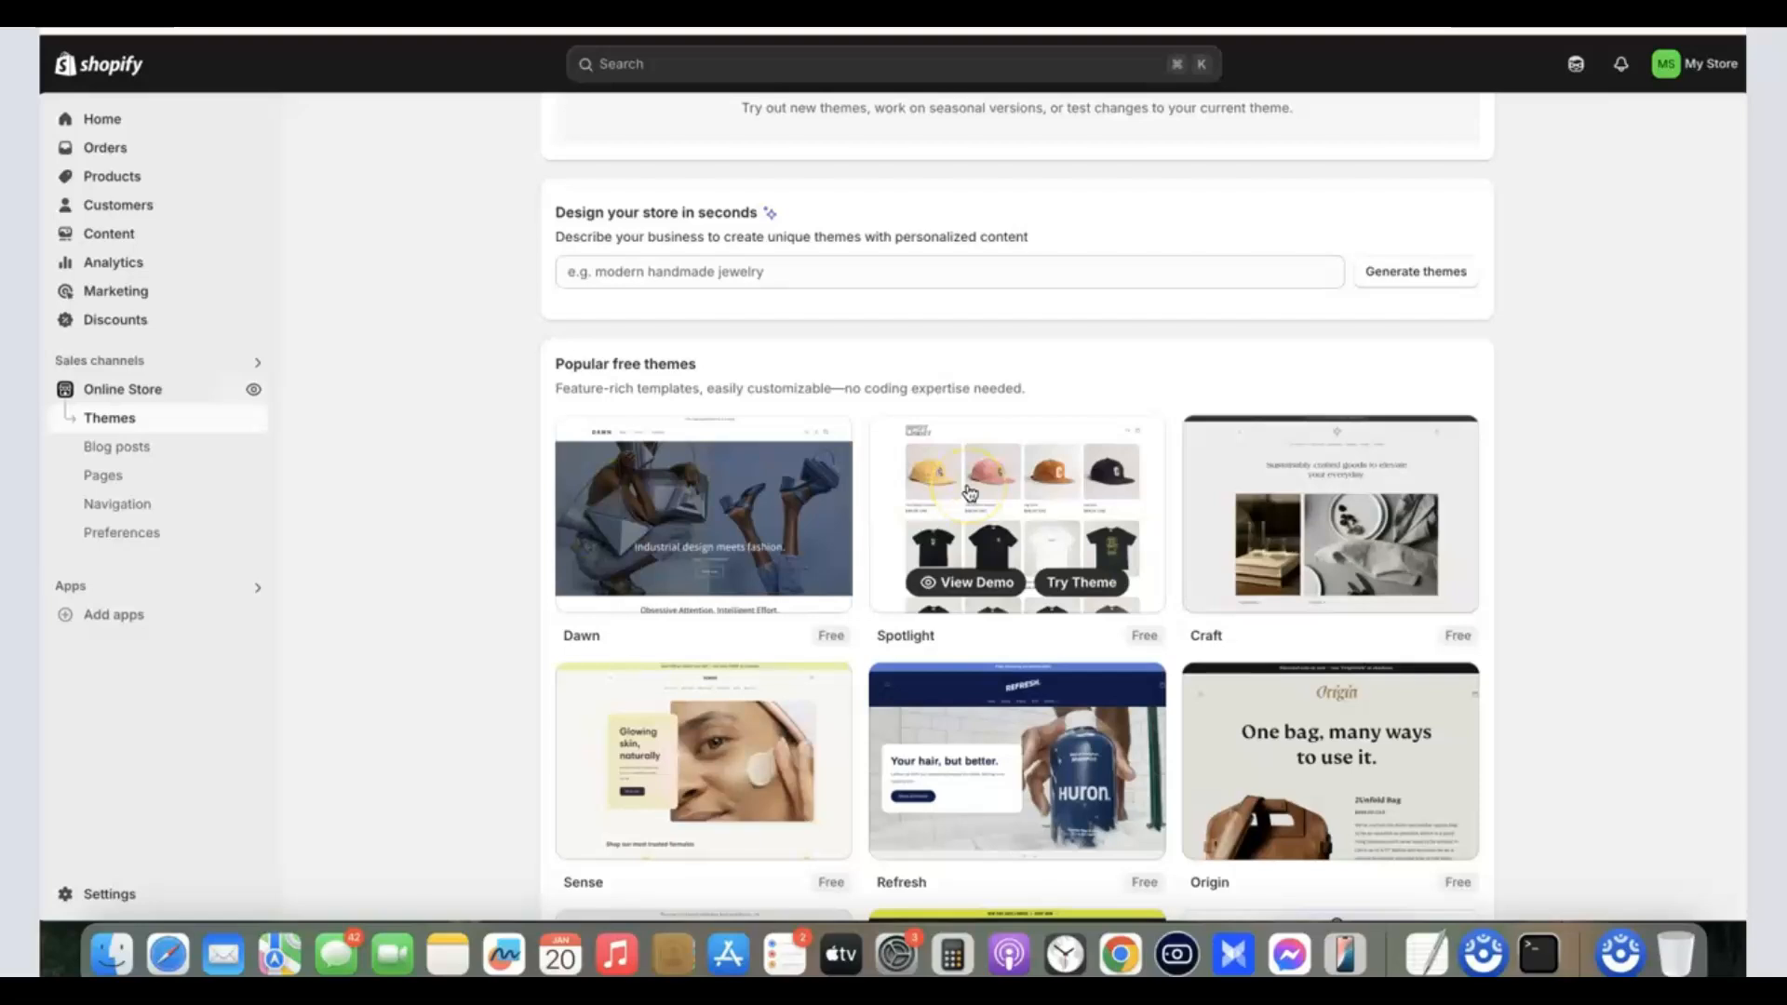
{"action": "scroll", "coordinate": [944, 447], "scroll_direction": "down", "scroll_amount": 5}
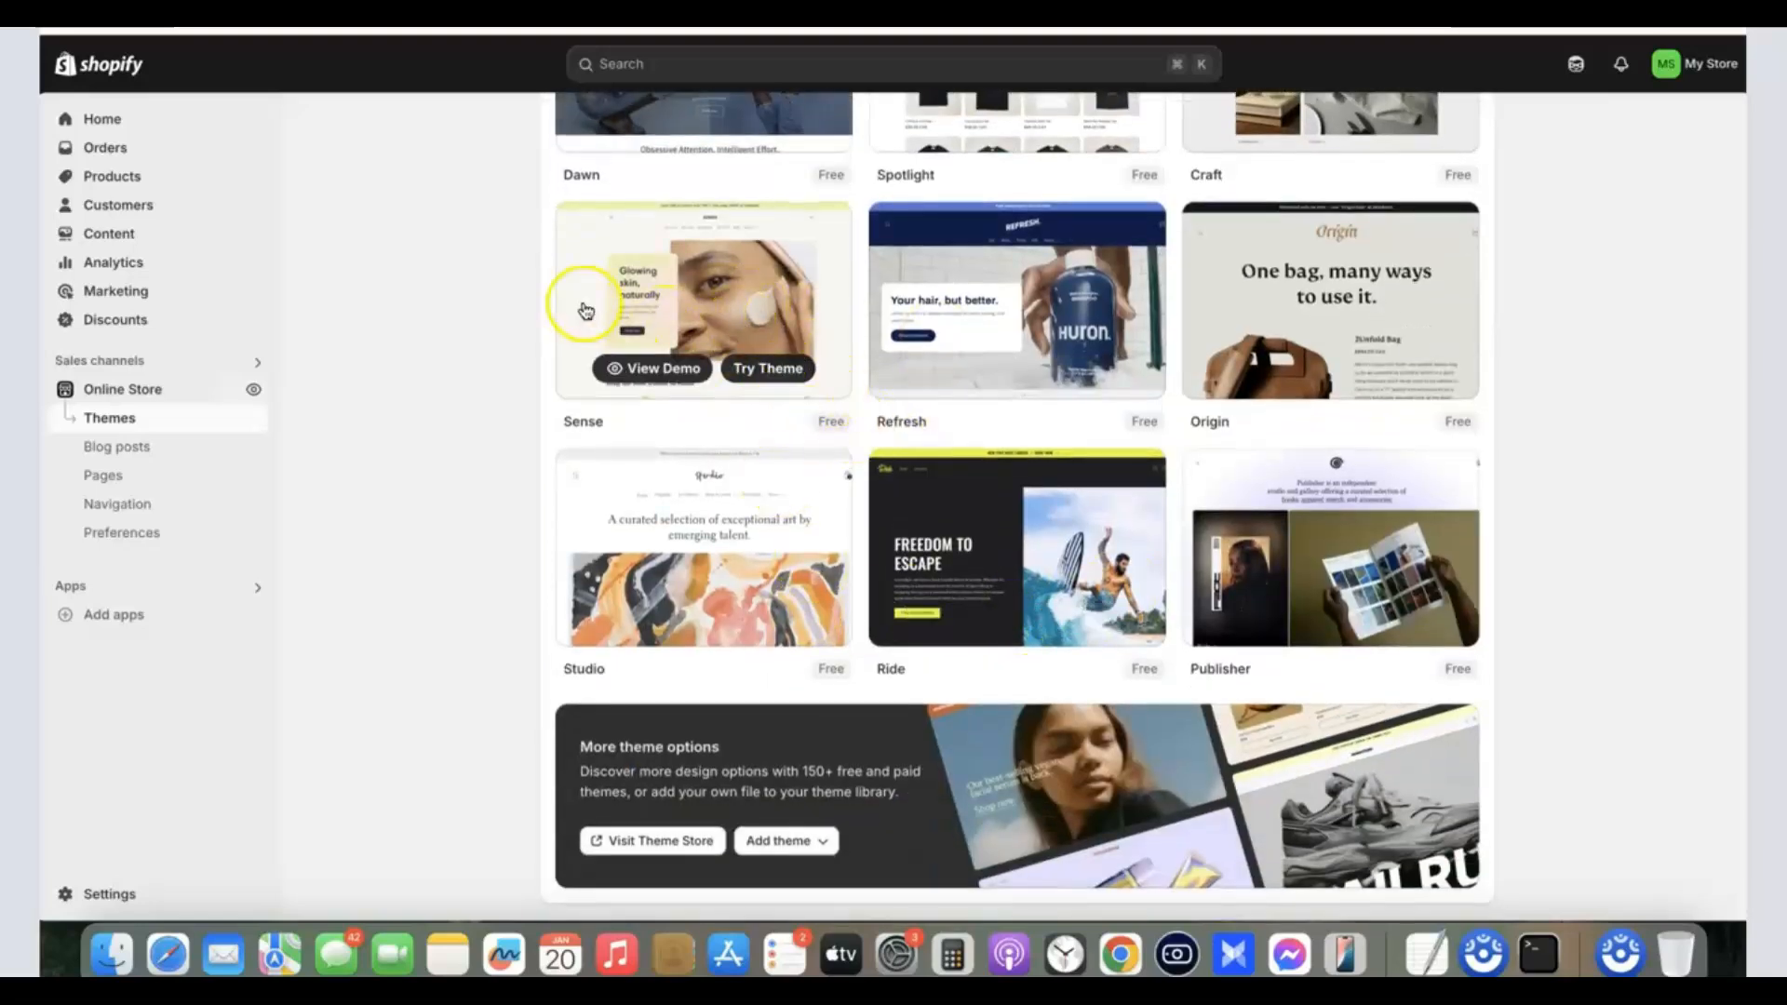
{"action": "mouse_move", "coordinate": [1022, 507]}
{"action": "scroll", "coordinate": [745, 486], "scroll_direction": "up", "scroll_amount": 4}
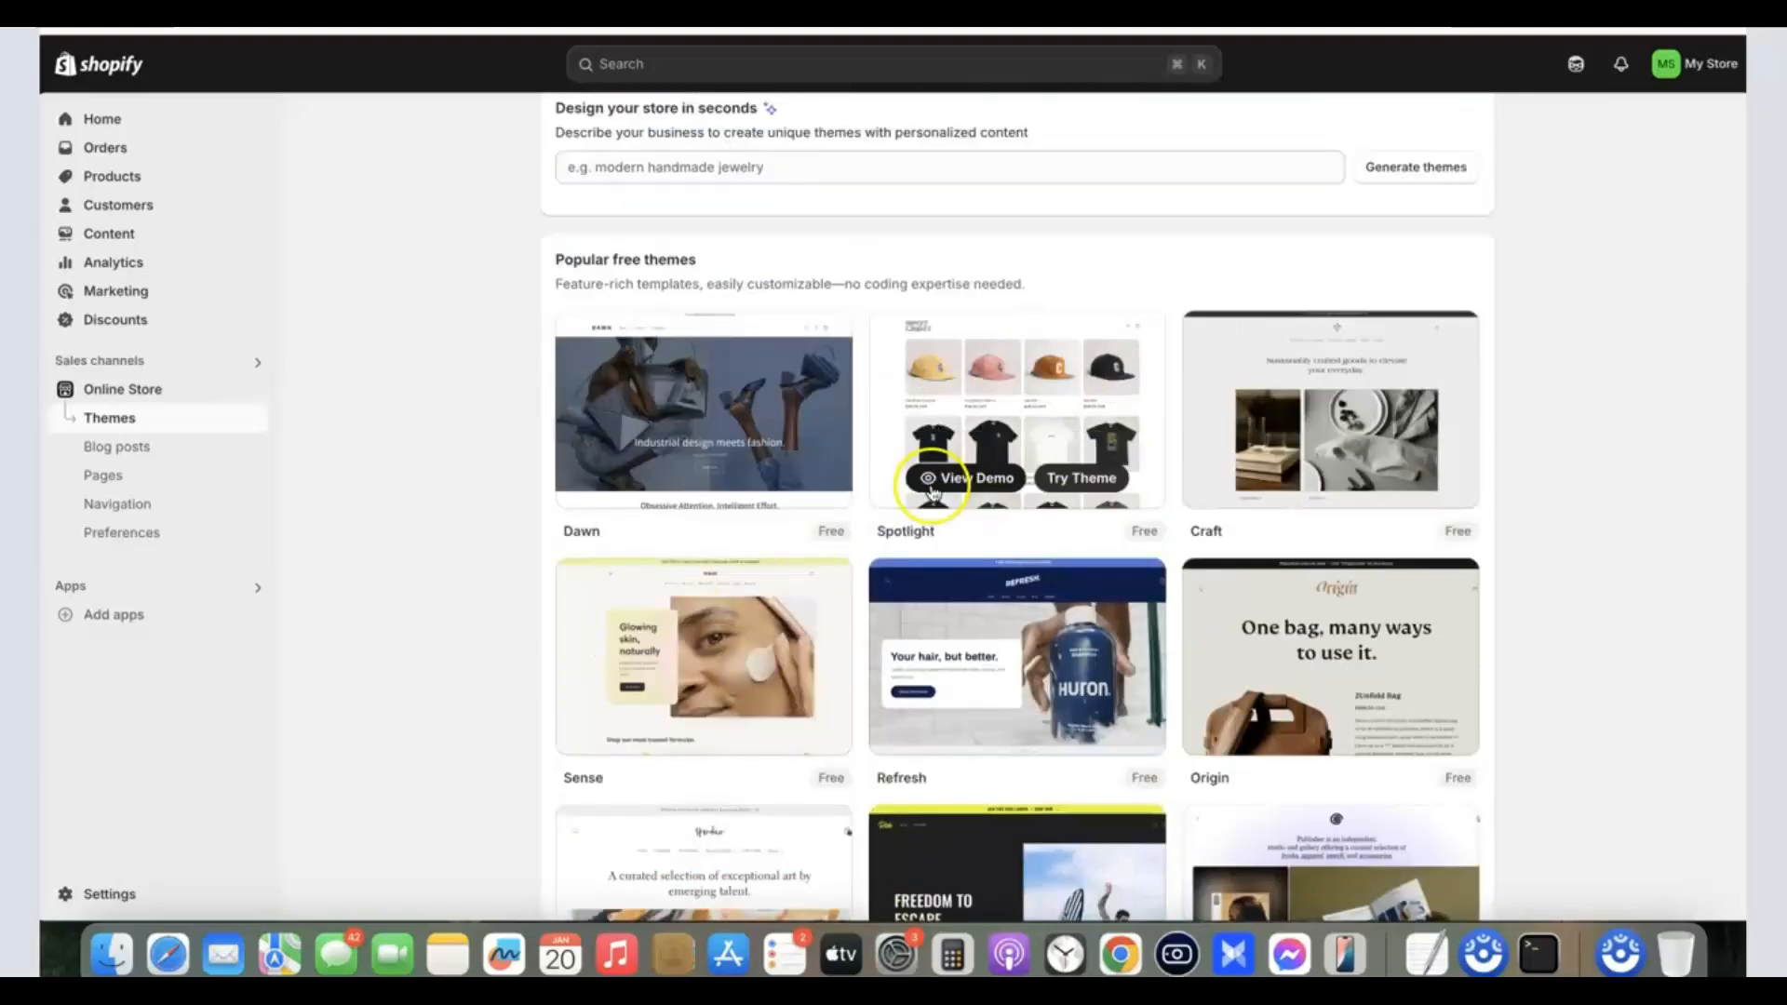
{"action": "scroll", "coordinate": [887, 398], "scroll_direction": "up", "scroll_amount": 1}
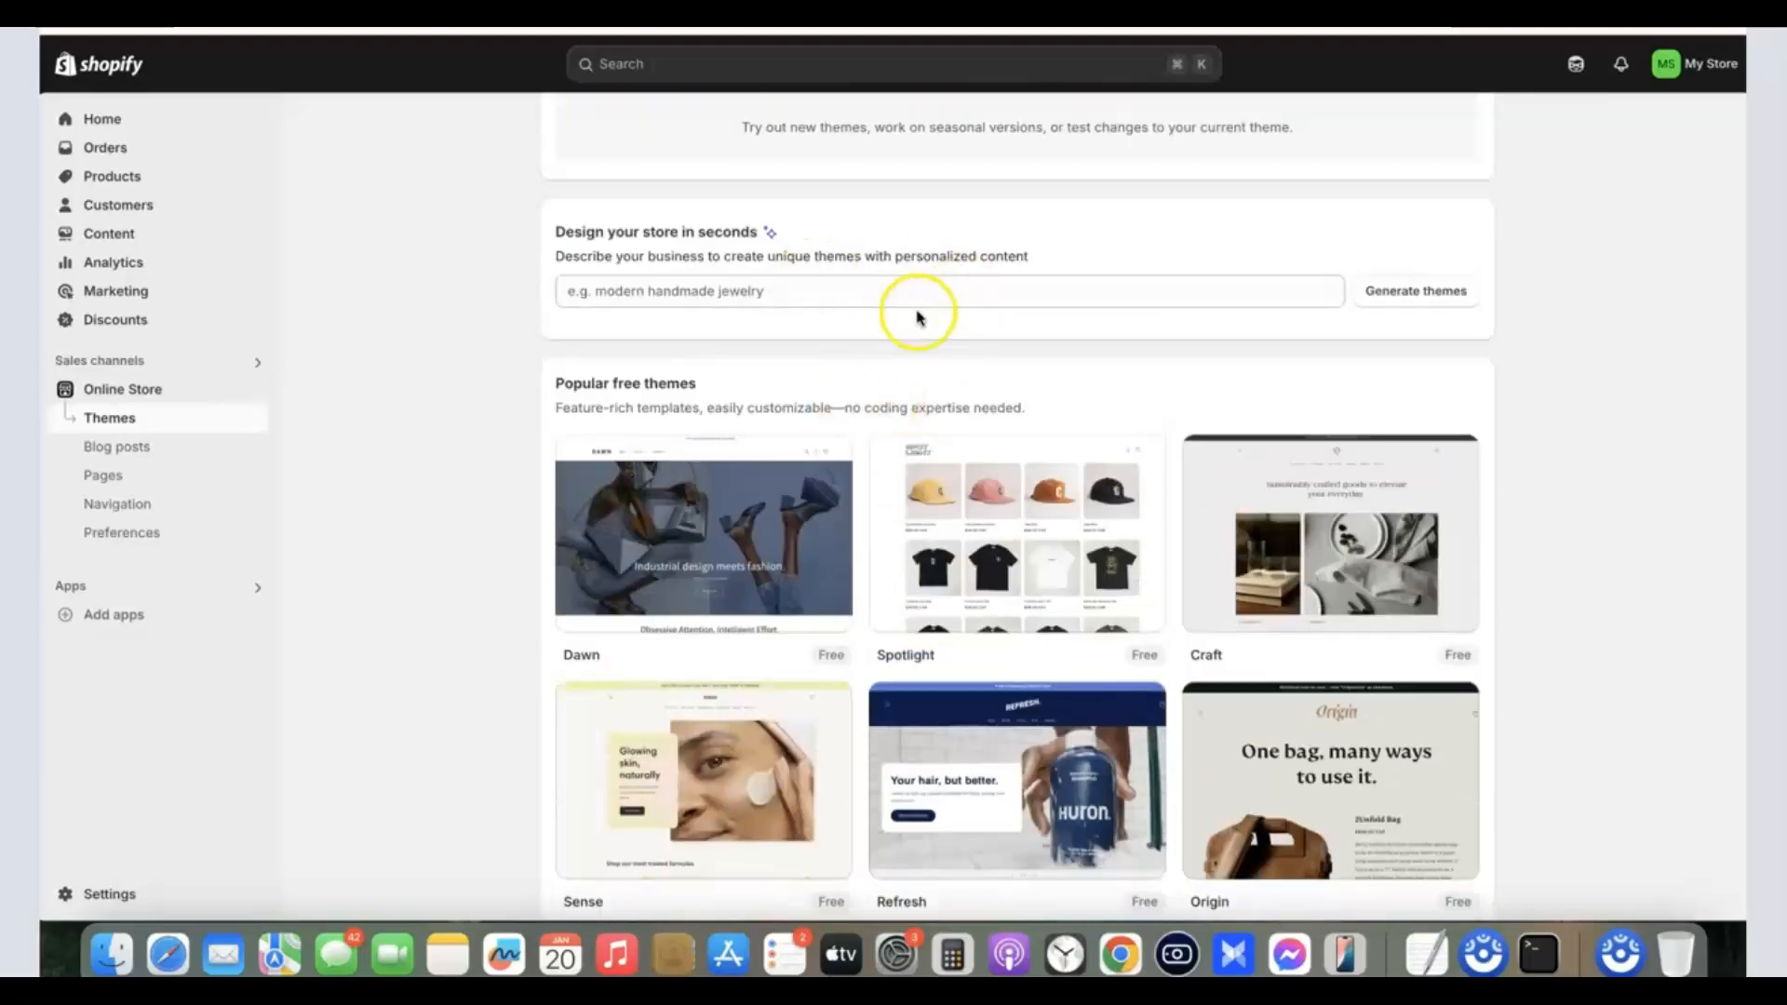
{"action": "scroll", "coordinate": [906, 300], "scroll_direction": "down", "scroll_amount": 1}
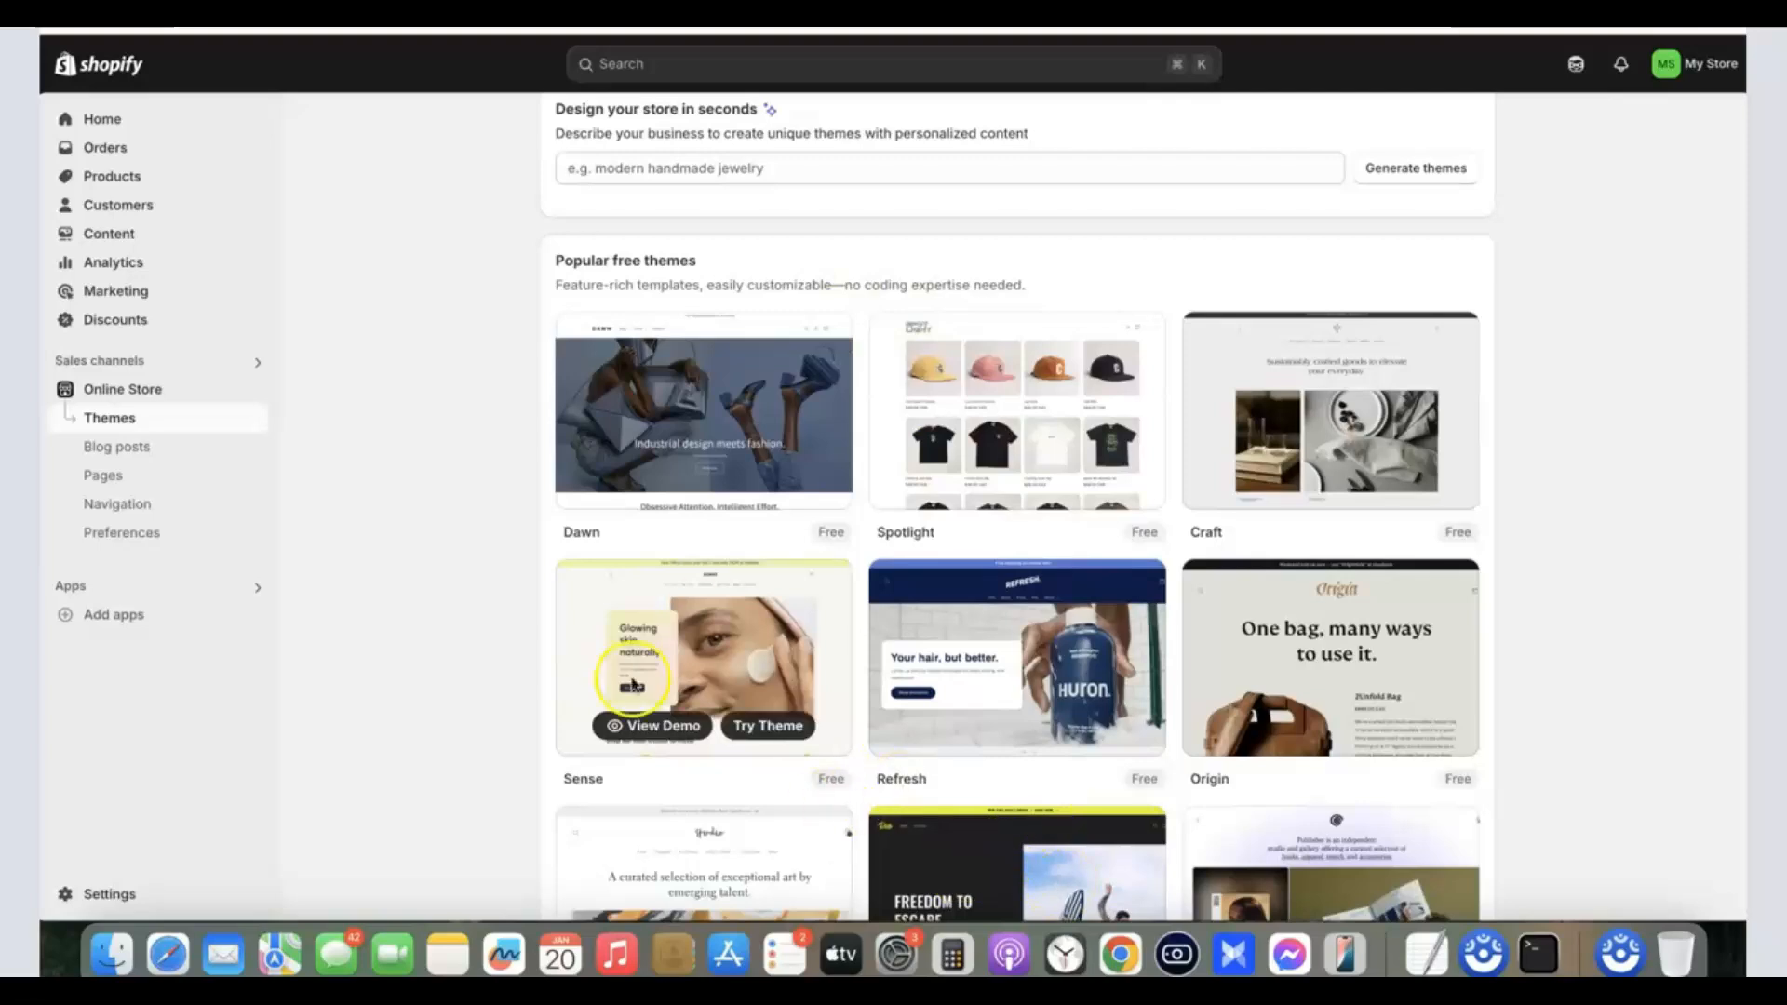
{"action": "scroll", "coordinate": [1085, 603], "scroll_direction": "down", "scroll_amount": 2}
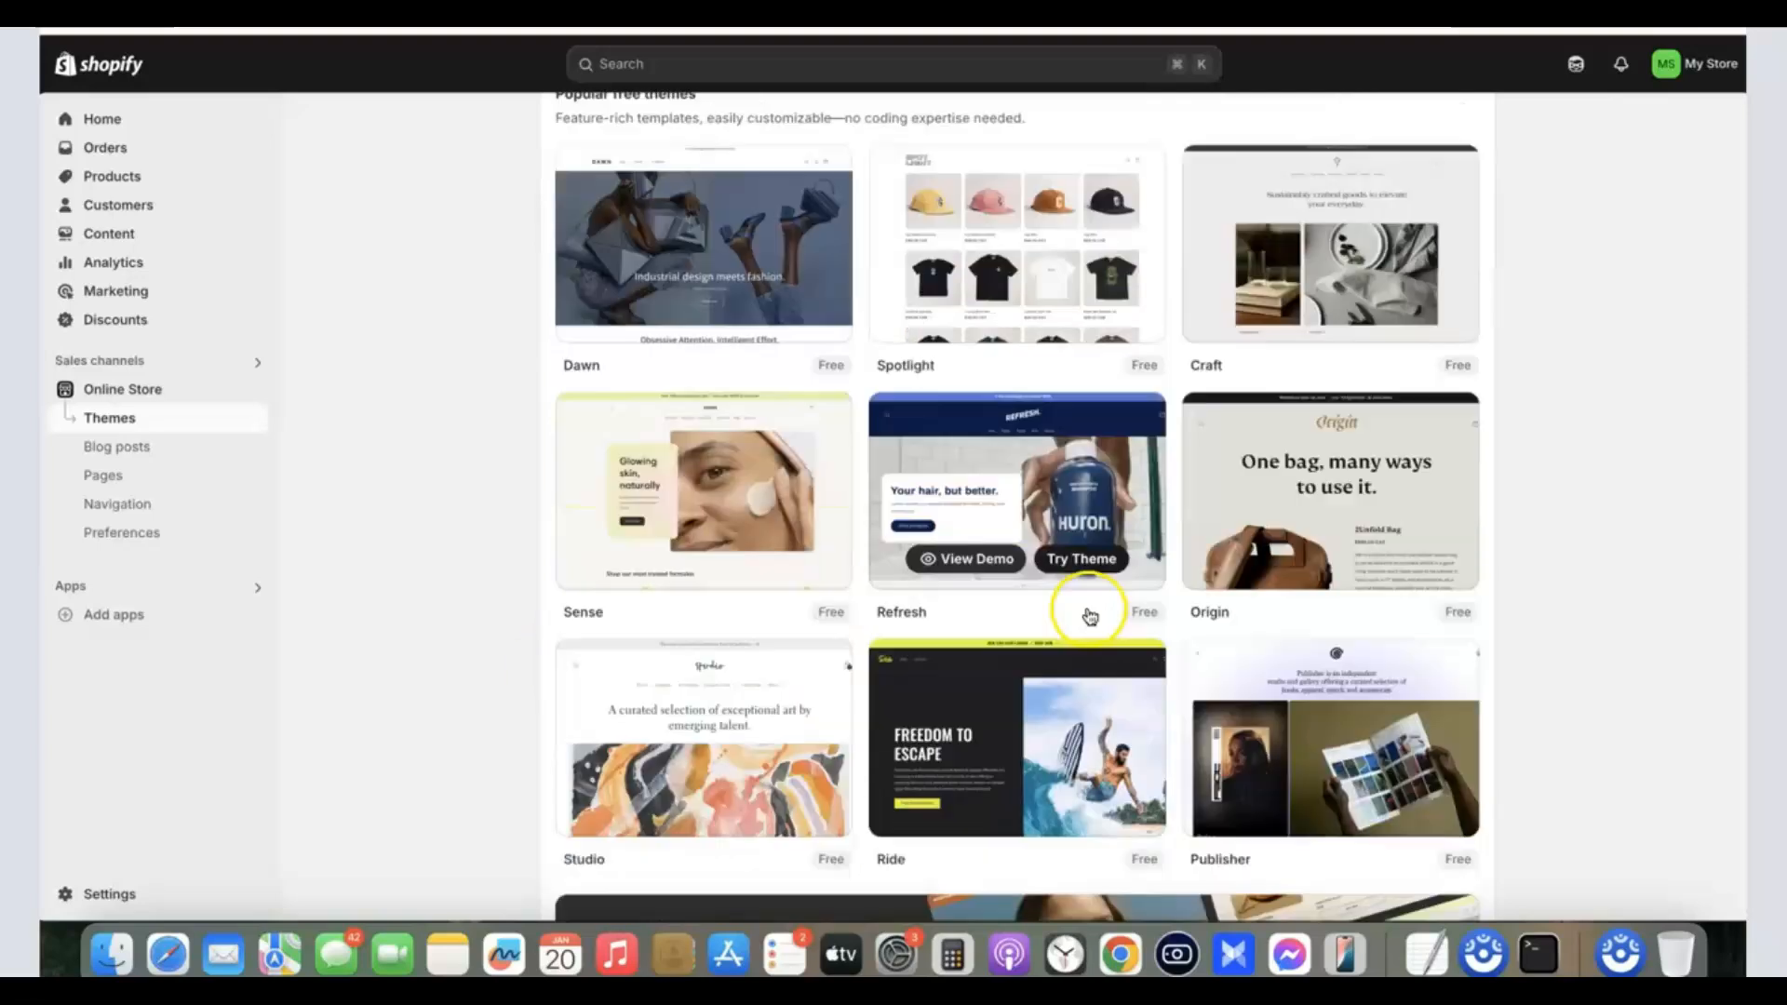
{"action": "left_click", "coordinate": [628, 465]}
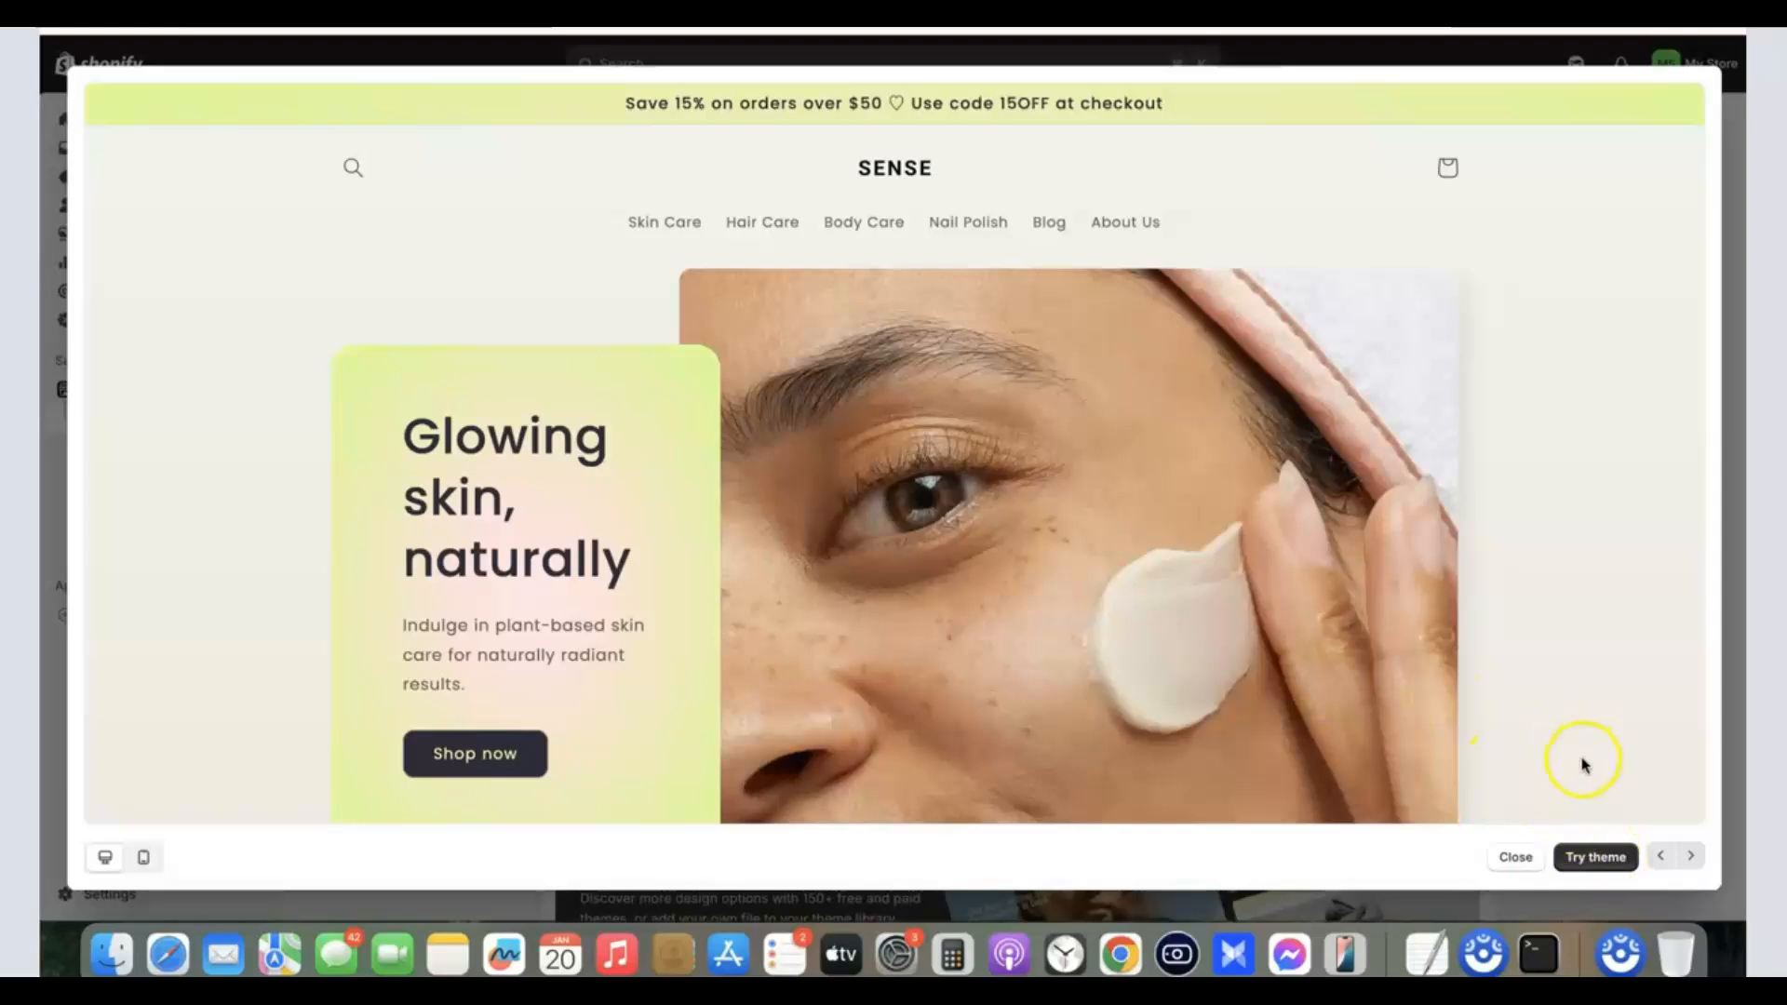
- Try the Sense theme, adding it as a draft in the theme editor
{"action": "left_click", "coordinate": [1595, 858]}
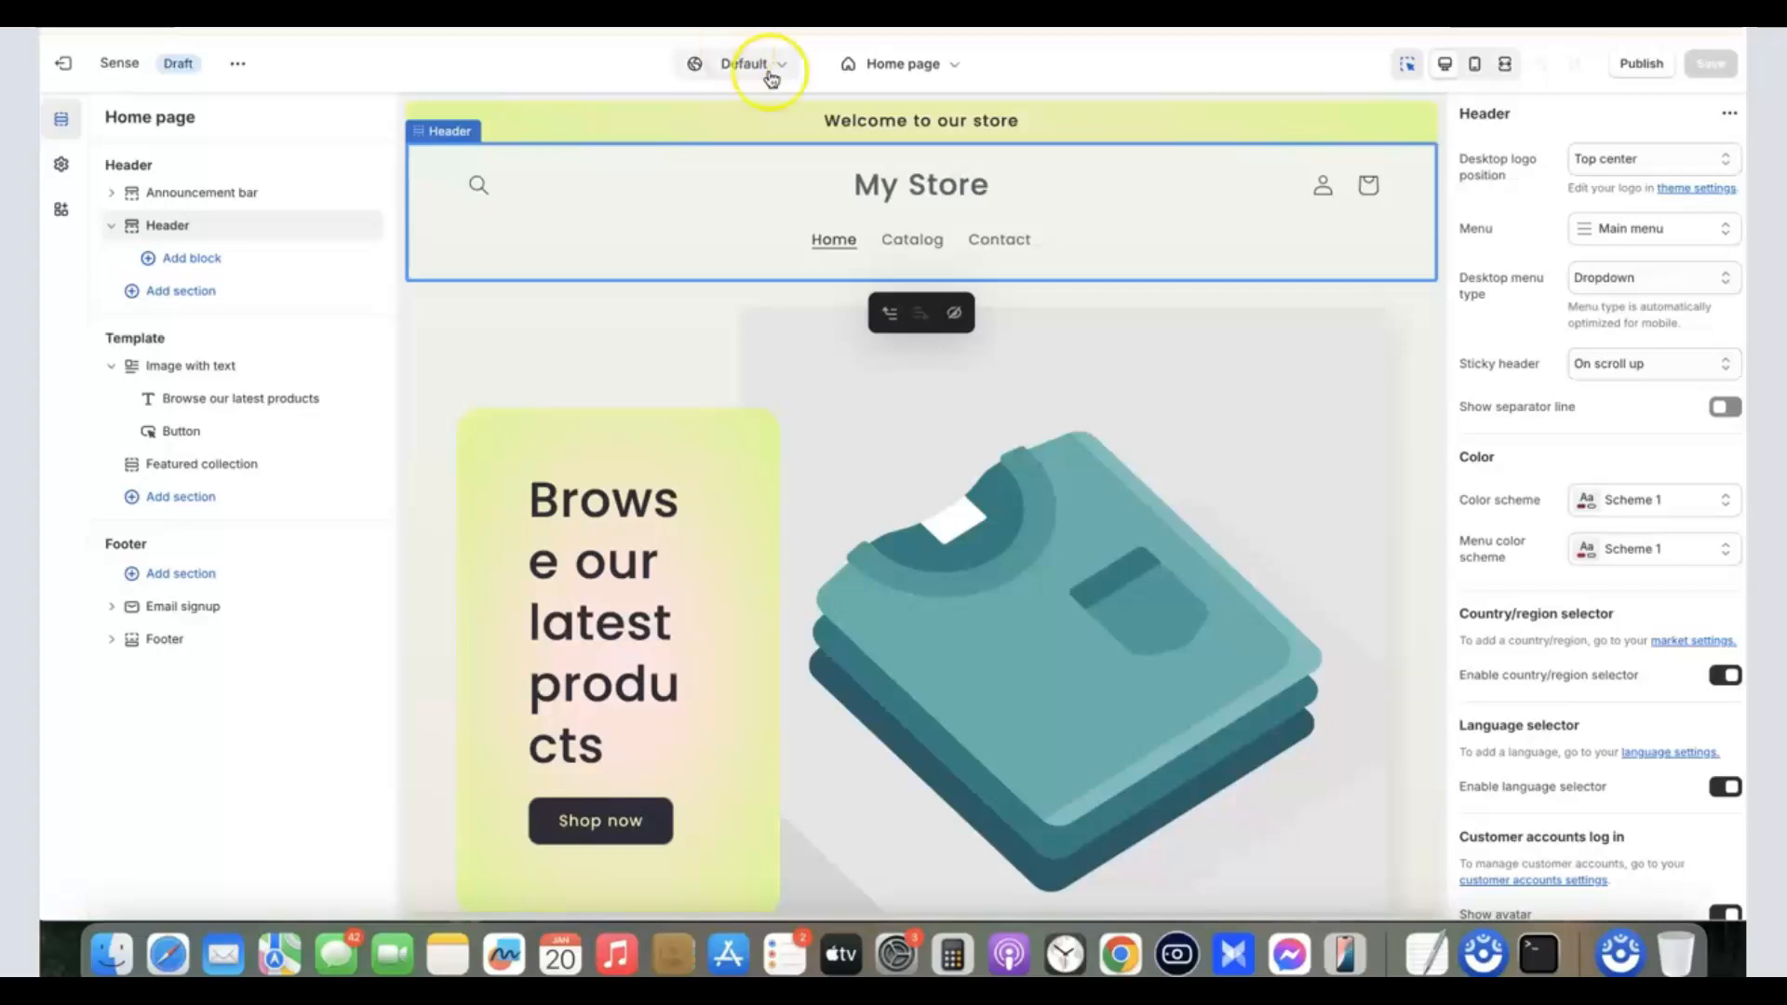
- Replace the 'Welcome to our store' announcement with 'Get Free Shipping on All Products'
{"action": "left_click_drag", "start_coordinate": [154, 258], "coordinate": [161, 193]}
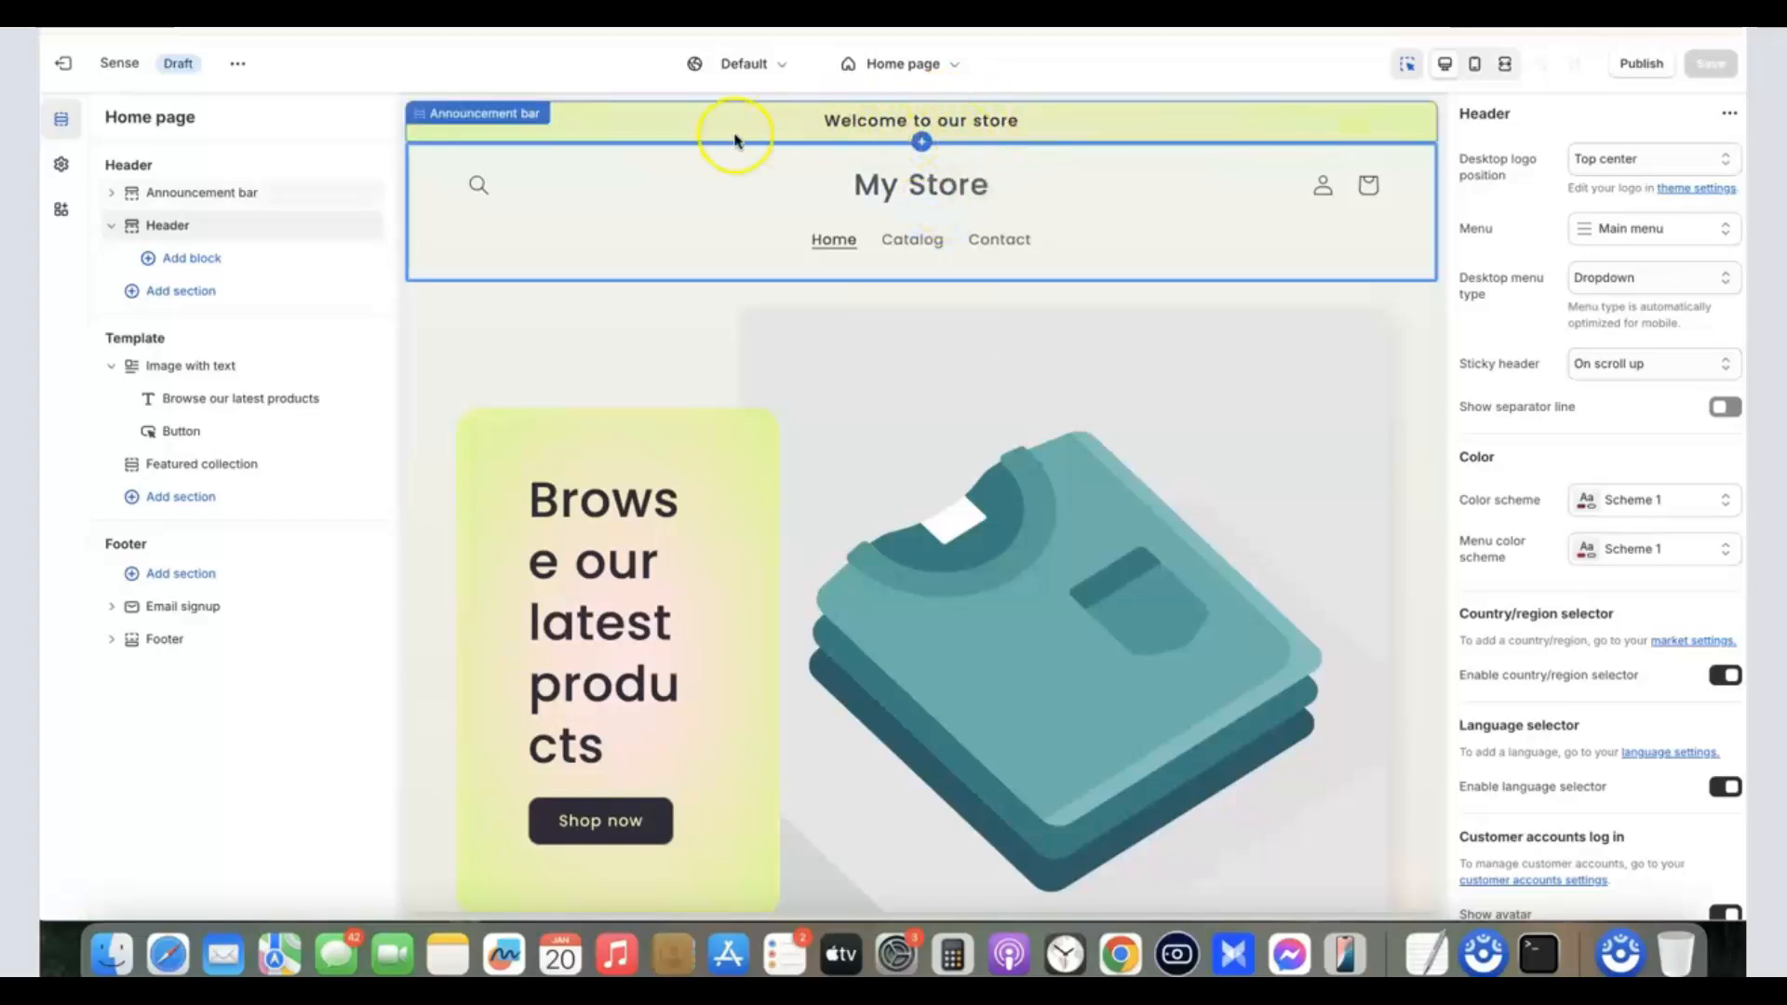
{"action": "left_click", "coordinate": [188, 194]}
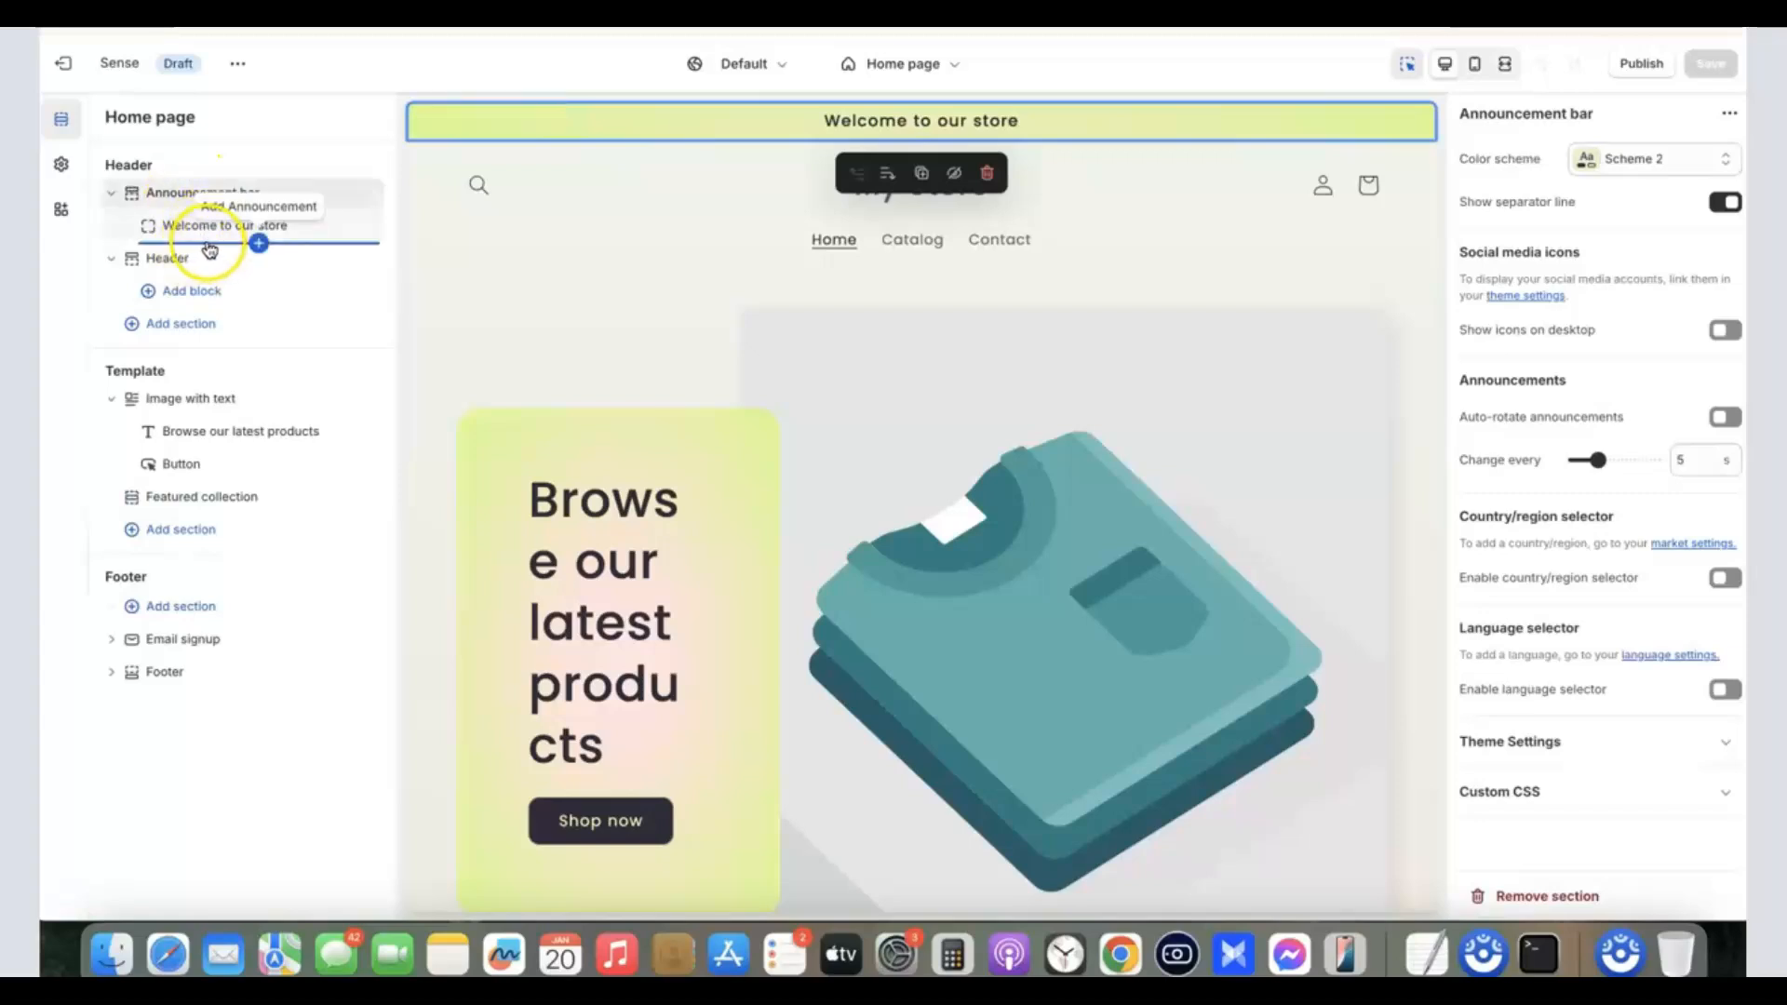
{"action": "left_click", "coordinate": [205, 226]}
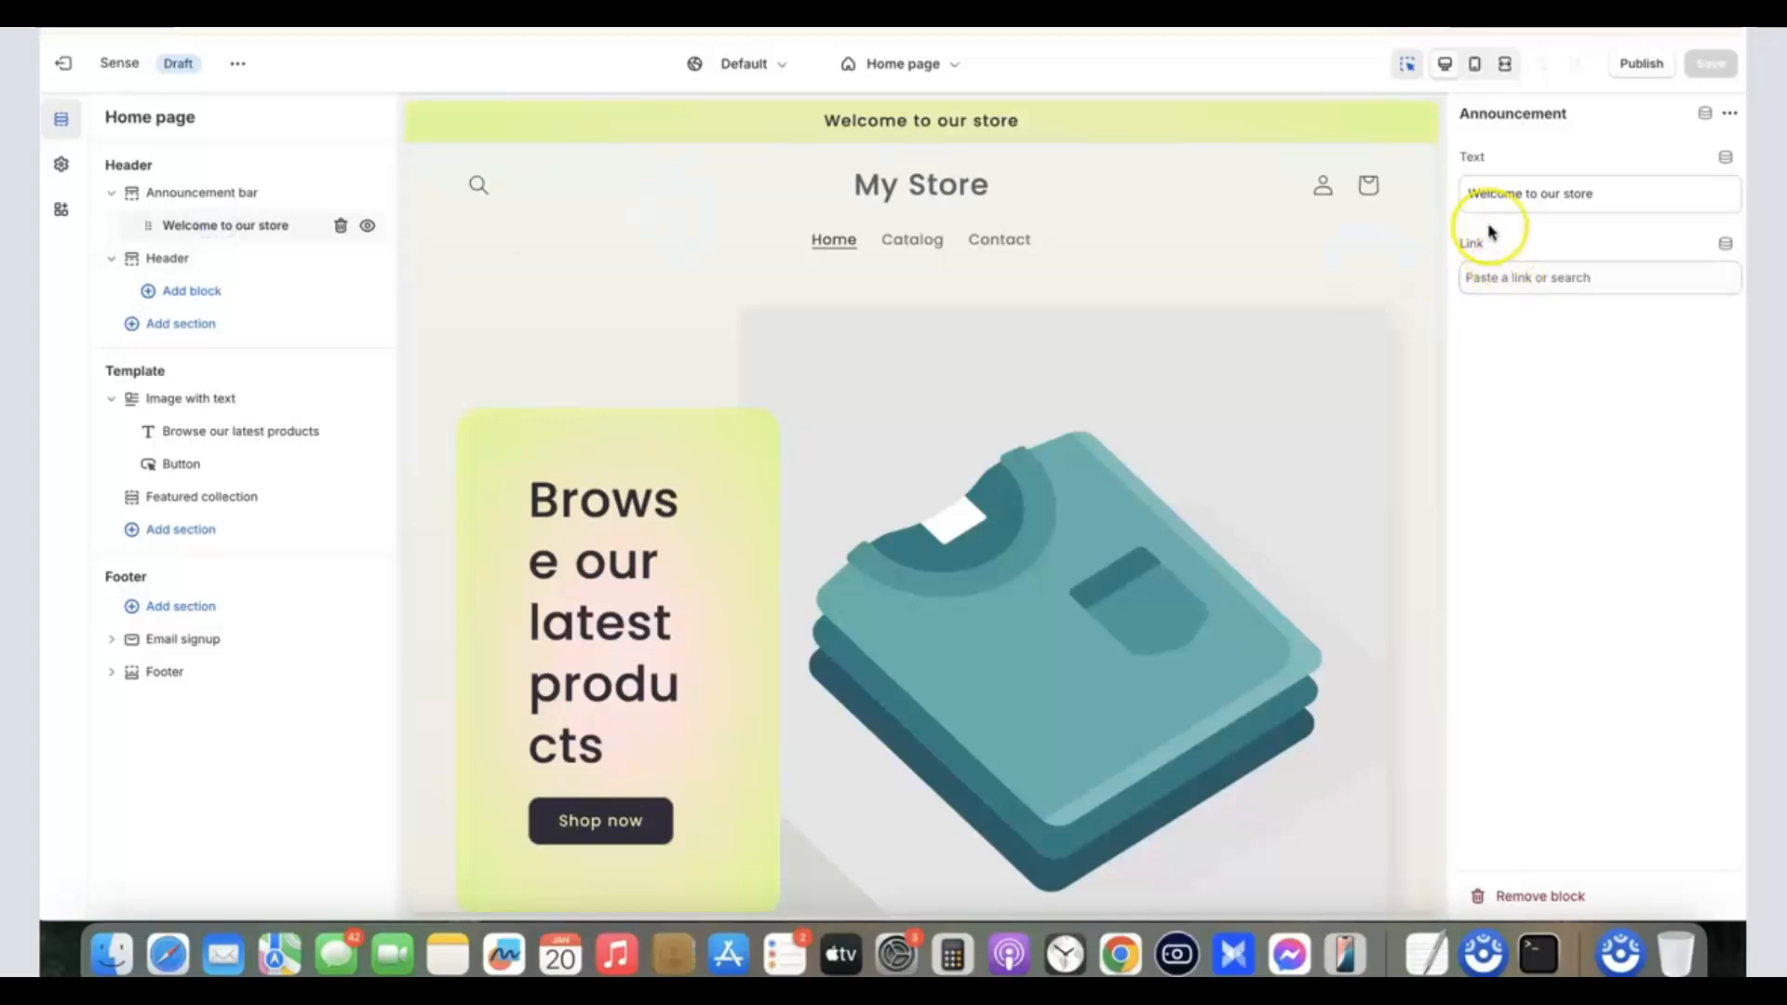
{"action": "triple_click", "coordinate": [1628, 195]}
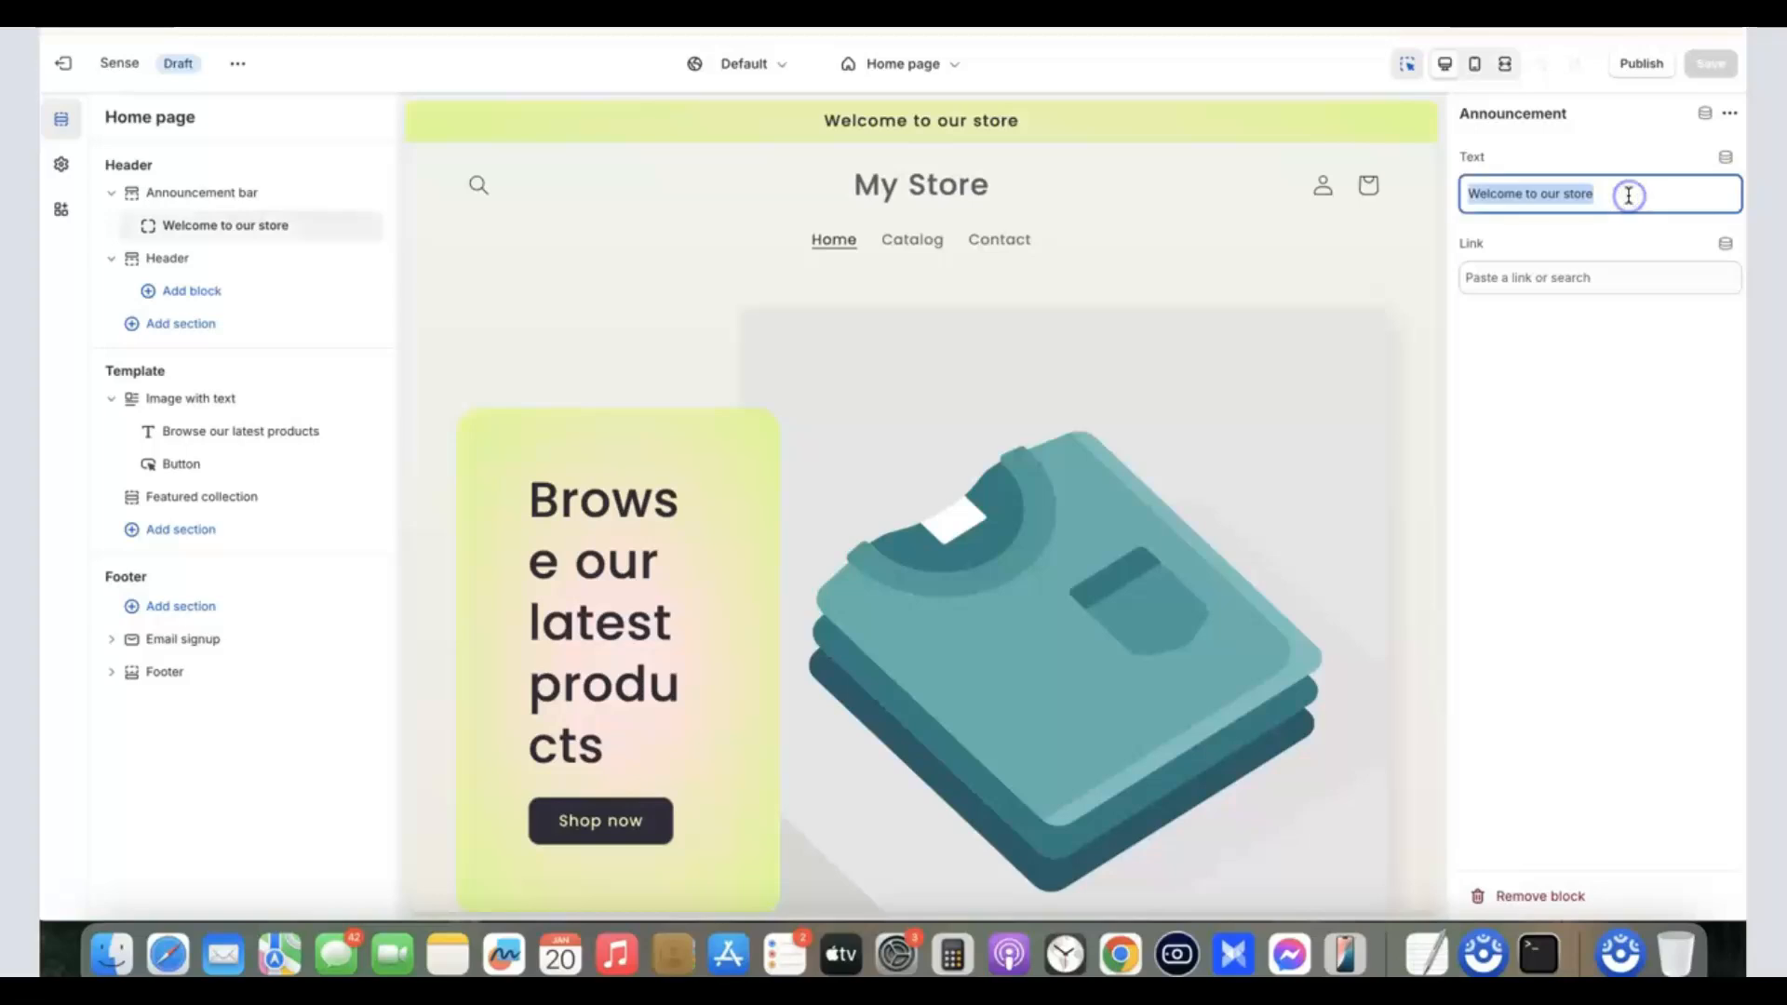
{"action": "key", "text": "BackSpace"}
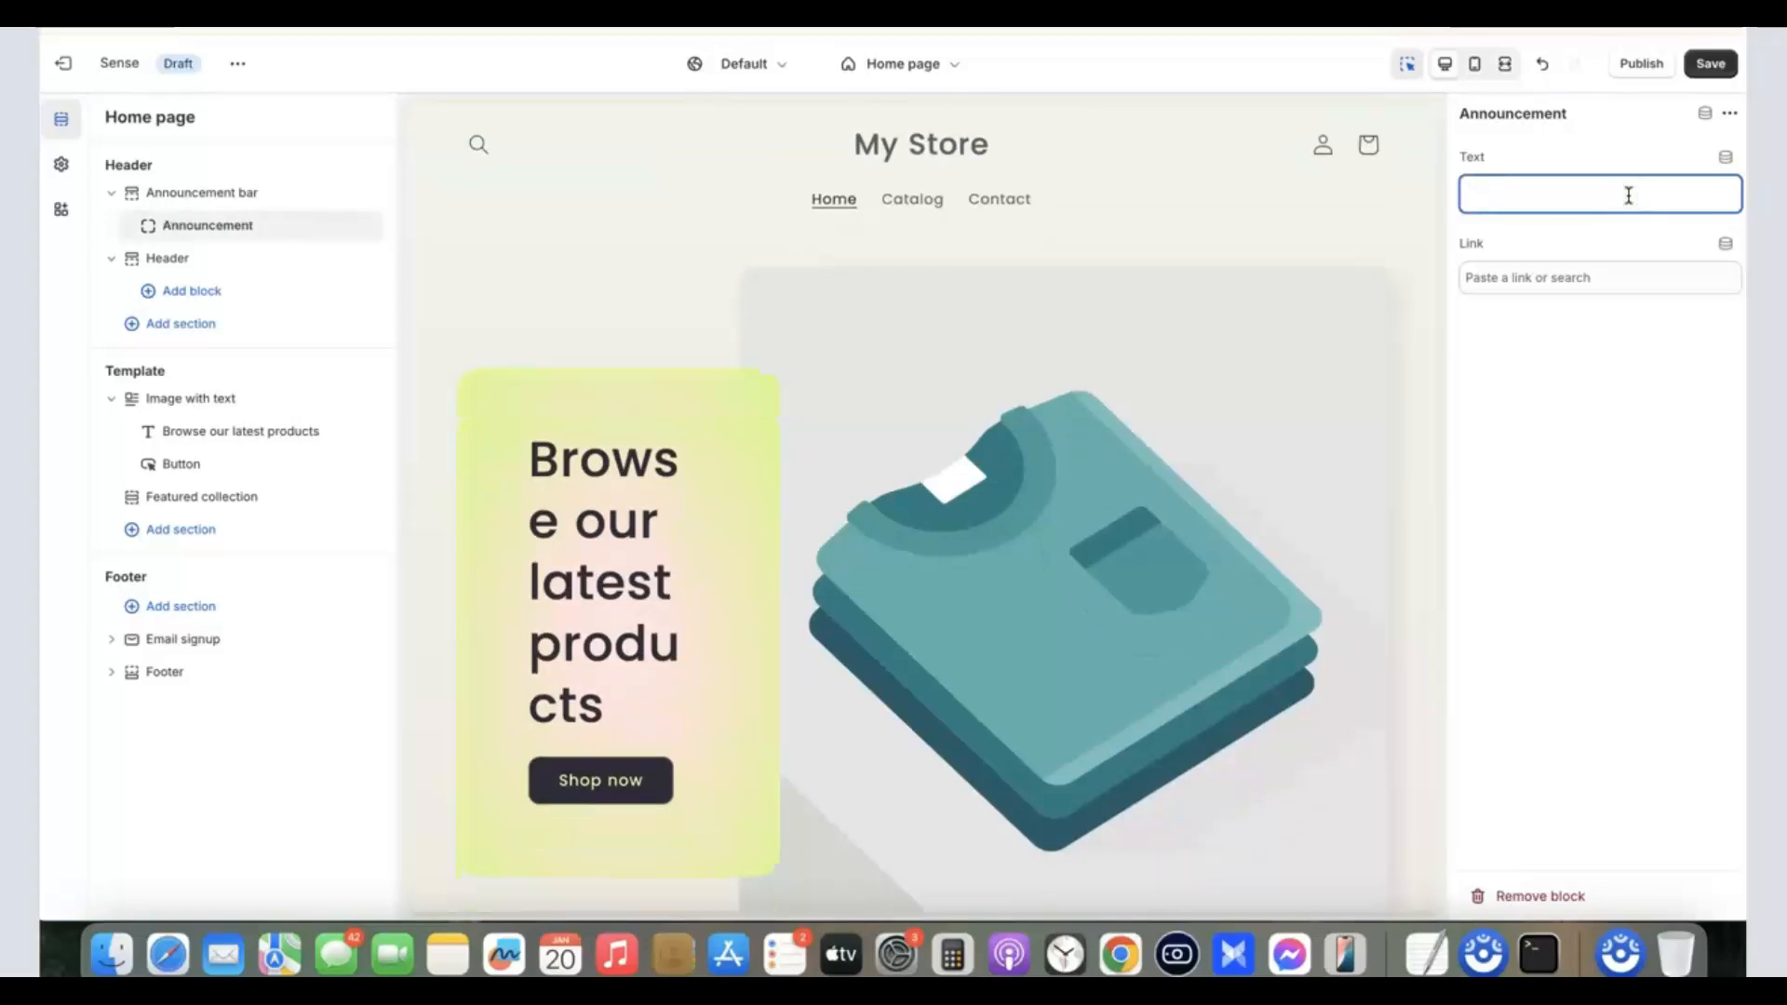
{"action": "type", "text": "Get Free Shipping on All Products"}
{"action": "left_click", "coordinate": [1553, 198]}
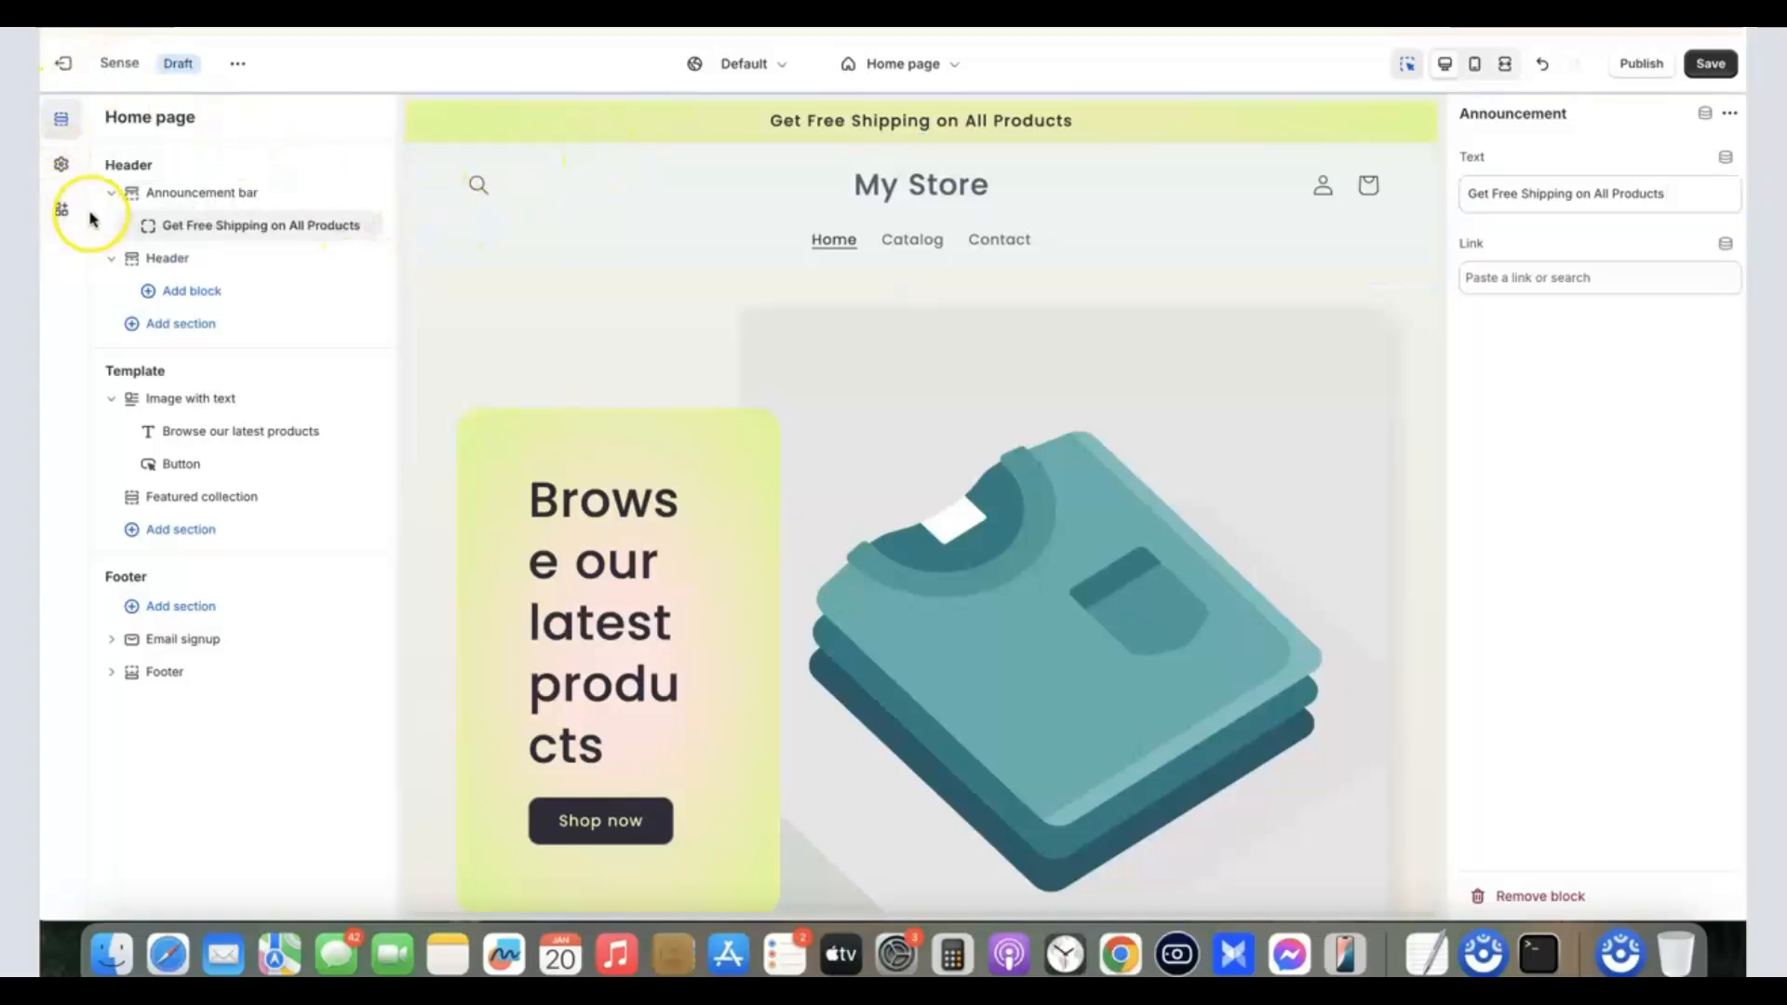
{"action": "left_click", "coordinate": [61, 166]}
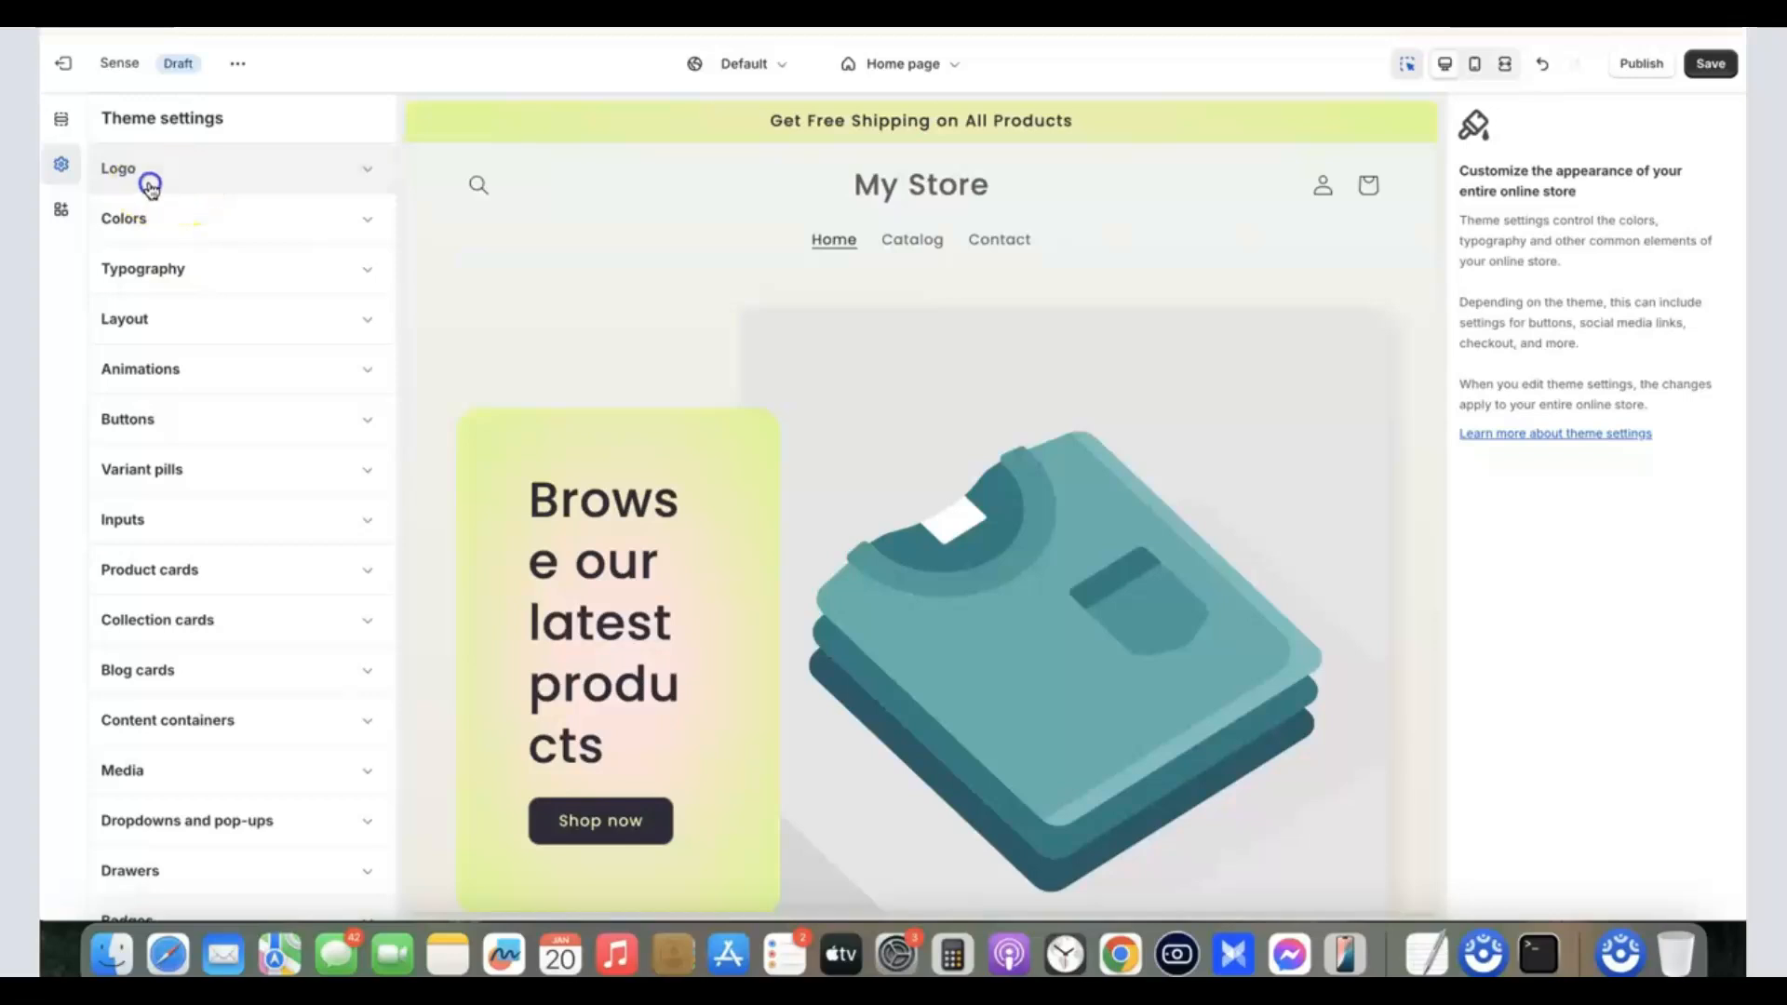
- Open the logo image picker and close it without choosing a logo
{"action": "left_click", "coordinate": [149, 177]}
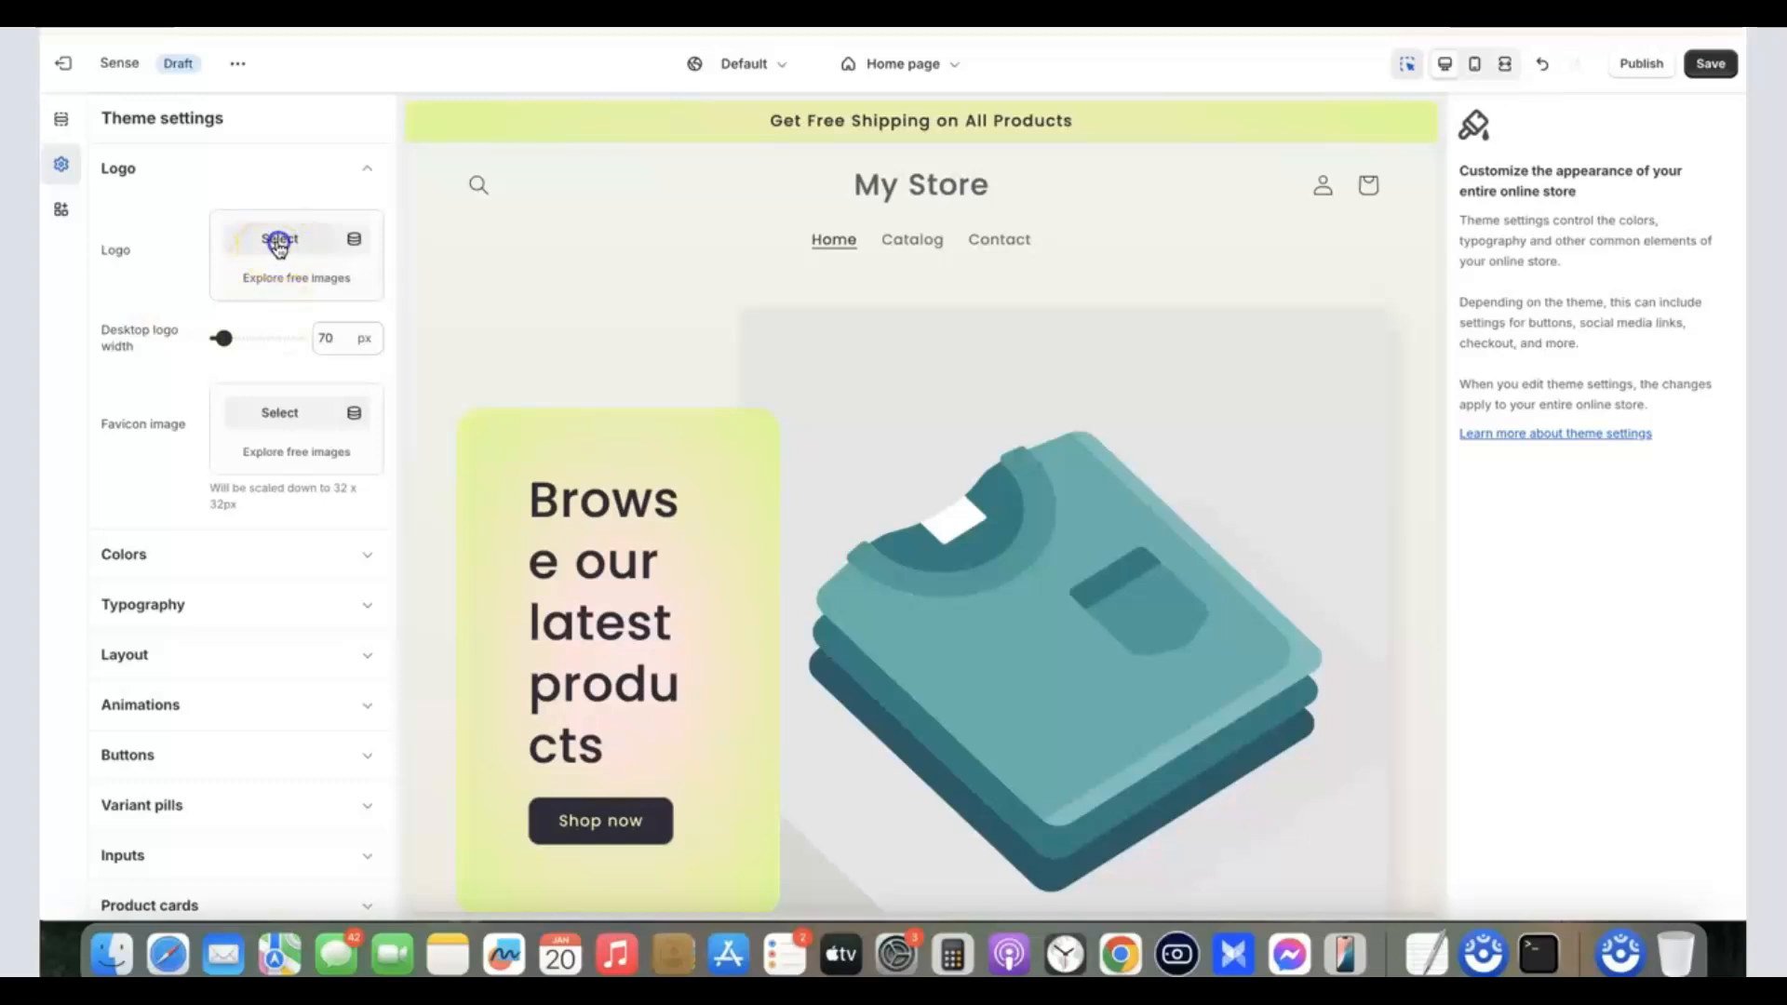
{"action": "left_click", "coordinate": [278, 240]}
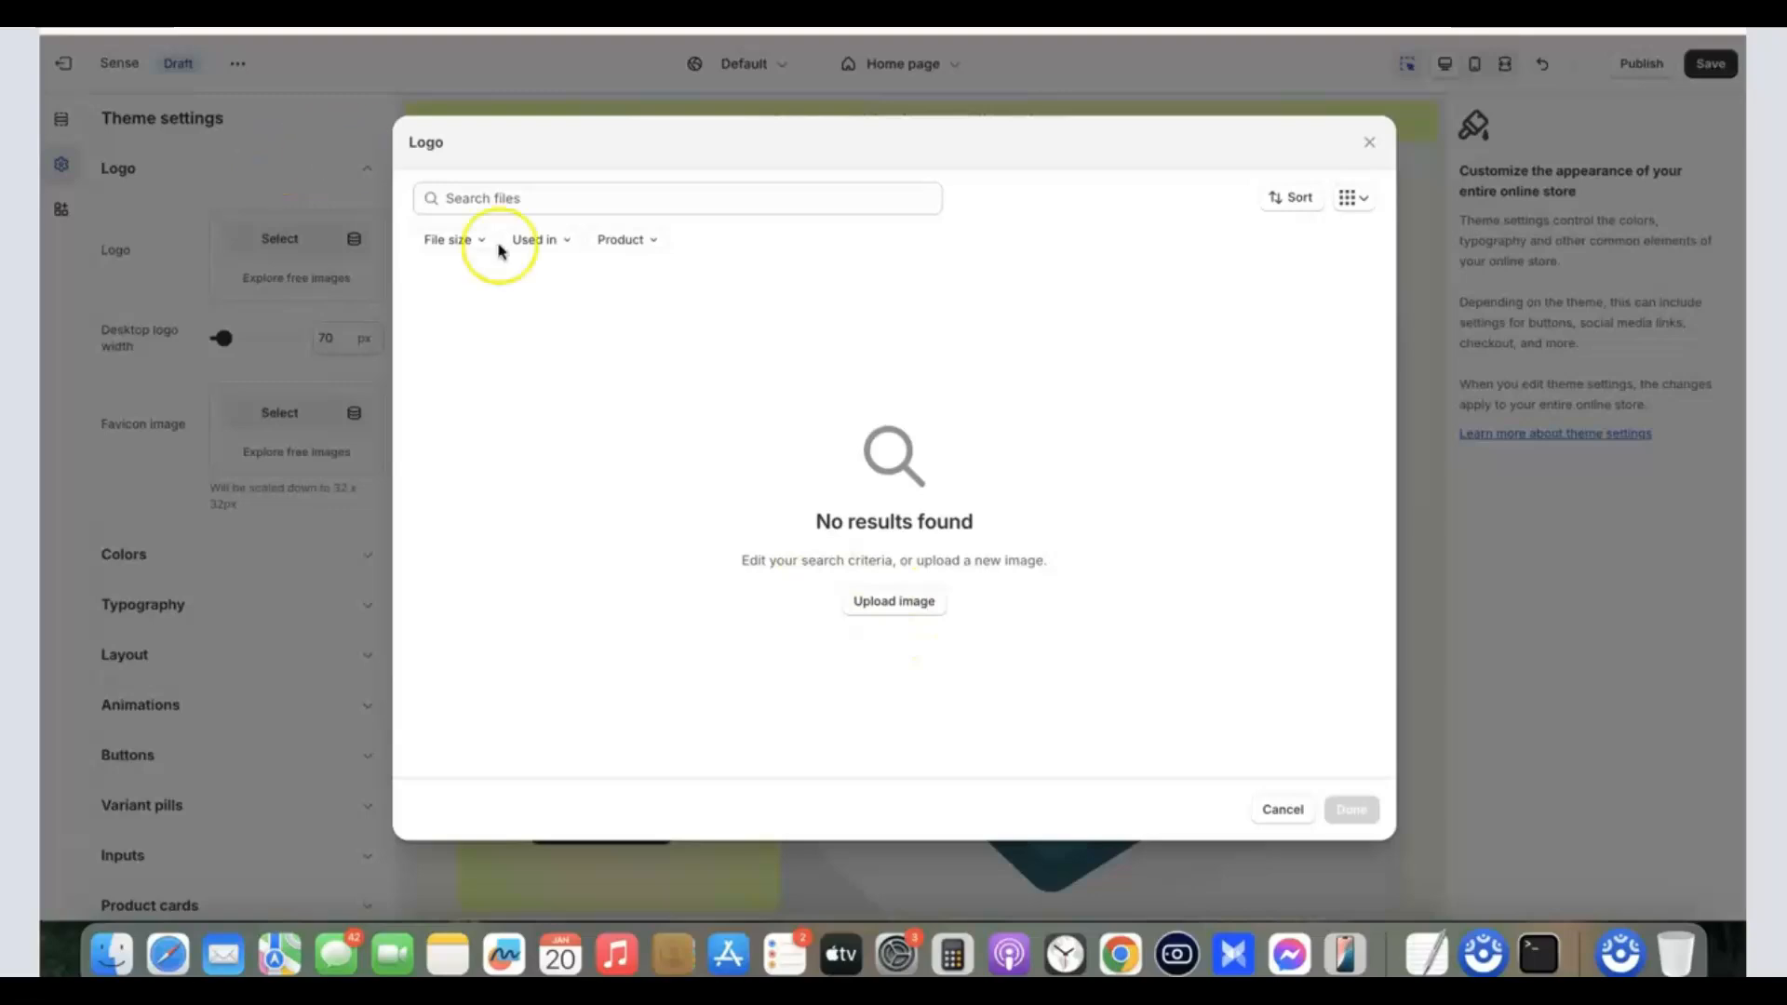
{"action": "left_click", "coordinate": [1284, 808]}
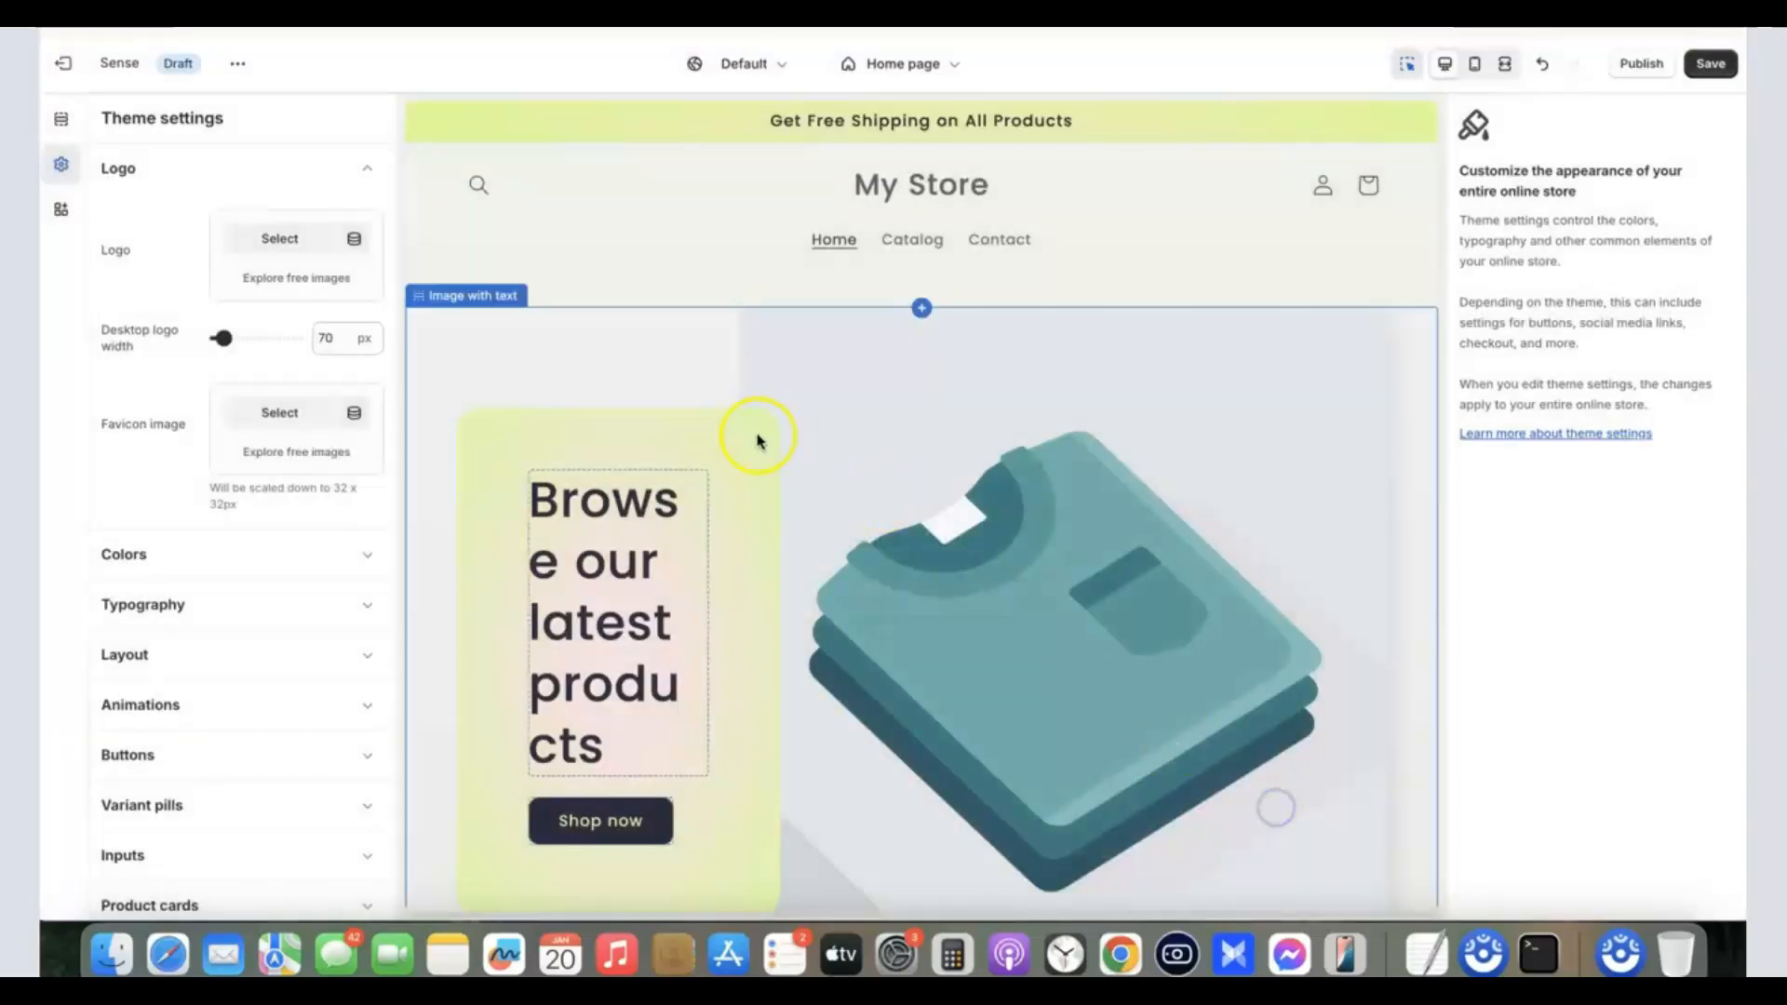
{"action": "left_click", "coordinate": [60, 165]}
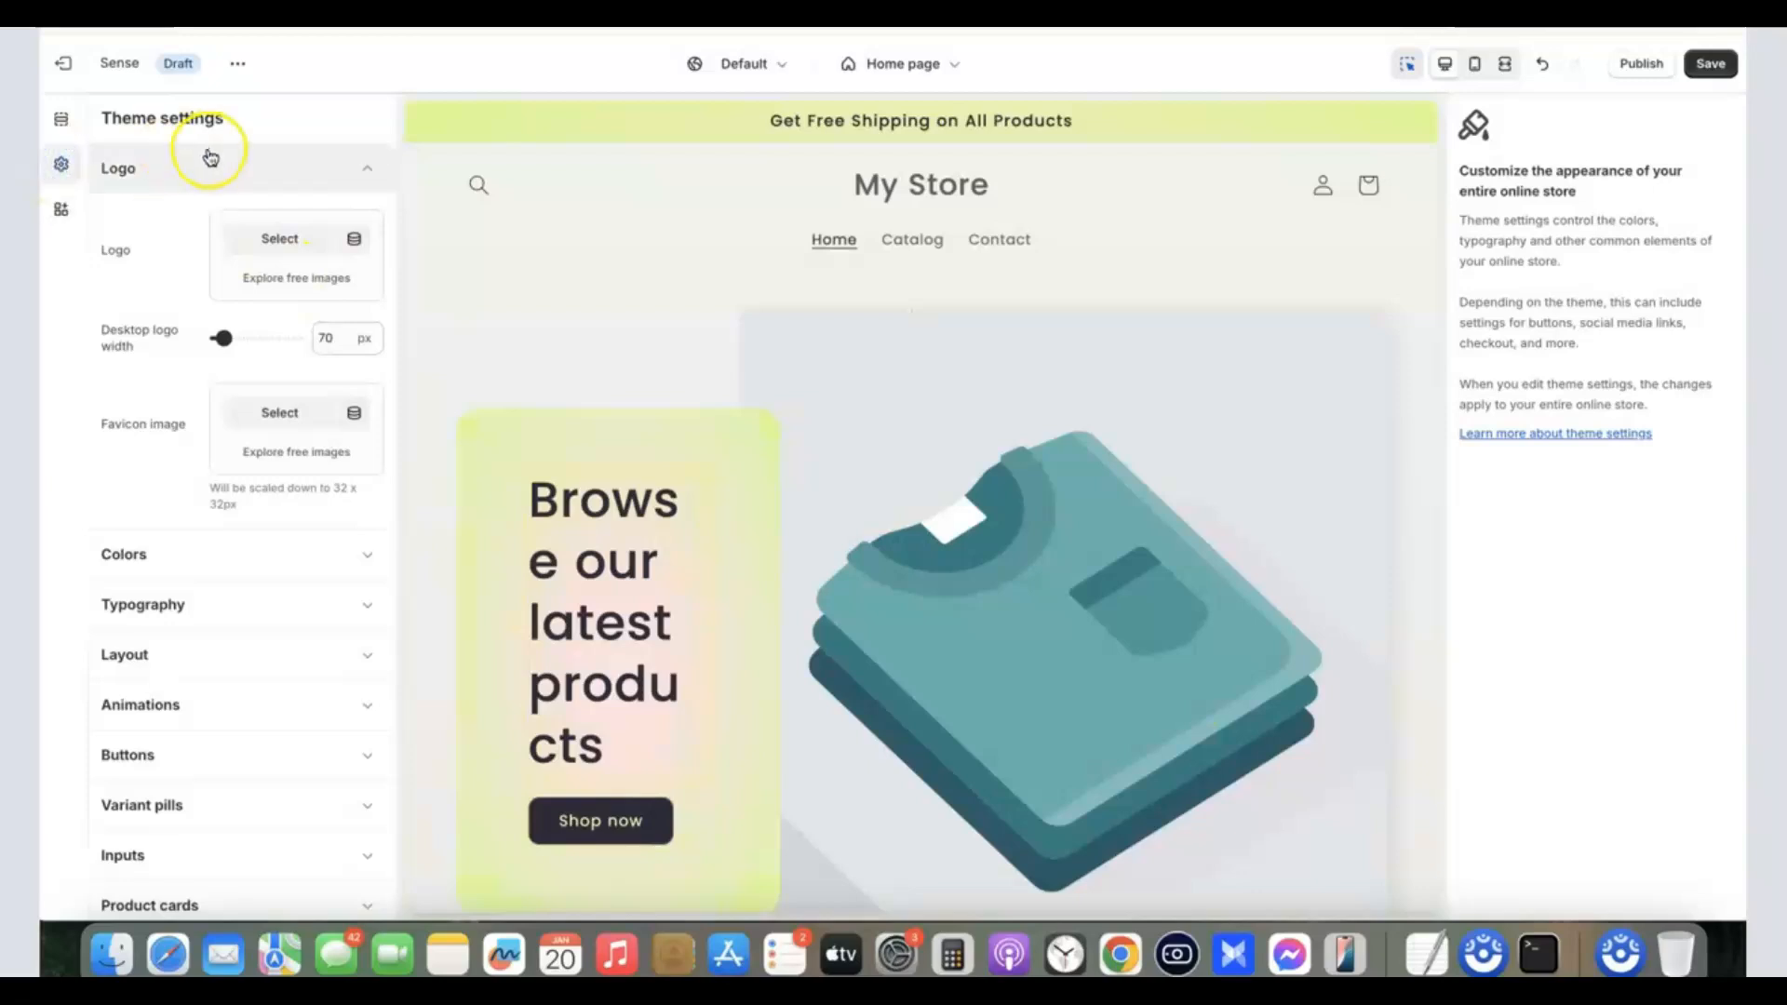
- In Colors, remove Scheme 1's background gradient and return to theme settings
{"action": "scroll", "coordinate": [147, 349], "scroll_direction": "down", "scroll_amount": 3}
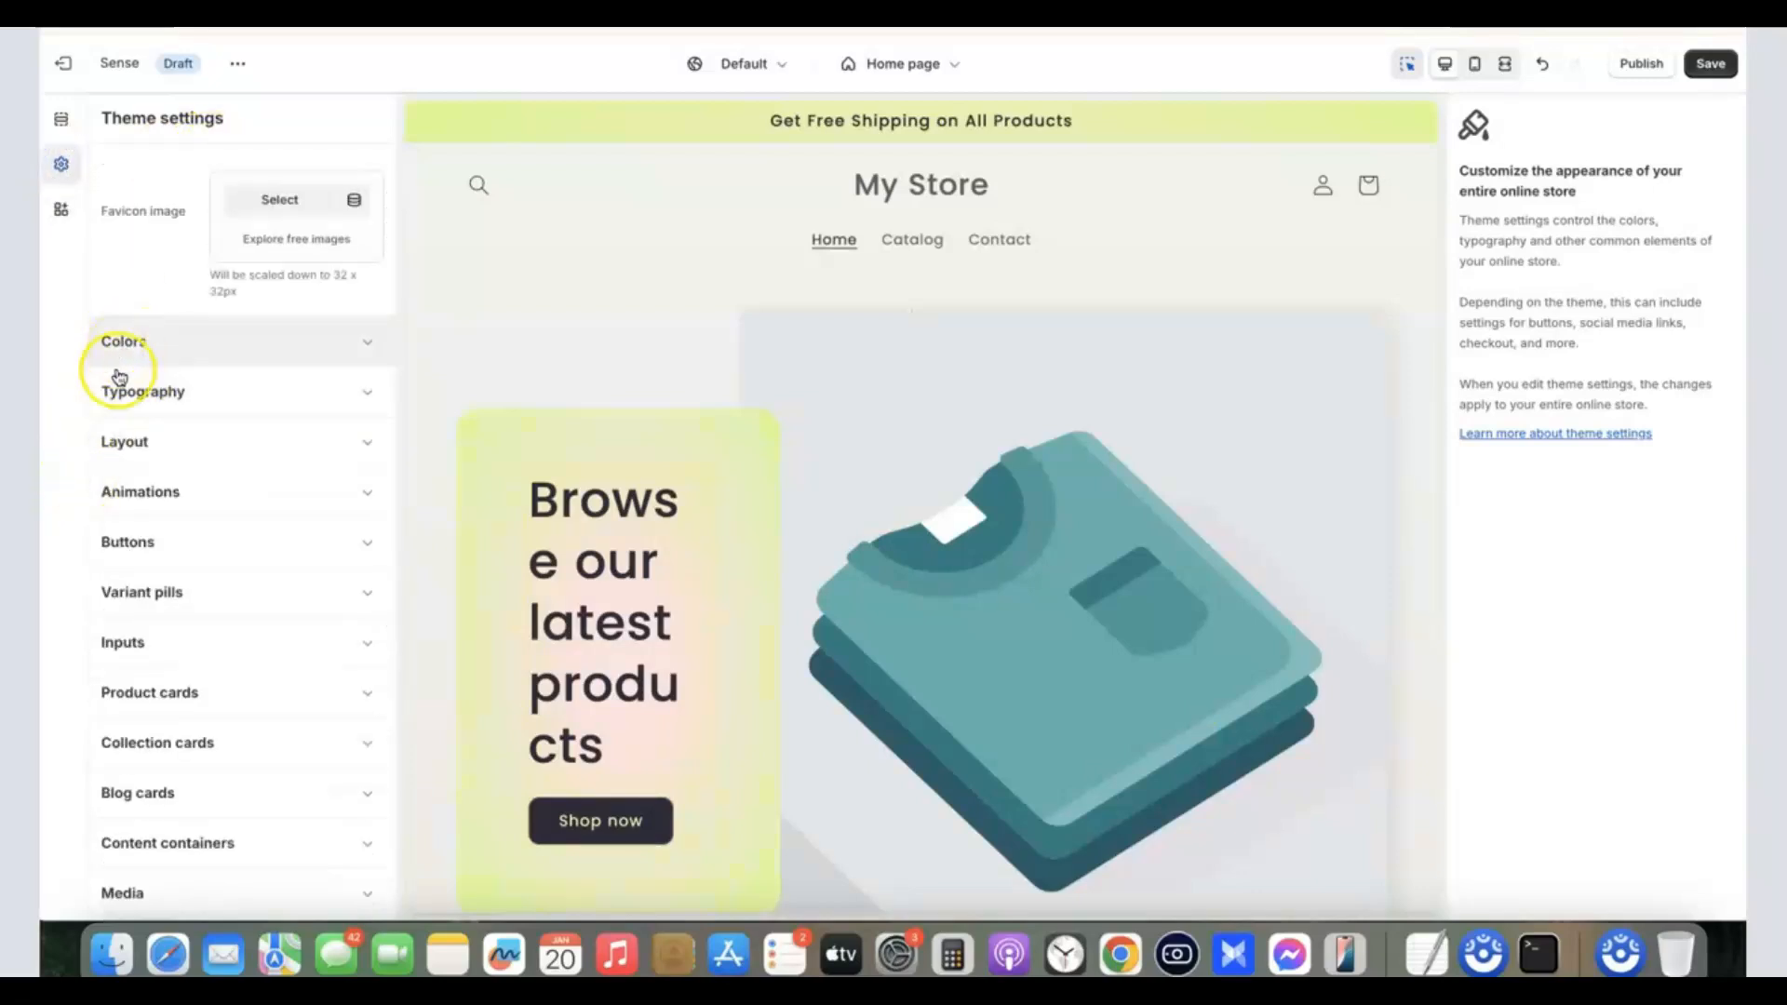
{"action": "left_click", "coordinate": [312, 352]}
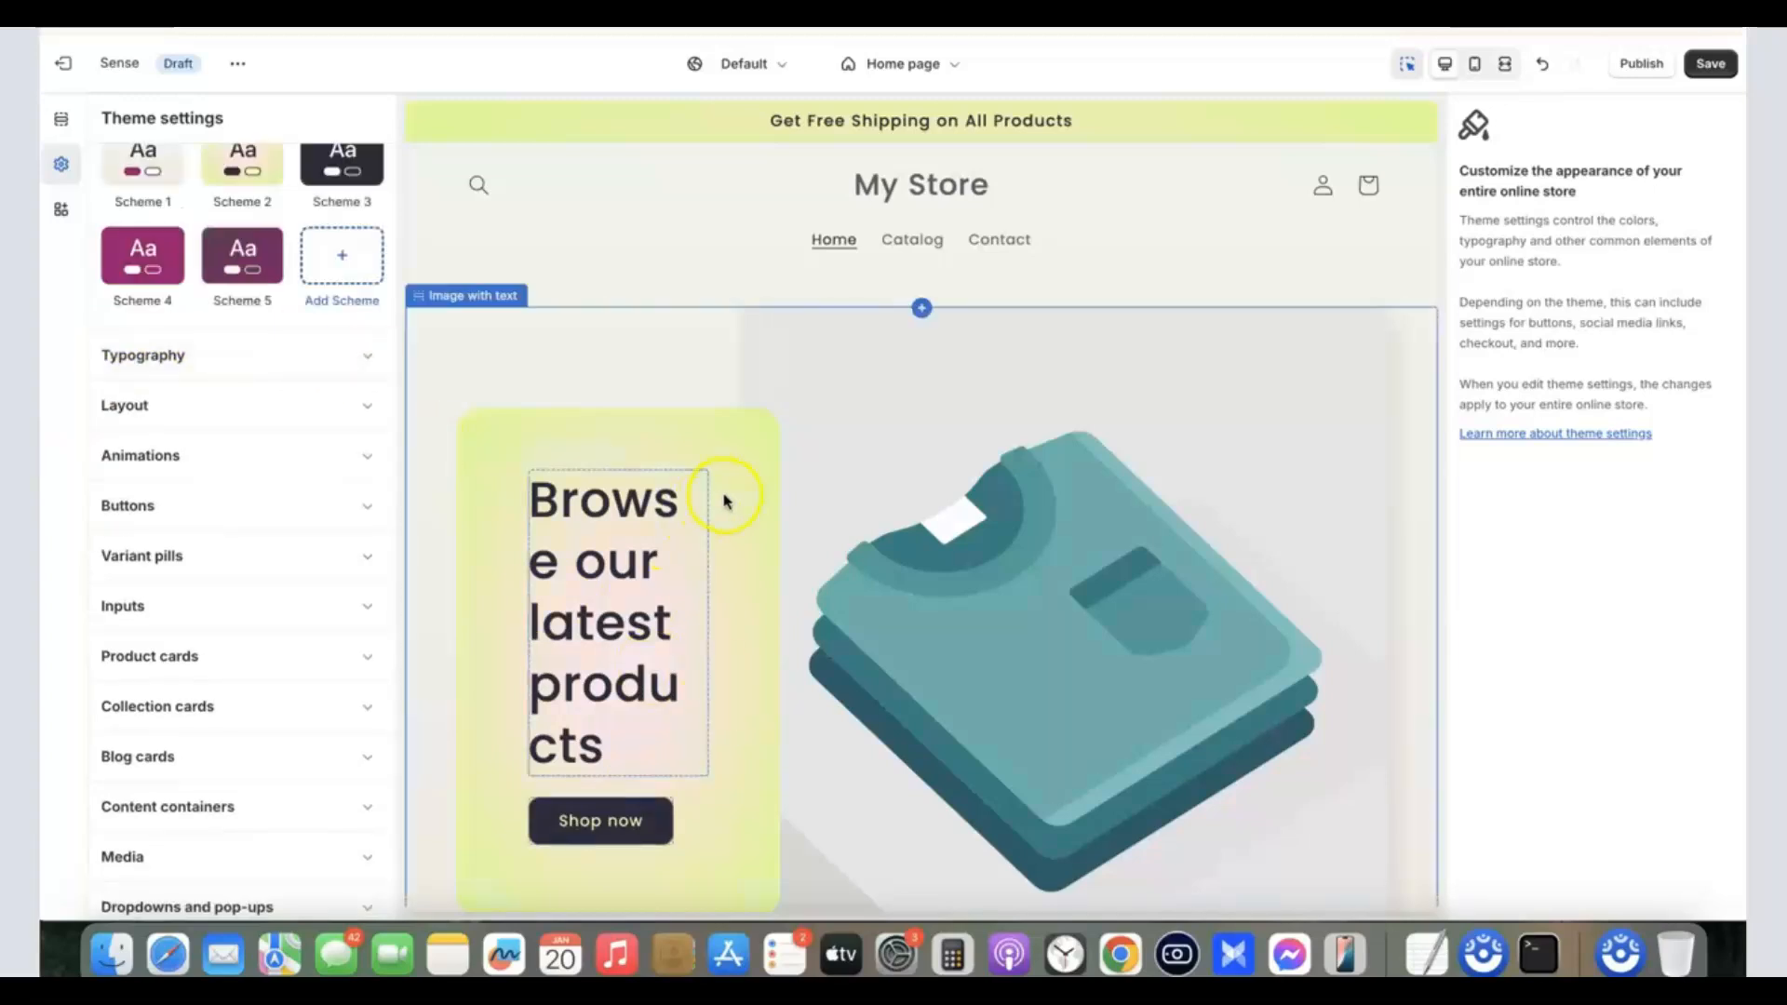
{"action": "scroll", "coordinate": [664, 409], "scroll_direction": "down", "scroll_amount": 10}
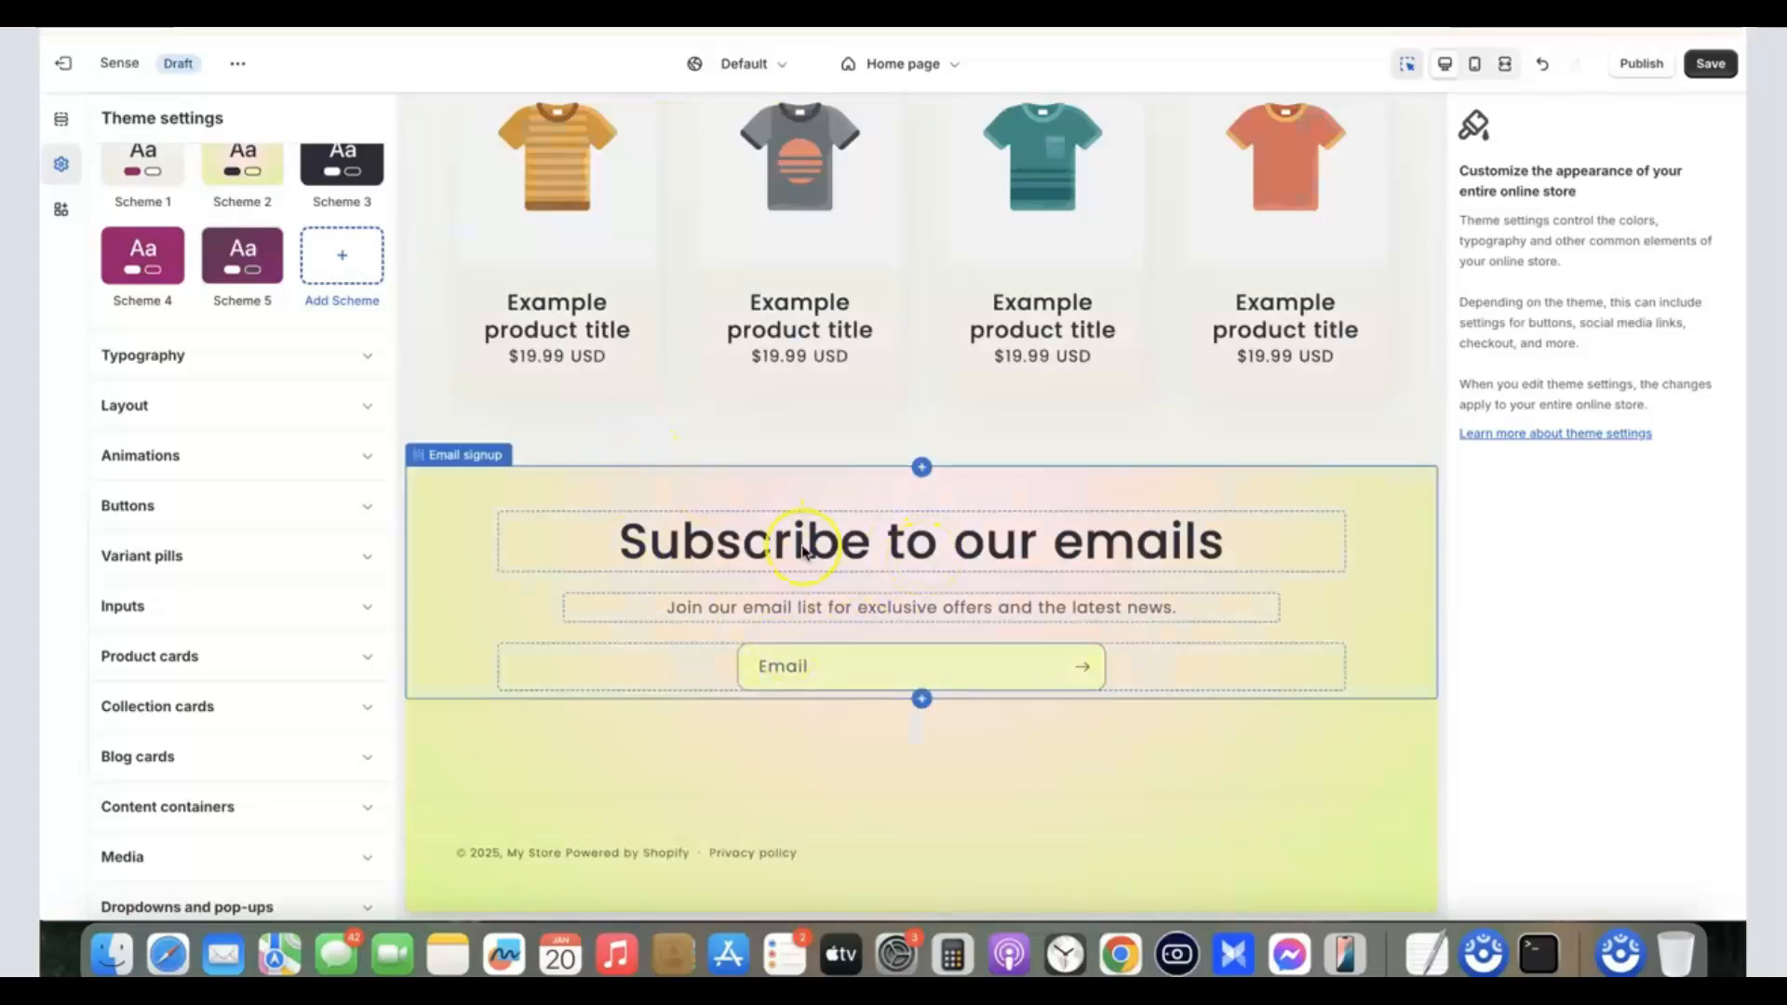
{"action": "scroll", "coordinate": [191, 253], "scroll_direction": "up", "scroll_amount": 3}
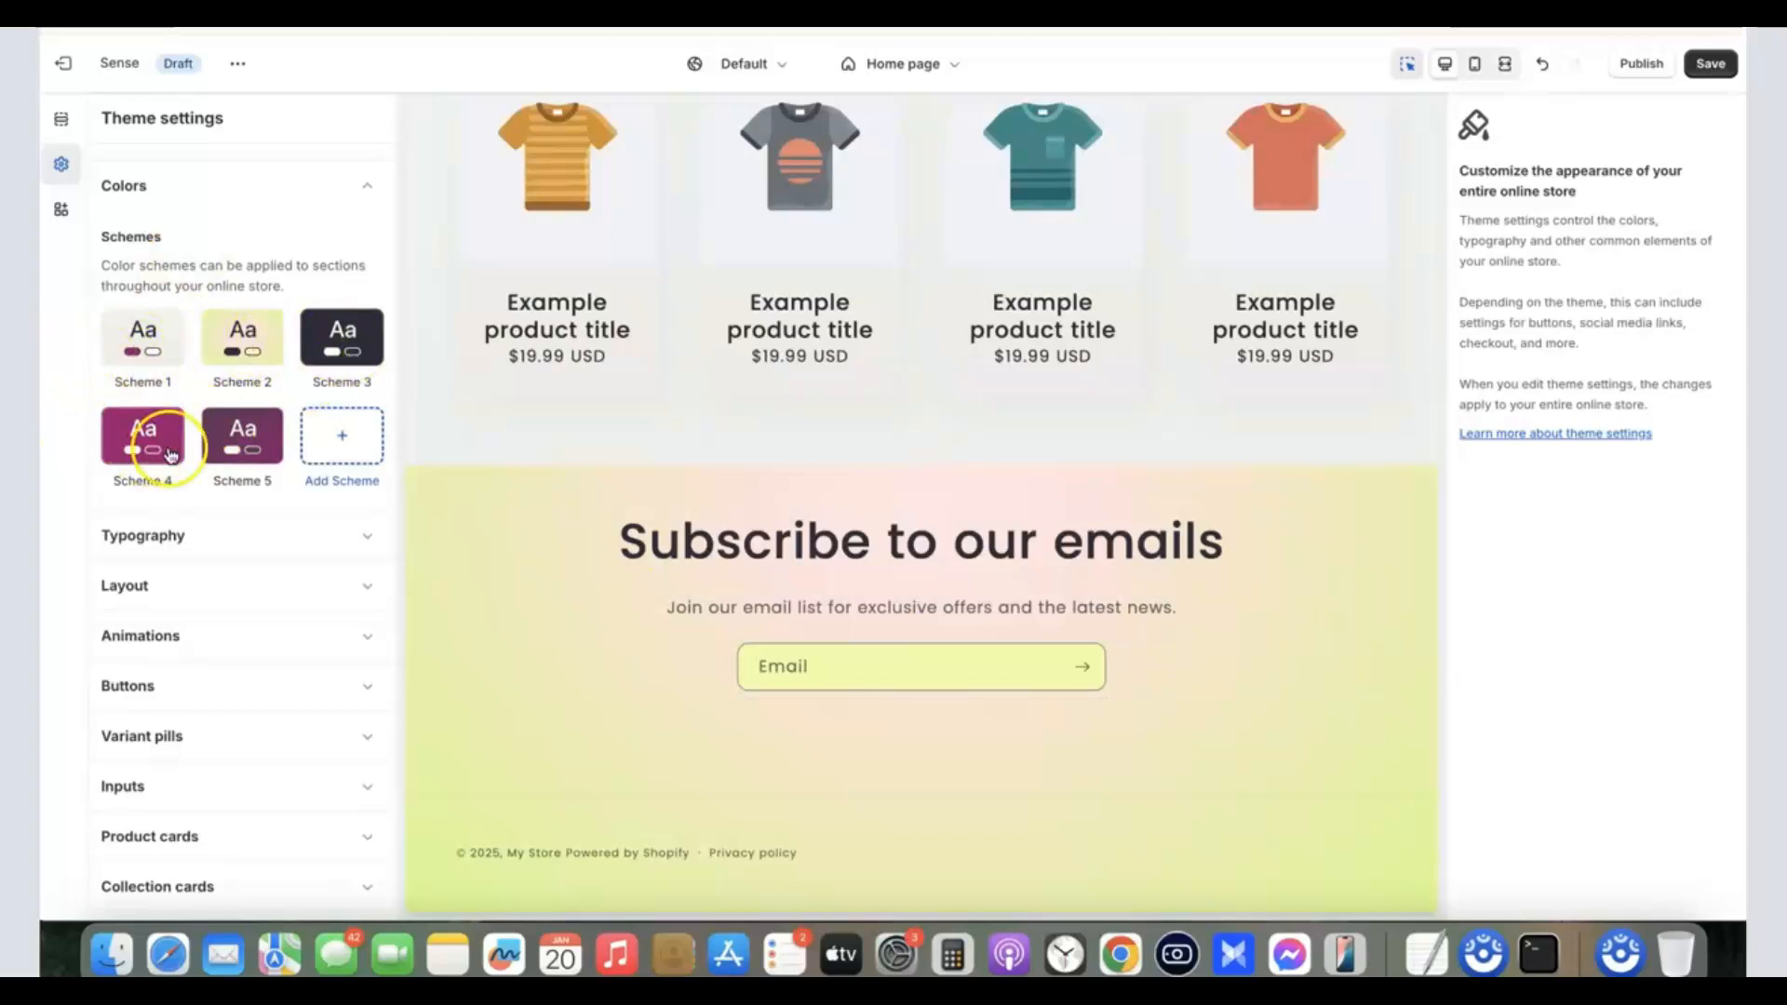
{"action": "left_click", "coordinate": [144, 340]}
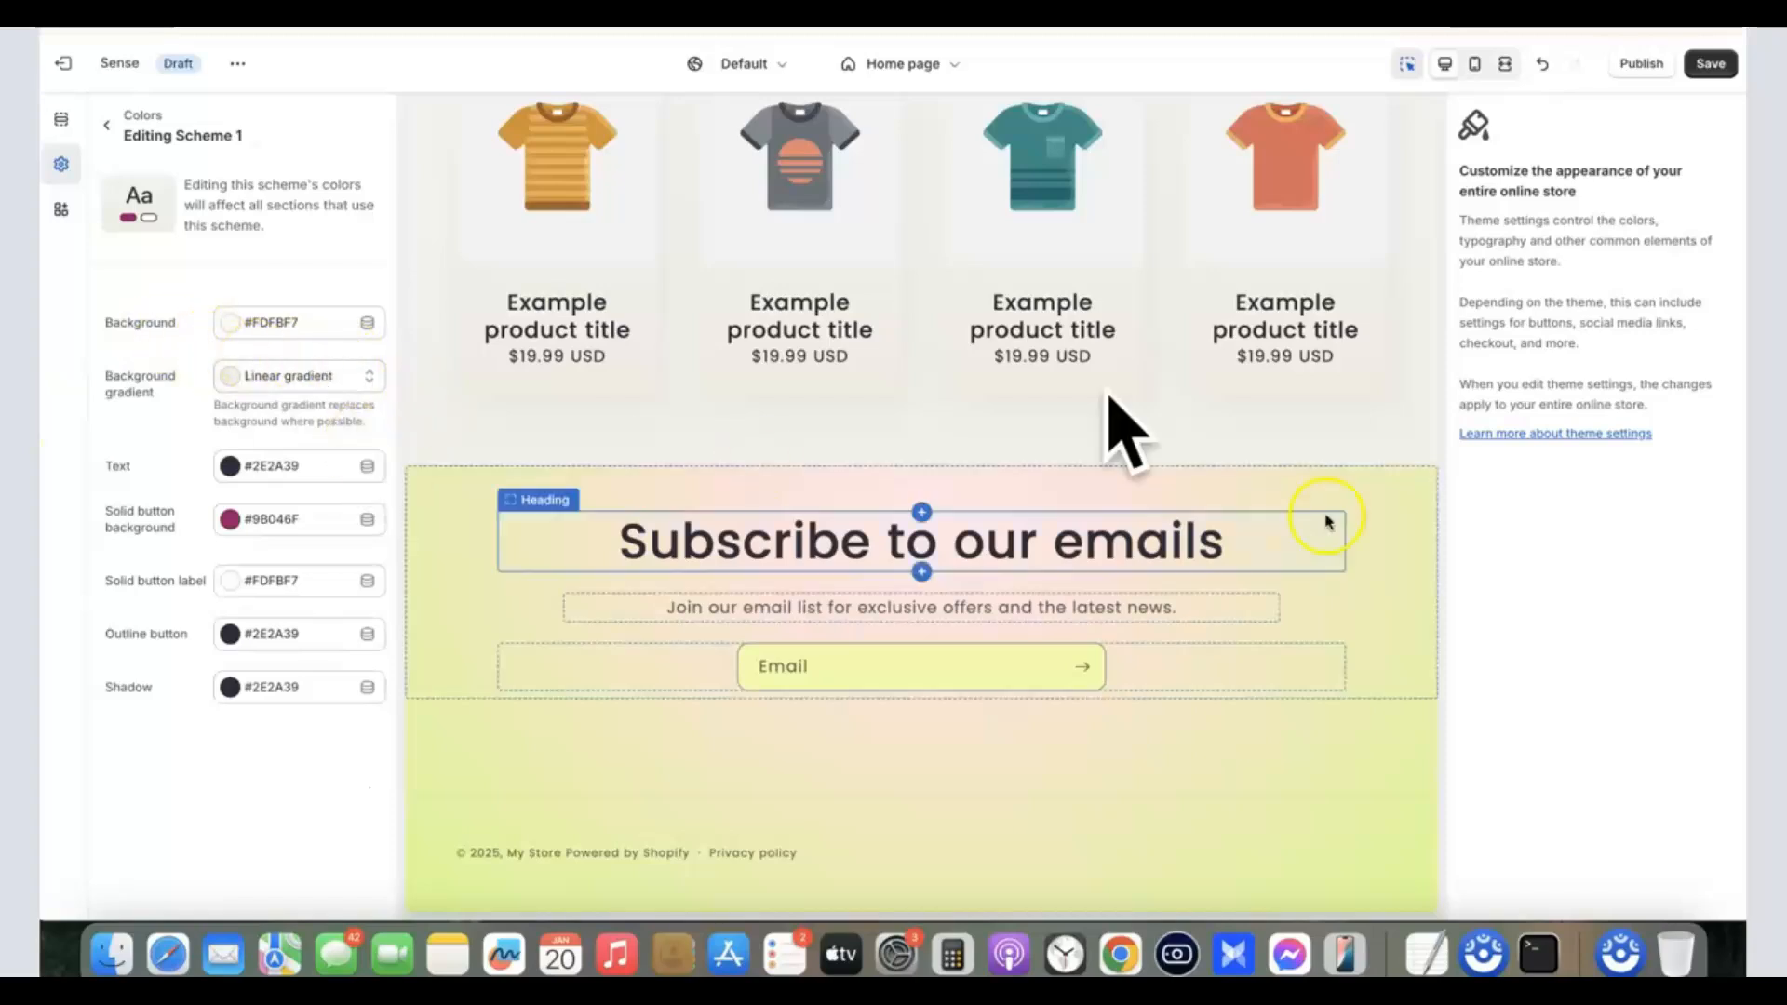
{"action": "left_click", "coordinate": [235, 385]}
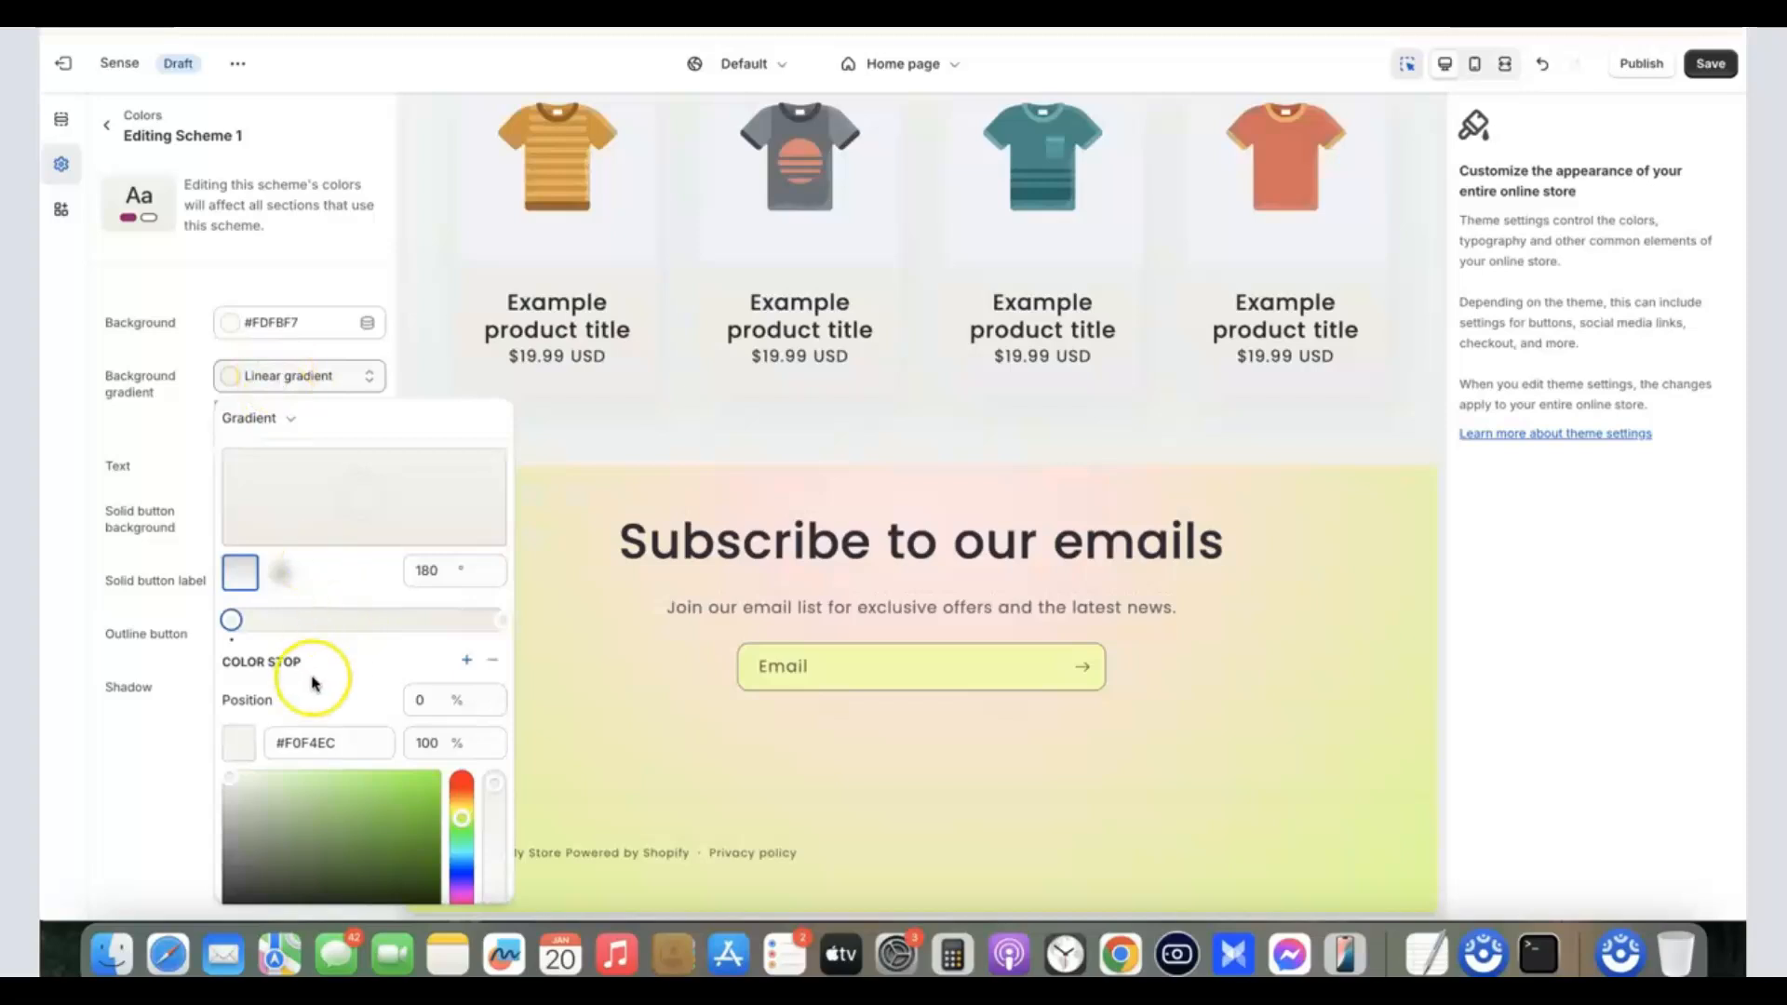
{"action": "left_click_drag", "start_coordinate": [244, 798], "coordinate": [259, 866]}
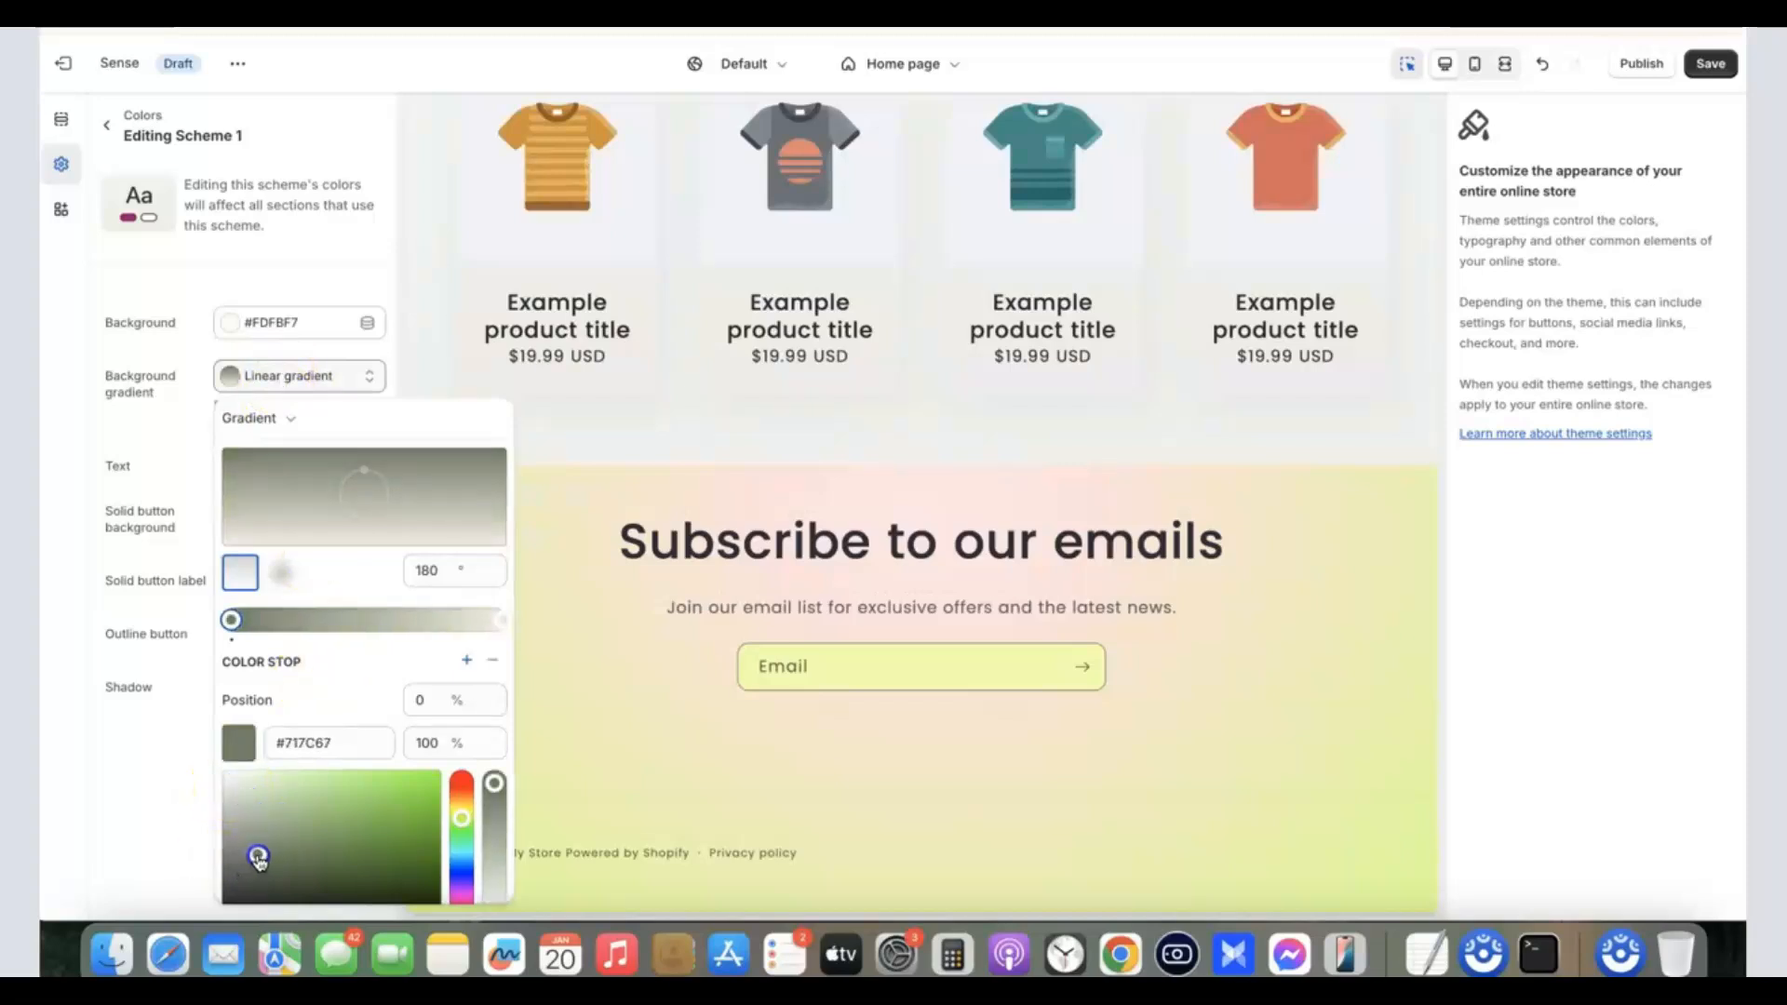
{"action": "scroll", "coordinate": [409, 797], "scroll_direction": "down", "scroll_amount": 5}
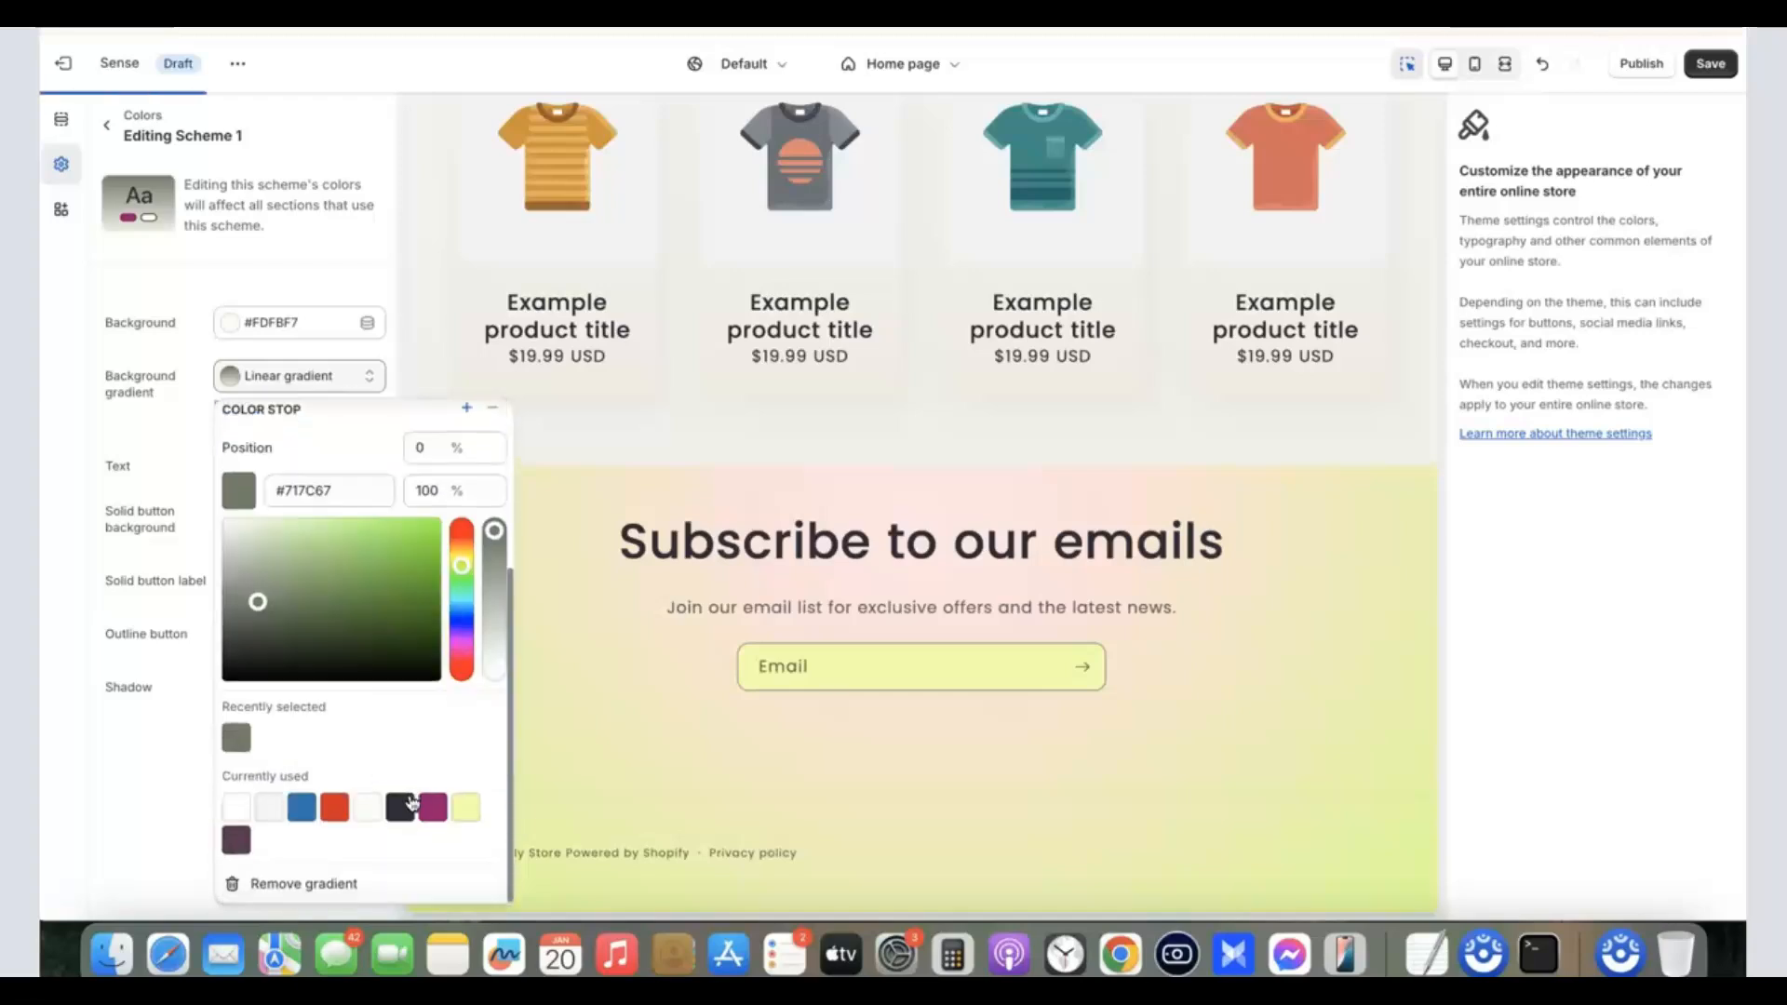
{"action": "left_click", "coordinate": [310, 889]}
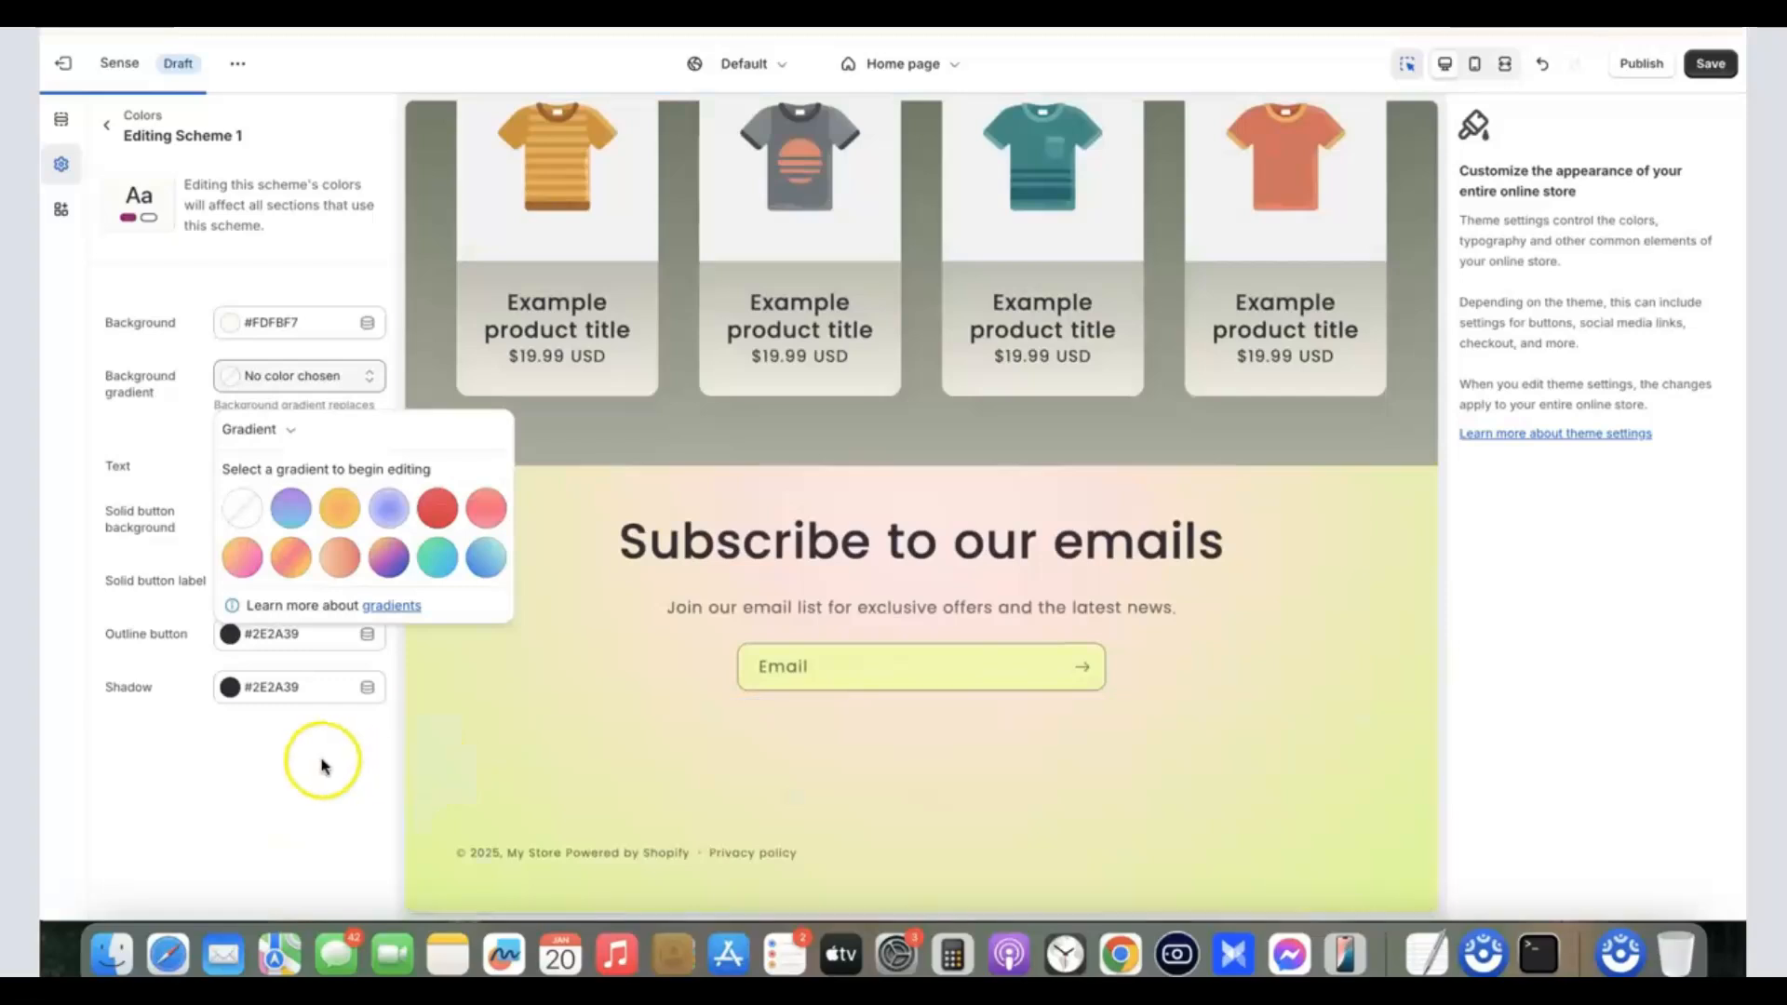
{"action": "left_click", "coordinate": [322, 765]}
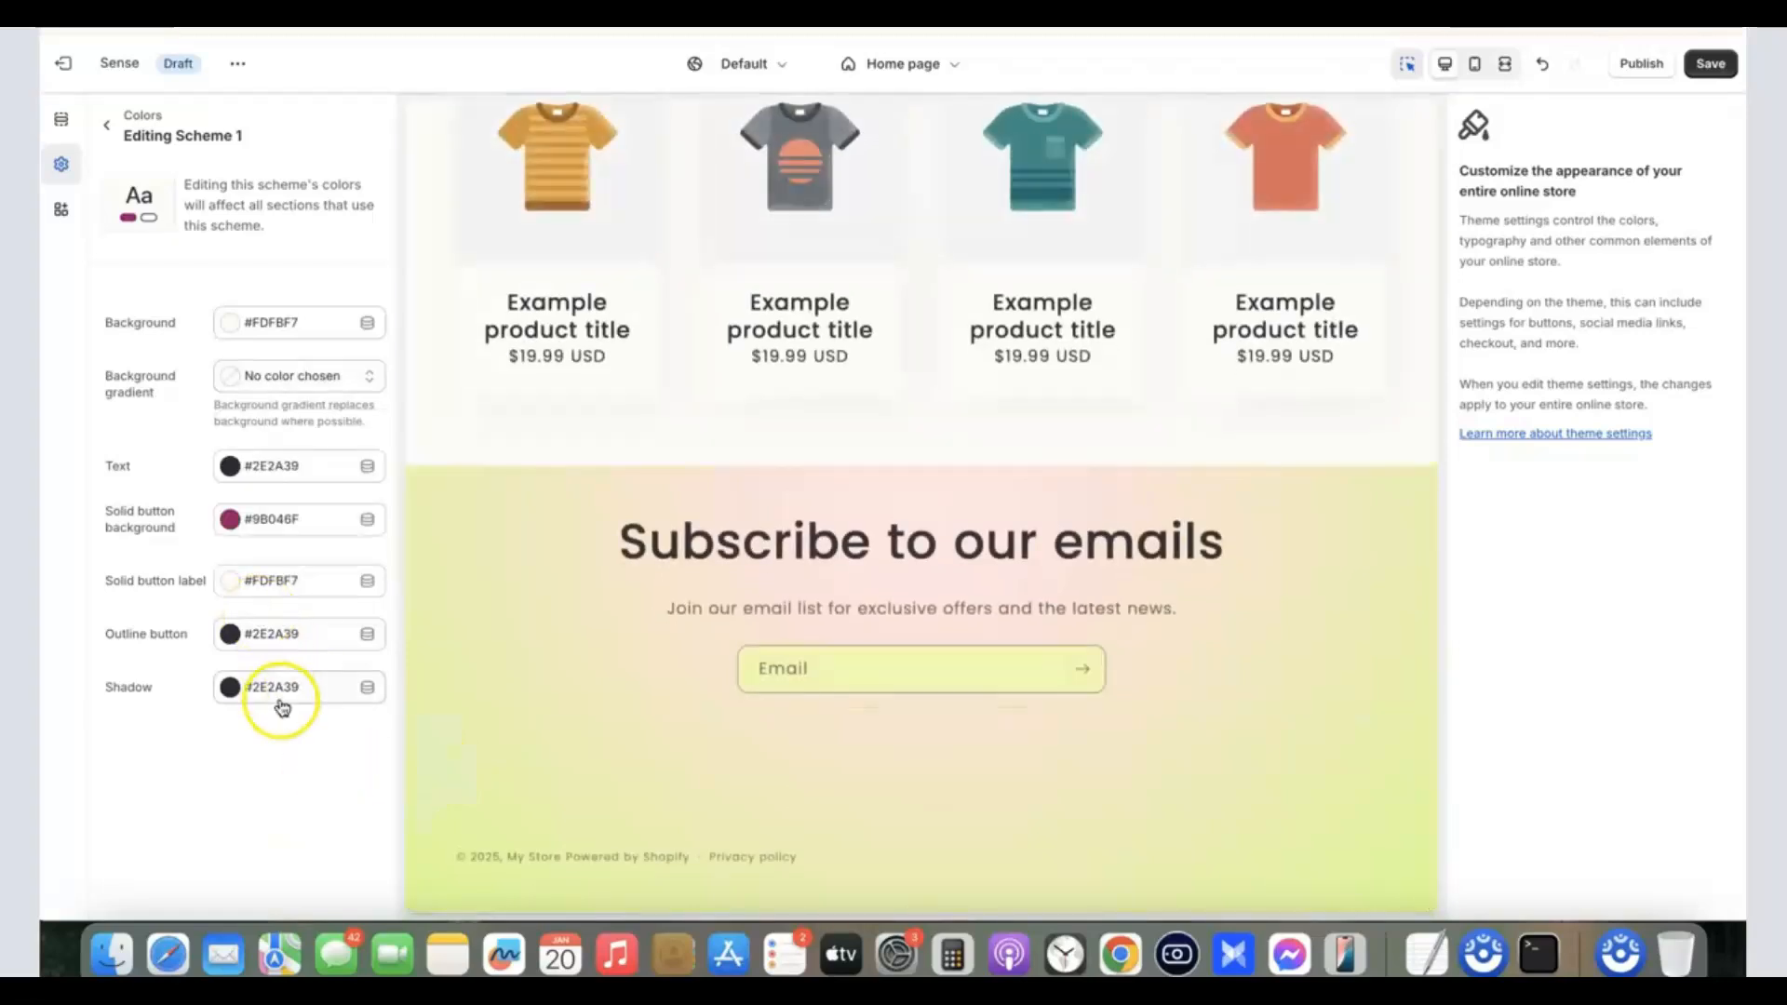
{"action": "left_click", "coordinate": [106, 124]}
{"action": "scroll", "coordinate": [171, 239], "scroll_direction": "down", "scroll_amount": 3}
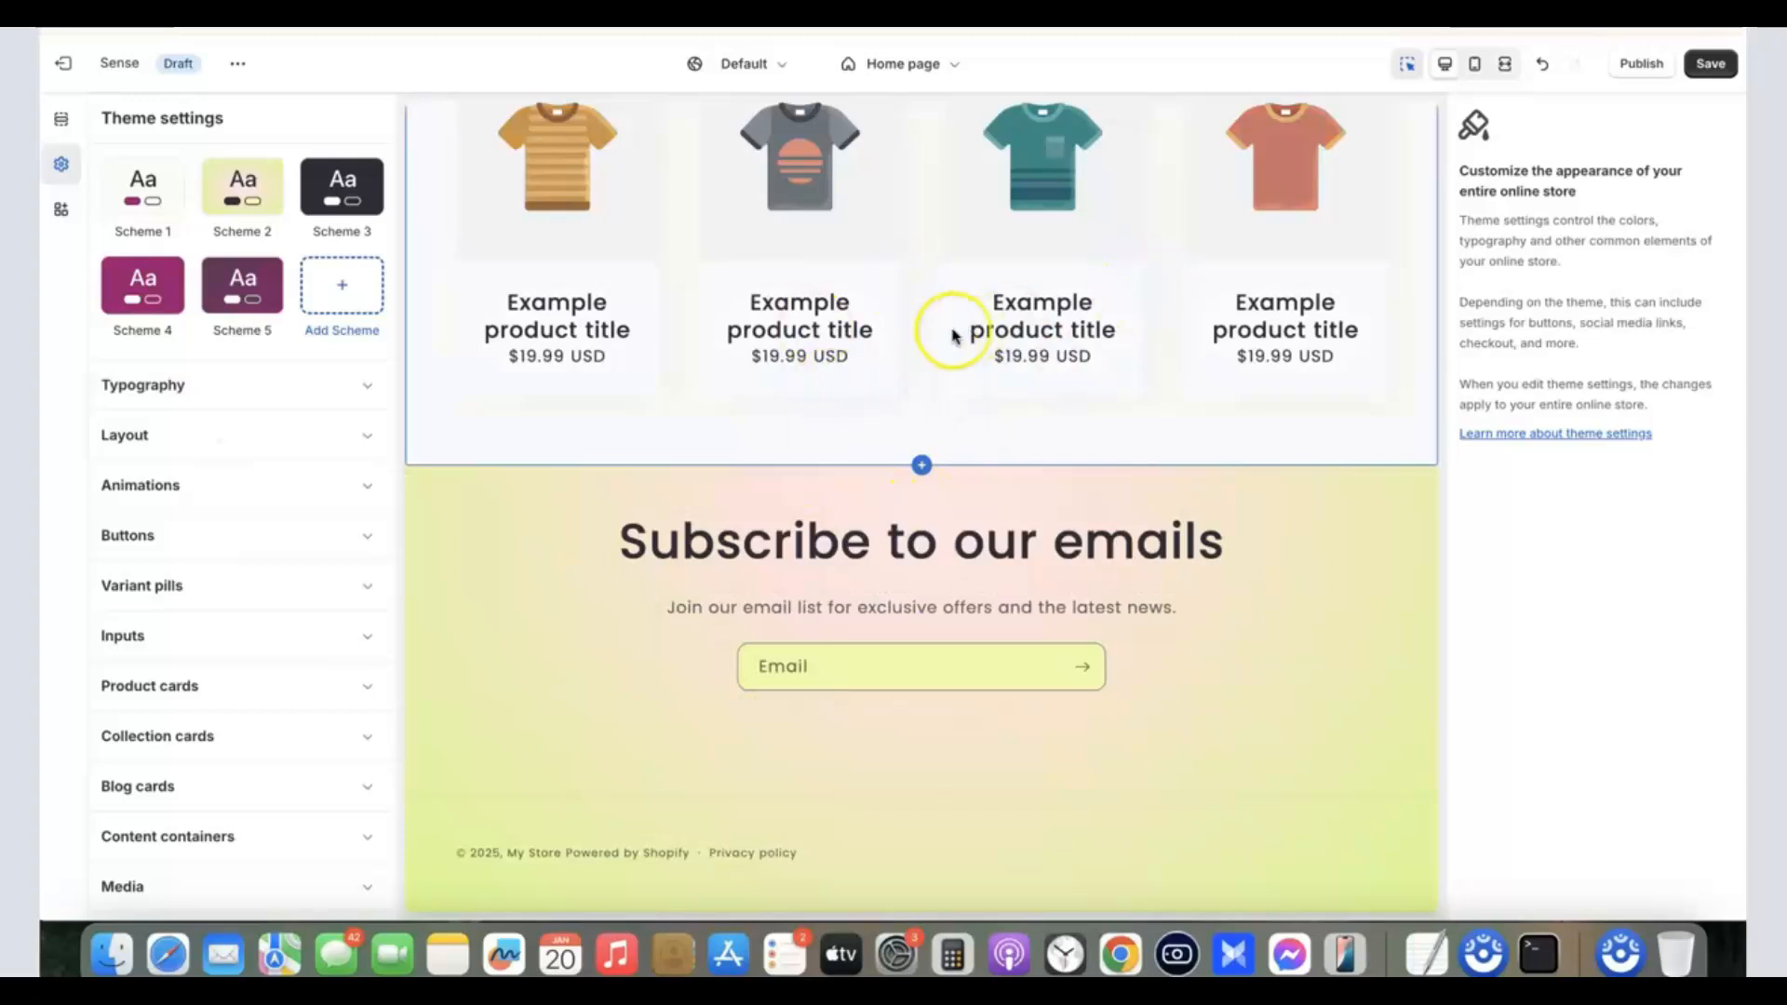
{"action": "scroll", "coordinate": [955, 335], "scroll_direction": "up", "scroll_amount": 4}
{"action": "scroll", "coordinate": [955, 335], "scroll_direction": "up", "scroll_amount": 6}
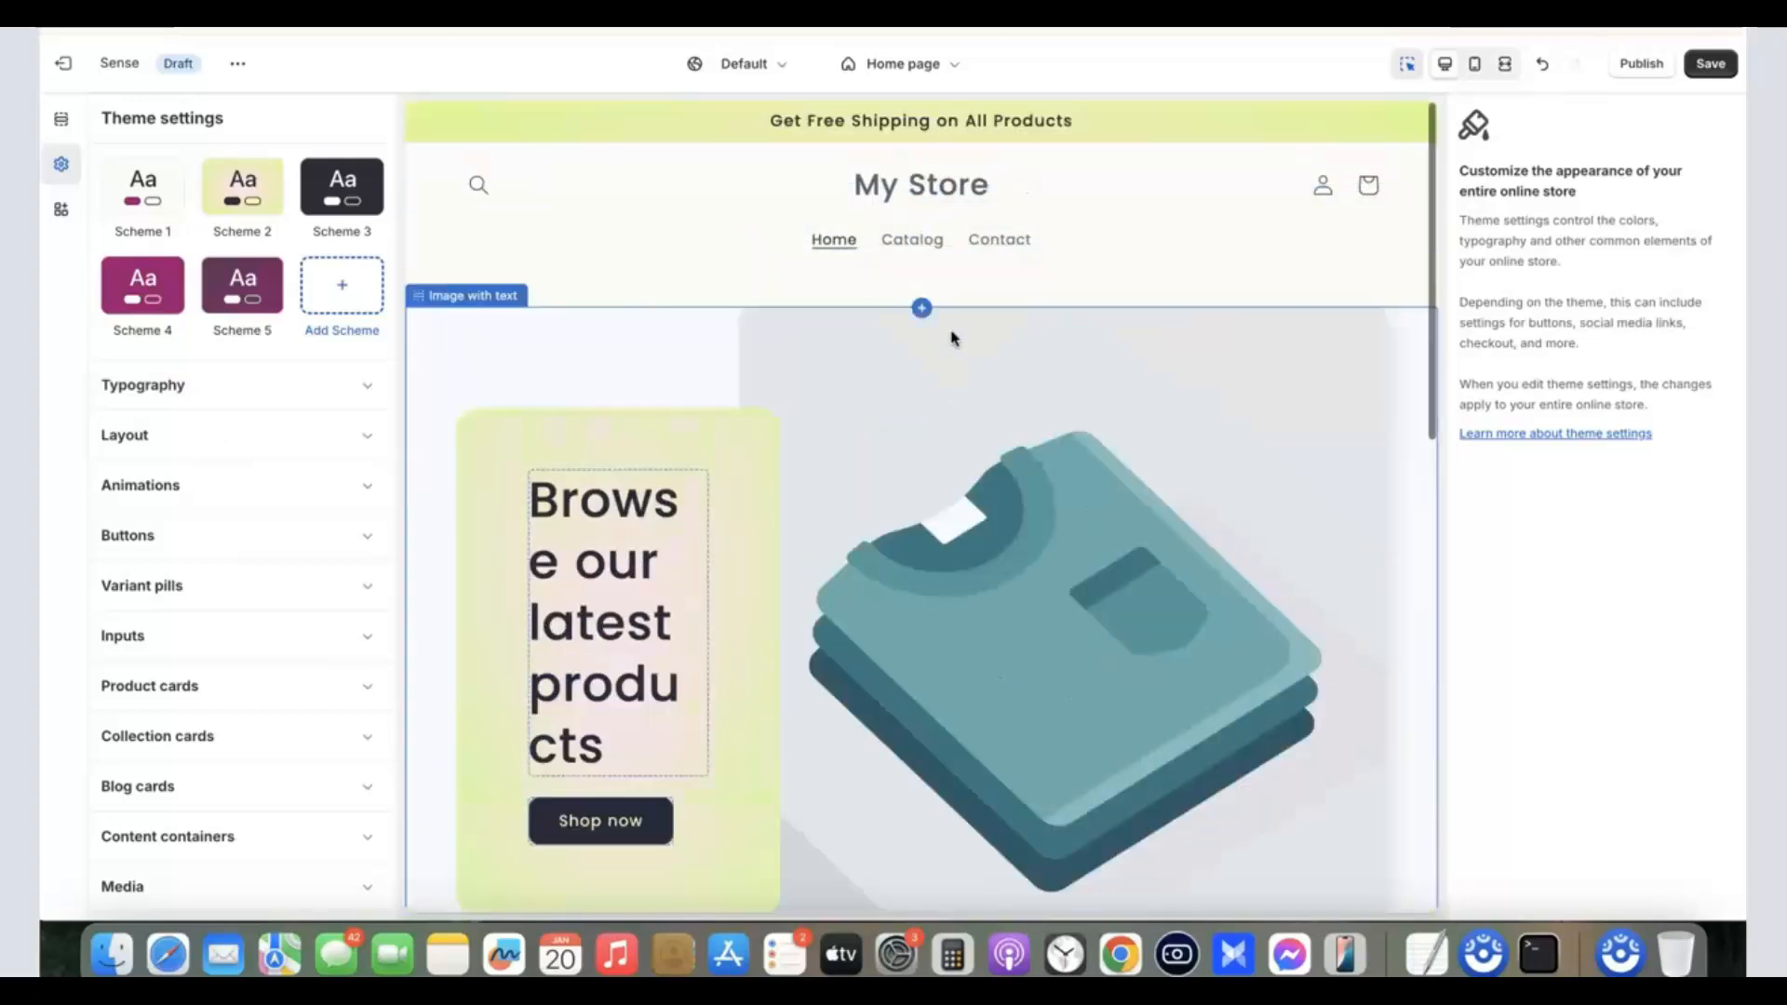
{"action": "scroll", "coordinate": [251, 427], "scroll_direction": "down", "scroll_amount": 2}
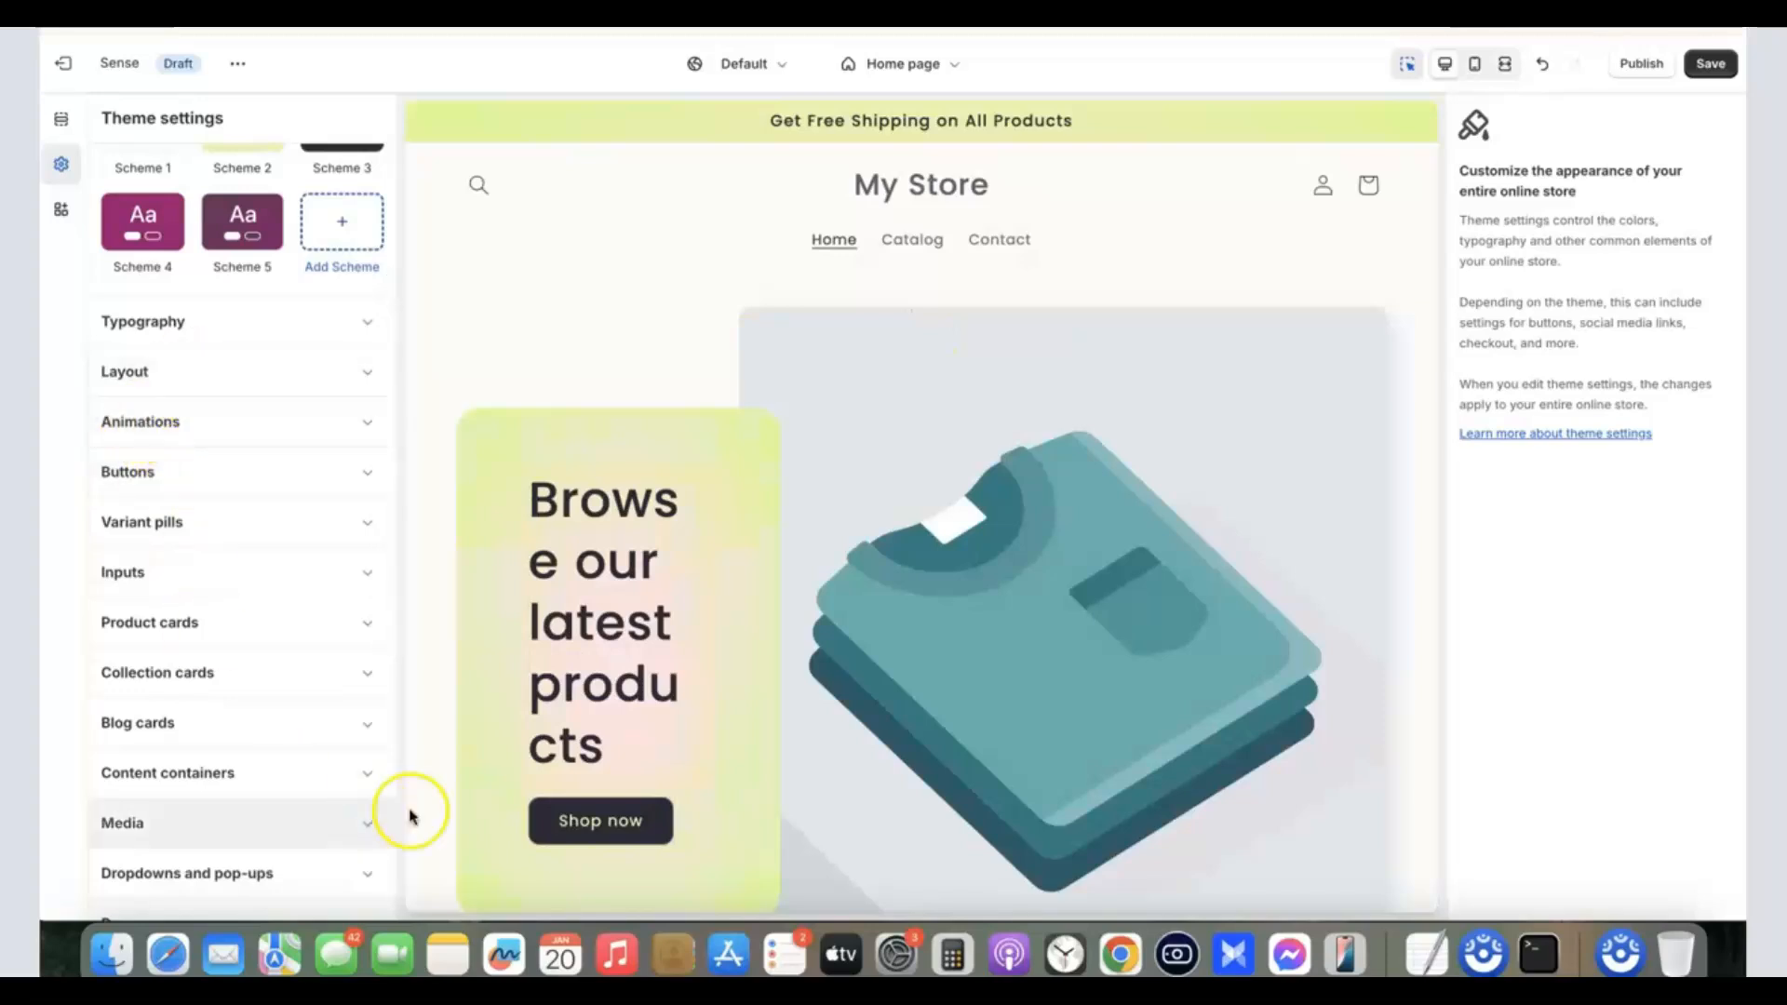
{"action": "scroll", "coordinate": [619, 809], "scroll_direction": "down", "scroll_amount": 3}
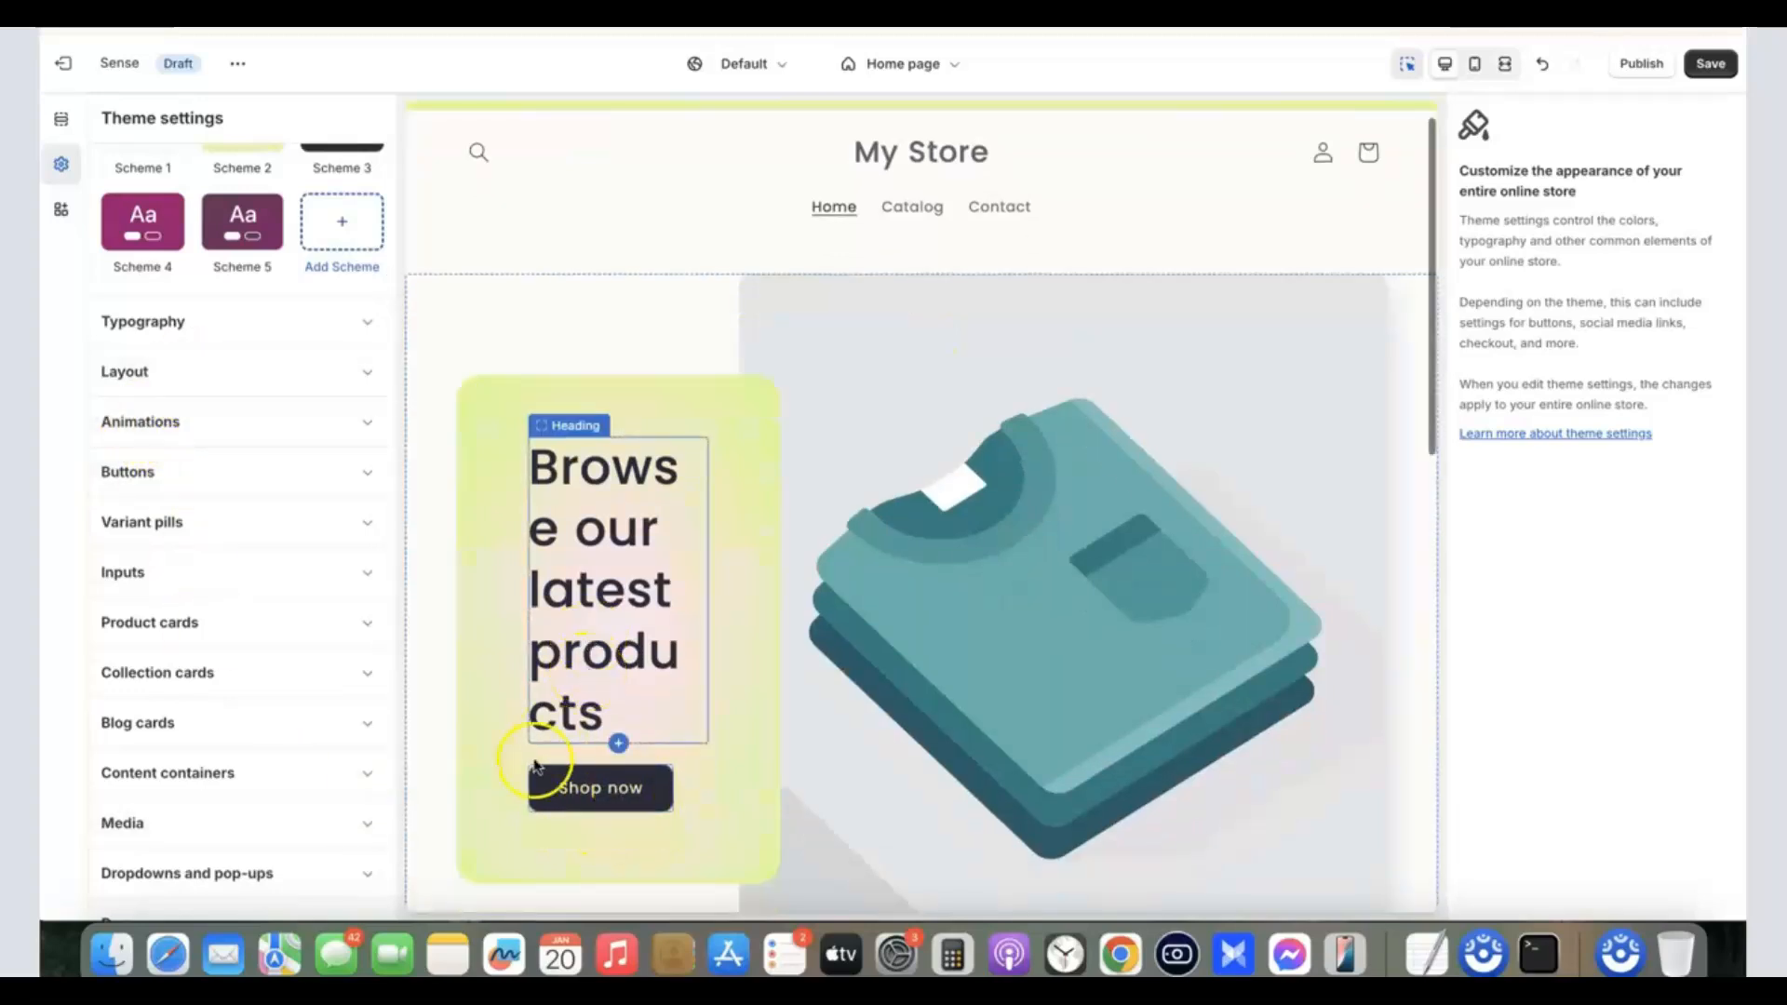
{"action": "scroll", "coordinate": [615, 774], "scroll_direction": "down", "scroll_amount": 5}
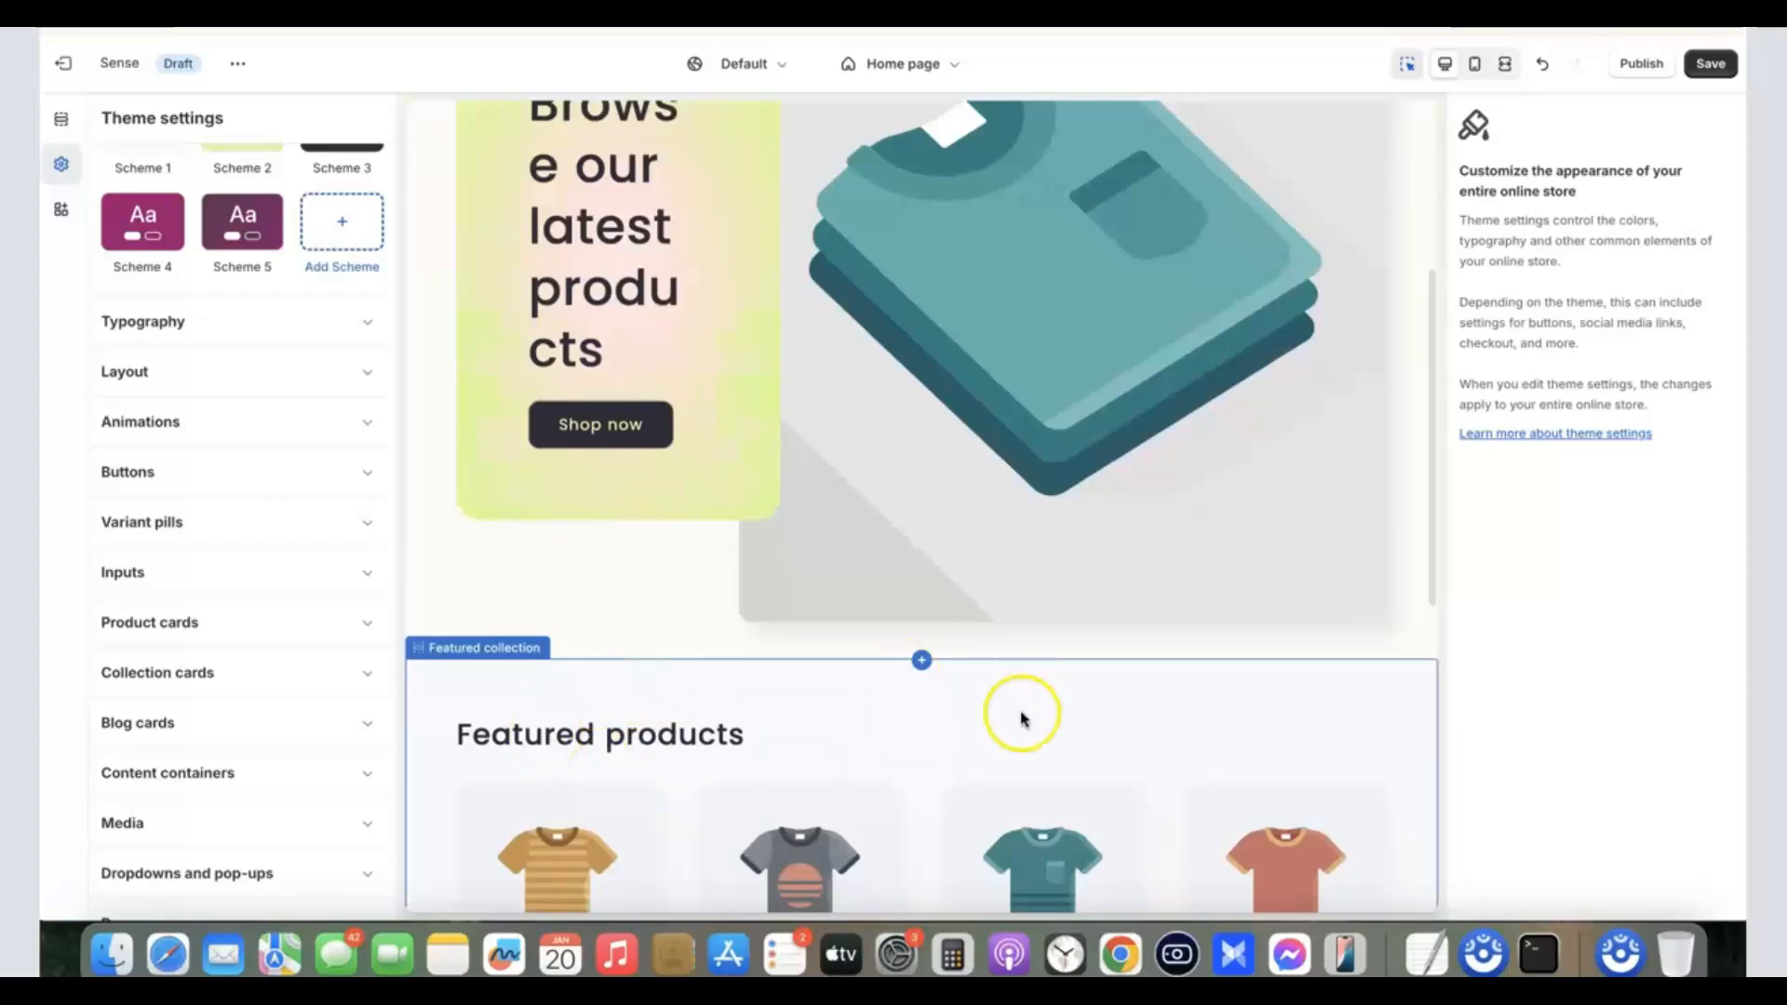
{"action": "scroll", "coordinate": [928, 689], "scroll_direction": "down", "scroll_amount": 5}
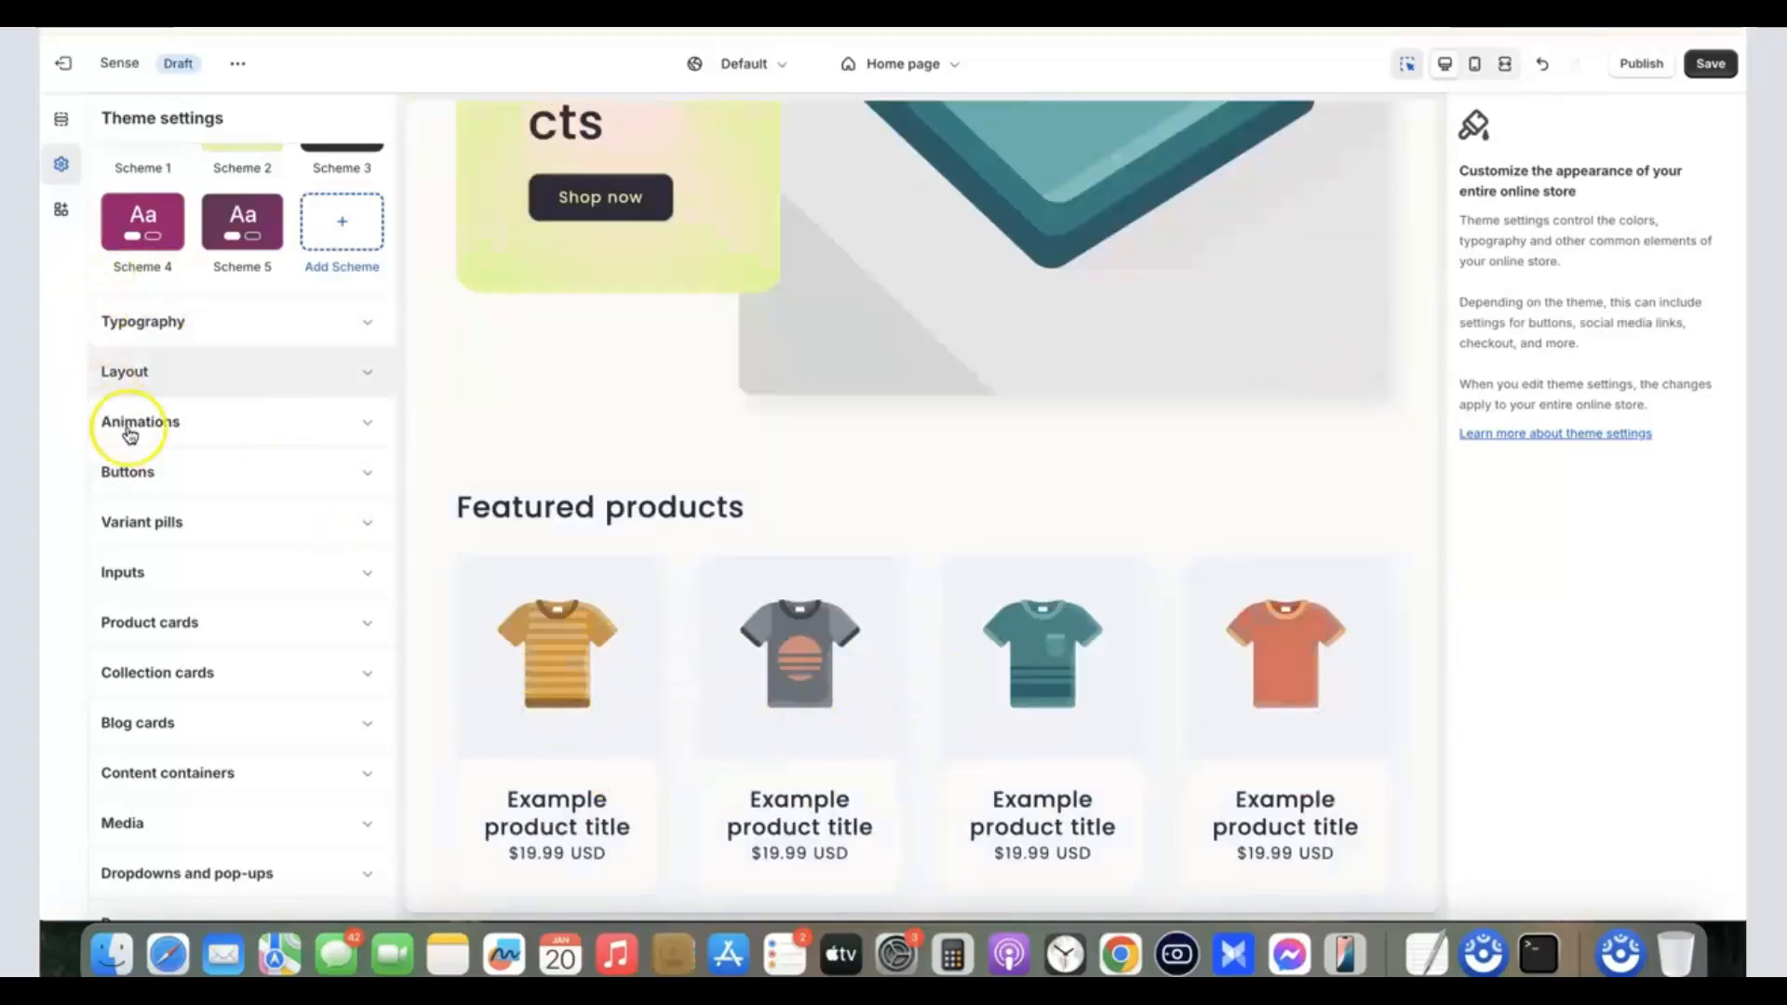
{"action": "left_click", "coordinate": [367, 471]}
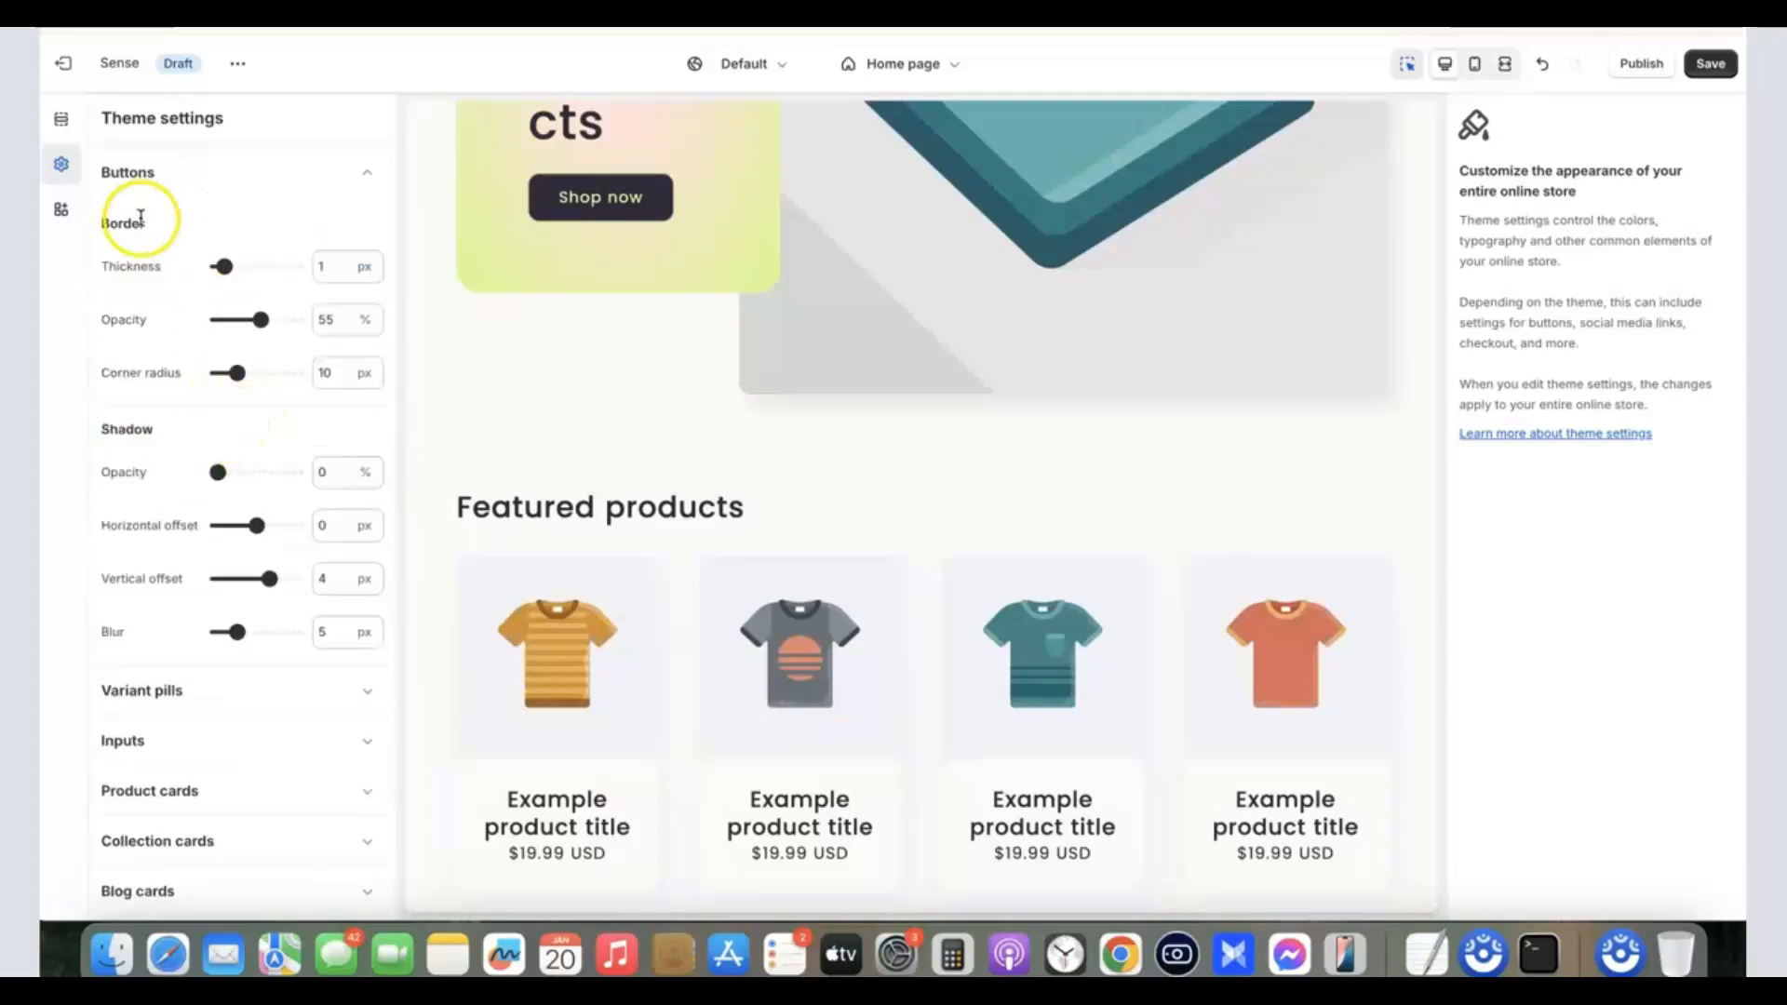
{"action": "scroll", "coordinate": [227, 478], "scroll_direction": "down", "scroll_amount": 5}
{"action": "scroll", "coordinate": [219, 499], "scroll_direction": "up", "scroll_amount": 10}
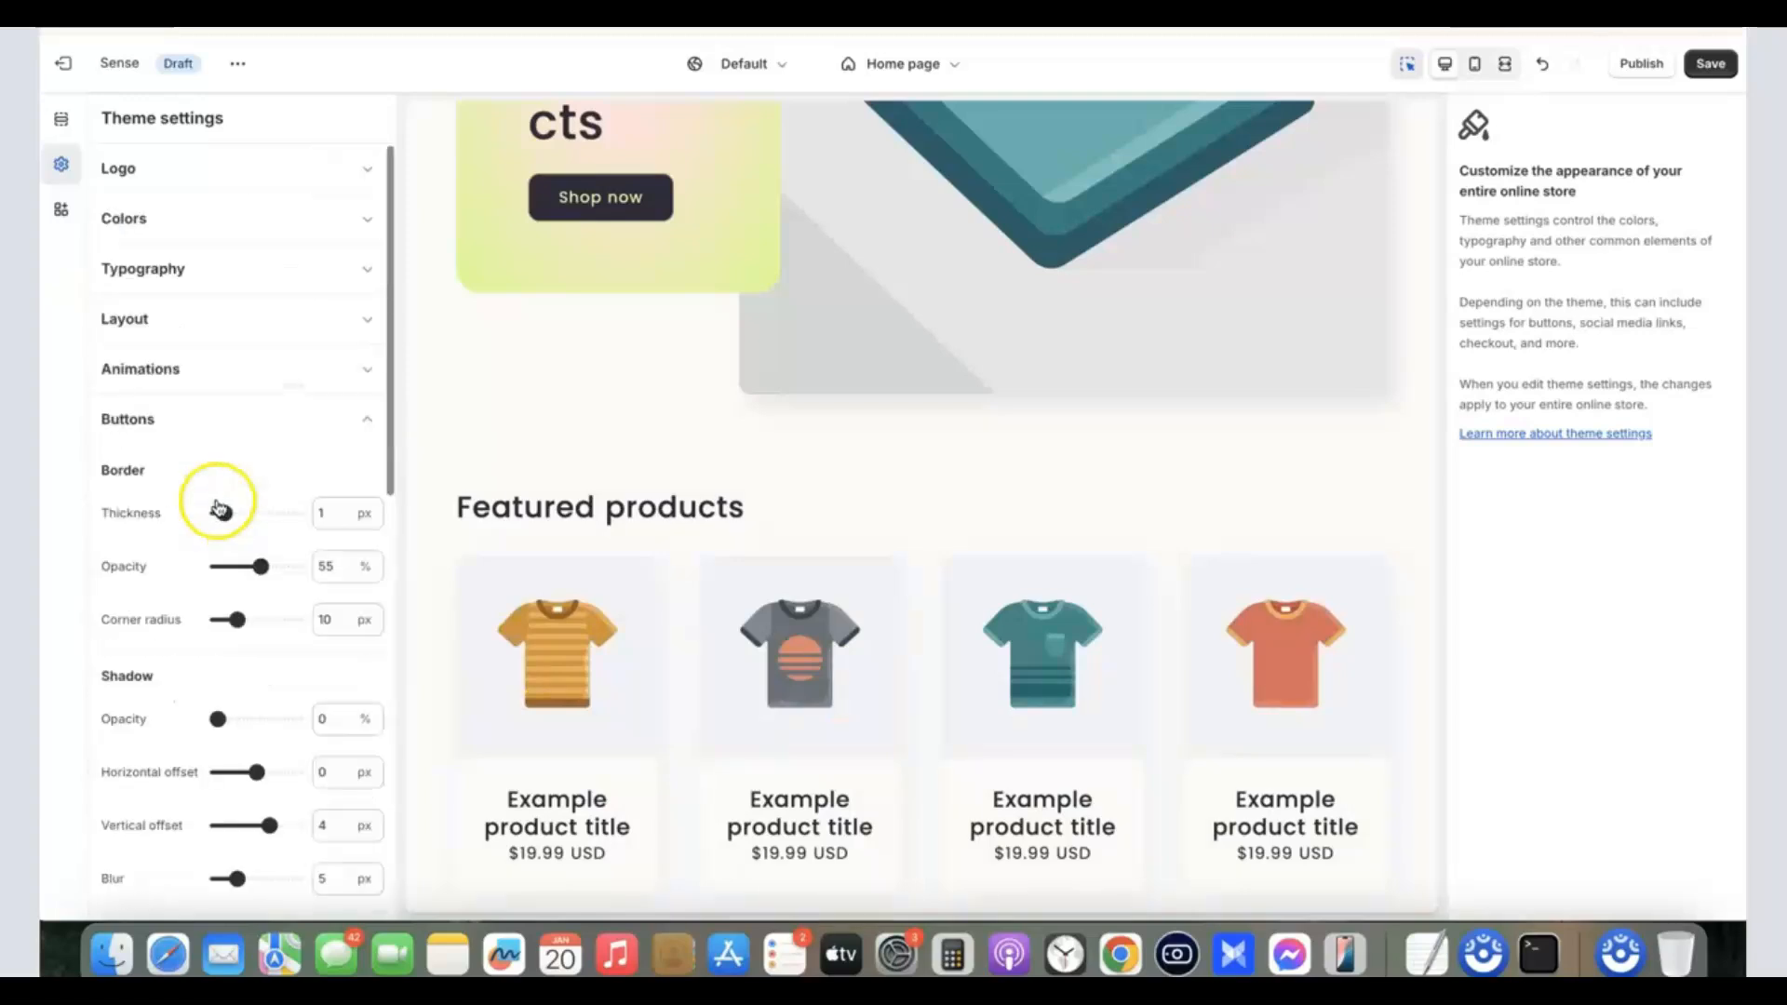
{"action": "left_click", "coordinate": [358, 425]}
{"action": "scroll", "coordinate": [212, 409], "scroll_direction": "down", "scroll_amount": 2}
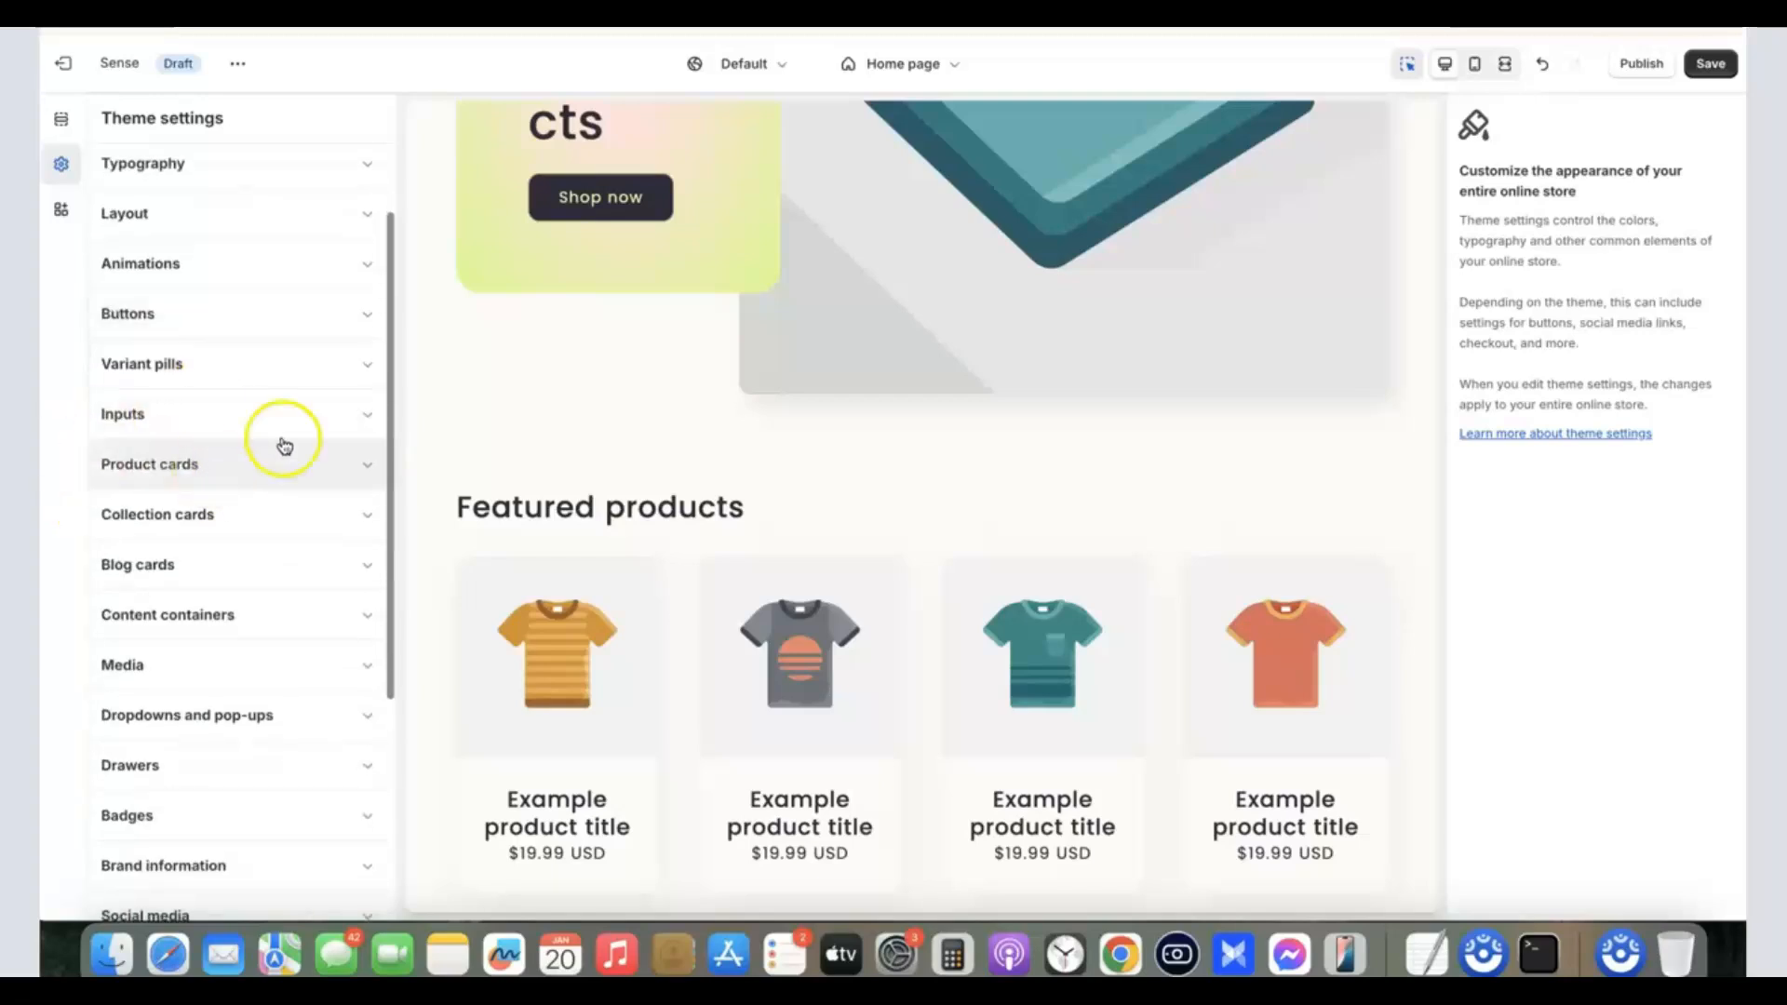
{"action": "scroll", "coordinate": [284, 445], "scroll_direction": "down", "scroll_amount": 5}
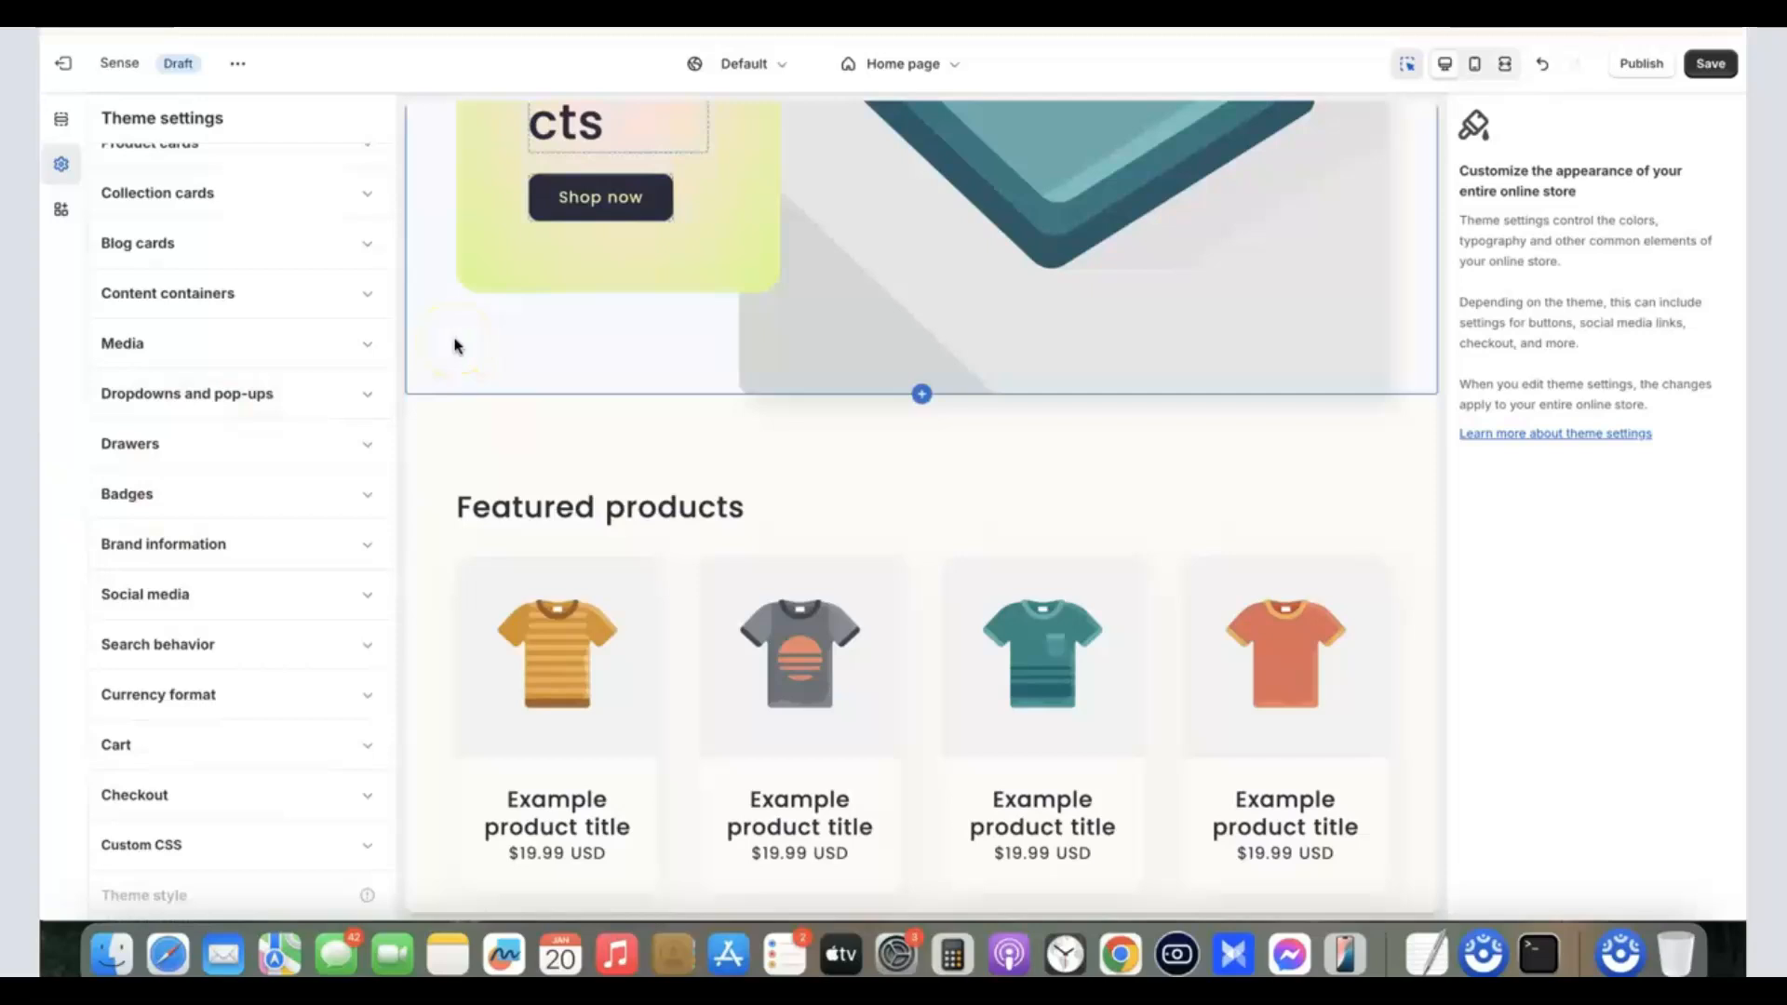
{"action": "scroll", "coordinate": [451, 341], "scroll_direction": "up", "scroll_amount": 7}
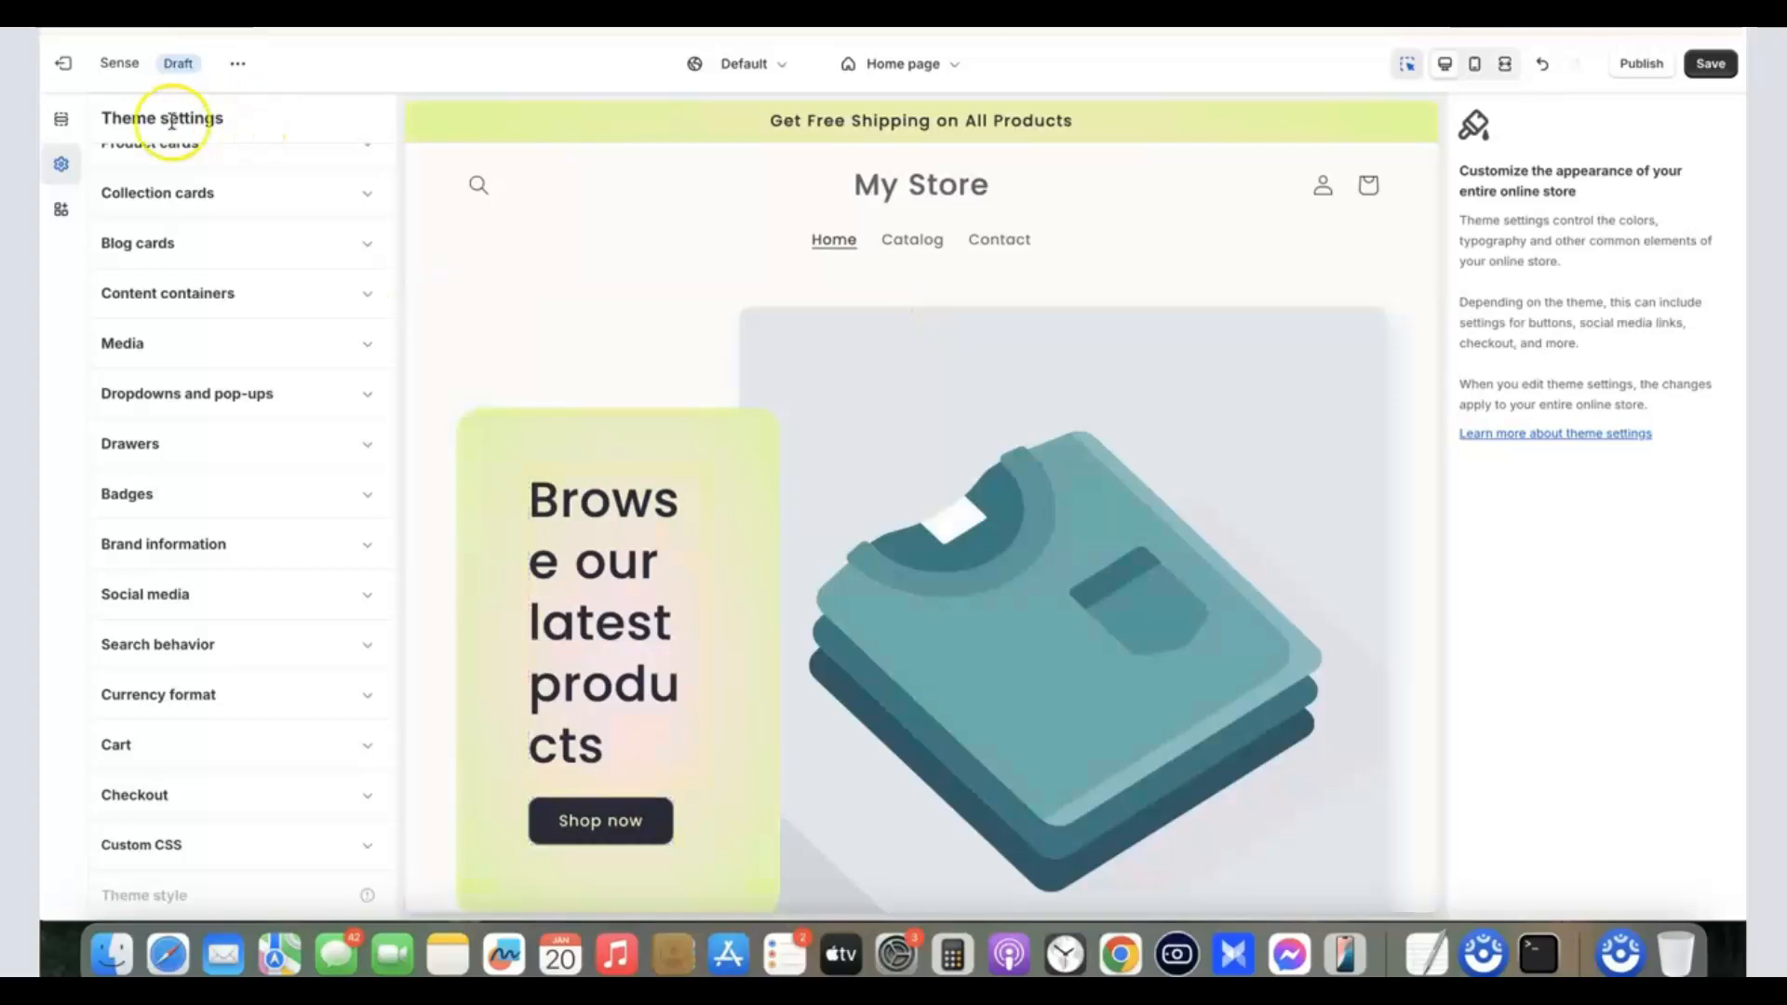
- Leave the theme editor discarding unsaved changes, then view recommended apps
{"action": "left_click", "coordinate": [62, 65]}
{"action": "left_click", "coordinate": [1112, 529]}
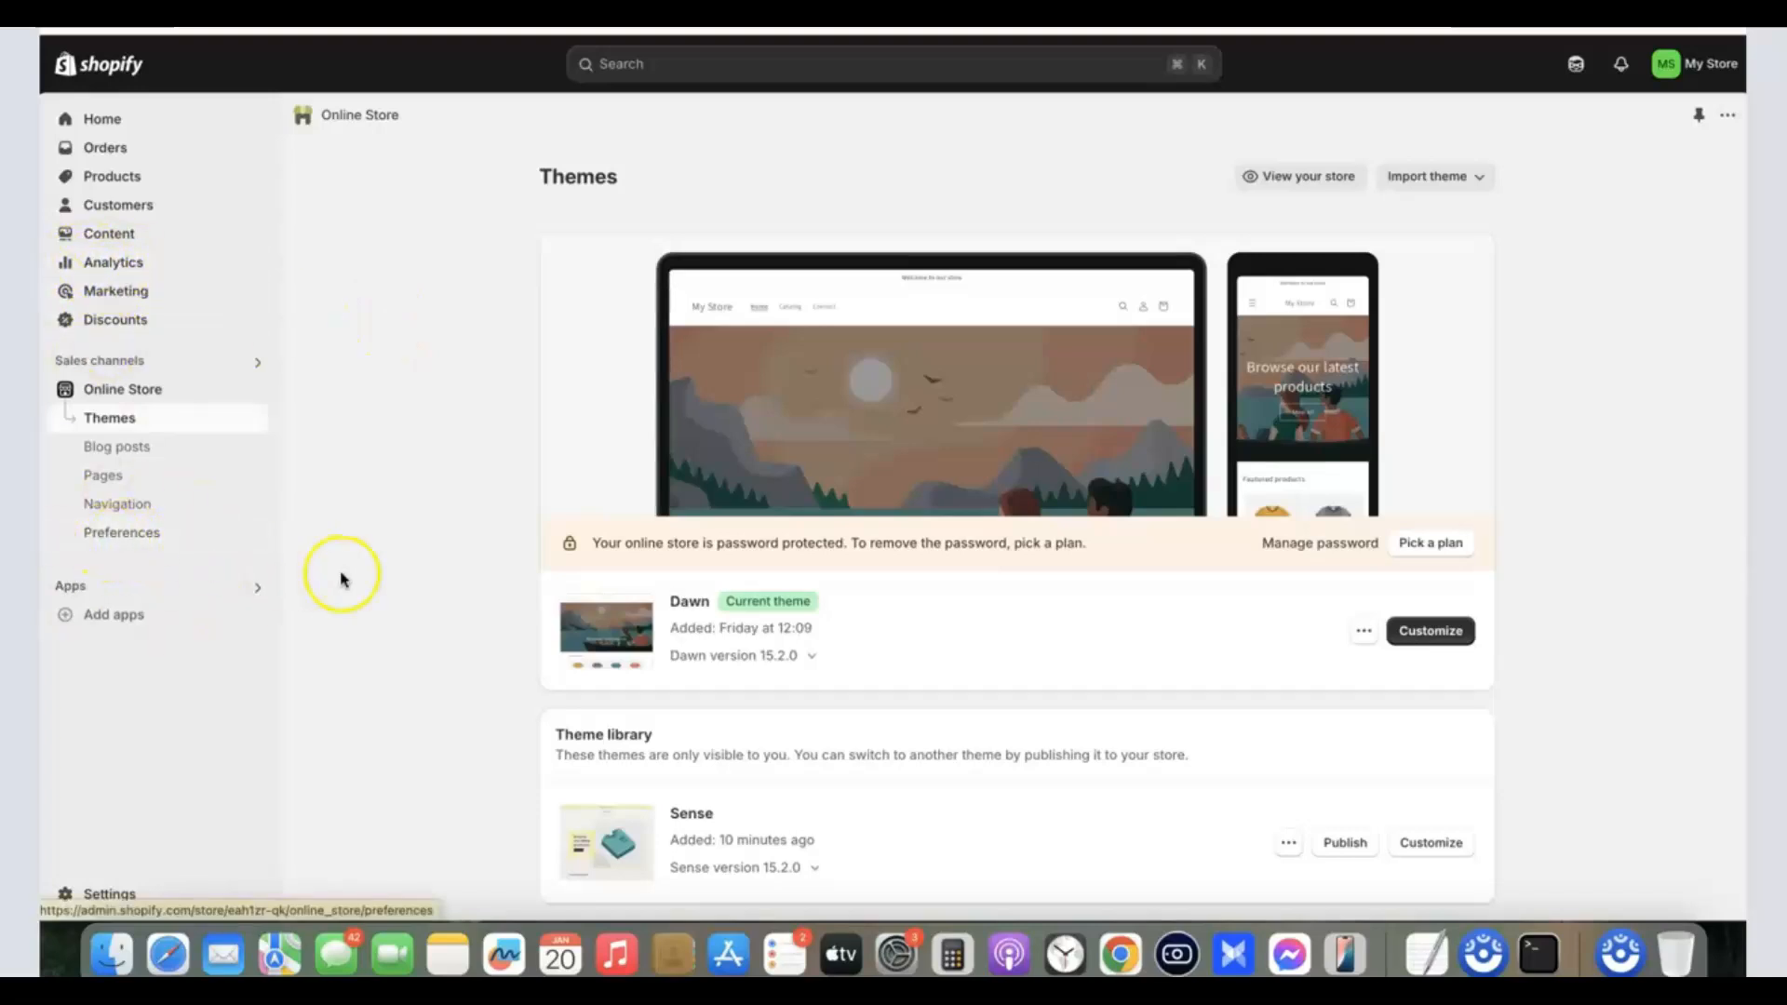
{"action": "left_click", "coordinate": [111, 618]}
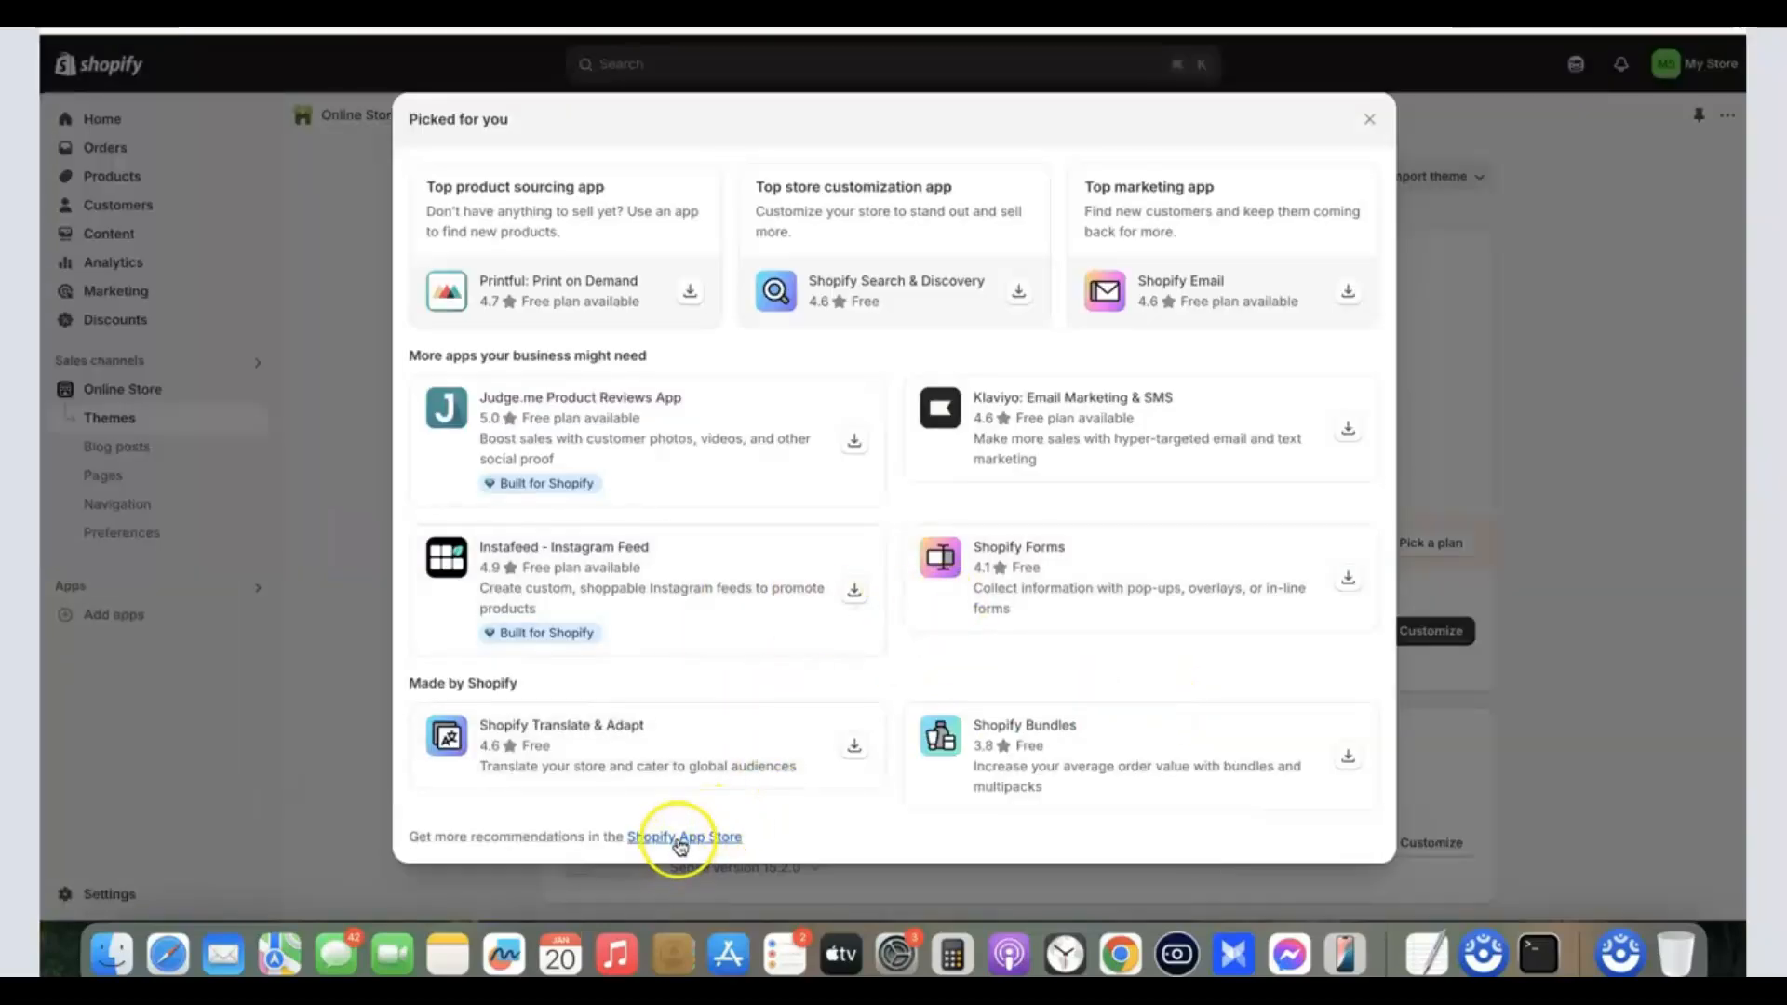
- Go to the full Shopify App Store and scroll through its popular app listings
{"action": "left_click", "coordinate": [684, 837]}
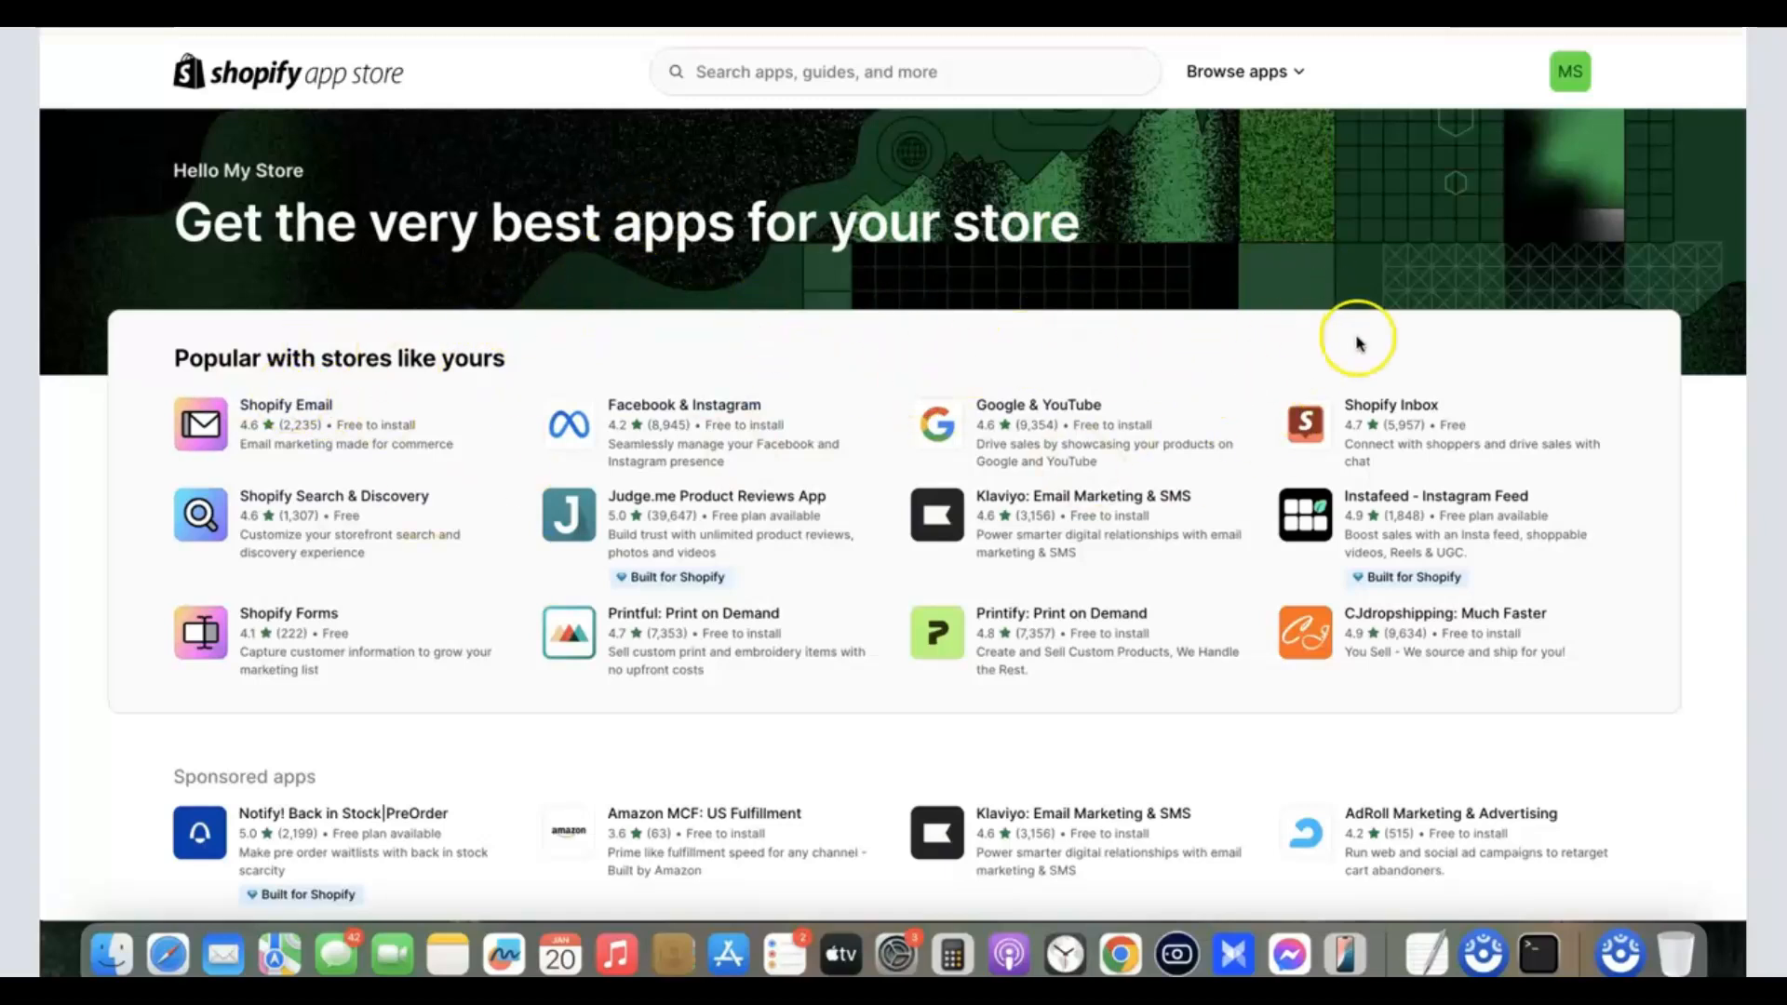
{"action": "scroll", "coordinate": [1030, 523], "scroll_direction": "down", "scroll_amount": 6}
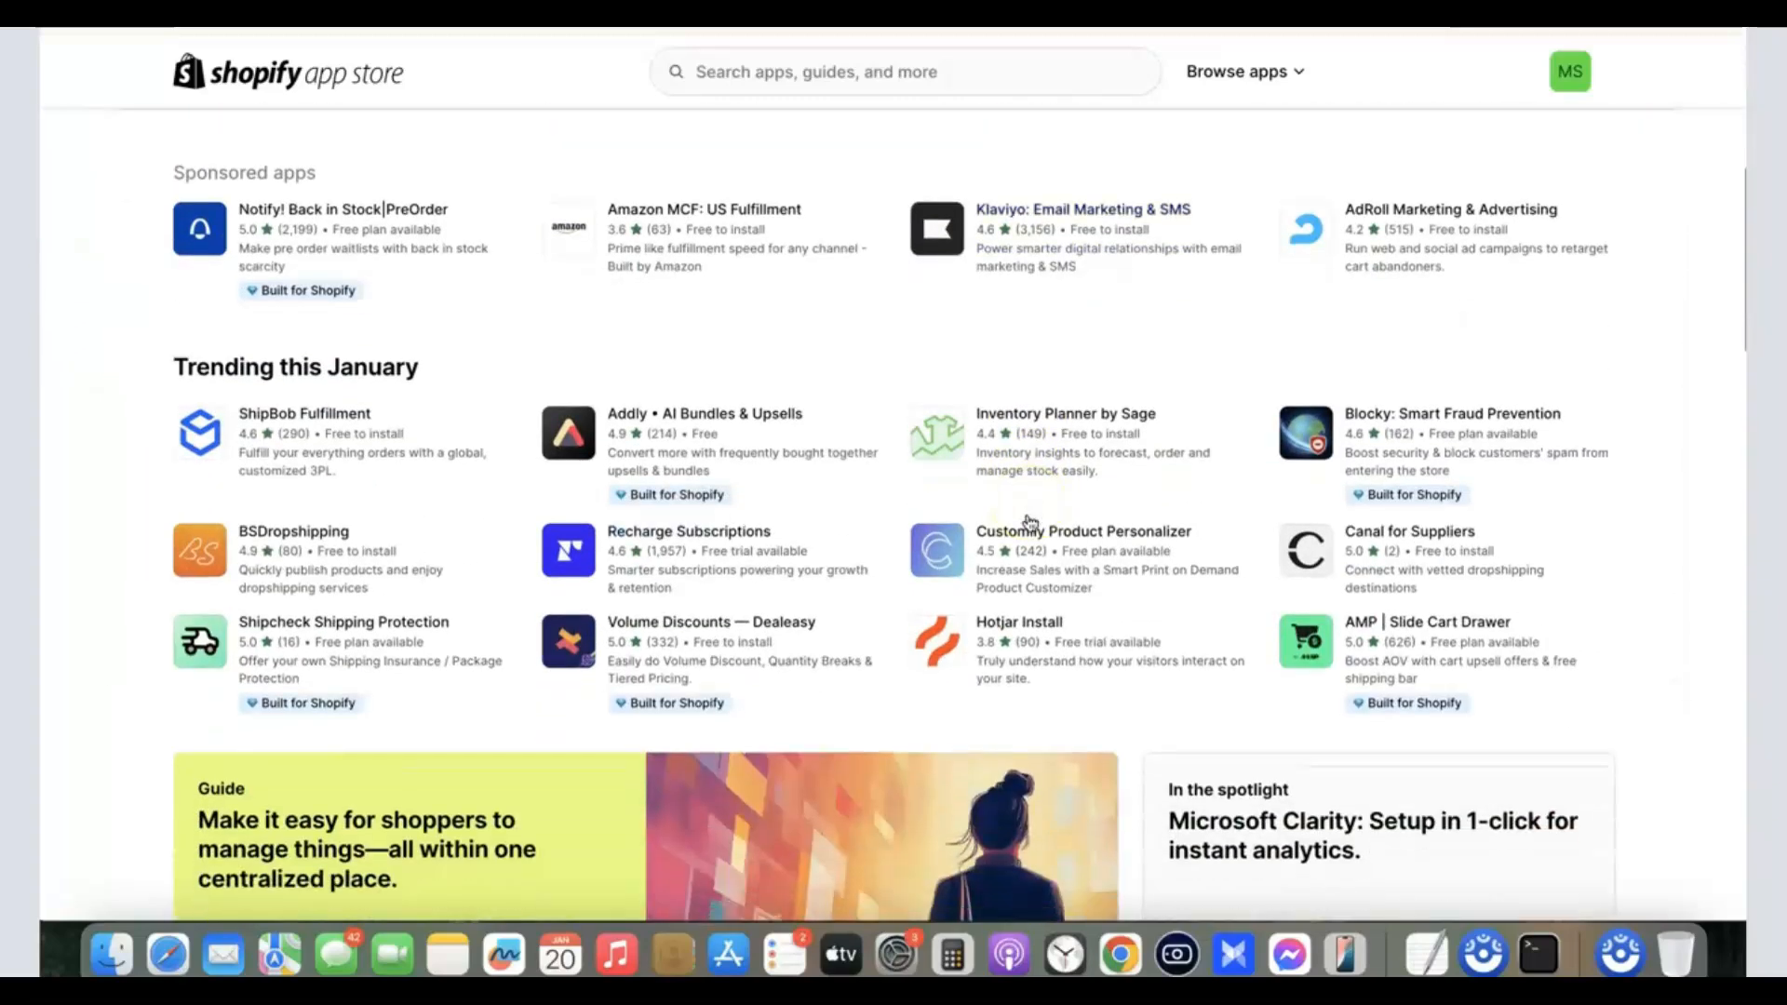
{"action": "scroll", "coordinate": [1030, 523], "scroll_direction": "up", "scroll_amount": 6}
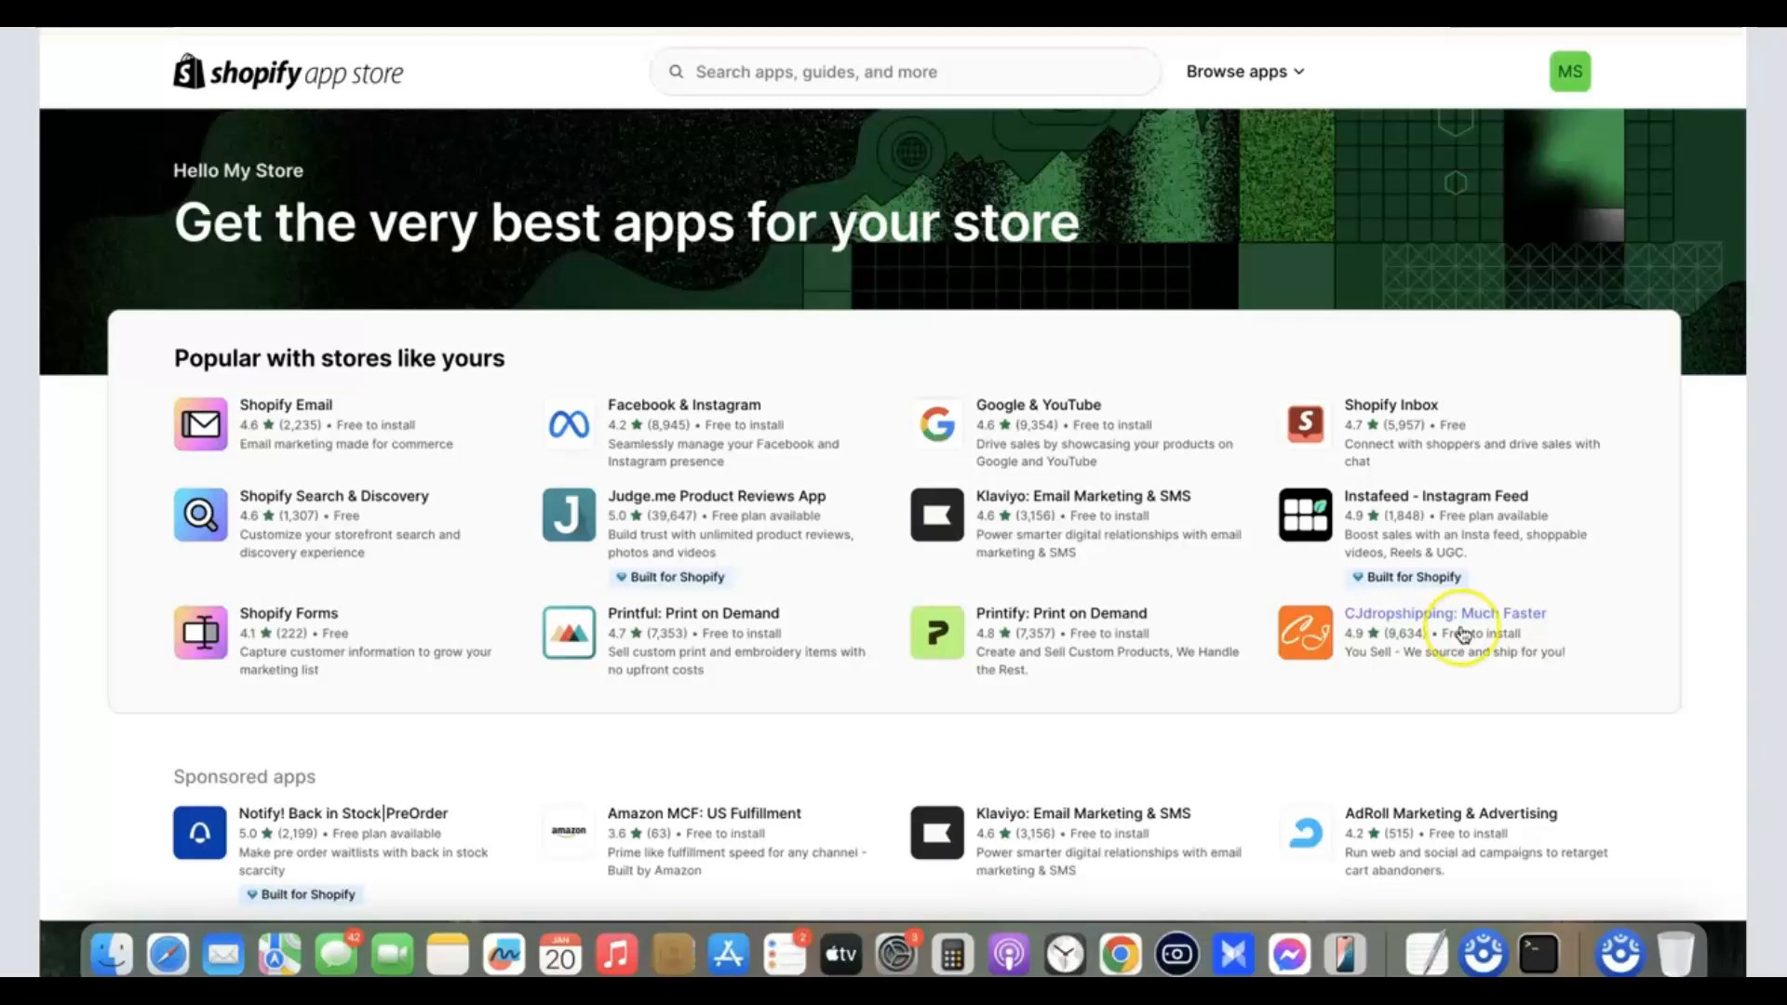
- Find the DSers-AliExpress Dropshipping app by searching 'Dser' and install it with the requested permissions
{"action": "left_click", "coordinate": [837, 72]}
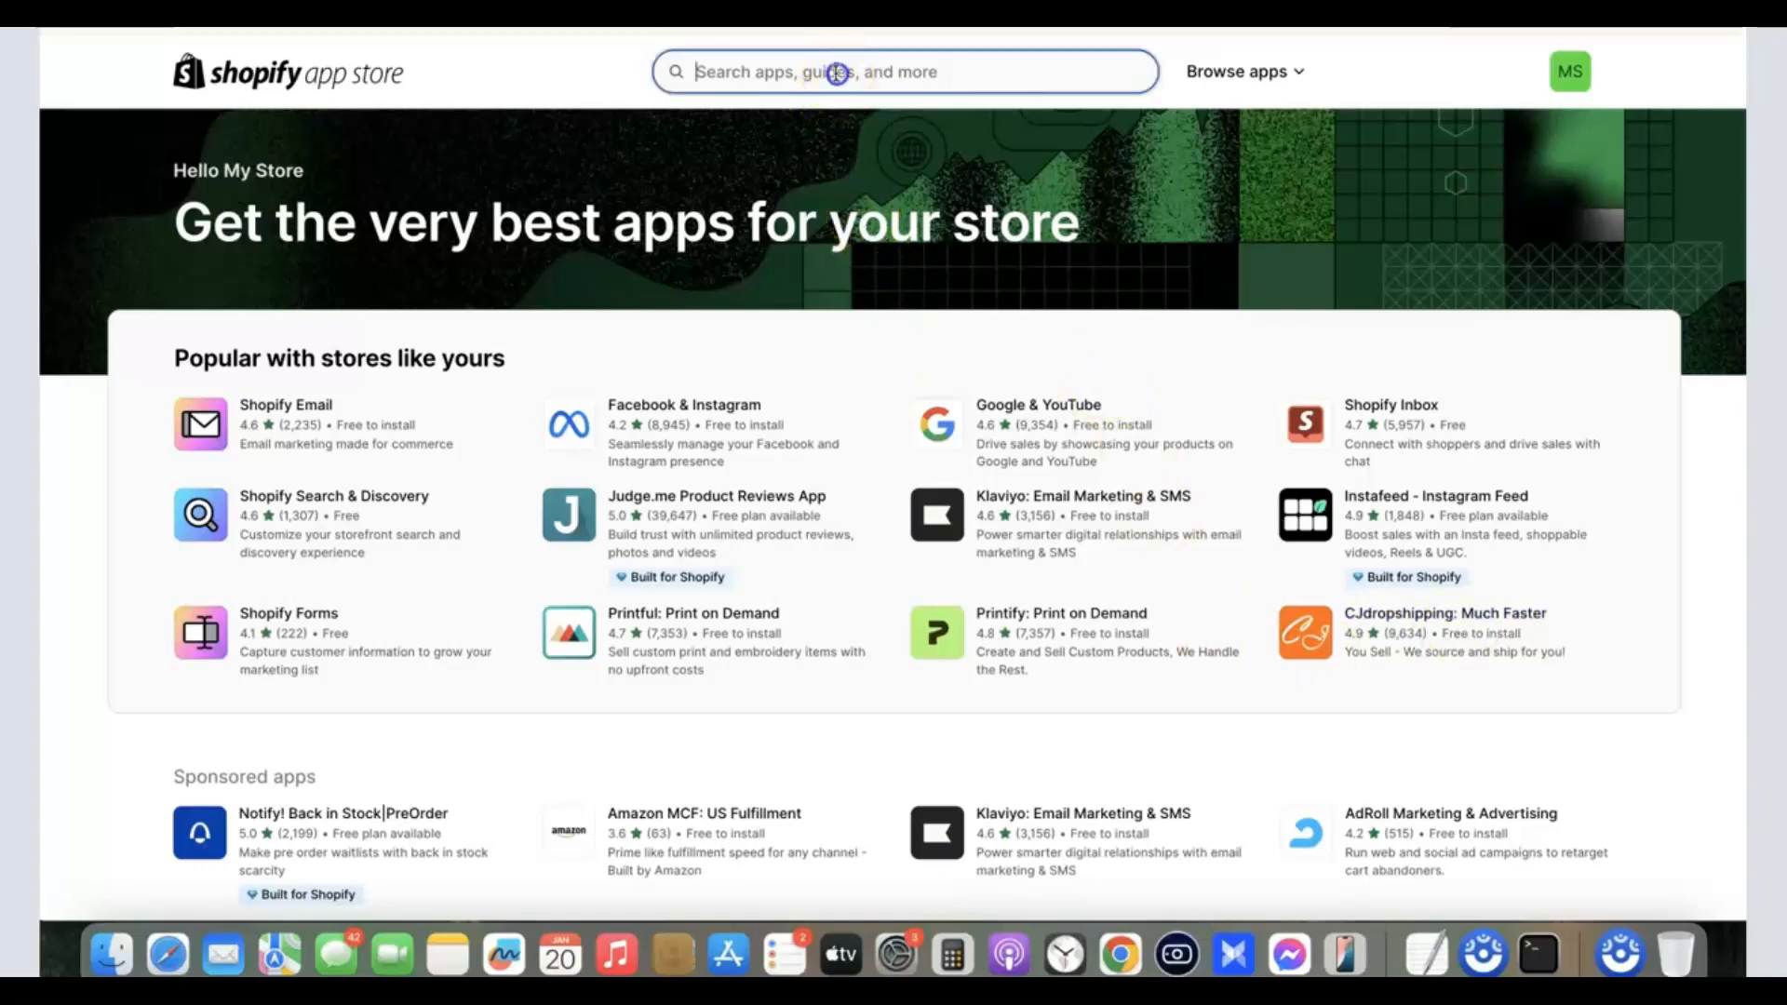
{"action": "type", "text": "Dser"}
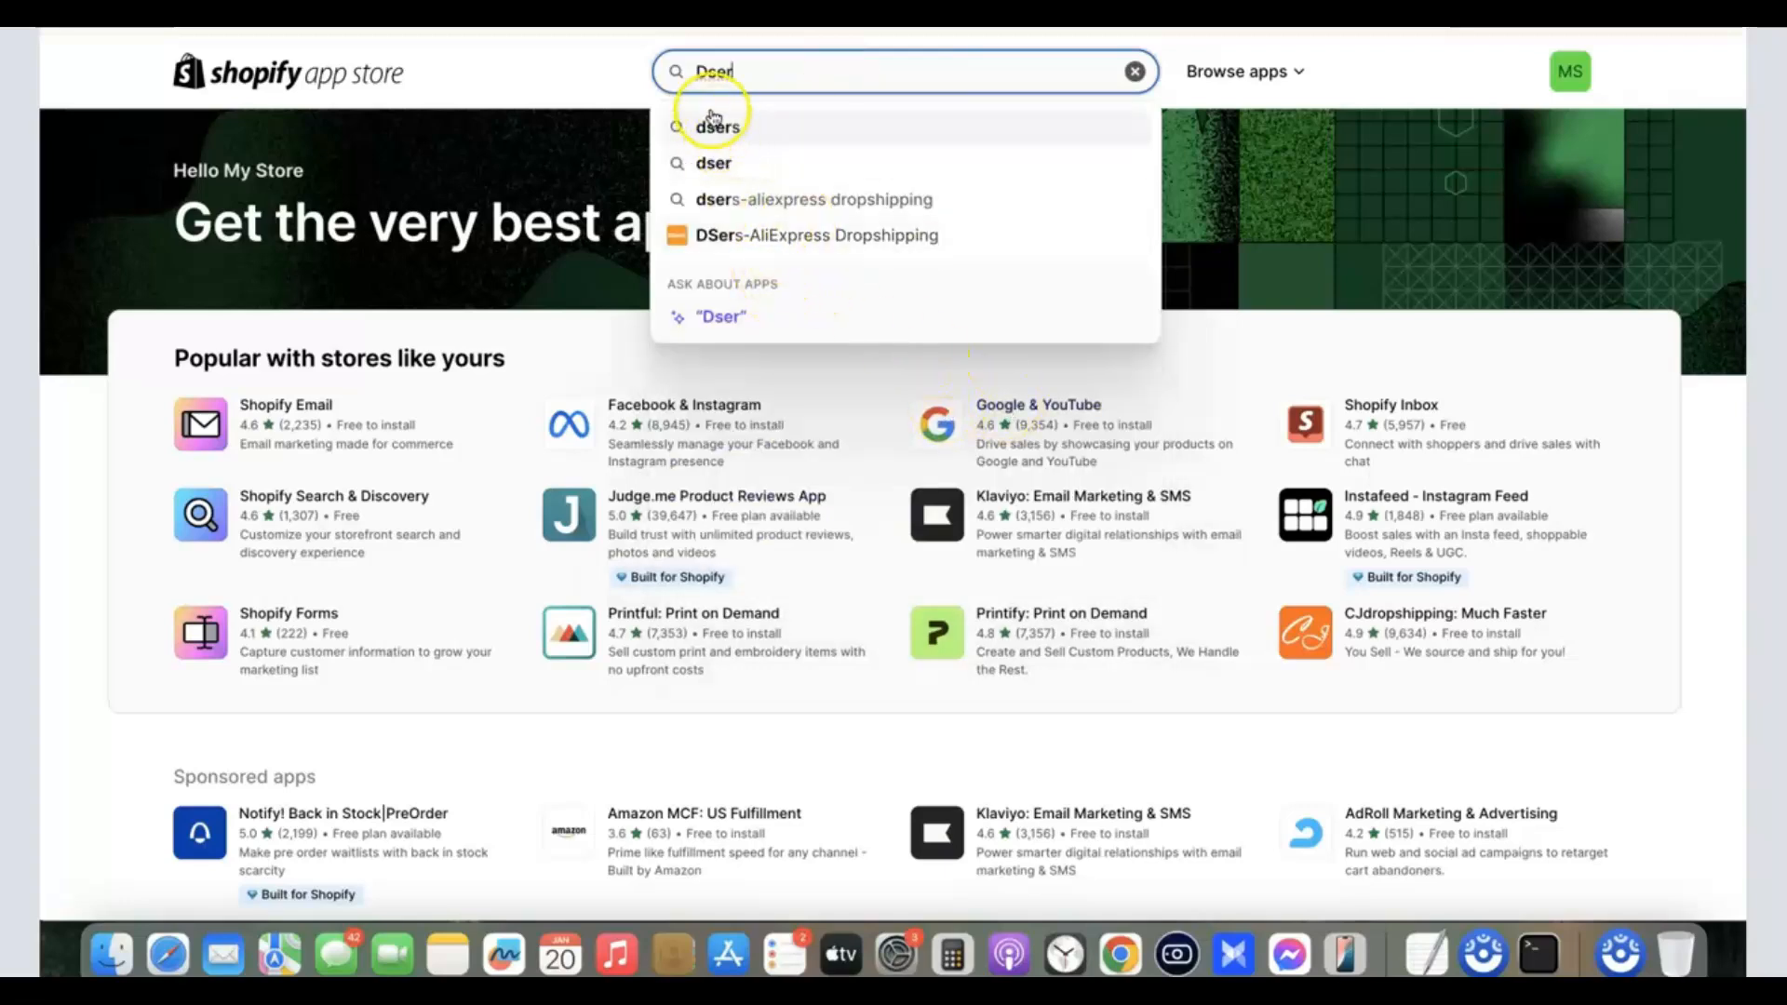
{"action": "left_click", "coordinate": [764, 235]}
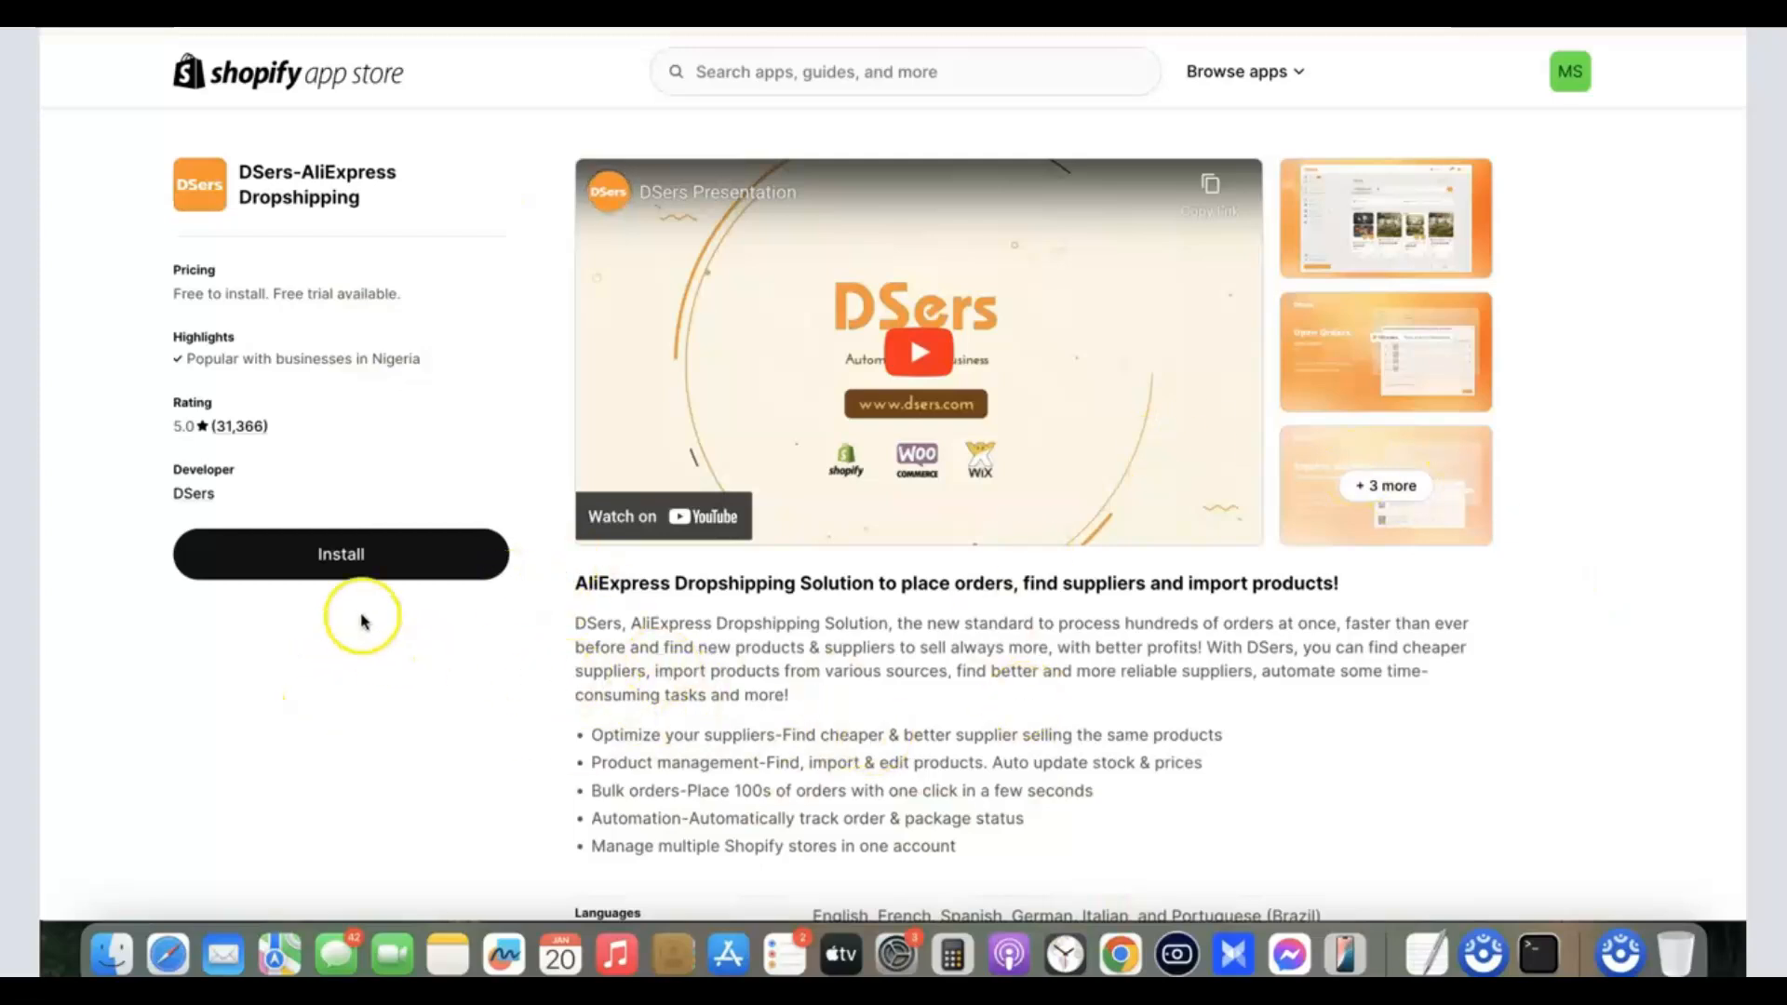
{"action": "left_click", "coordinate": [340, 566]}
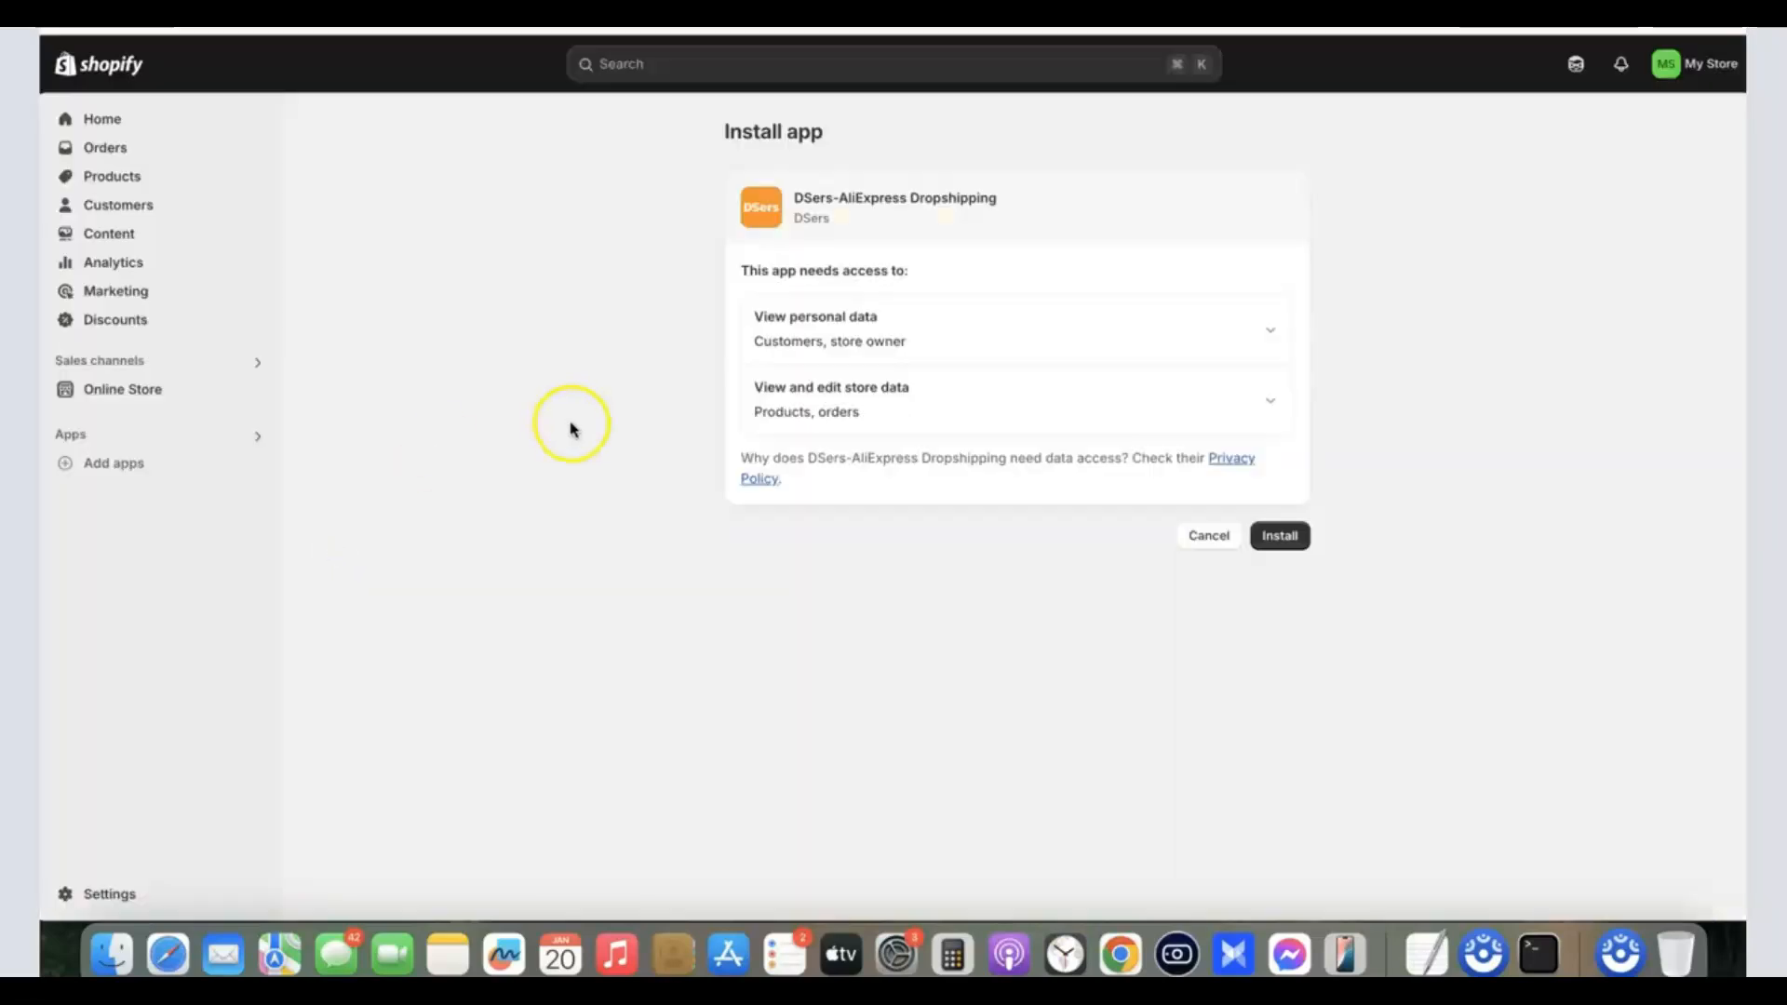
{"action": "left_click", "coordinate": [1291, 546]}
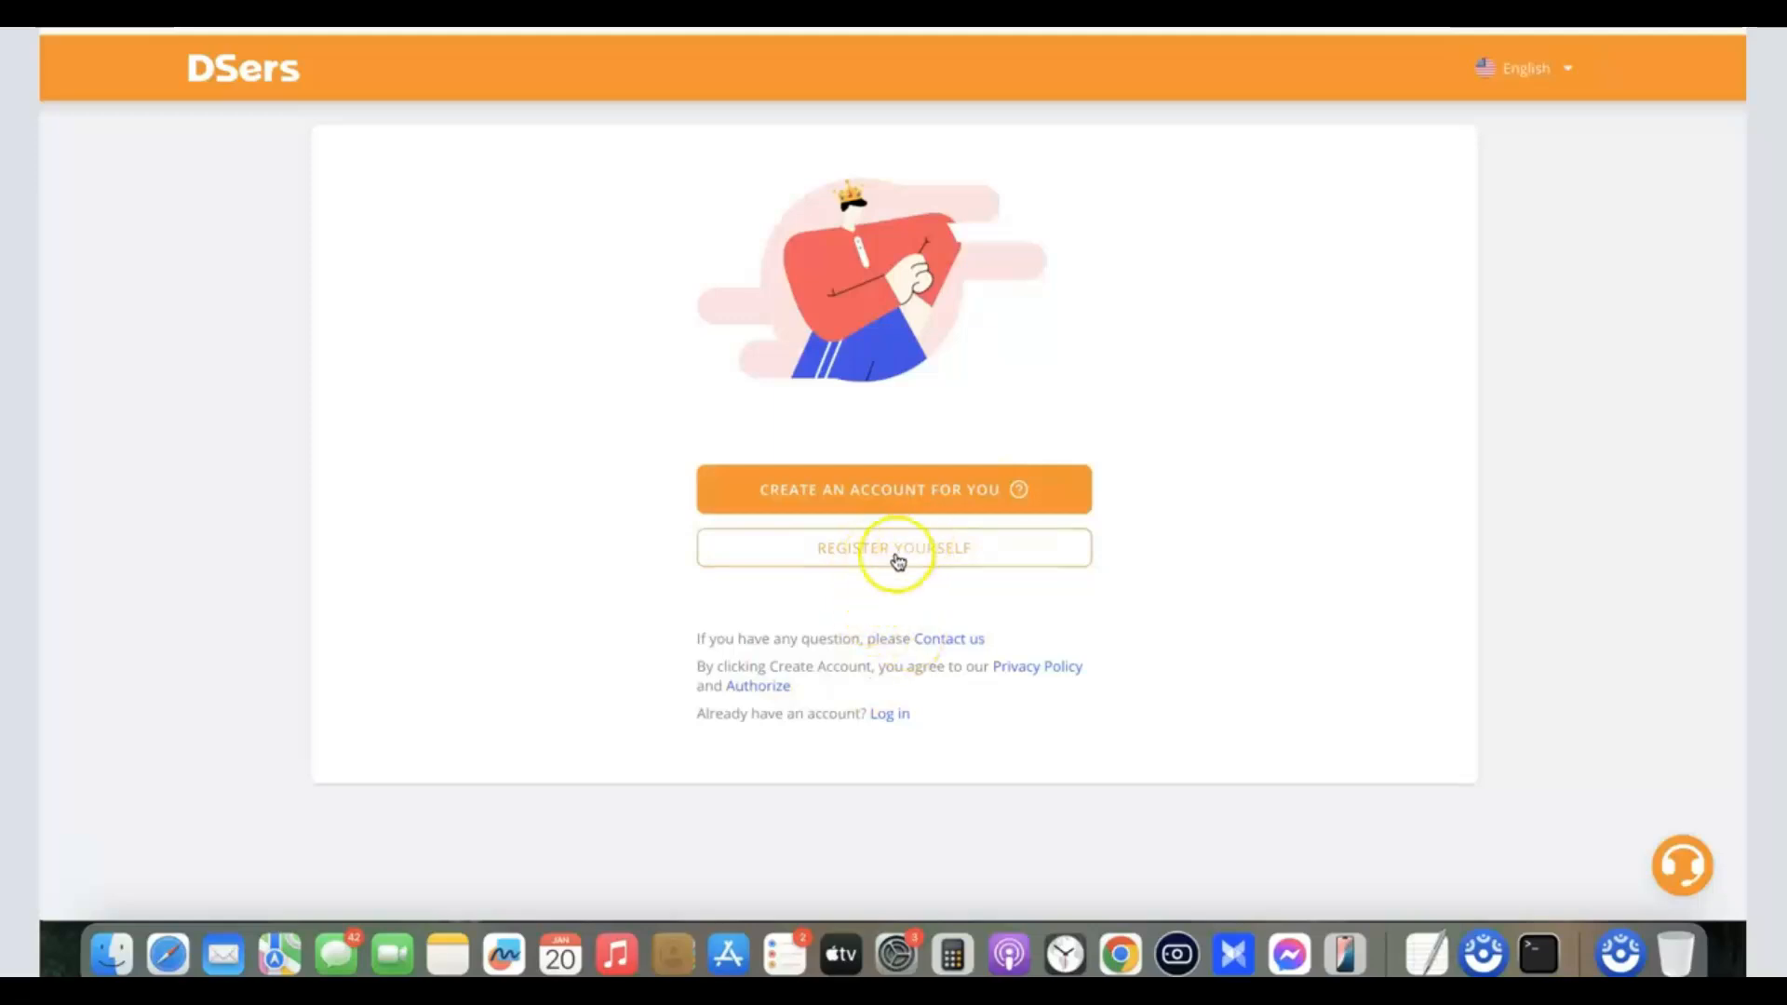
- Let DSers create the account automatically and choose the free Basic plan
{"action": "left_click", "coordinate": [851, 498]}
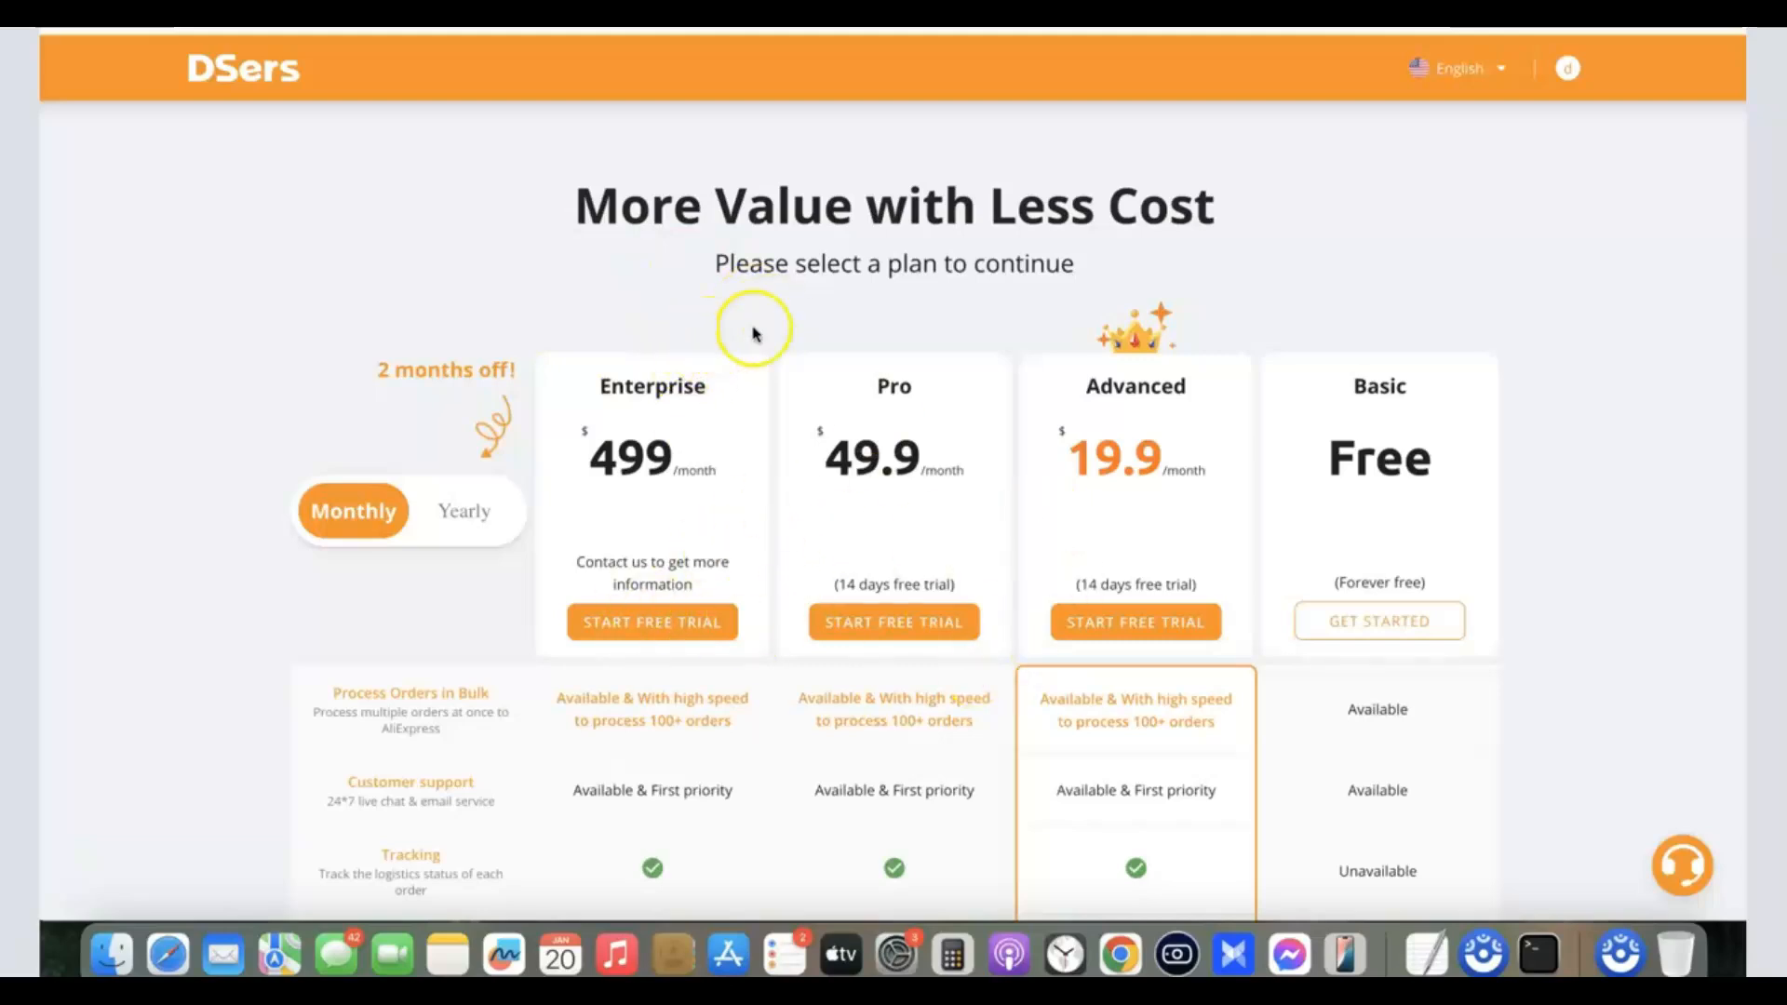
{"action": "scroll", "coordinate": [1479, 299], "scroll_direction": "down", "scroll_amount": 2}
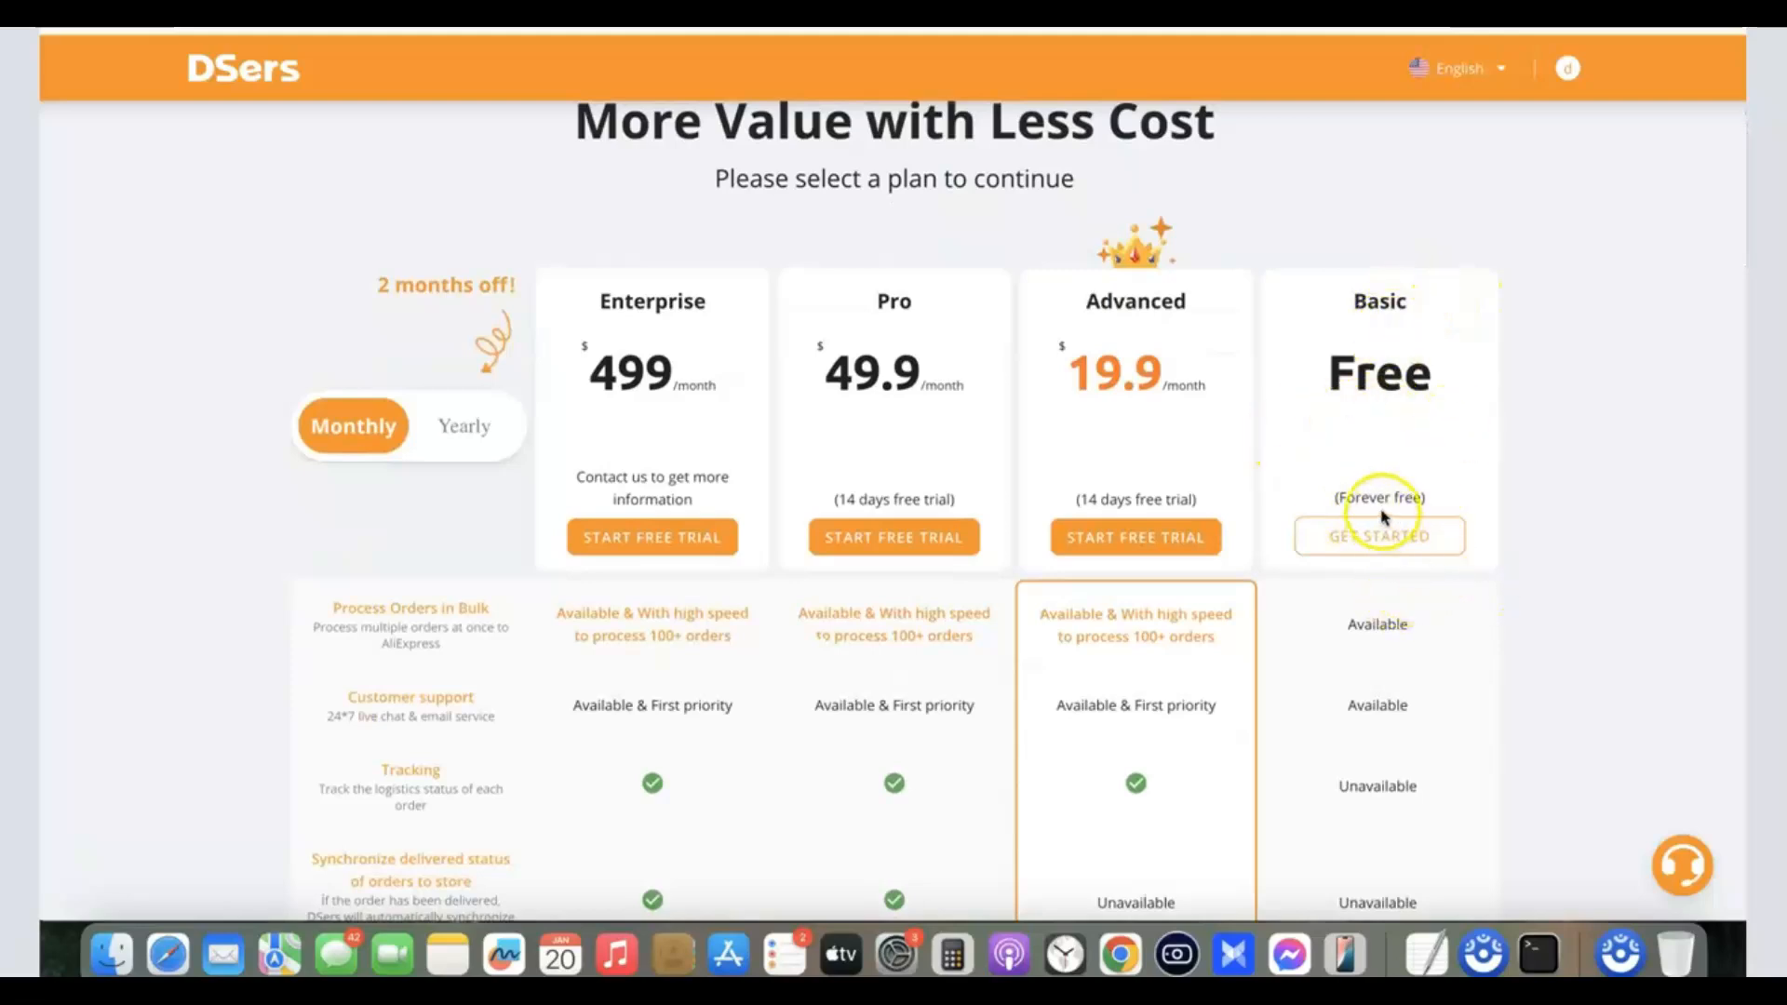
{"action": "scroll", "coordinate": [1342, 459], "scroll_direction": "down", "scroll_amount": 1}
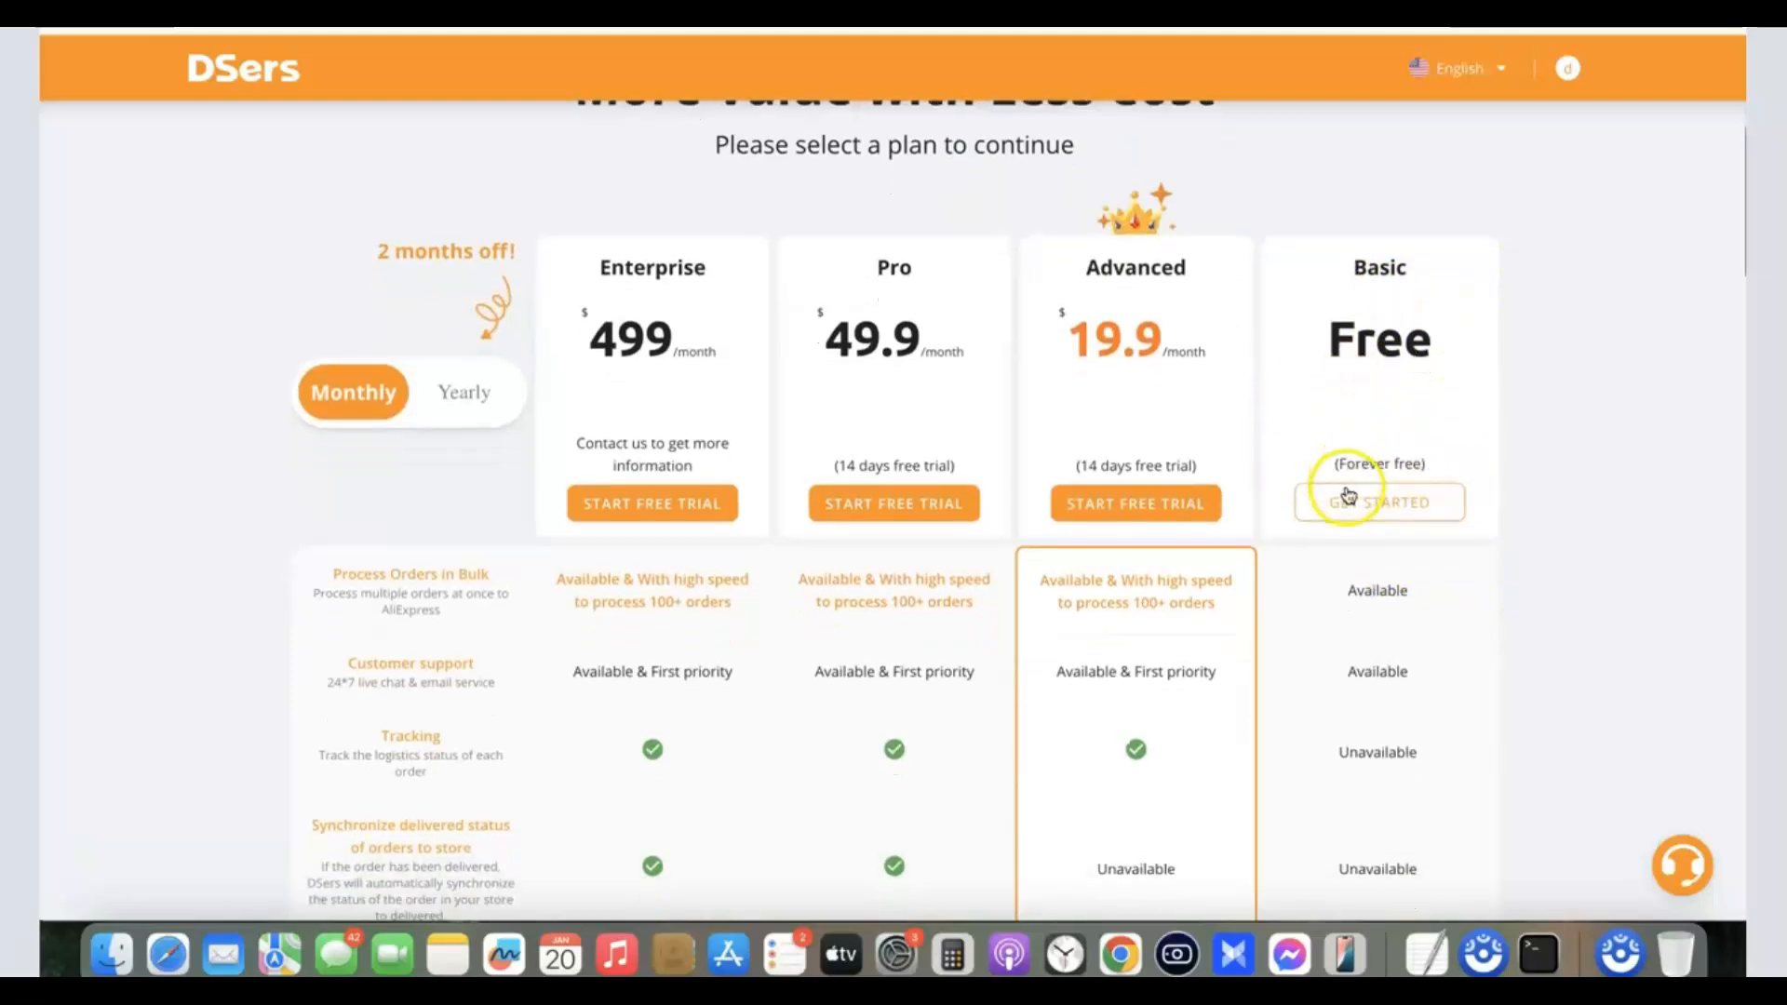
{"action": "left_click", "coordinate": [1373, 503]}
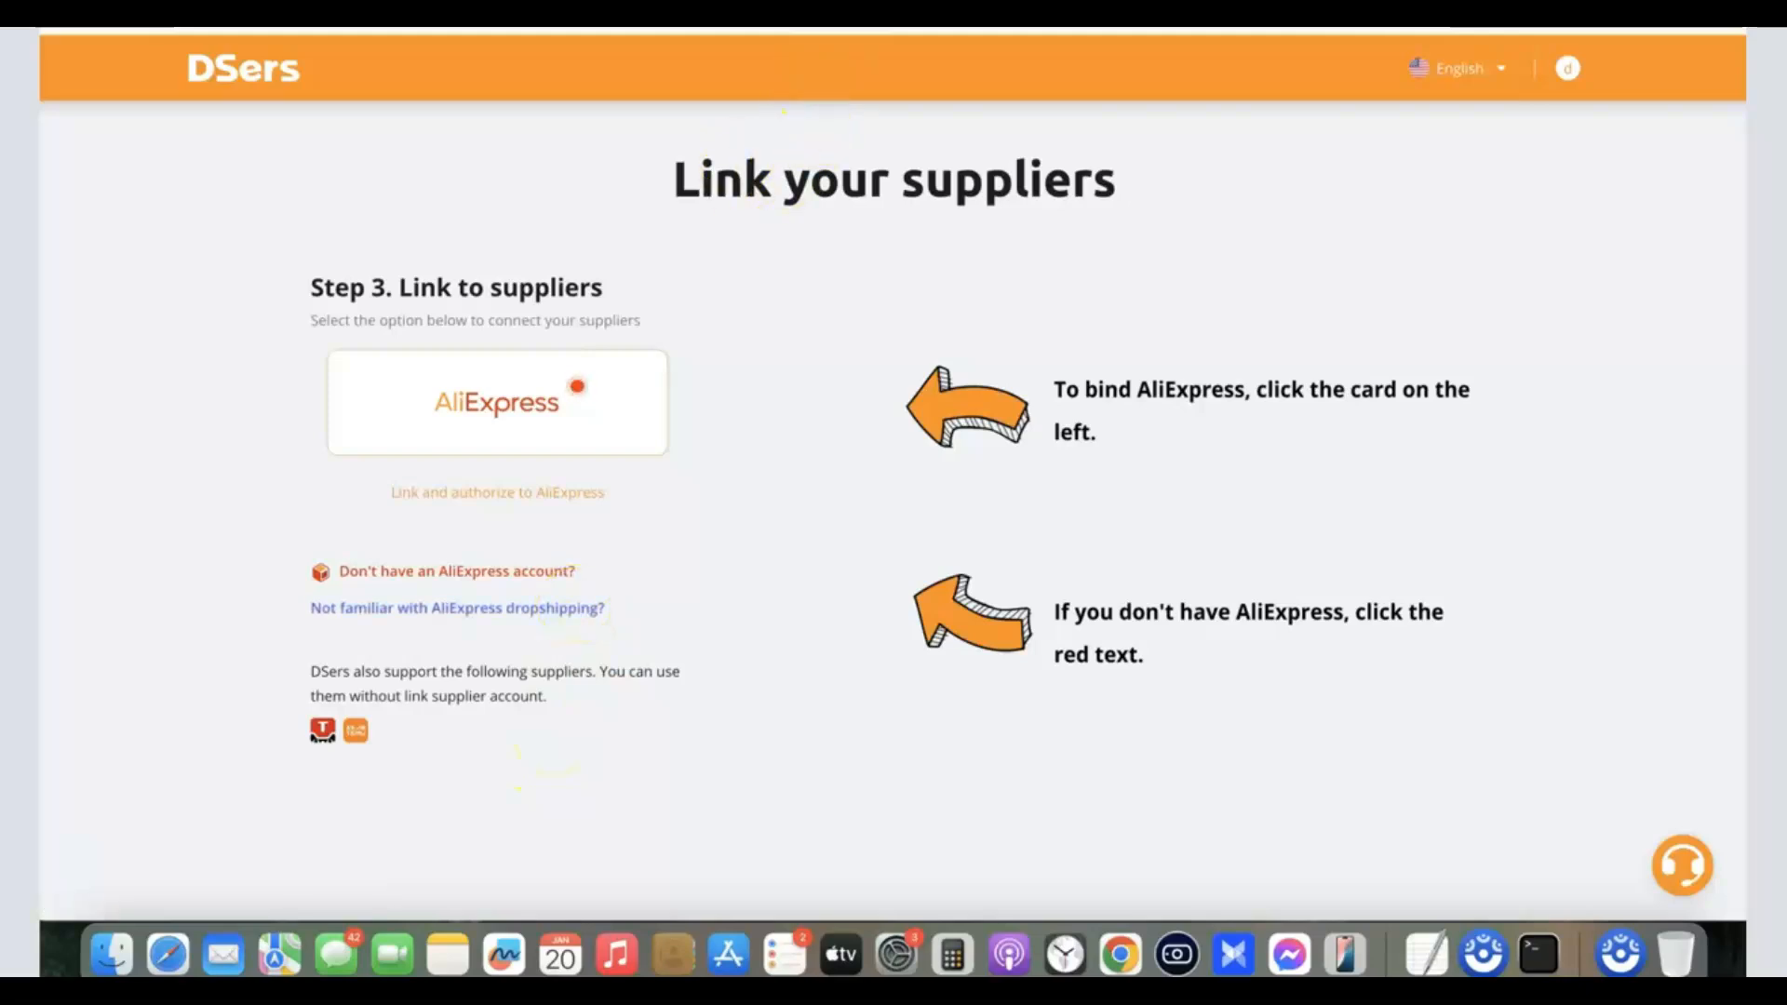
- Google 'Aliexpress' in a new tab and open the AliExpress website from the results
{"action": "key", "text": "super+t"}
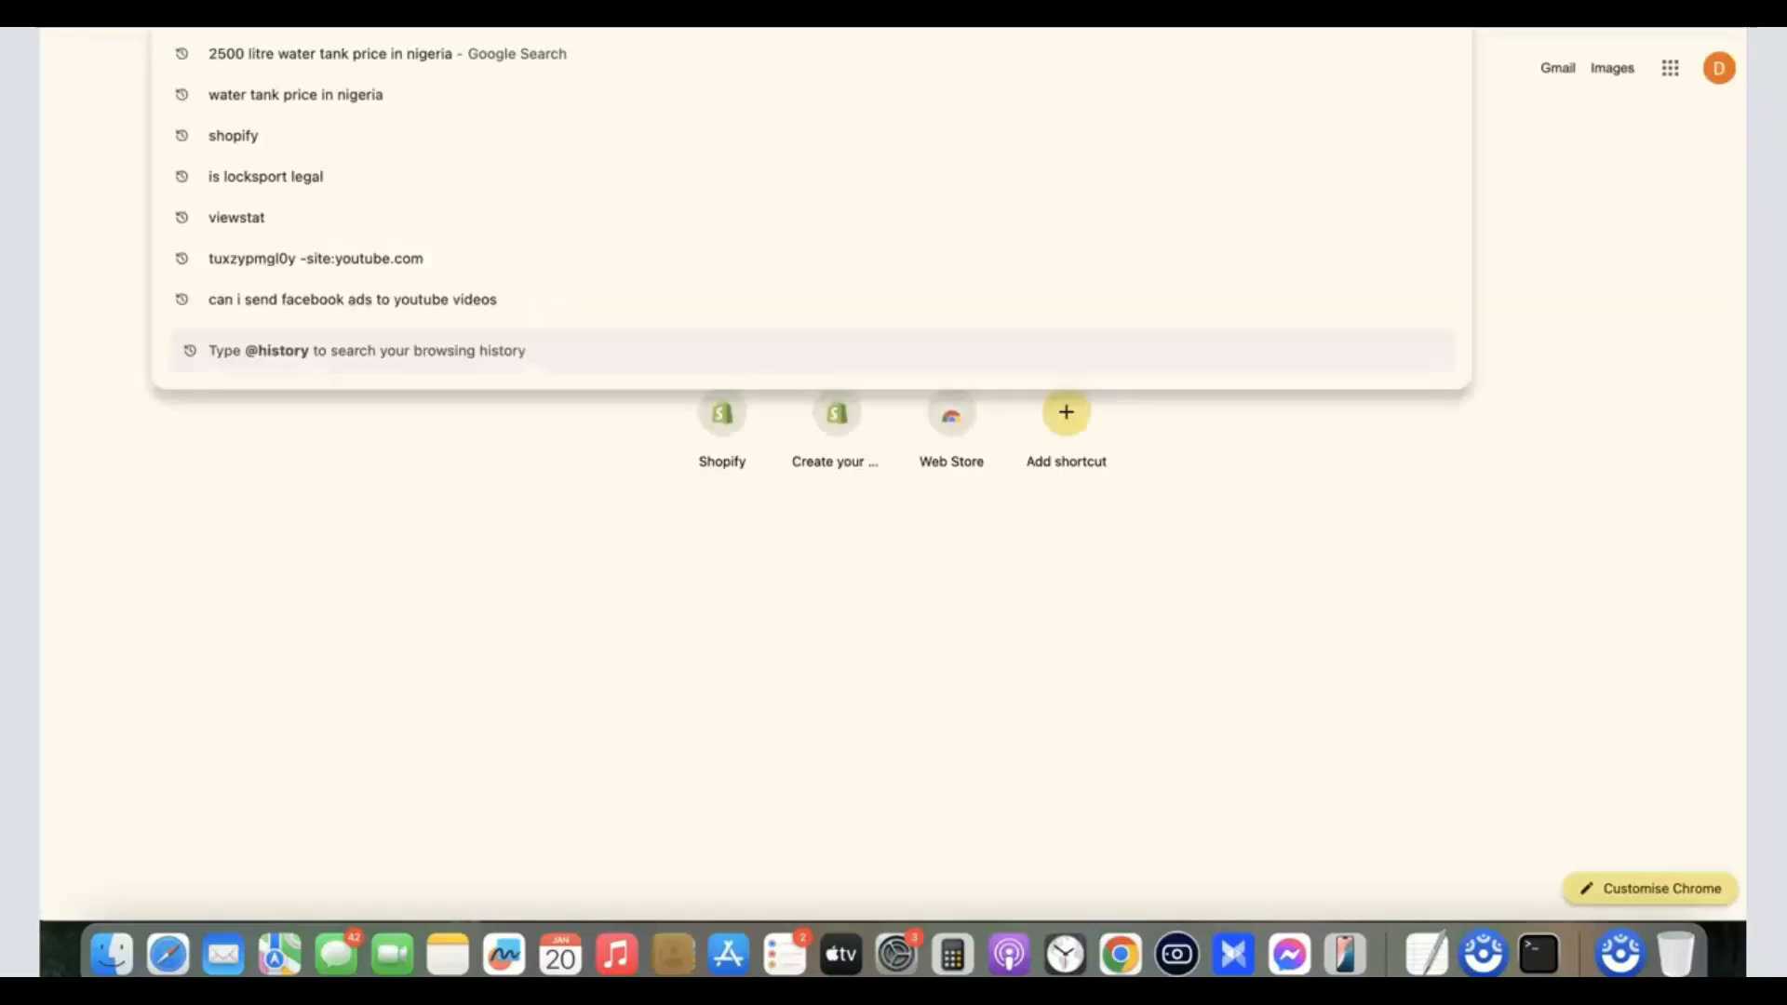
{"action": "type", "text": "Alie"}
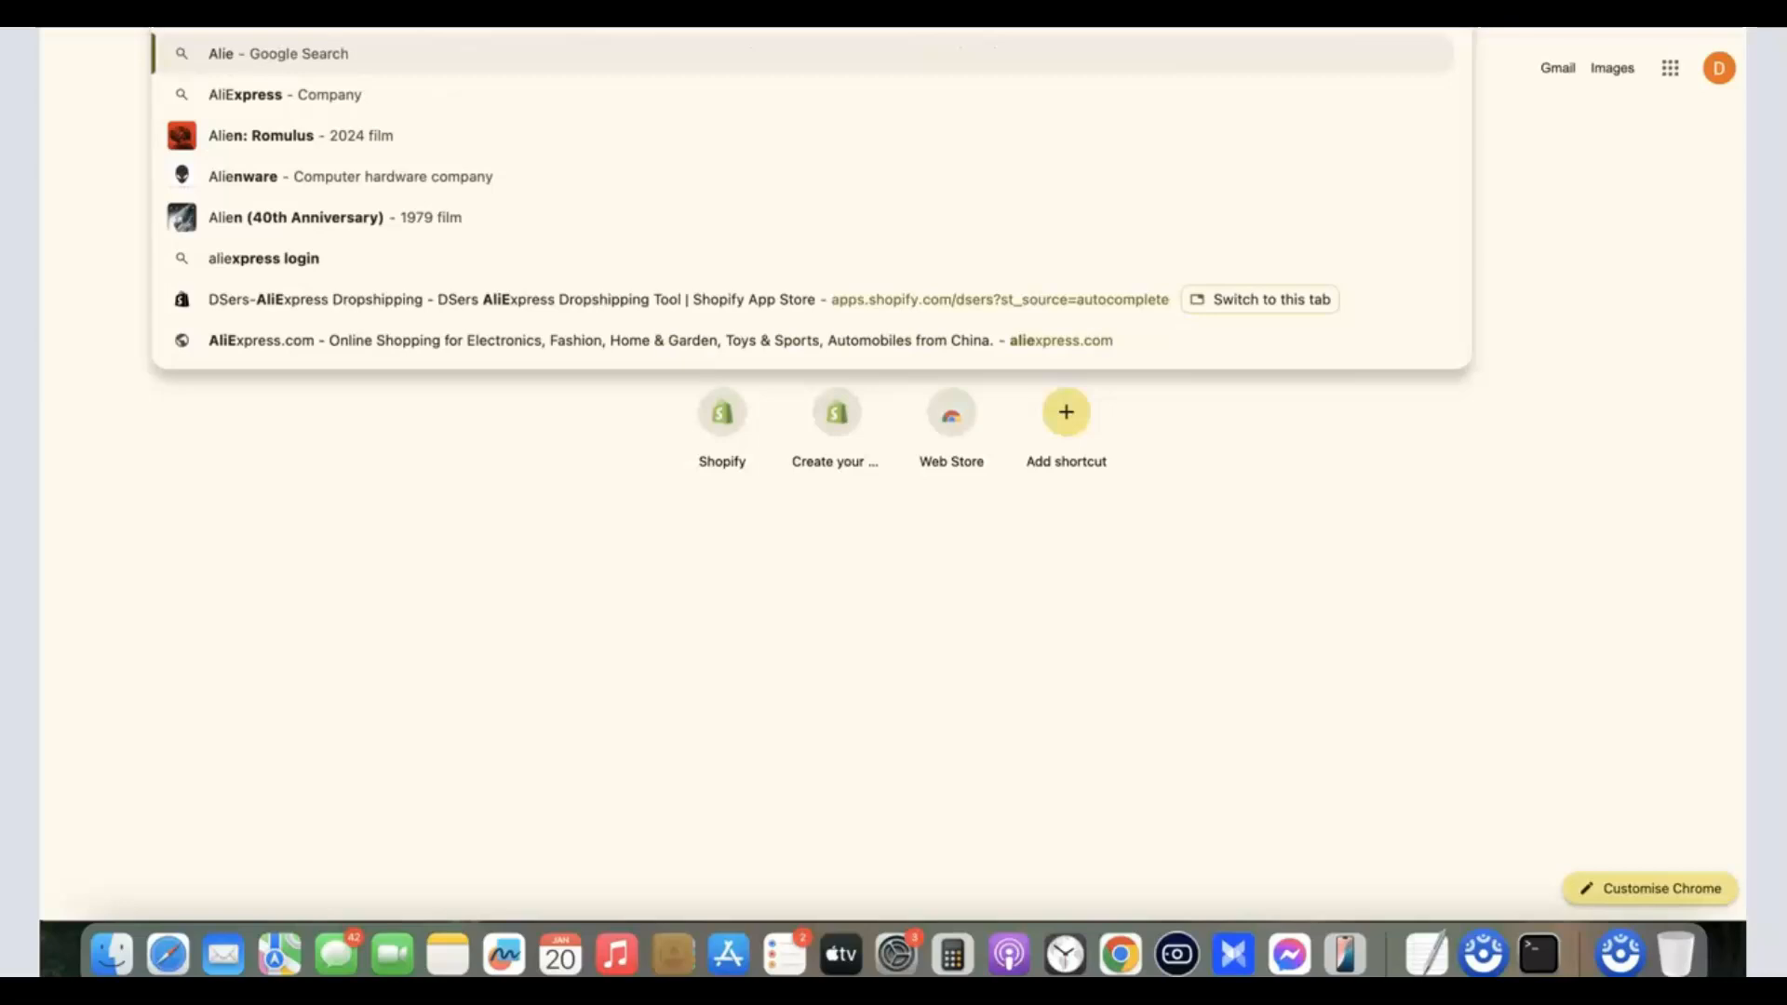
{"action": "type", "text": "xpress"}
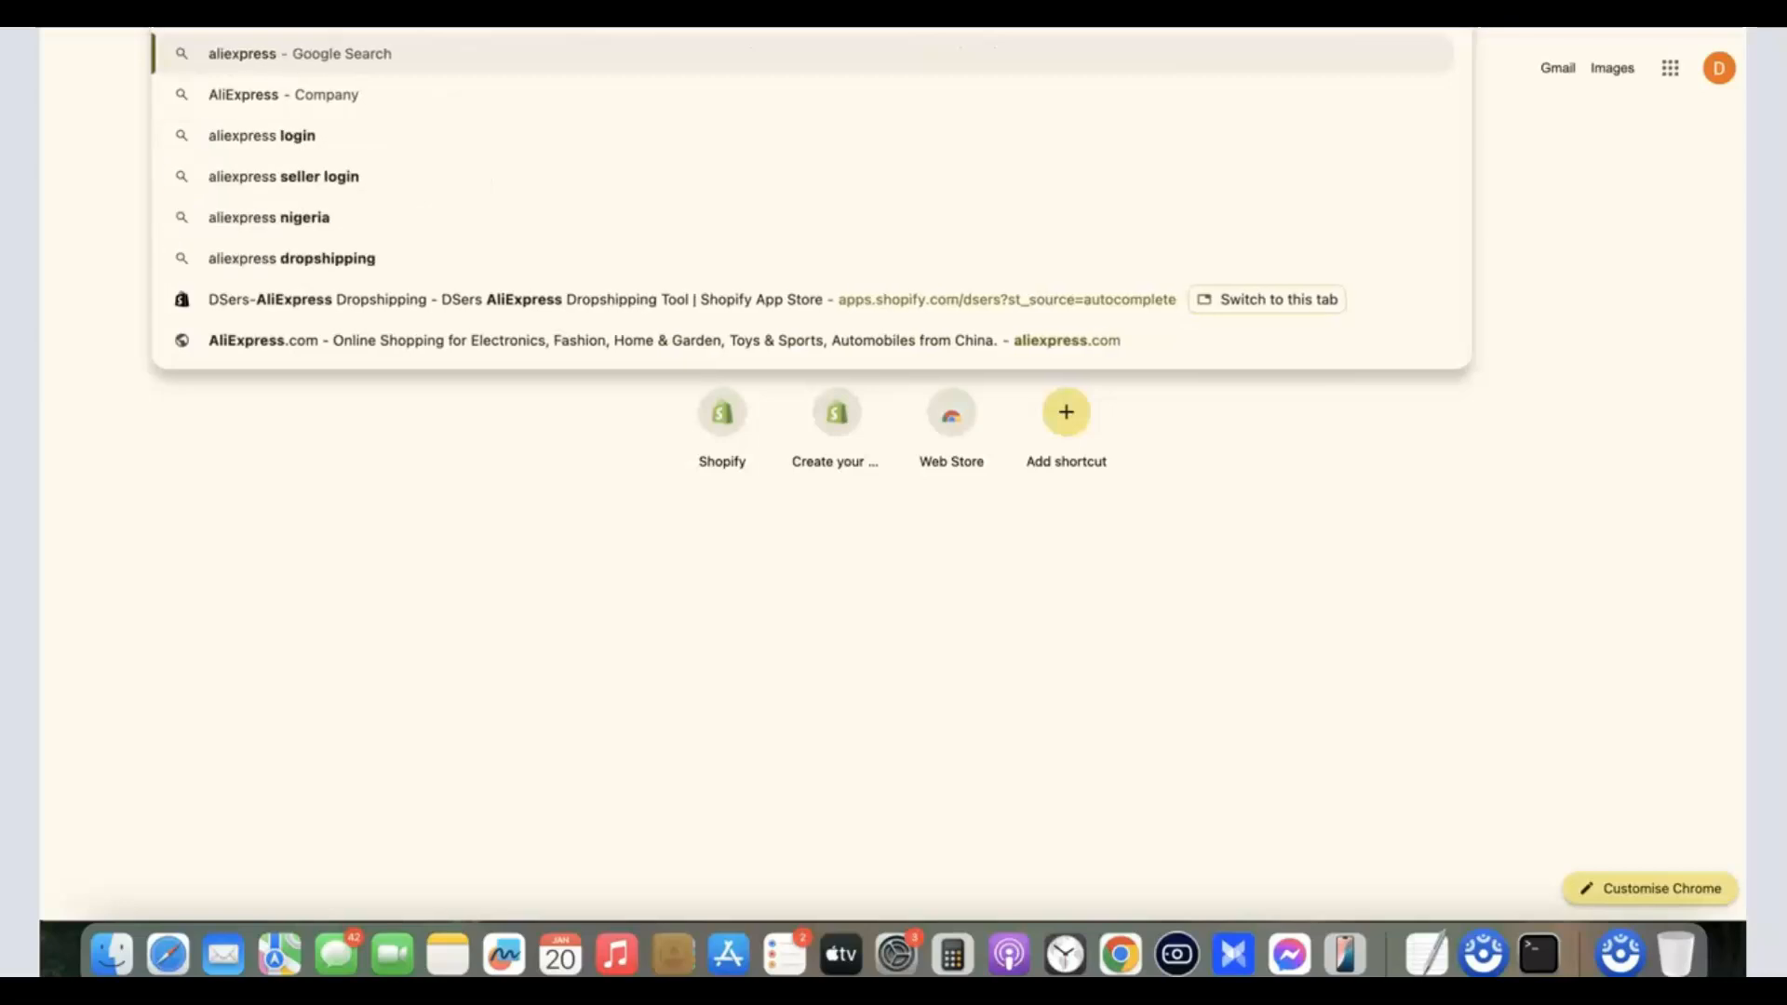
{"action": "key", "text": "Return"}
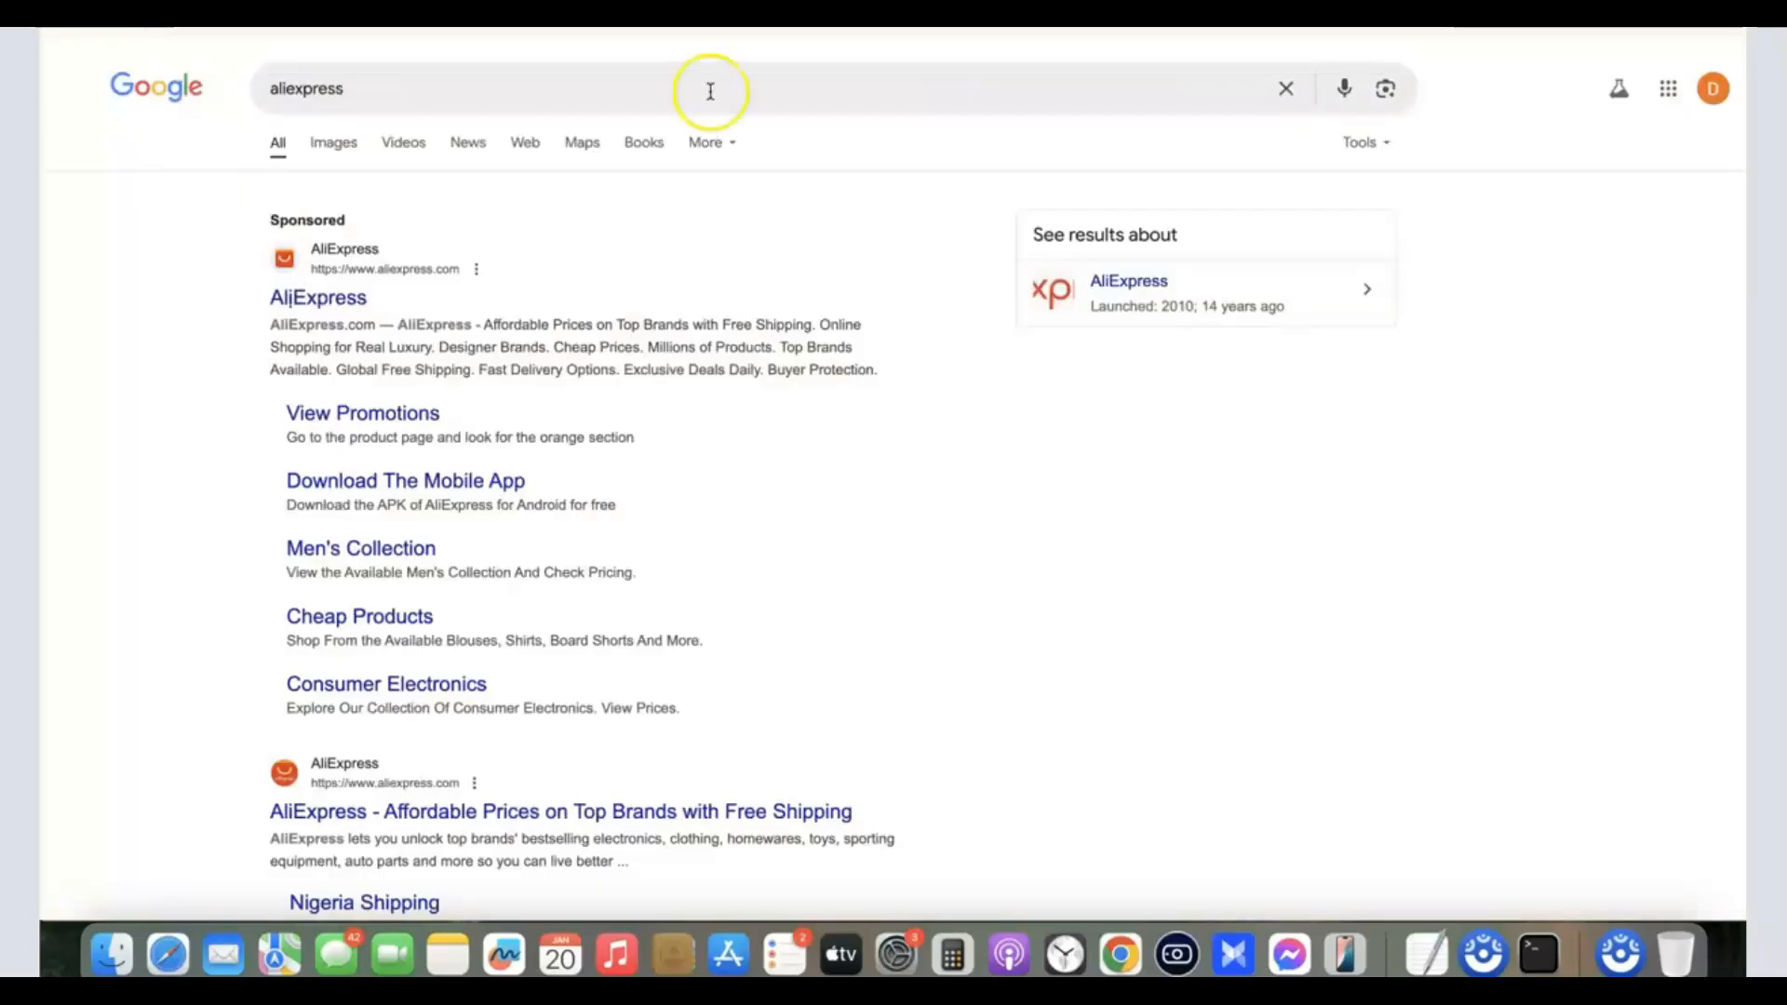
{"action": "scroll", "coordinate": [626, 367], "scroll_direction": "down", "scroll_amount": 5}
{"action": "left_click", "coordinate": [463, 574]}
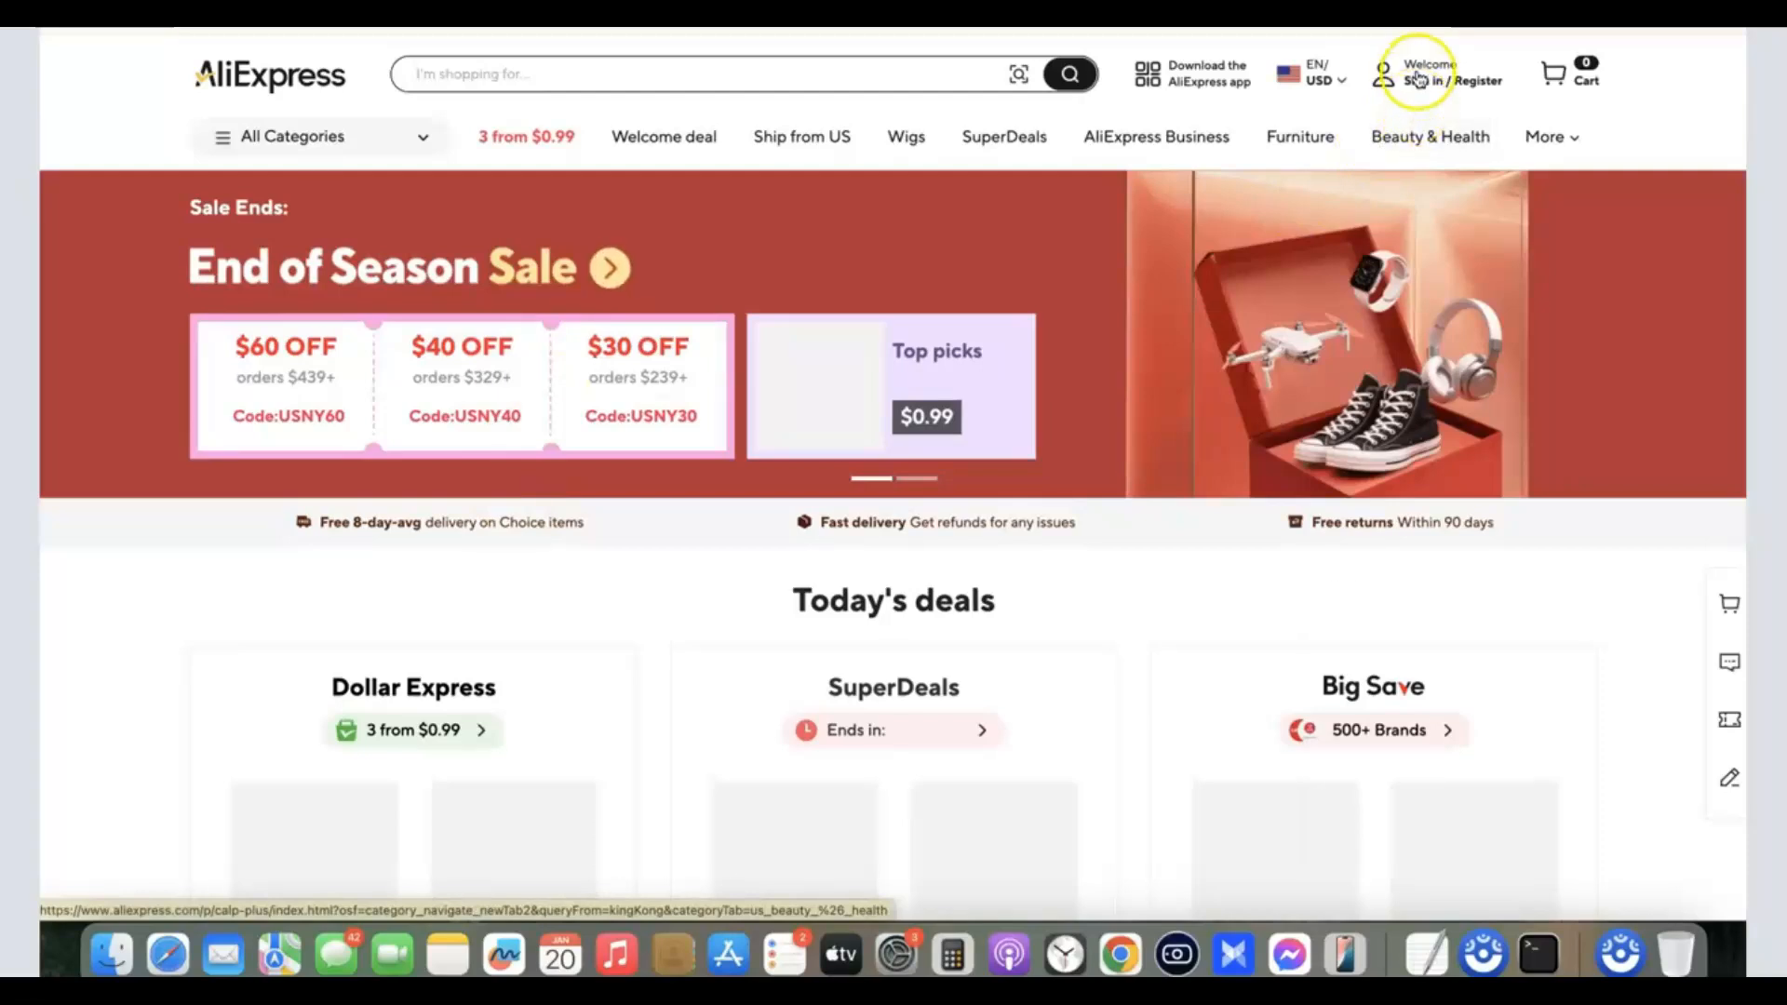
- Sign in to AliExpress with the account e-mail address and the pasted password
{"action": "left_click", "coordinate": [1418, 79]}
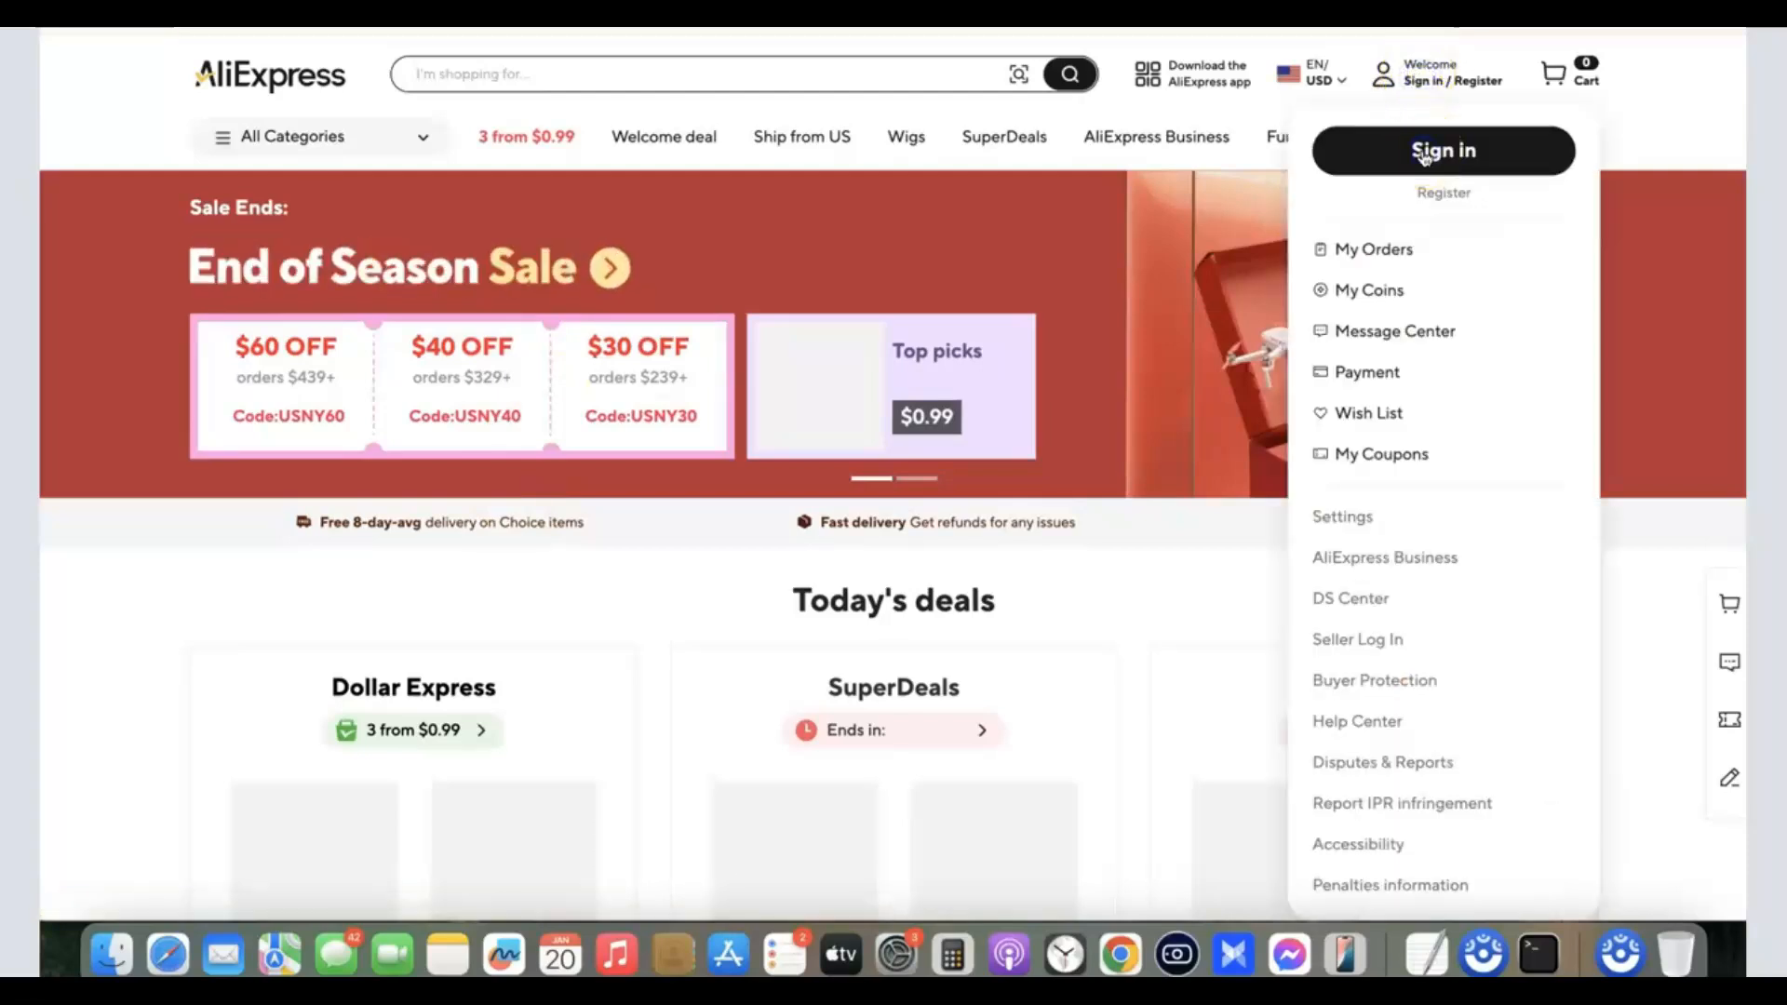
{"action": "left_click", "coordinate": [1424, 151]}
{"action": "left_click", "coordinate": [921, 357]}
{"action": "left_click", "coordinate": [855, 434]}
{"action": "left_click", "coordinate": [795, 422]}
{"action": "key", "text": "super+v"}
{"action": "left_click", "coordinate": [885, 485]}
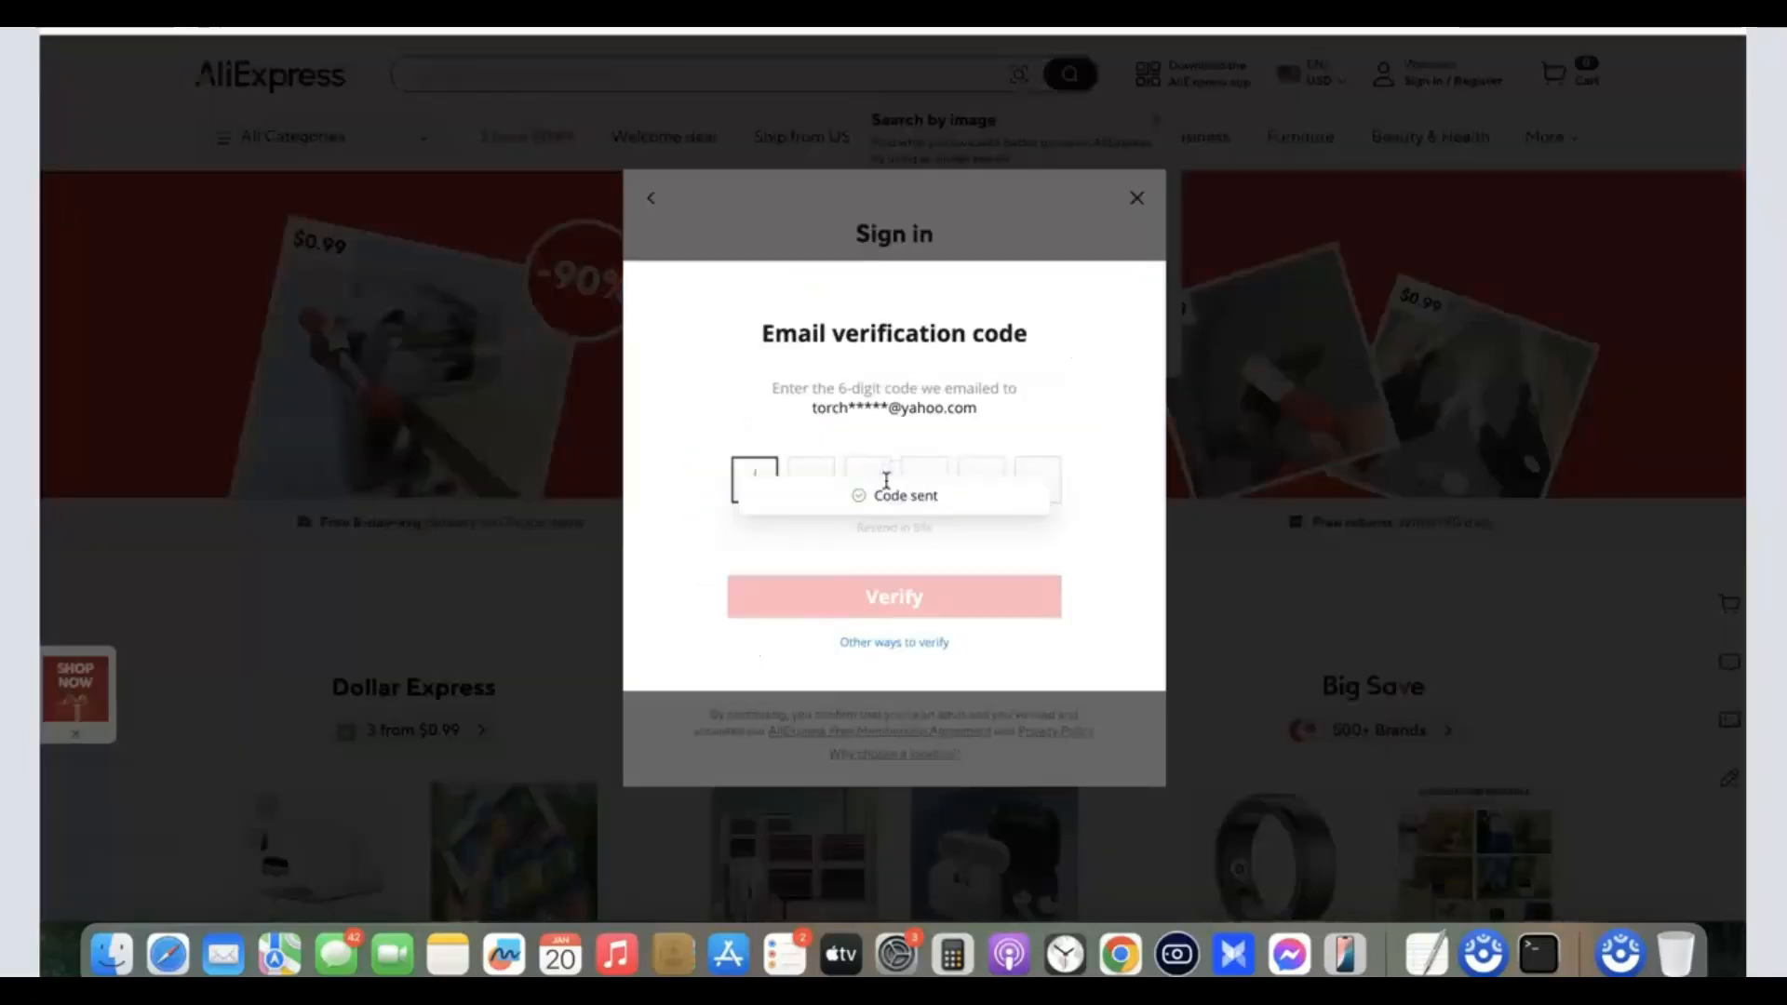
- Enter the emailed 6-digit verification code, verify it, and save the password in Chrome
{"action": "left_click", "coordinate": [853, 478]}
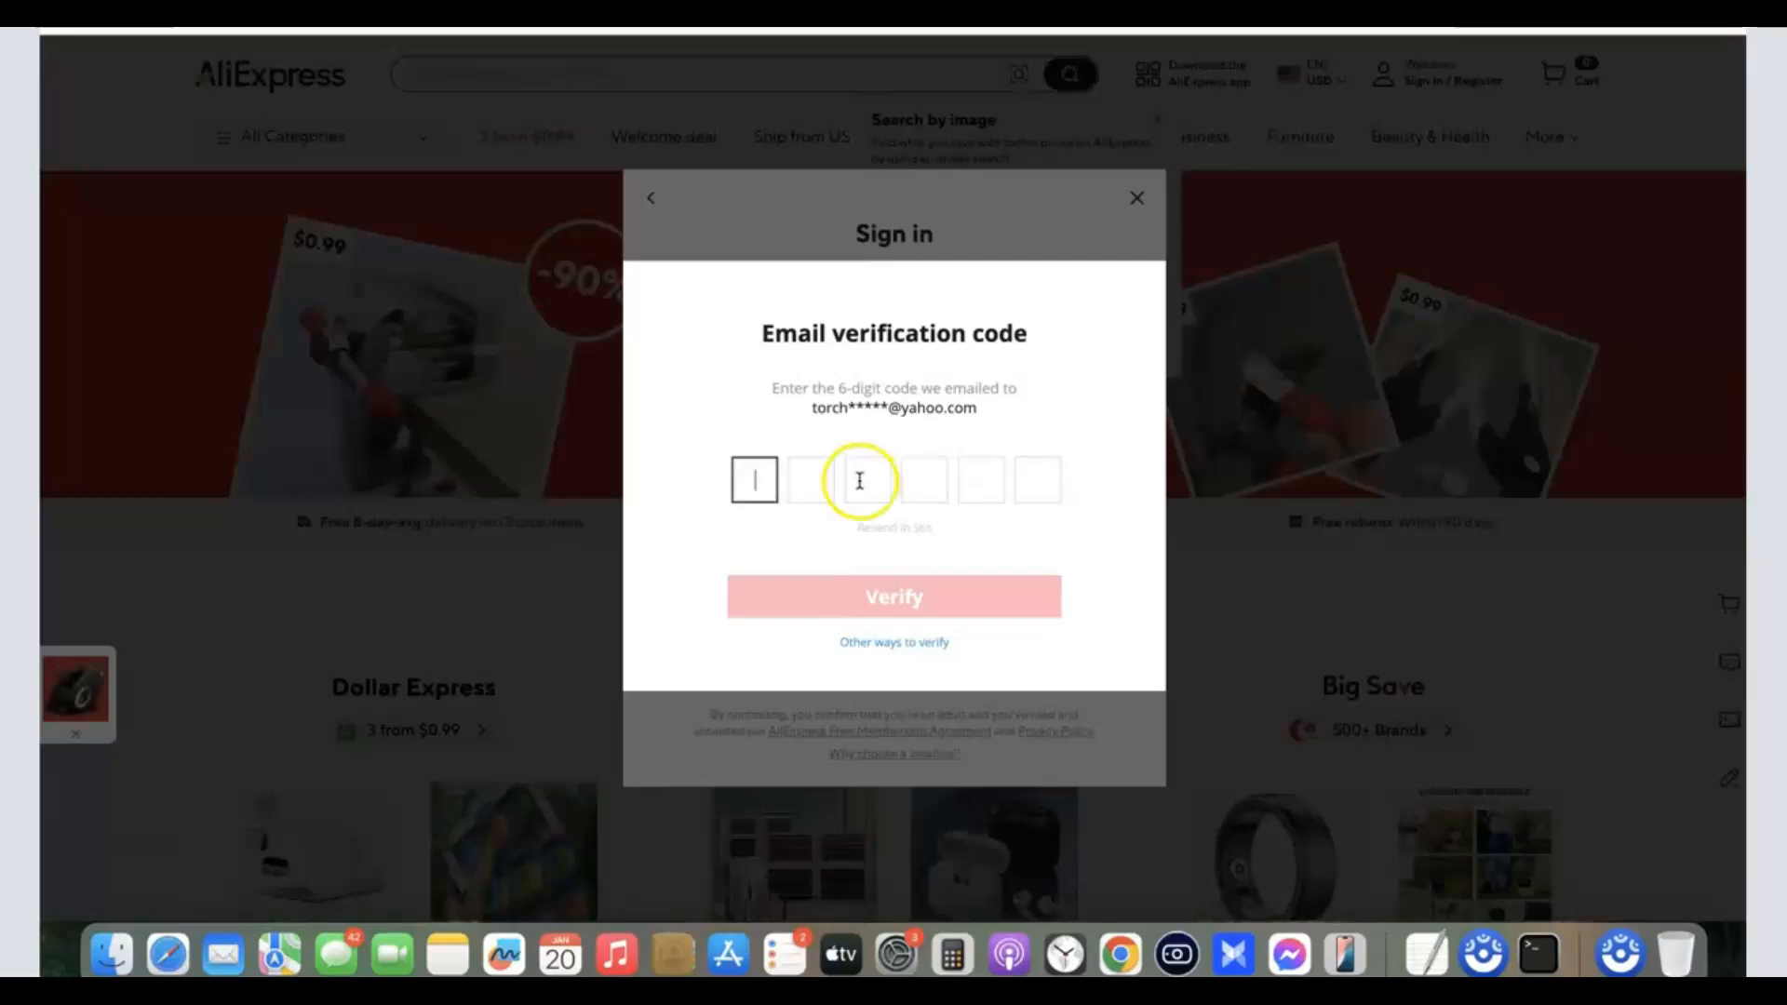
{"action": "left_click", "coordinate": [755, 456]}
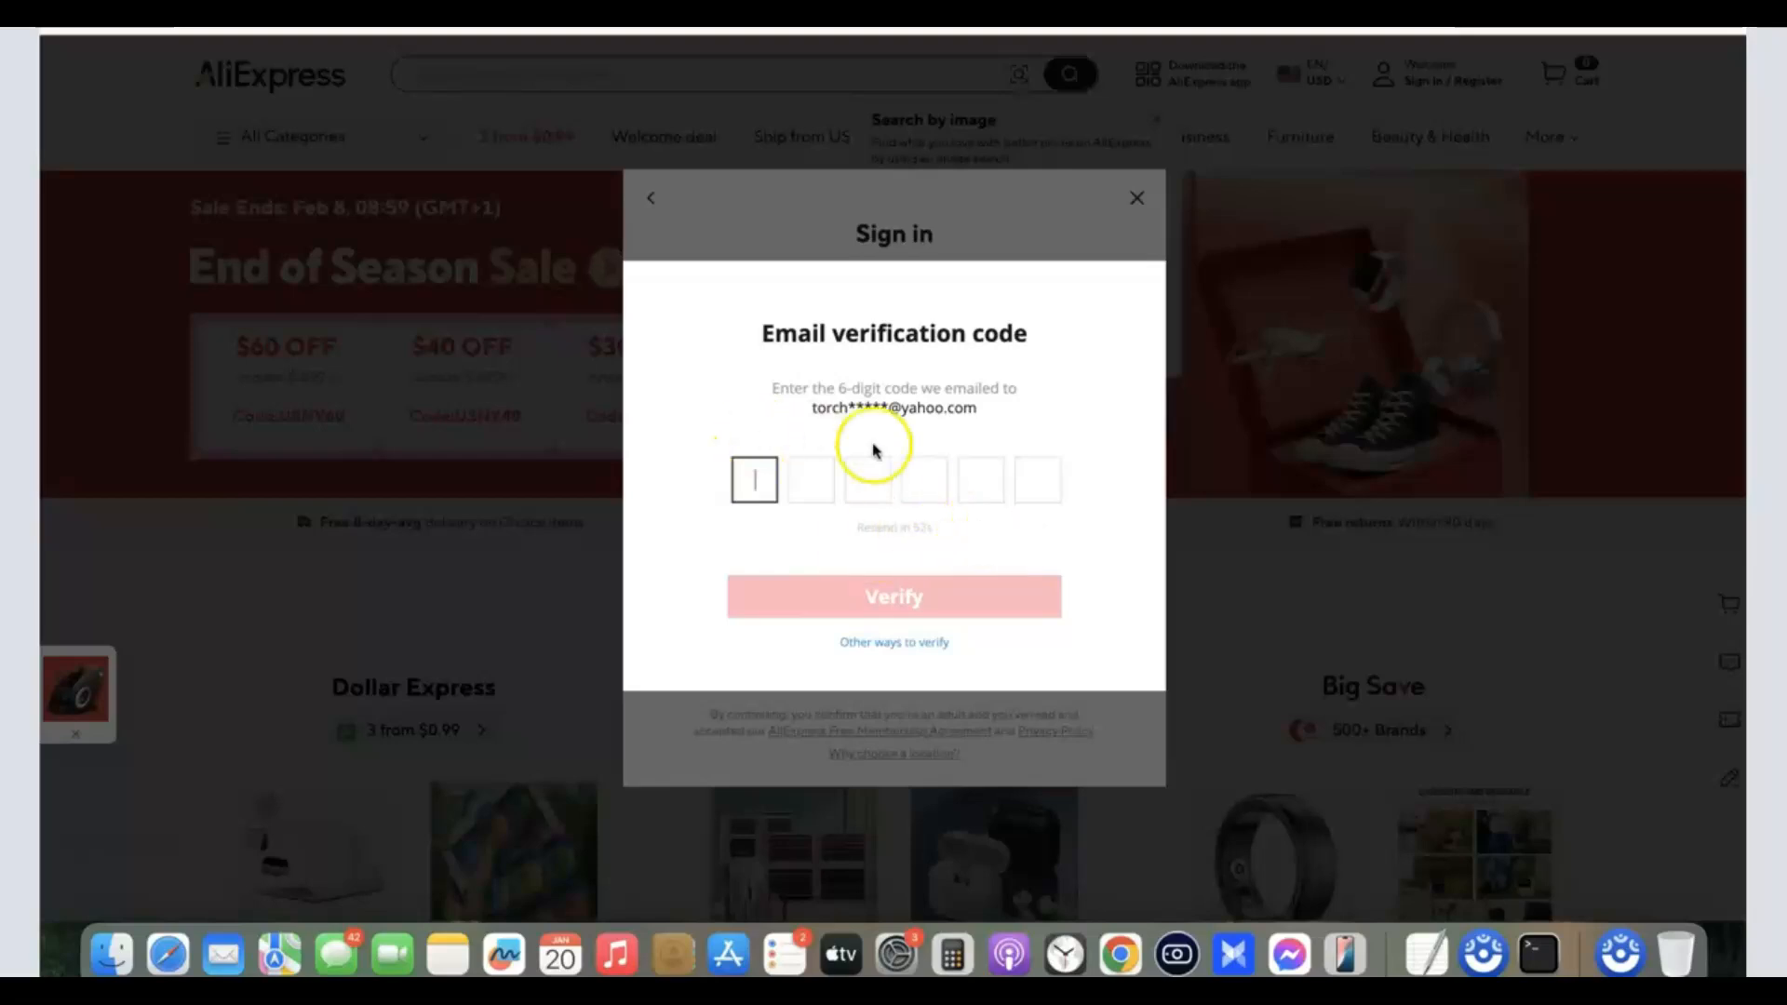
{"action": "left_click", "coordinate": [951, 499]}
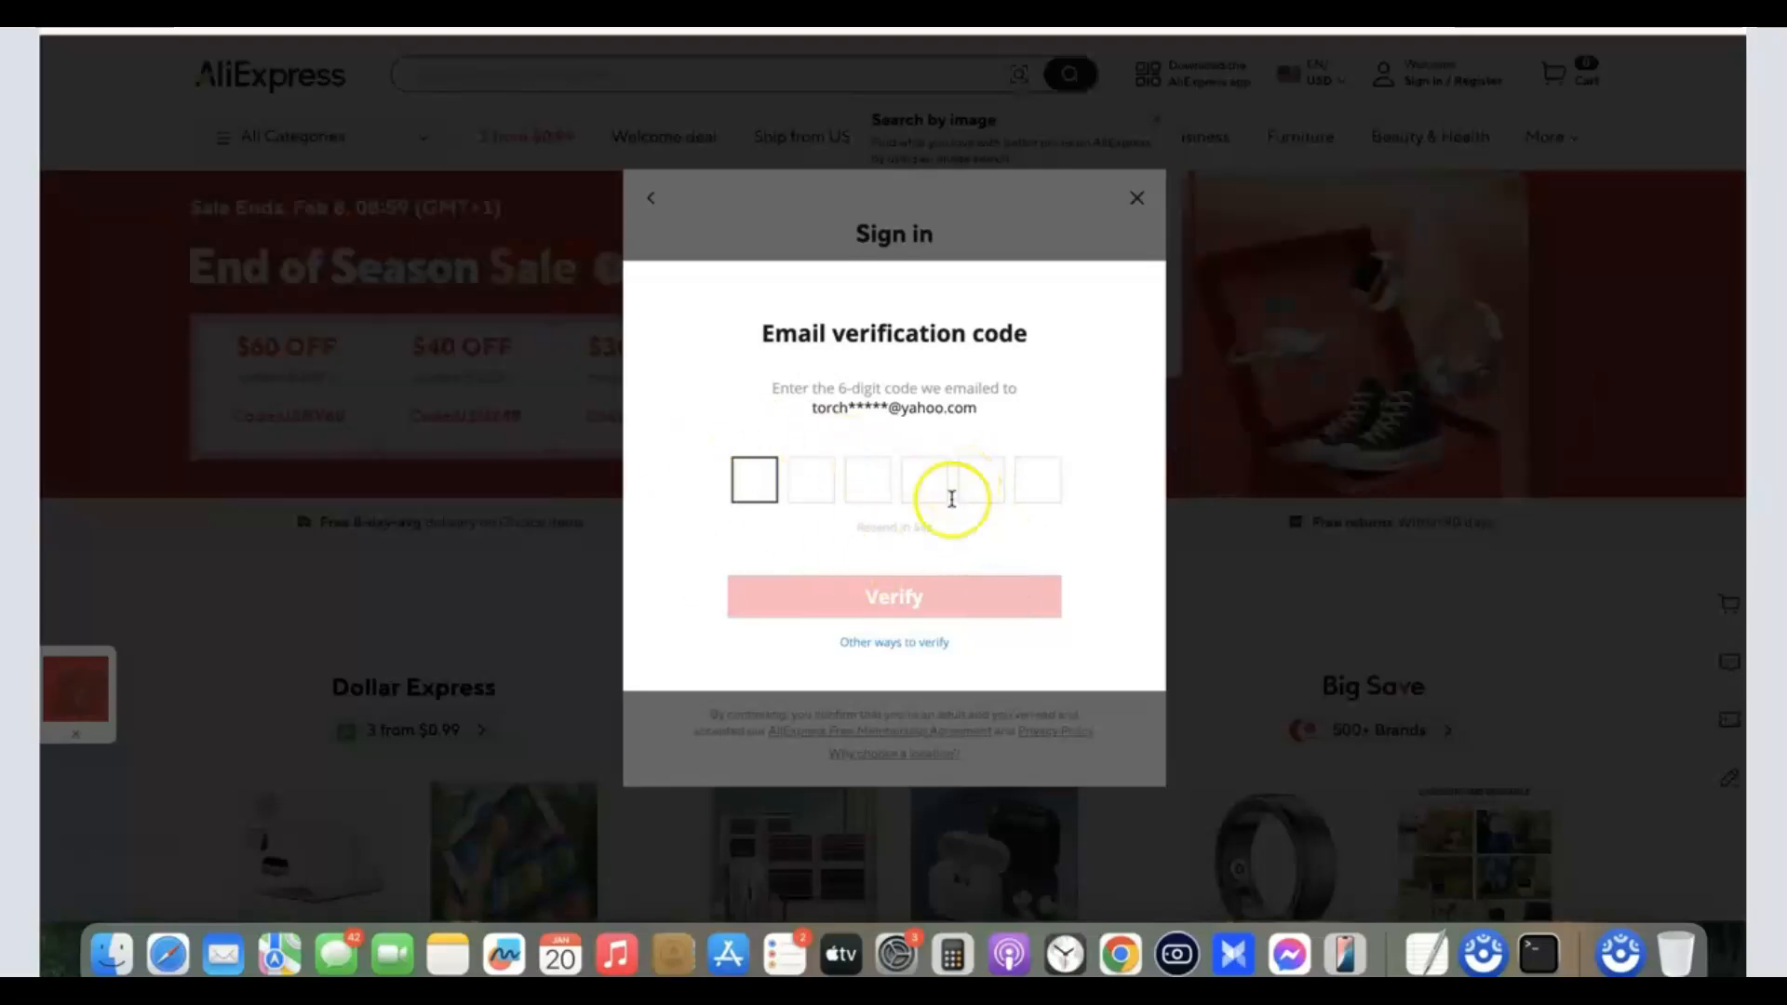
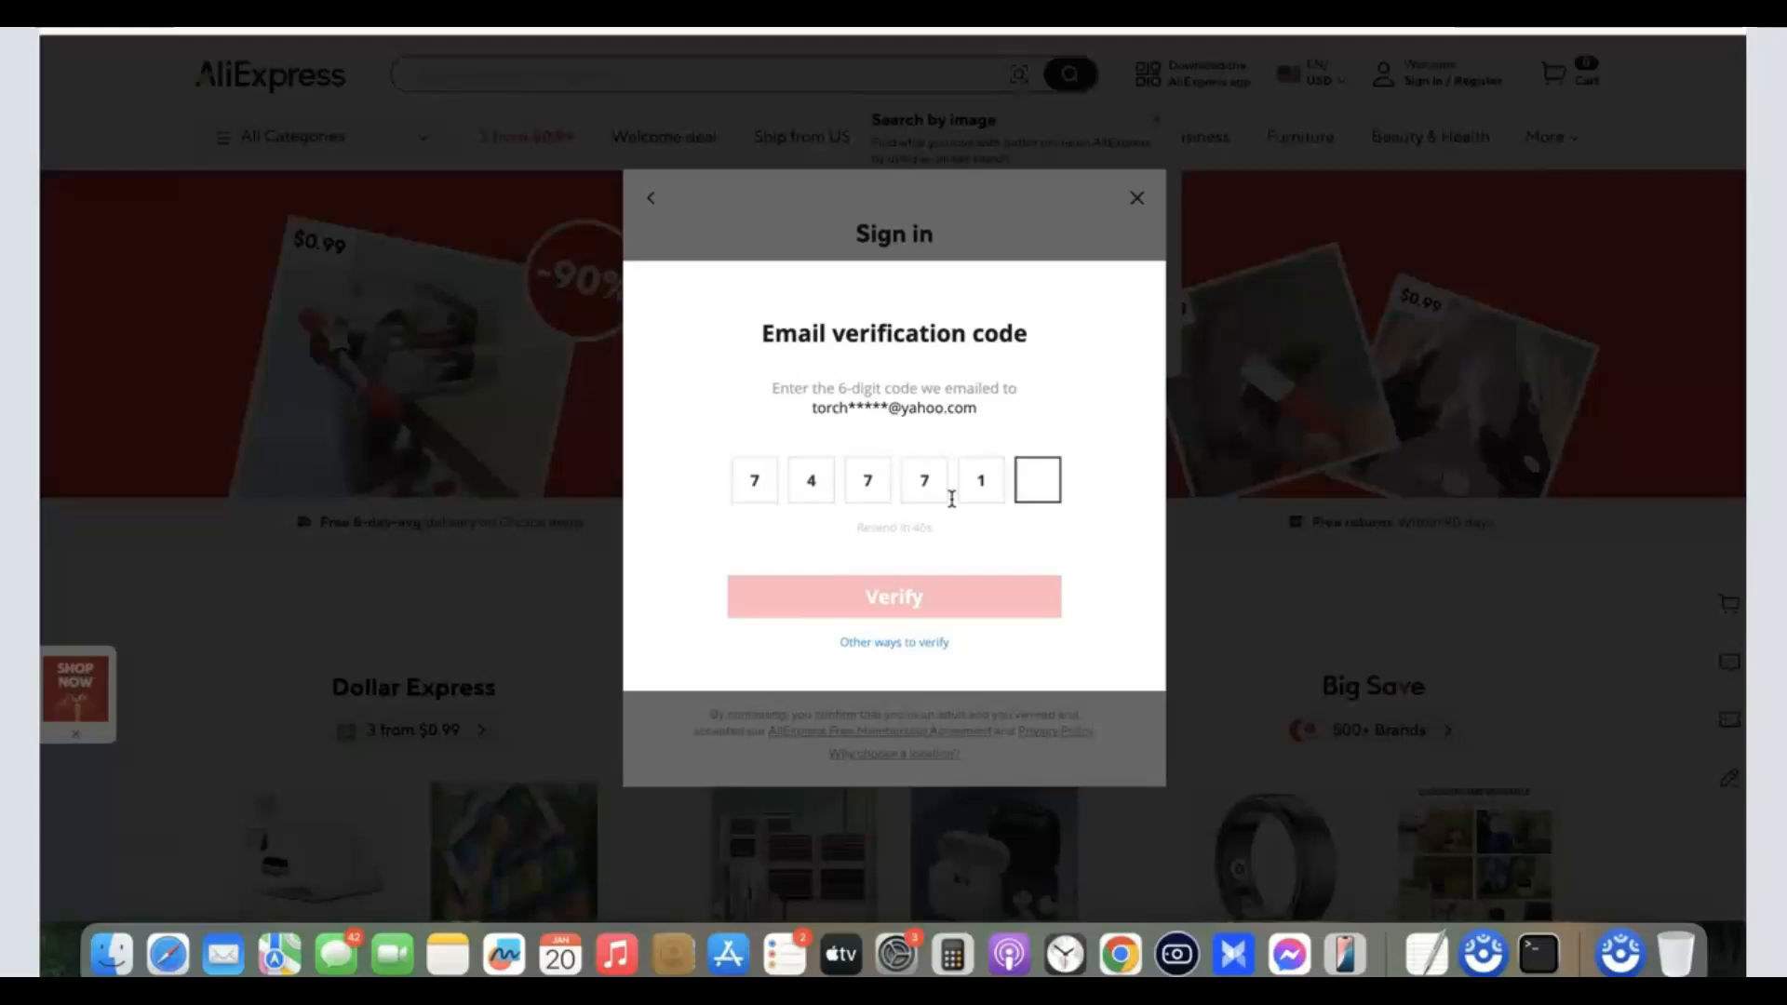
{"action": "left_click", "coordinate": [891, 603]}
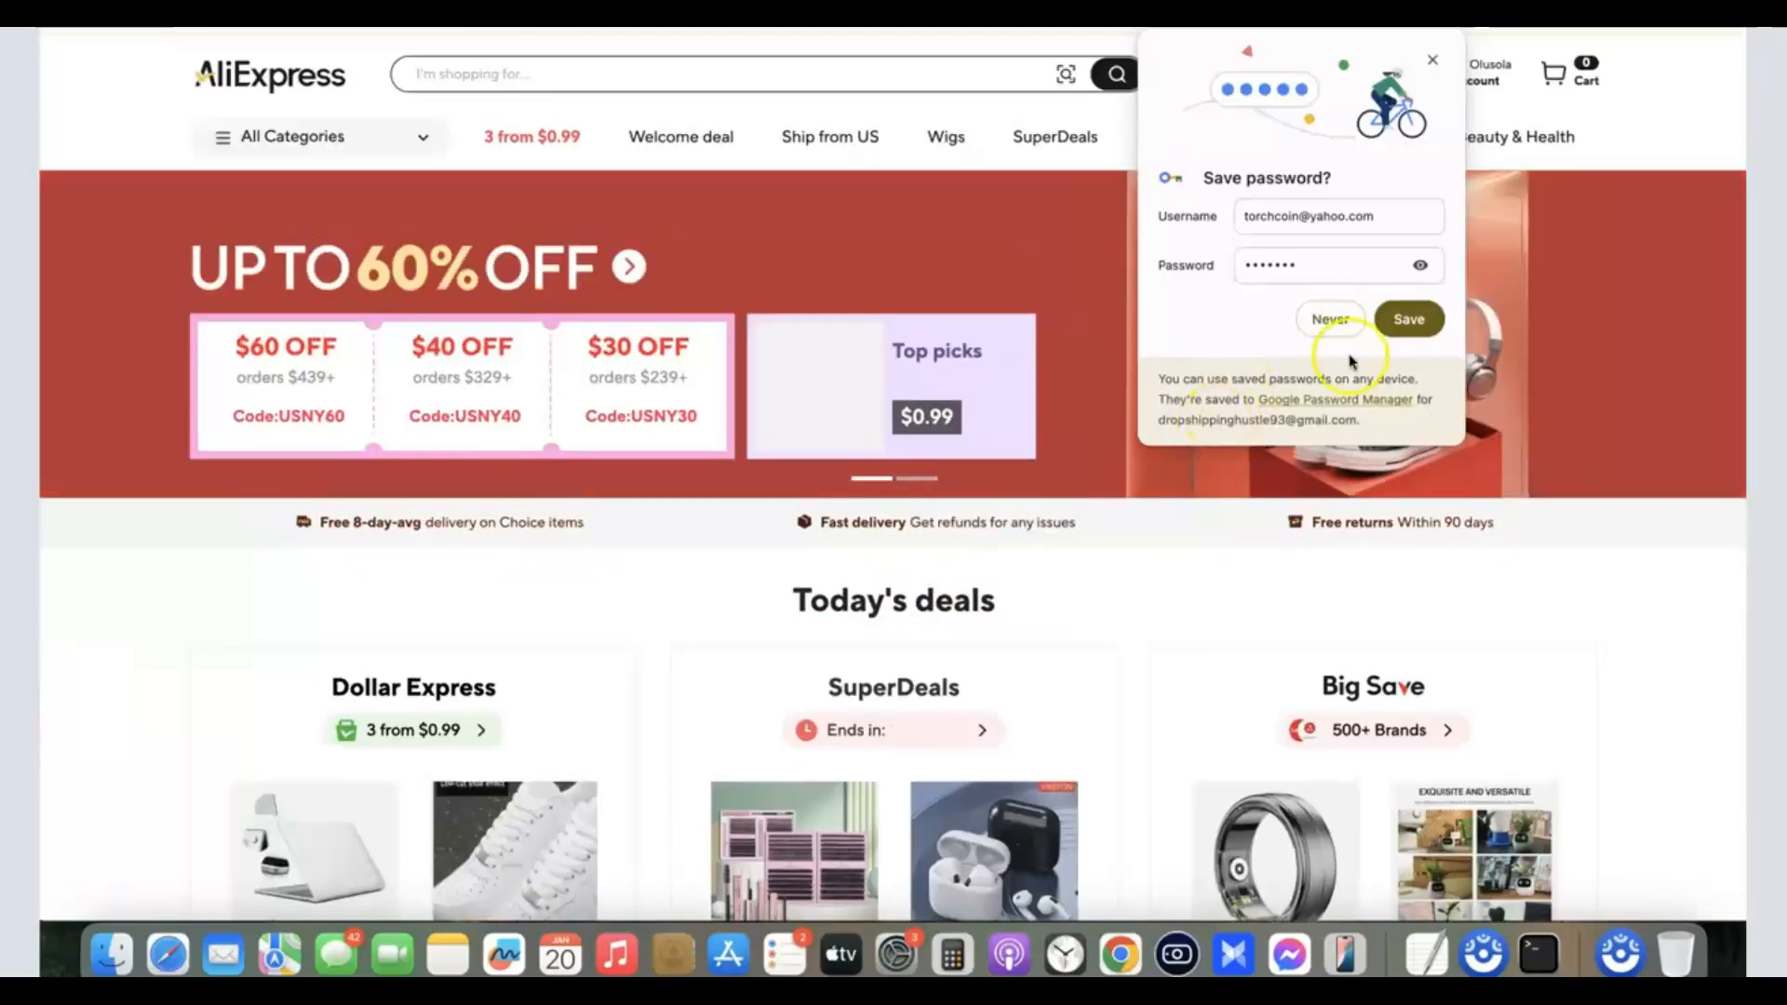
{"action": "left_click", "coordinate": [1409, 319]}
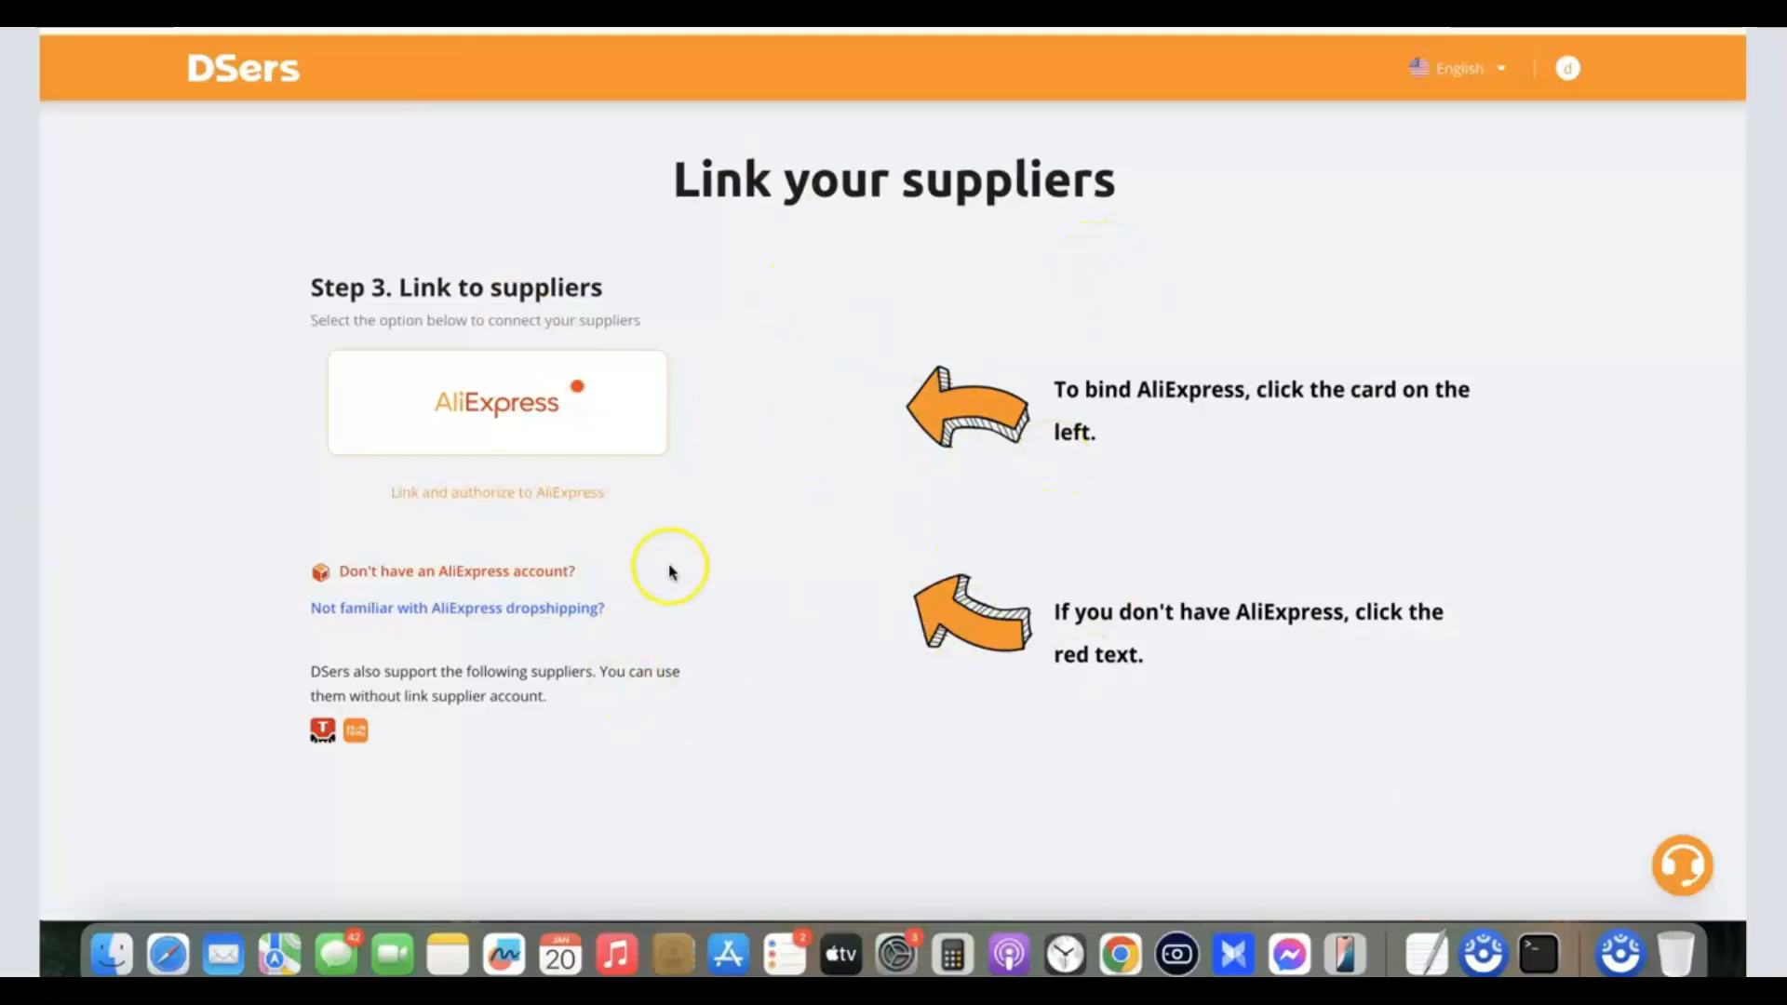
- Link the AliExpress supplier card, log in, and authorize DSers on AliExpress
{"action": "left_click", "coordinate": [520, 403]}
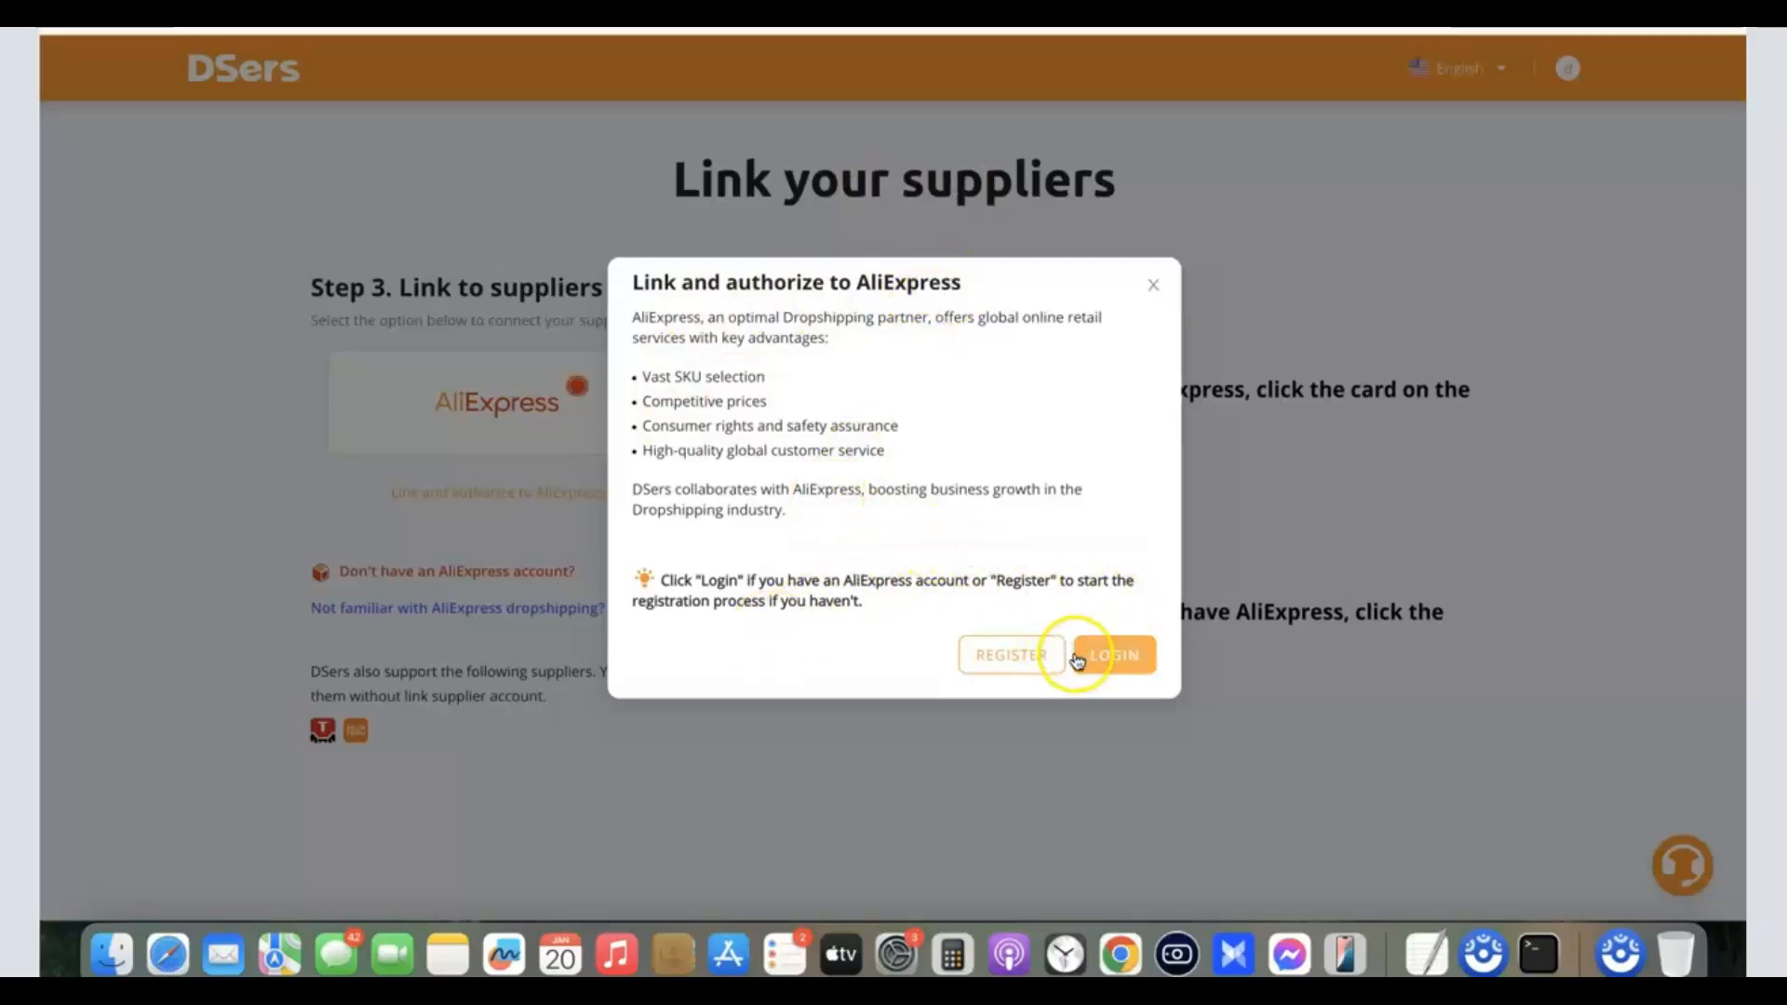
{"action": "left_click", "coordinate": [1110, 652]}
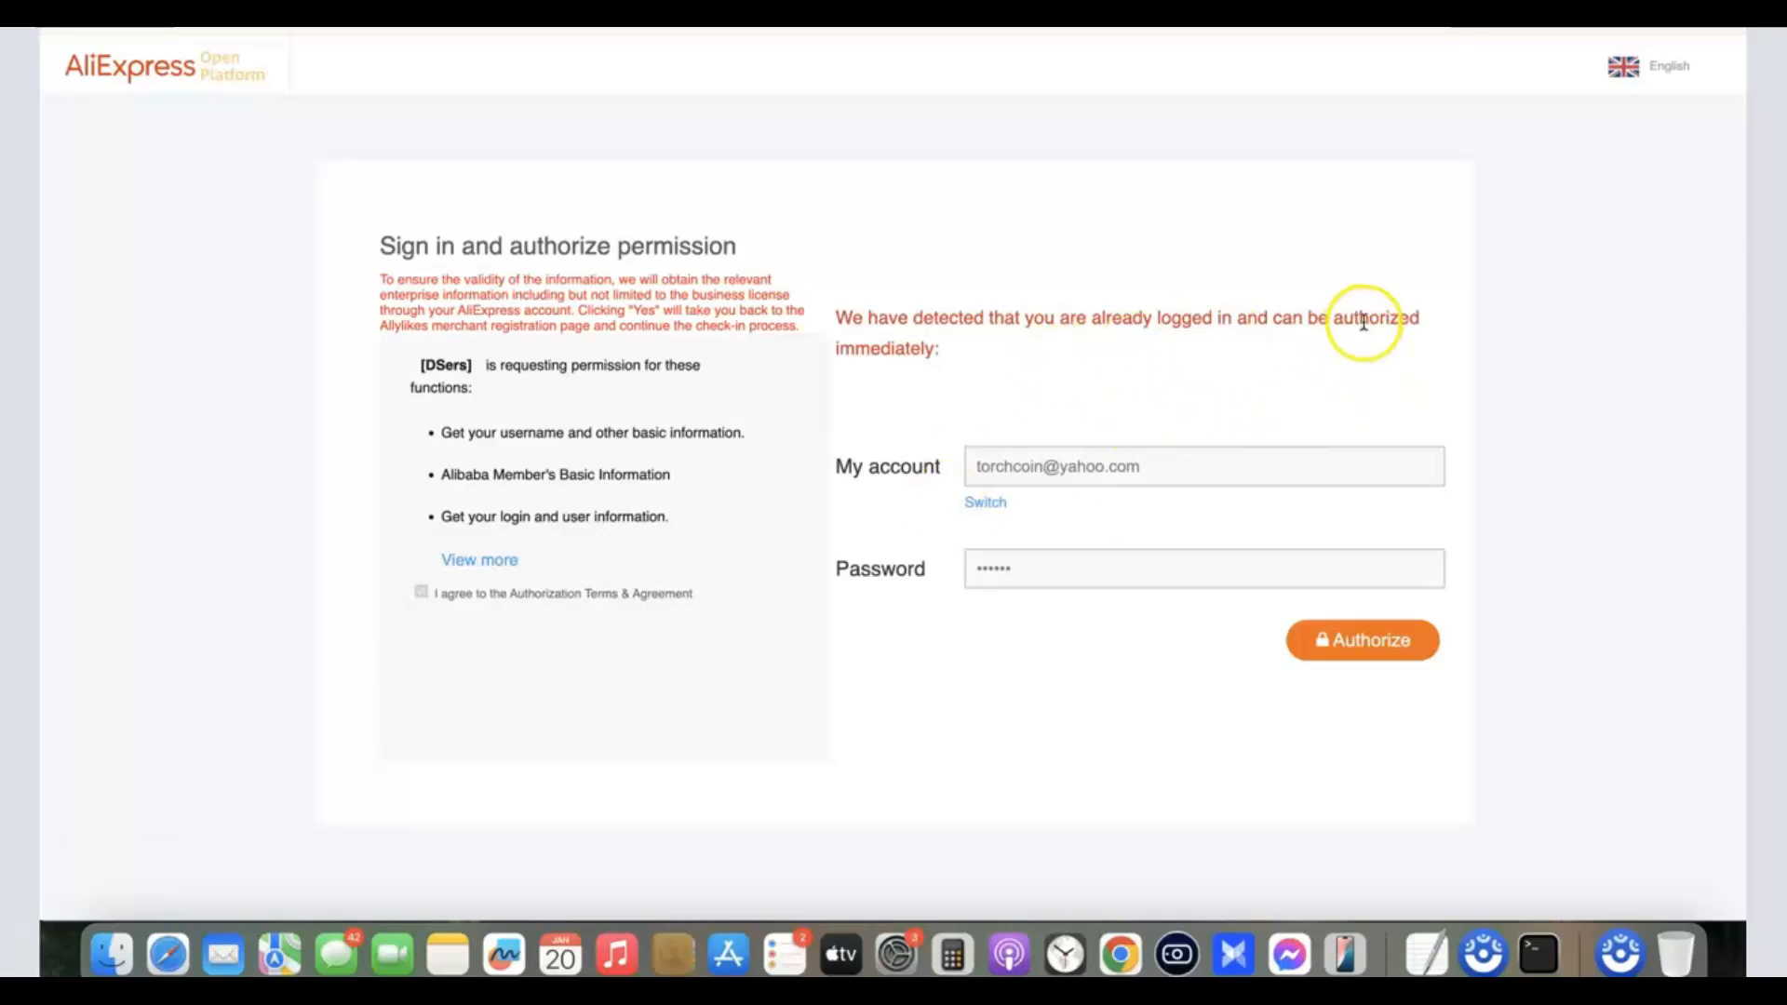
{"action": "left_click", "coordinate": [1368, 642]}
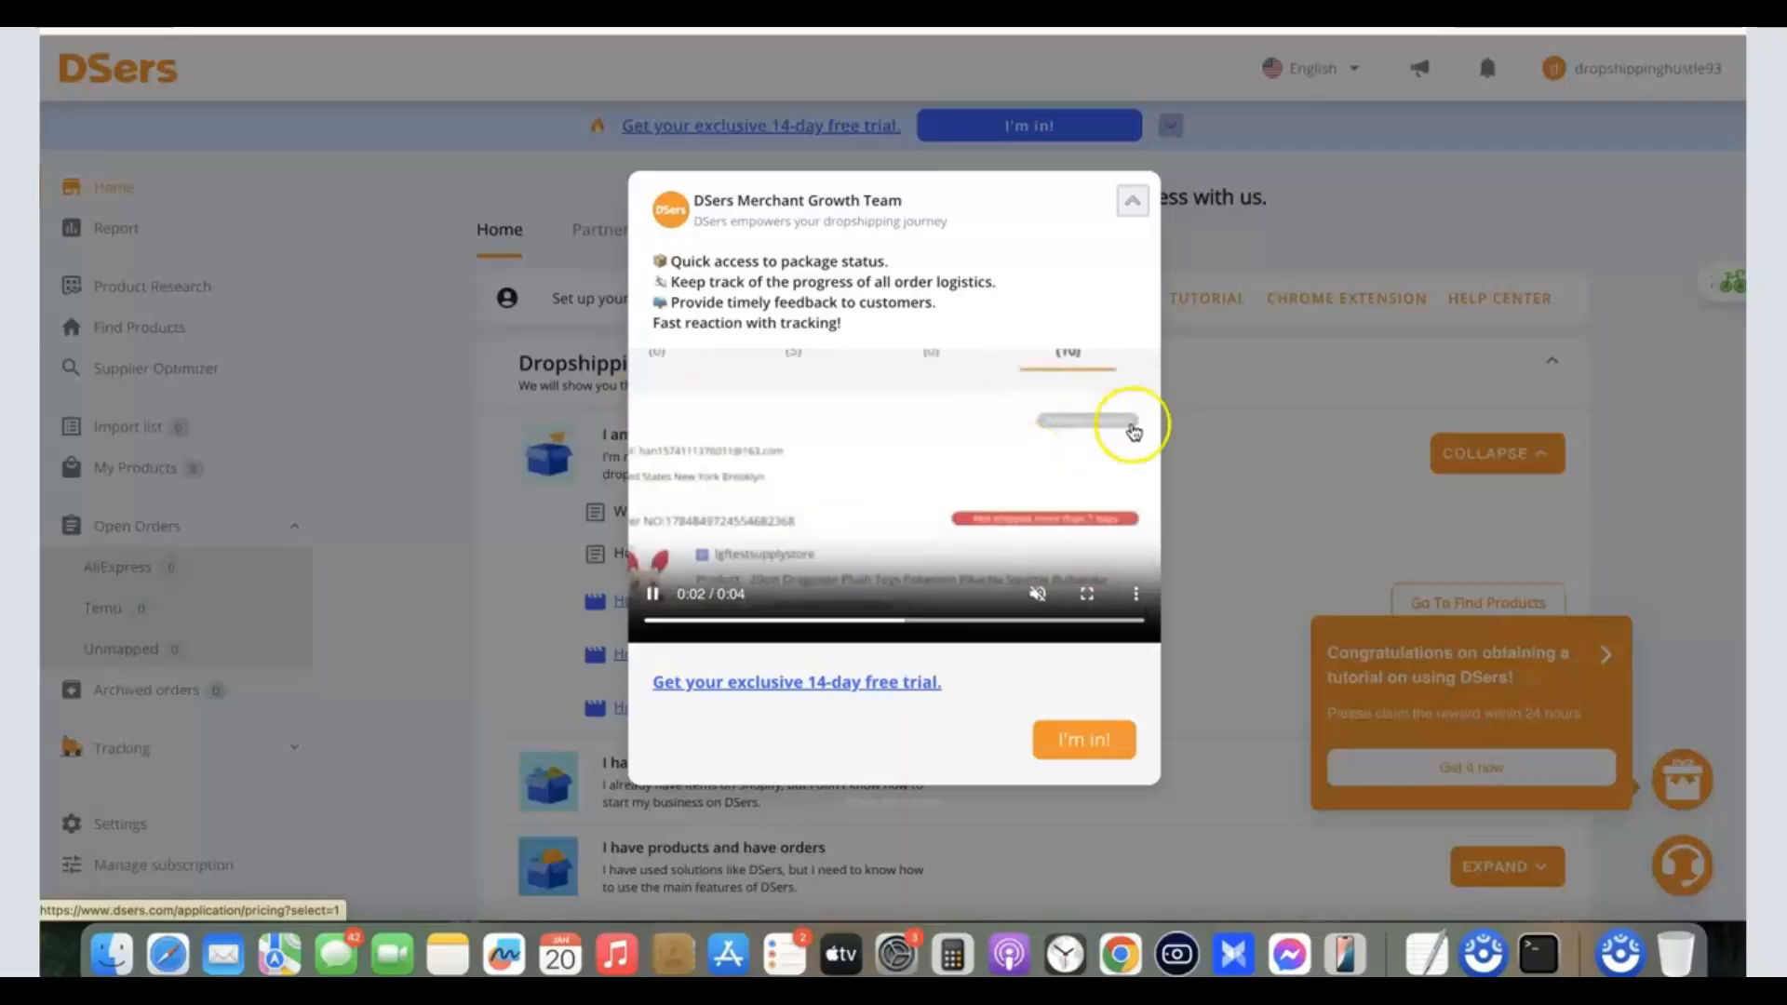
- Close the Merchant Growth Team popup and go to the Find Products page
{"action": "left_click", "coordinate": [1136, 202]}
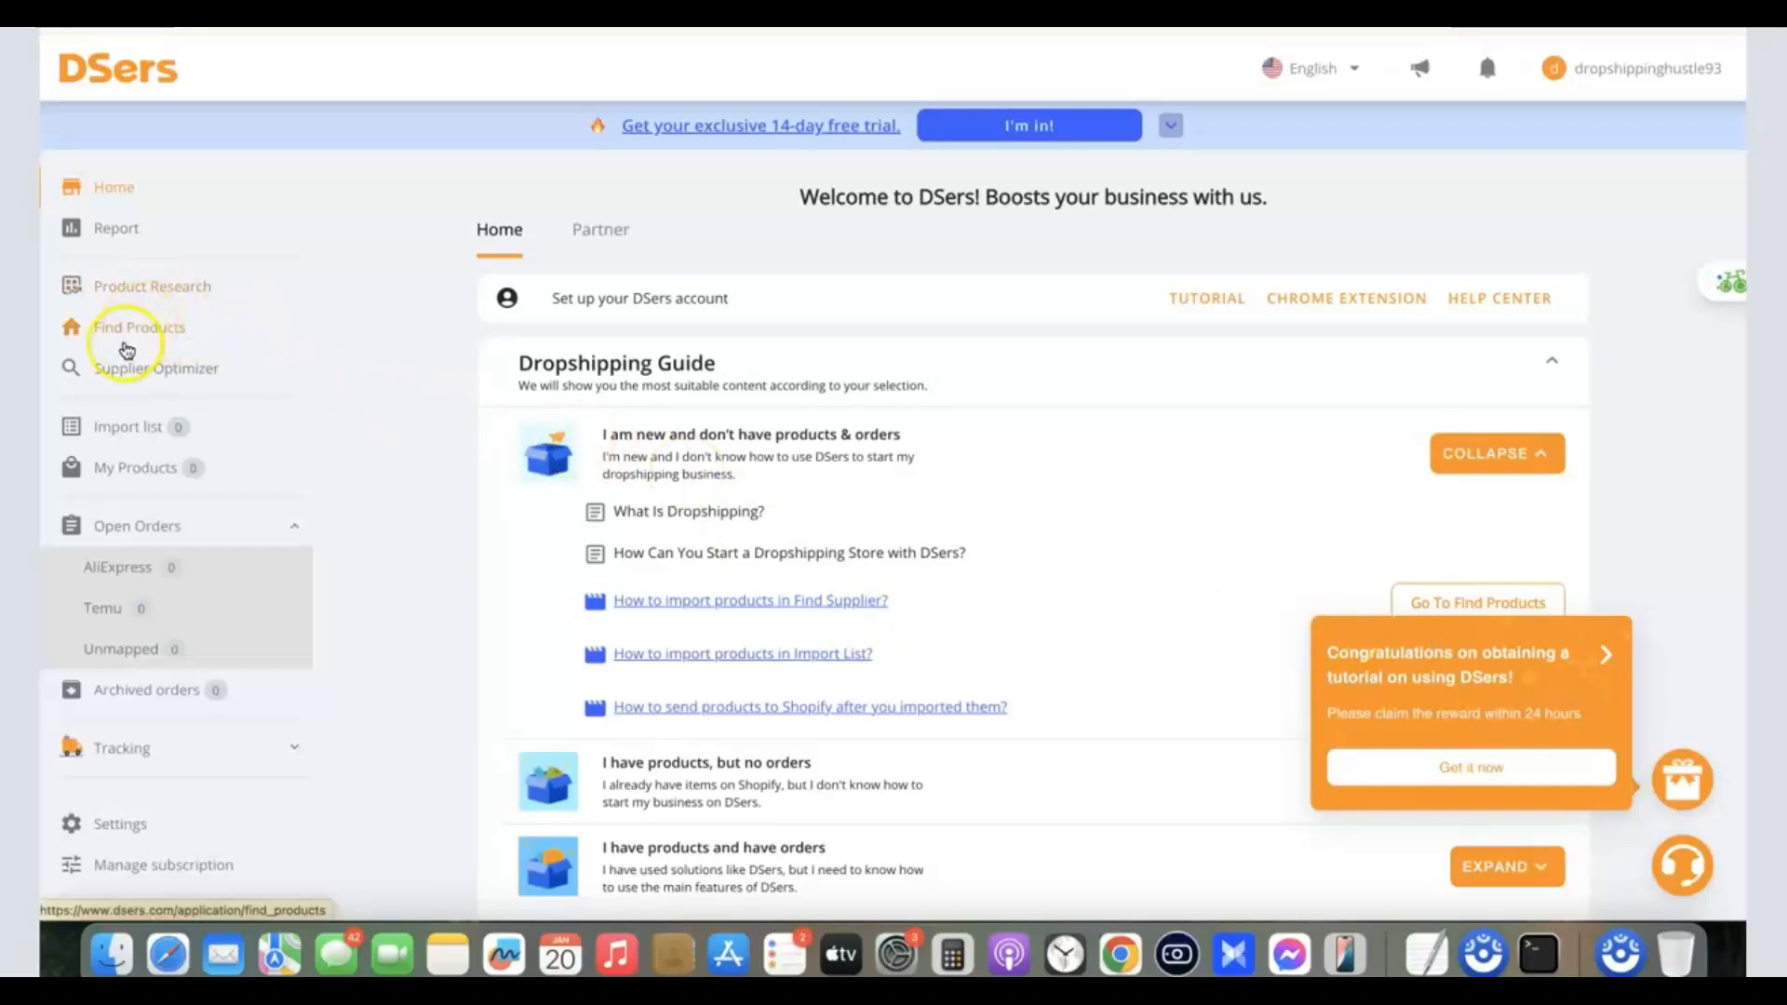
{"action": "left_click", "coordinate": [136, 327]}
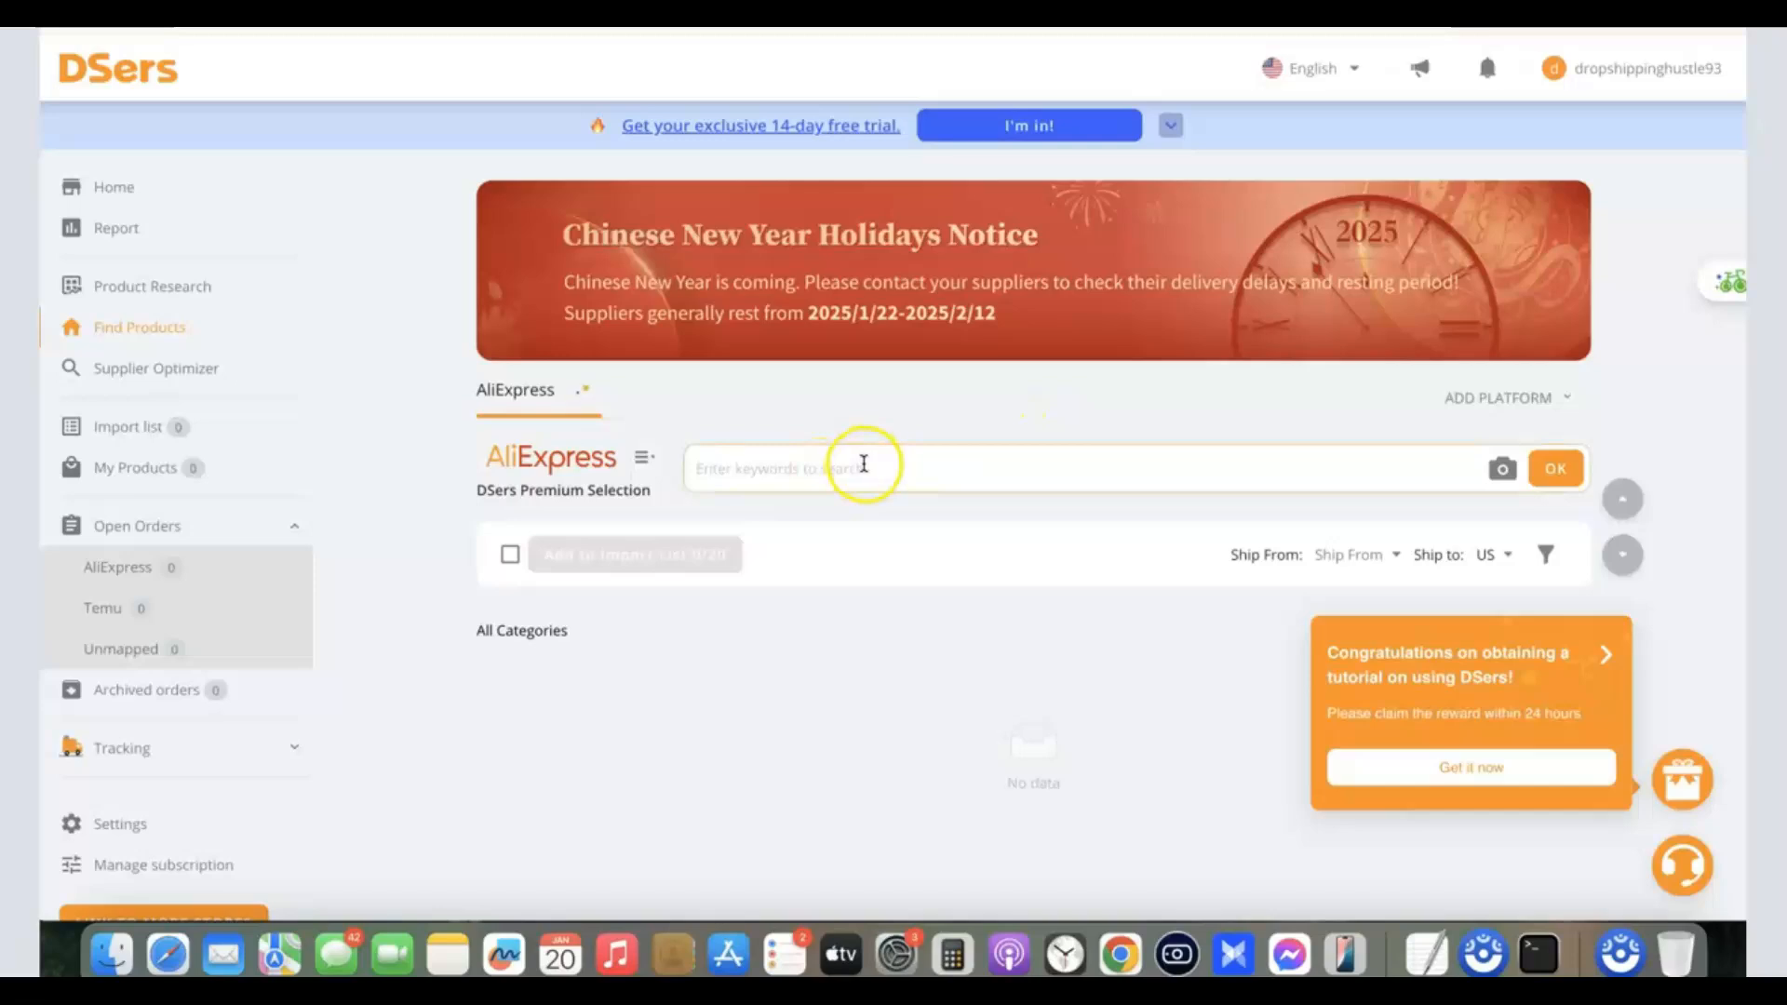
- Show the product categories and browse the Outdoor Fun & Sports toys
{"action": "left_click", "coordinate": [633, 463]}
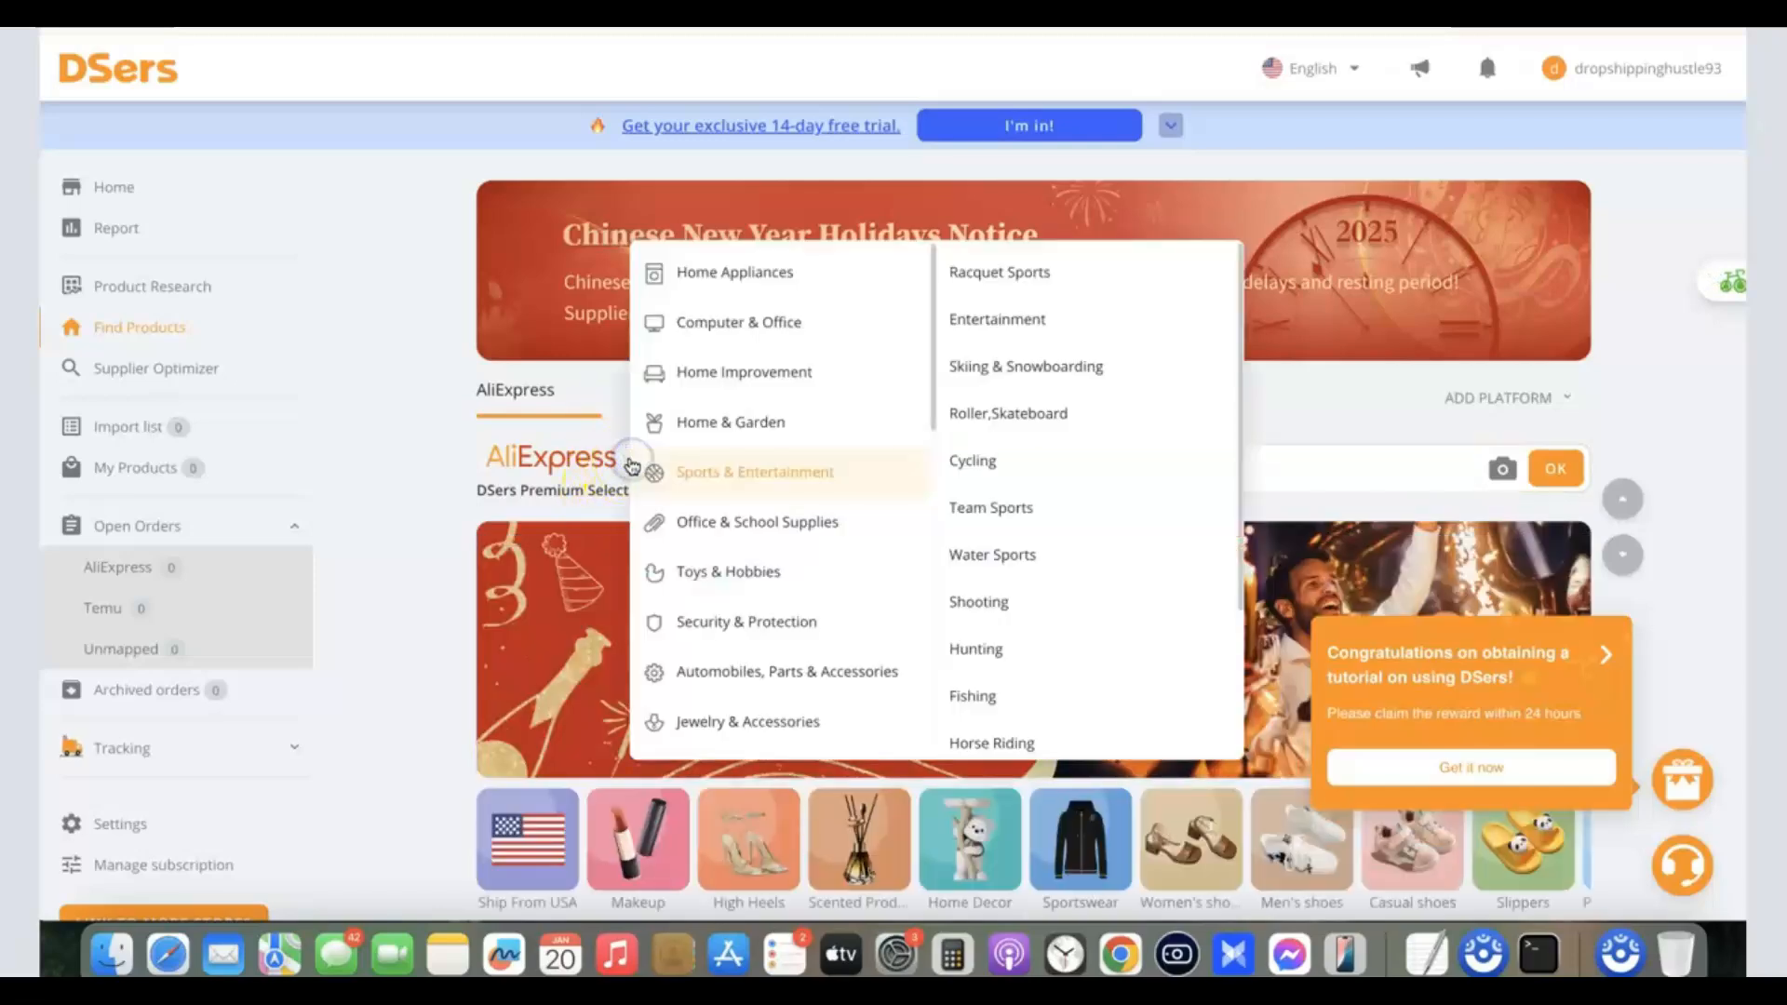
{"action": "scroll", "coordinate": [632, 466], "scroll_direction": "down", "scroll_amount": 1}
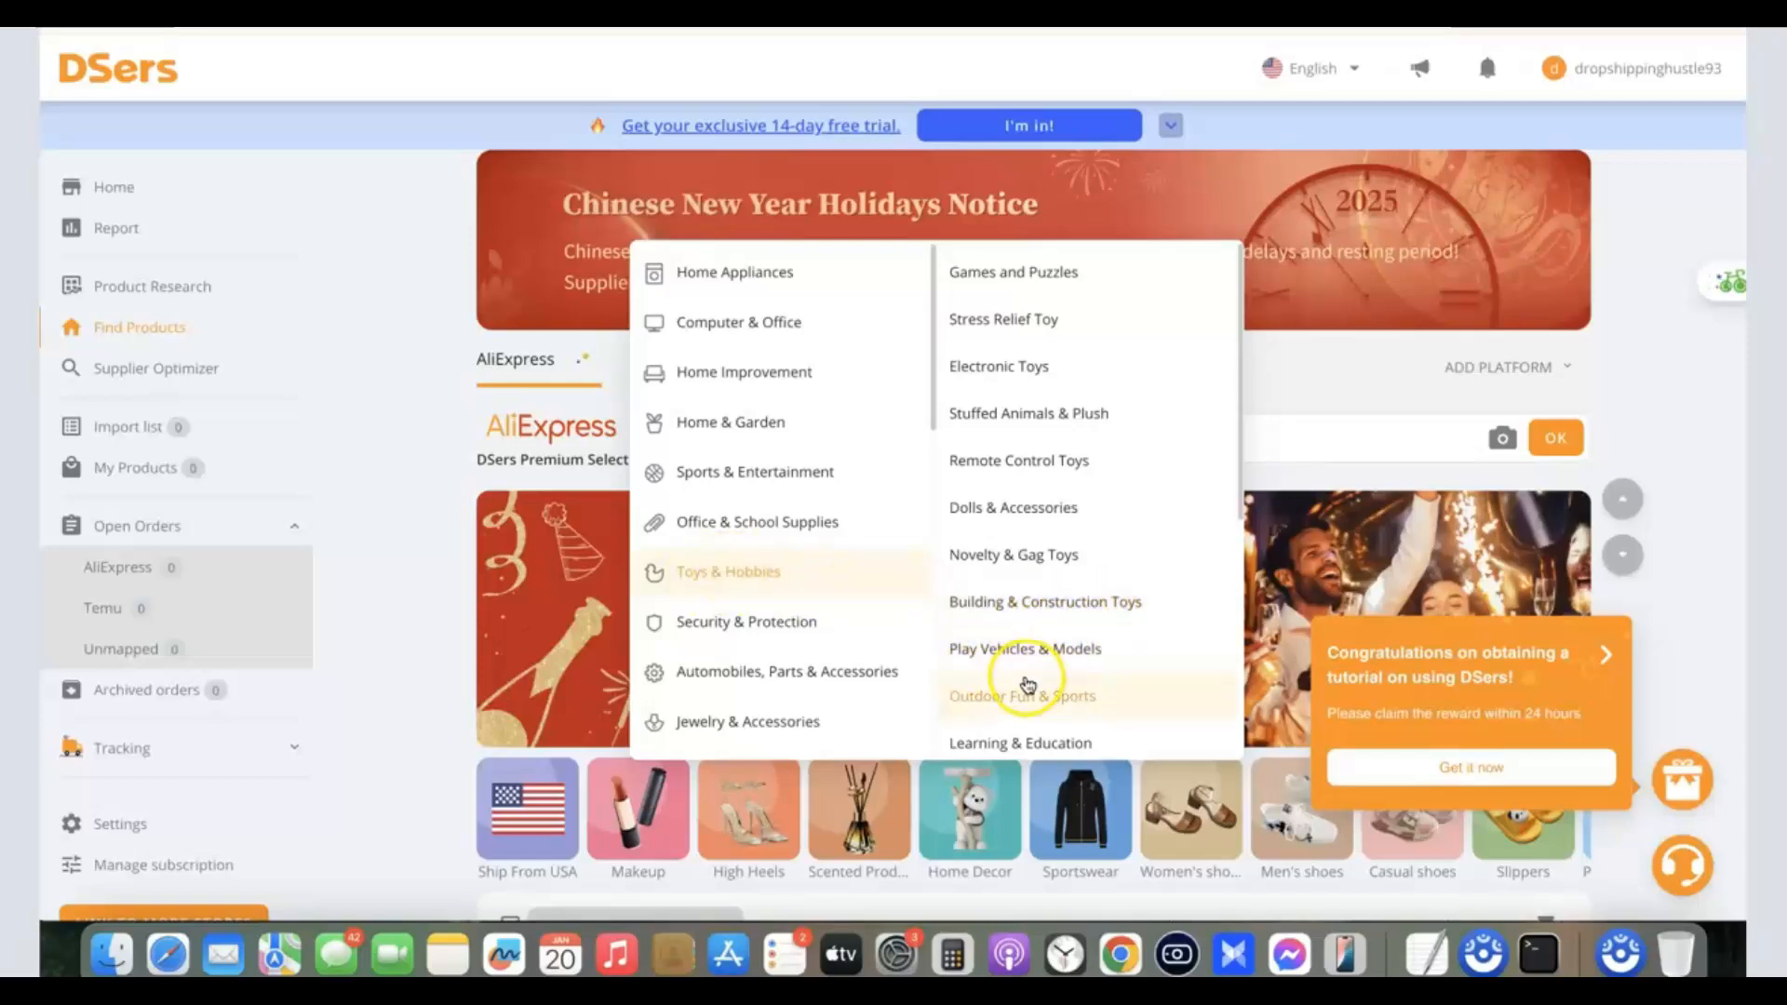
{"action": "left_click", "coordinate": [1020, 695]}
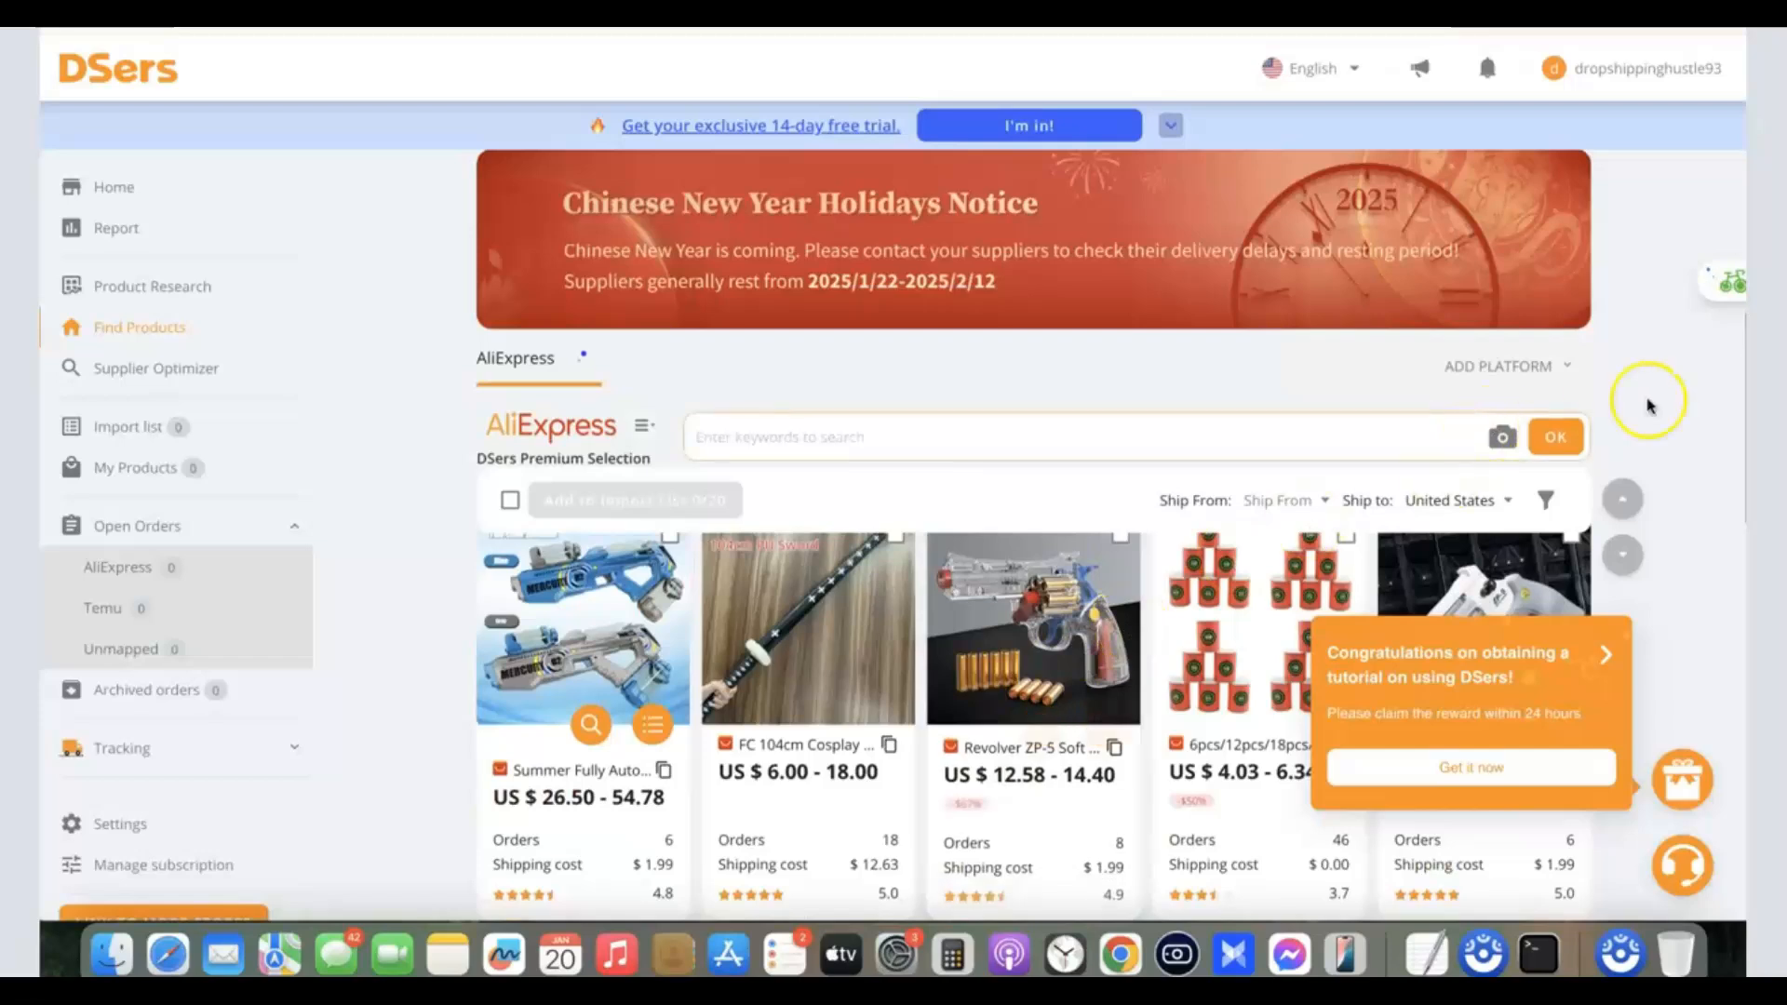
- Locate the Montessori Throw toy in the grid and view its product page (US $4.95–5.36)
{"action": "scroll", "coordinate": [1663, 402], "scroll_direction": "down", "scroll_amount": 3}
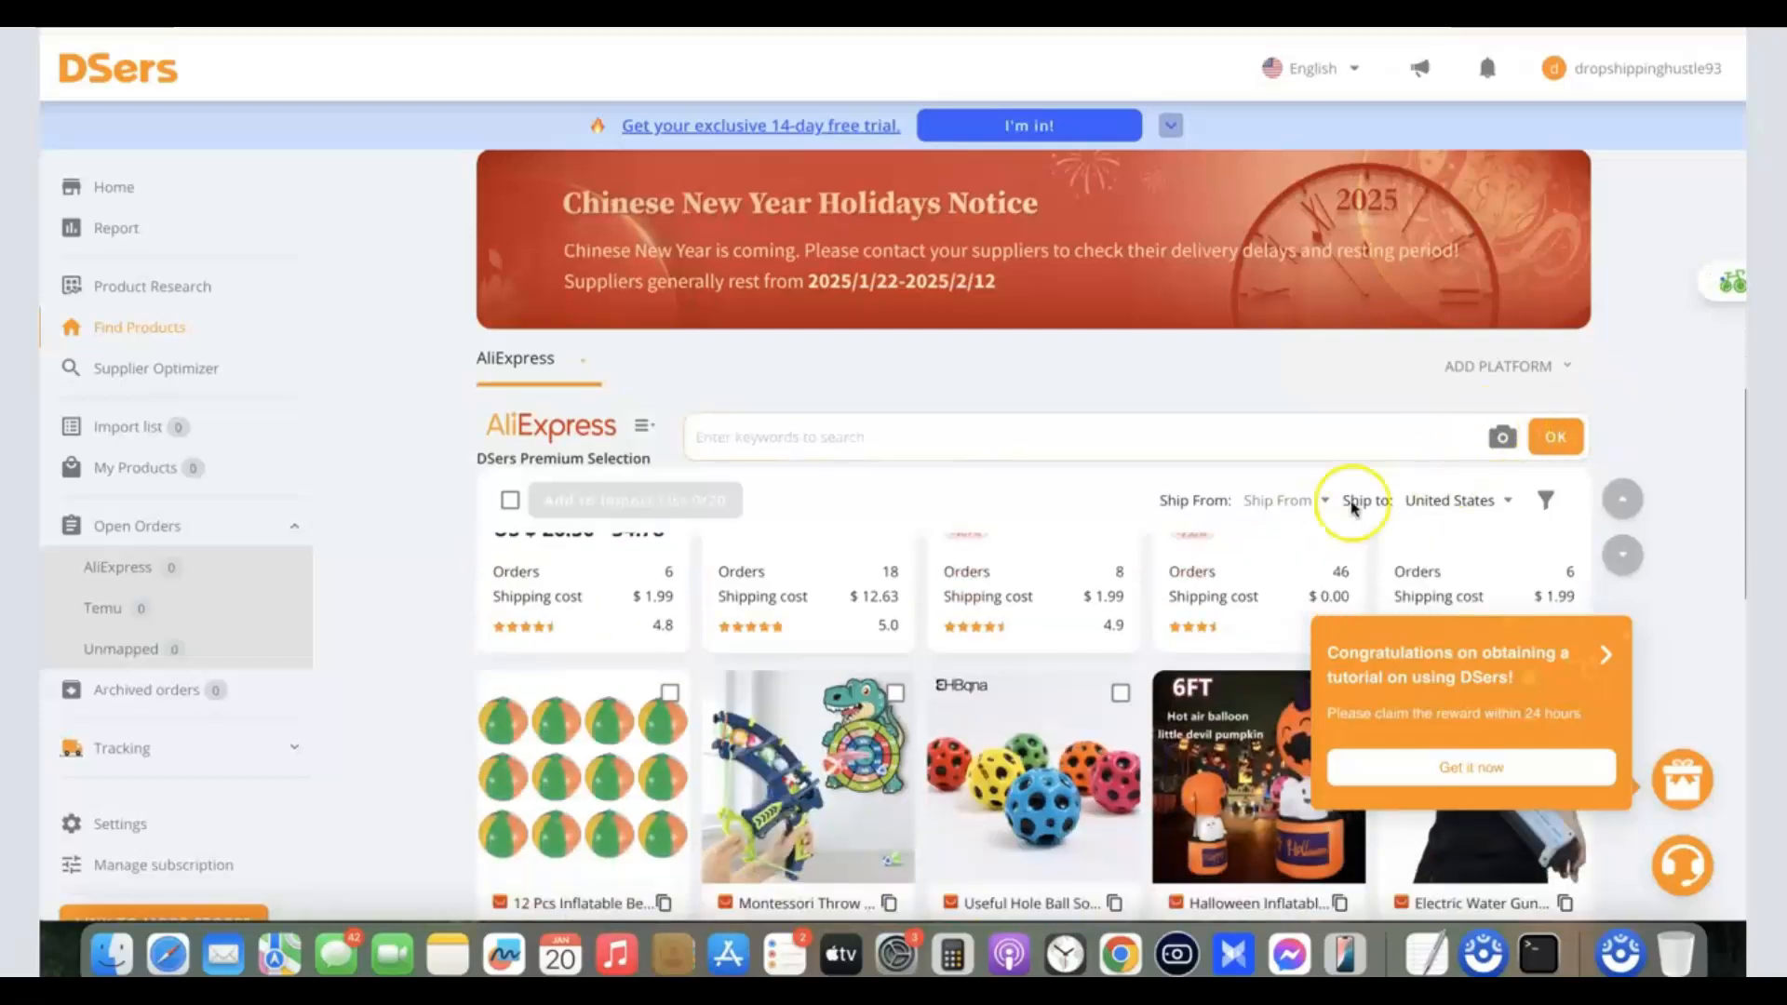
{"action": "scroll", "coordinate": [1054, 726], "scroll_direction": "down", "scroll_amount": 5}
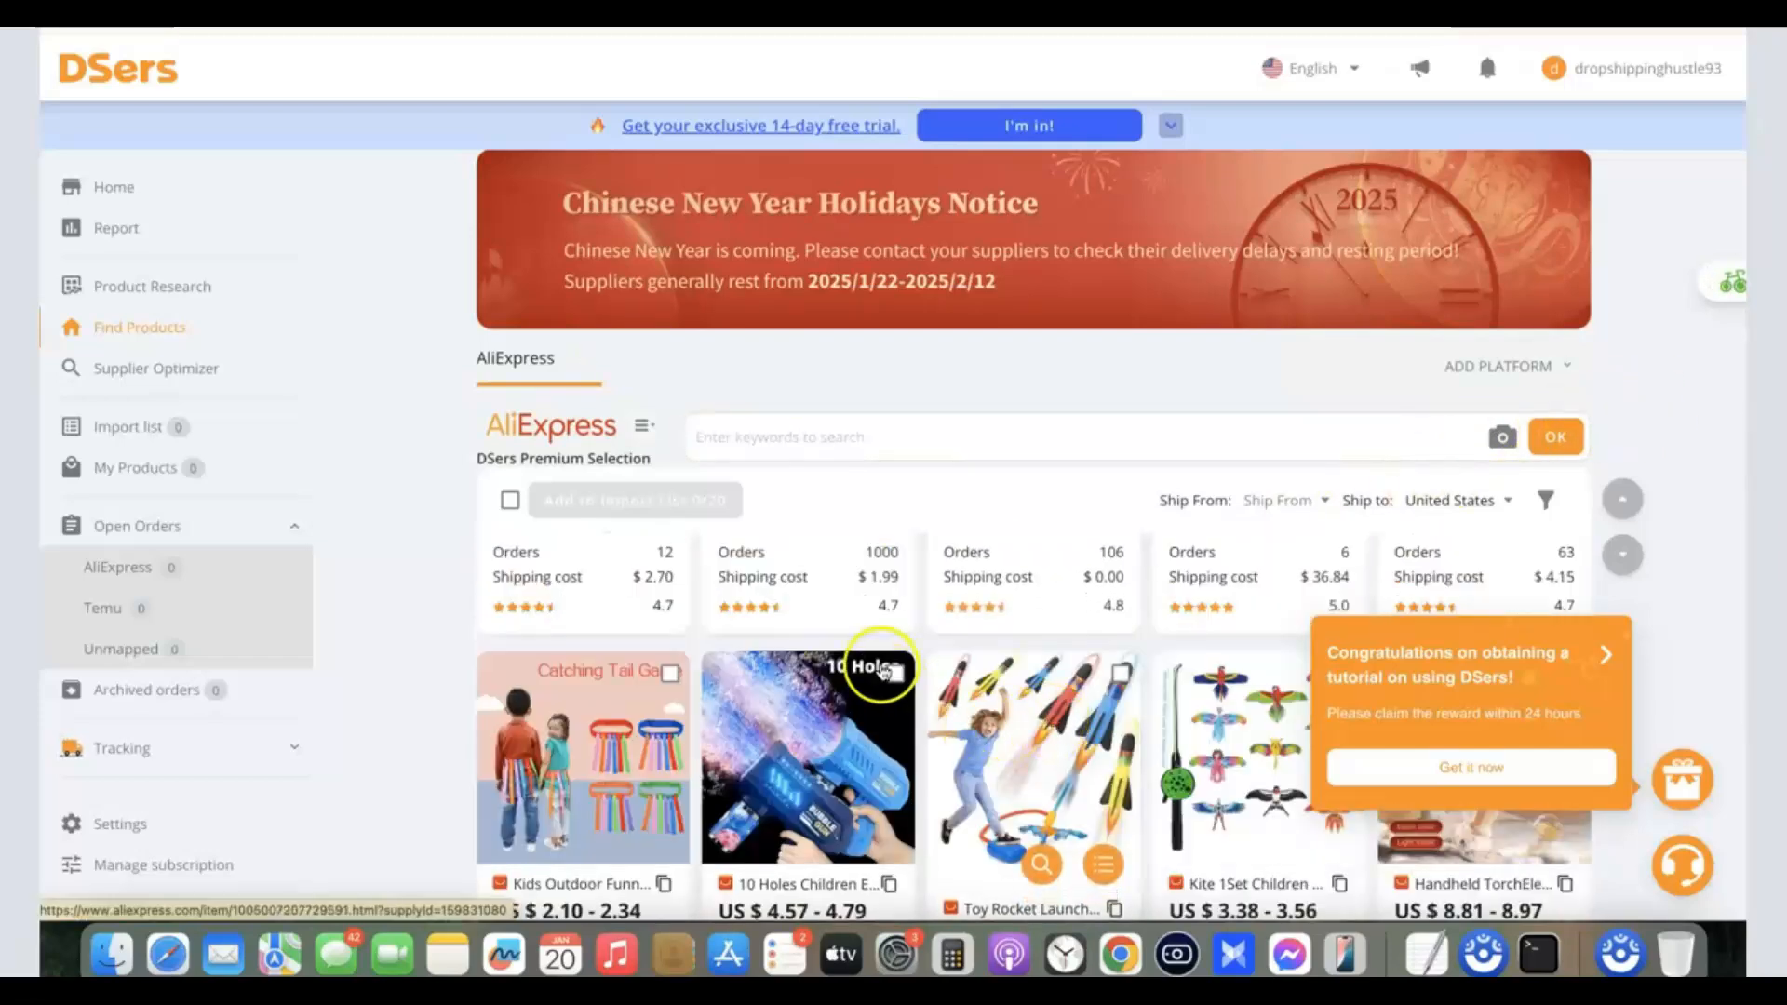
{"action": "scroll", "coordinate": [994, 703], "scroll_direction": "down", "scroll_amount": 3}
{"action": "scroll", "coordinate": [1000, 701], "scroll_direction": "up", "scroll_amount": 6}
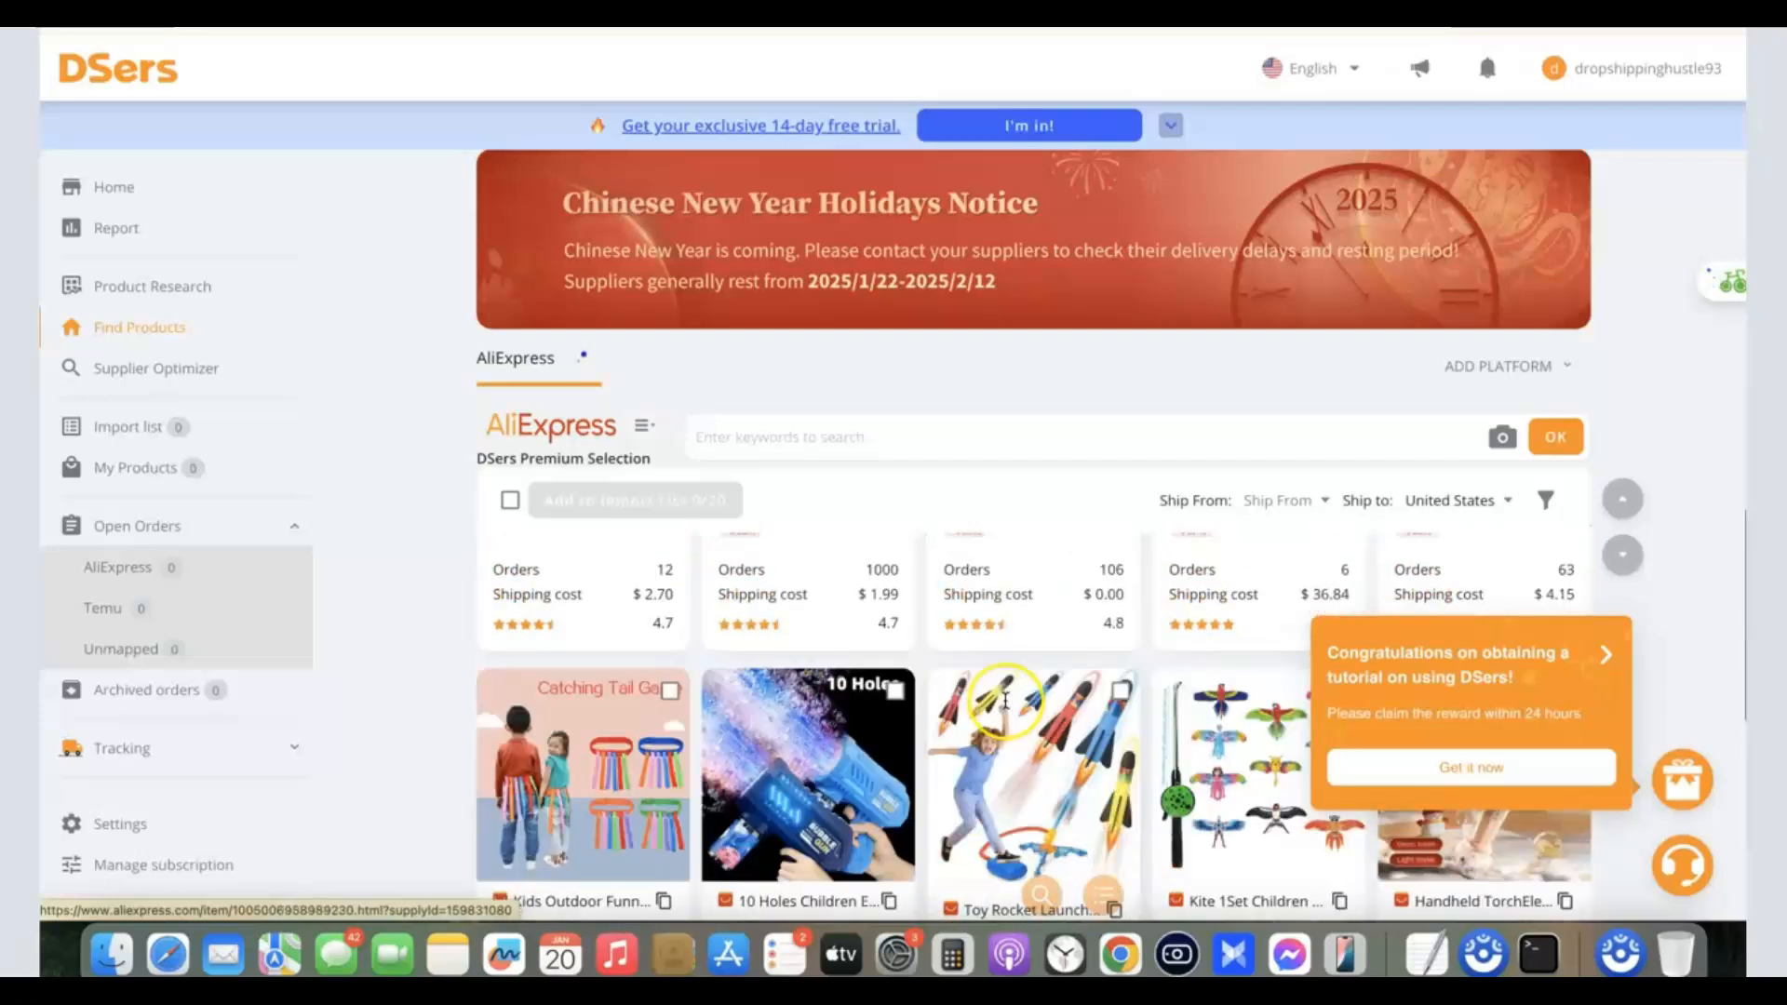
{"action": "scroll", "coordinate": [1005, 700], "scroll_direction": "up", "scroll_amount": 8}
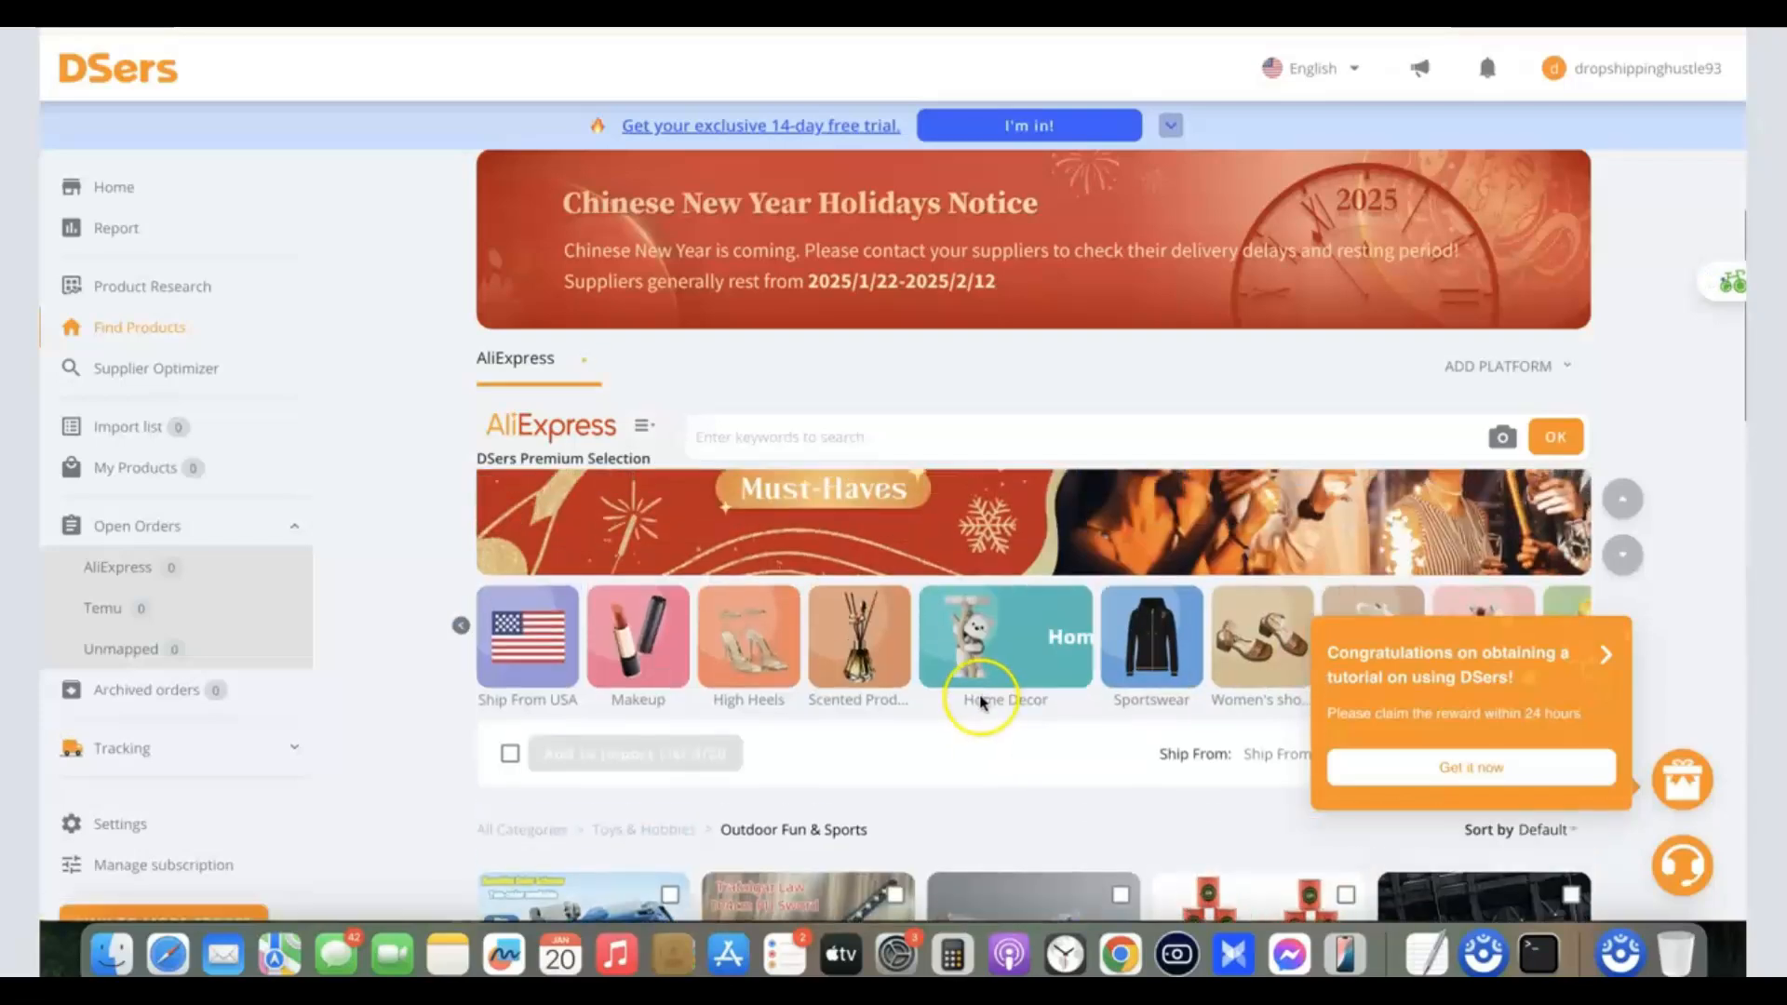
{"action": "scroll", "coordinate": [979, 705], "scroll_direction": "down", "scroll_amount": 4}
{"action": "scroll", "coordinate": [930, 782], "scroll_direction": "down", "scroll_amount": 2}
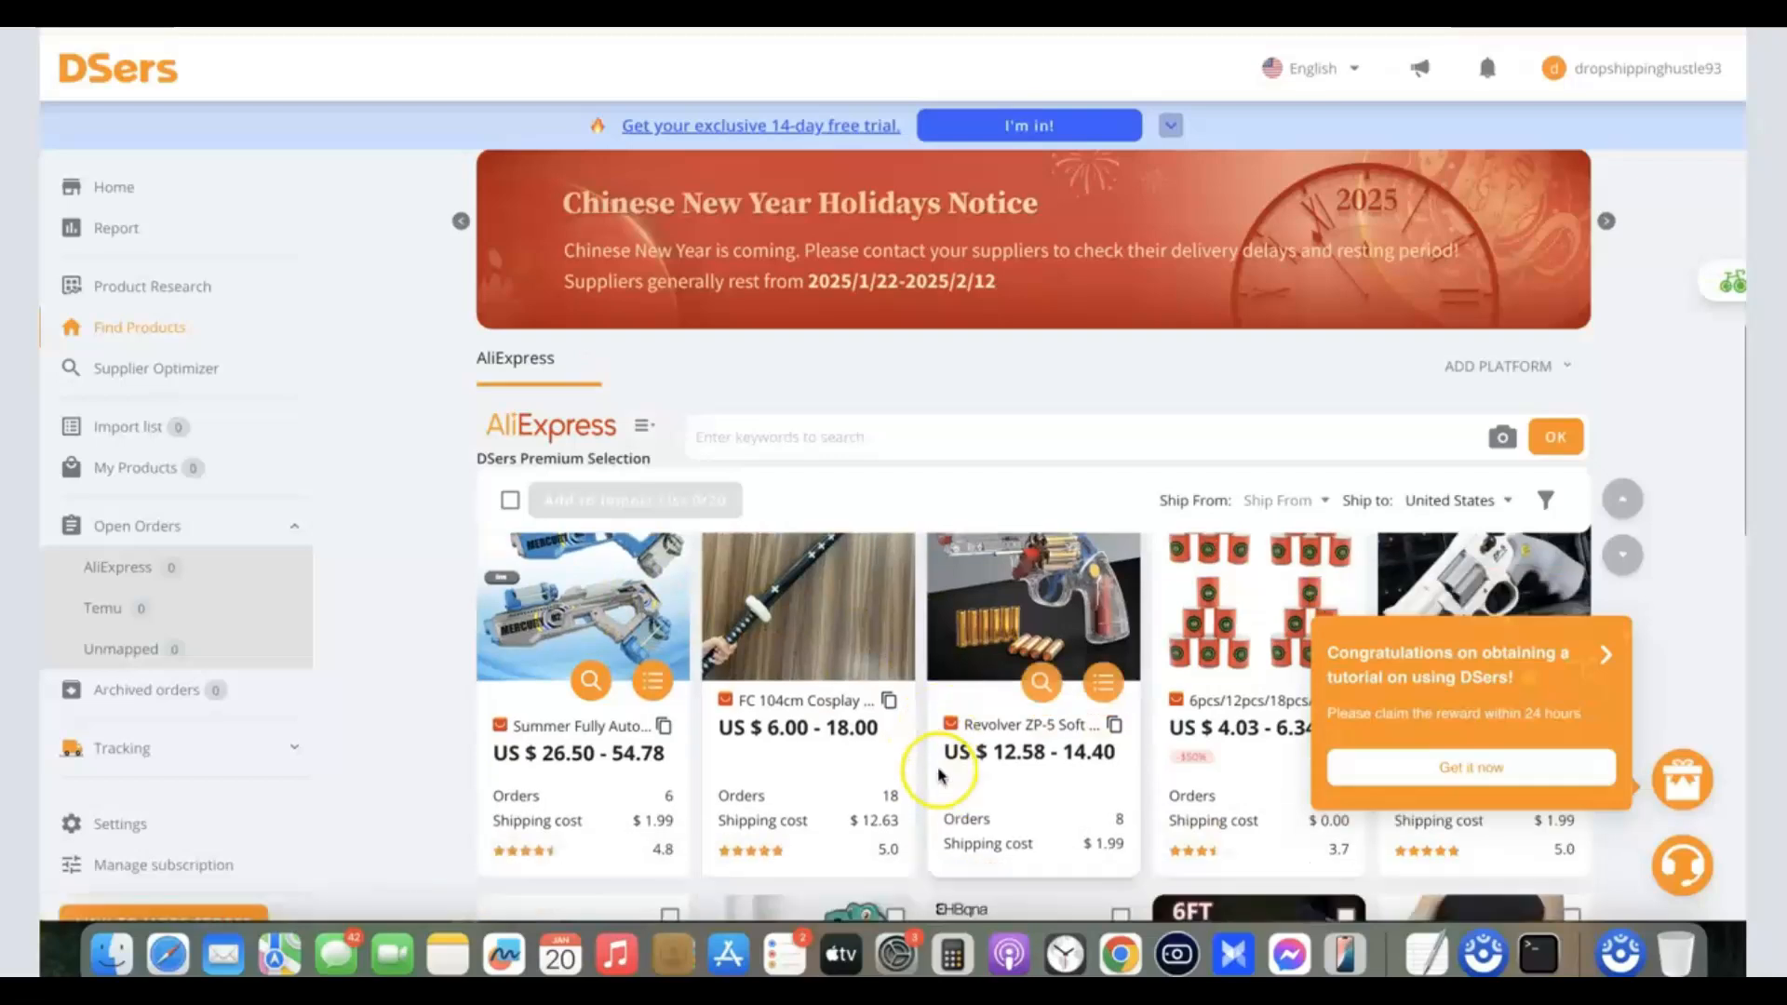
{"action": "scroll", "coordinate": [938, 775], "scroll_direction": "down", "scroll_amount": 2}
{"action": "scroll", "coordinate": [1005, 763], "scroll_direction": "up", "scroll_amount": 1}
{"action": "scroll", "coordinate": [987, 763], "scroll_direction": "down", "scroll_amount": 3}
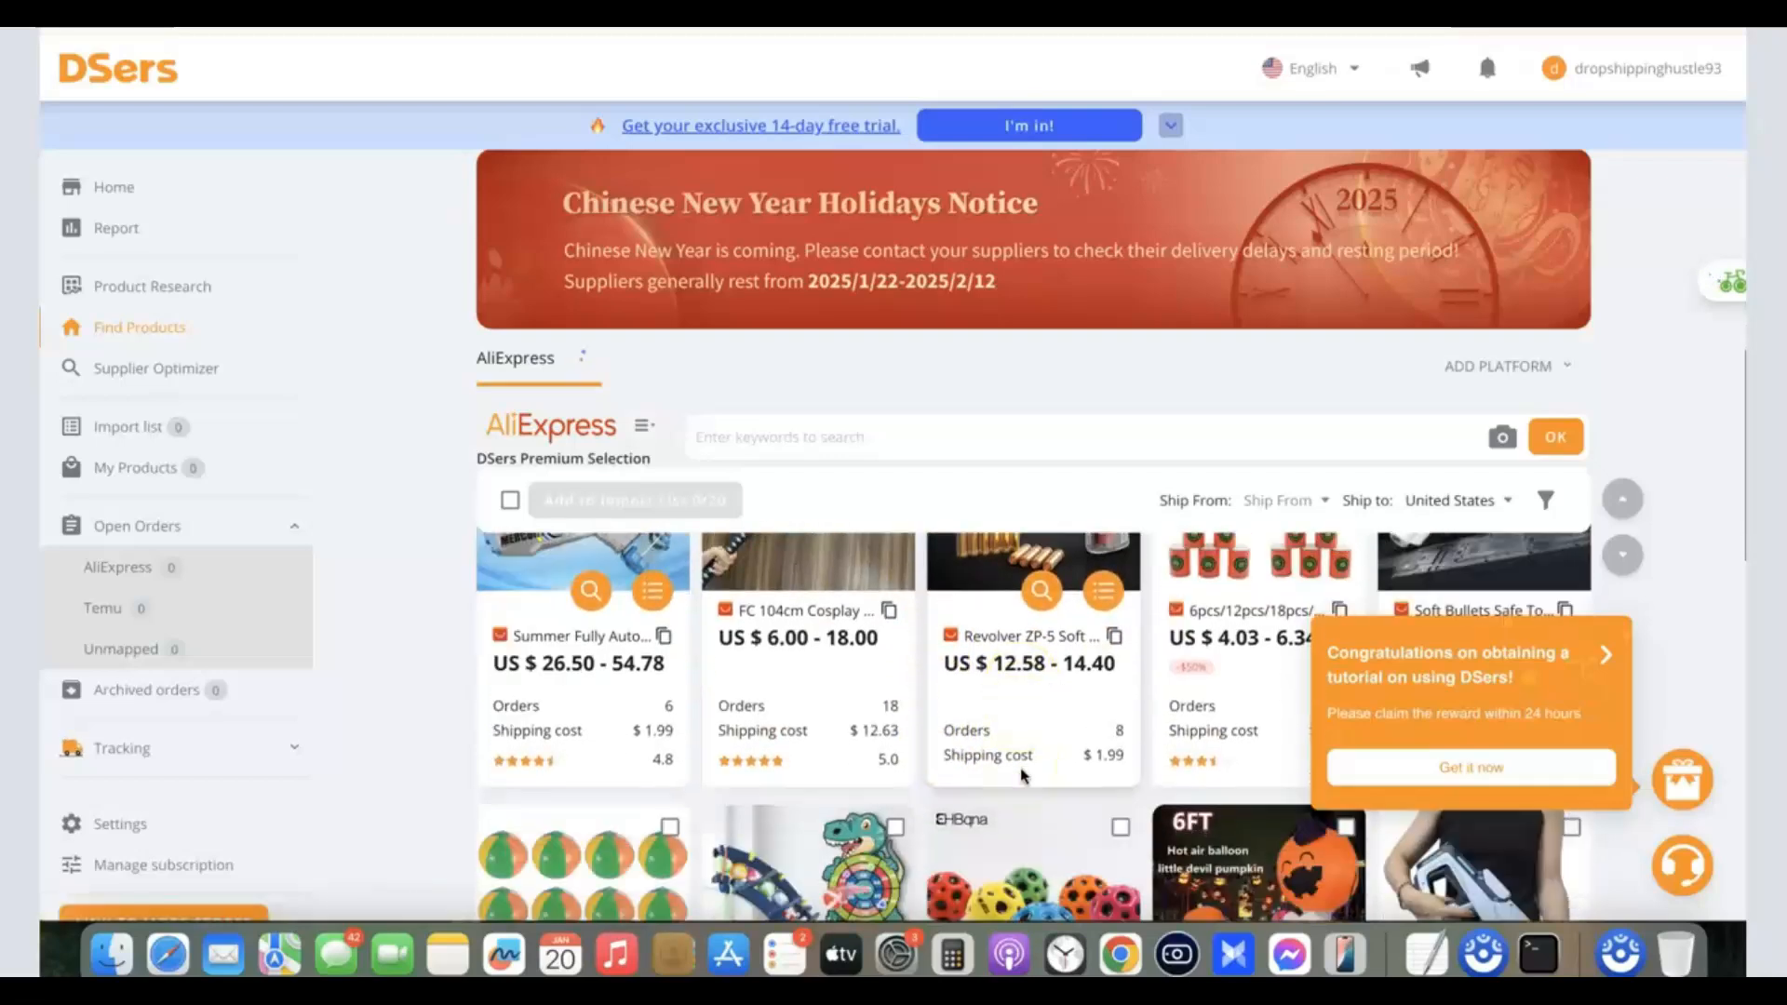
{"action": "scroll", "coordinate": [1023, 777], "scroll_direction": "up", "scroll_amount": 3}
{"action": "scroll", "coordinate": [1163, 716], "scroll_direction": "down", "scroll_amount": 4}
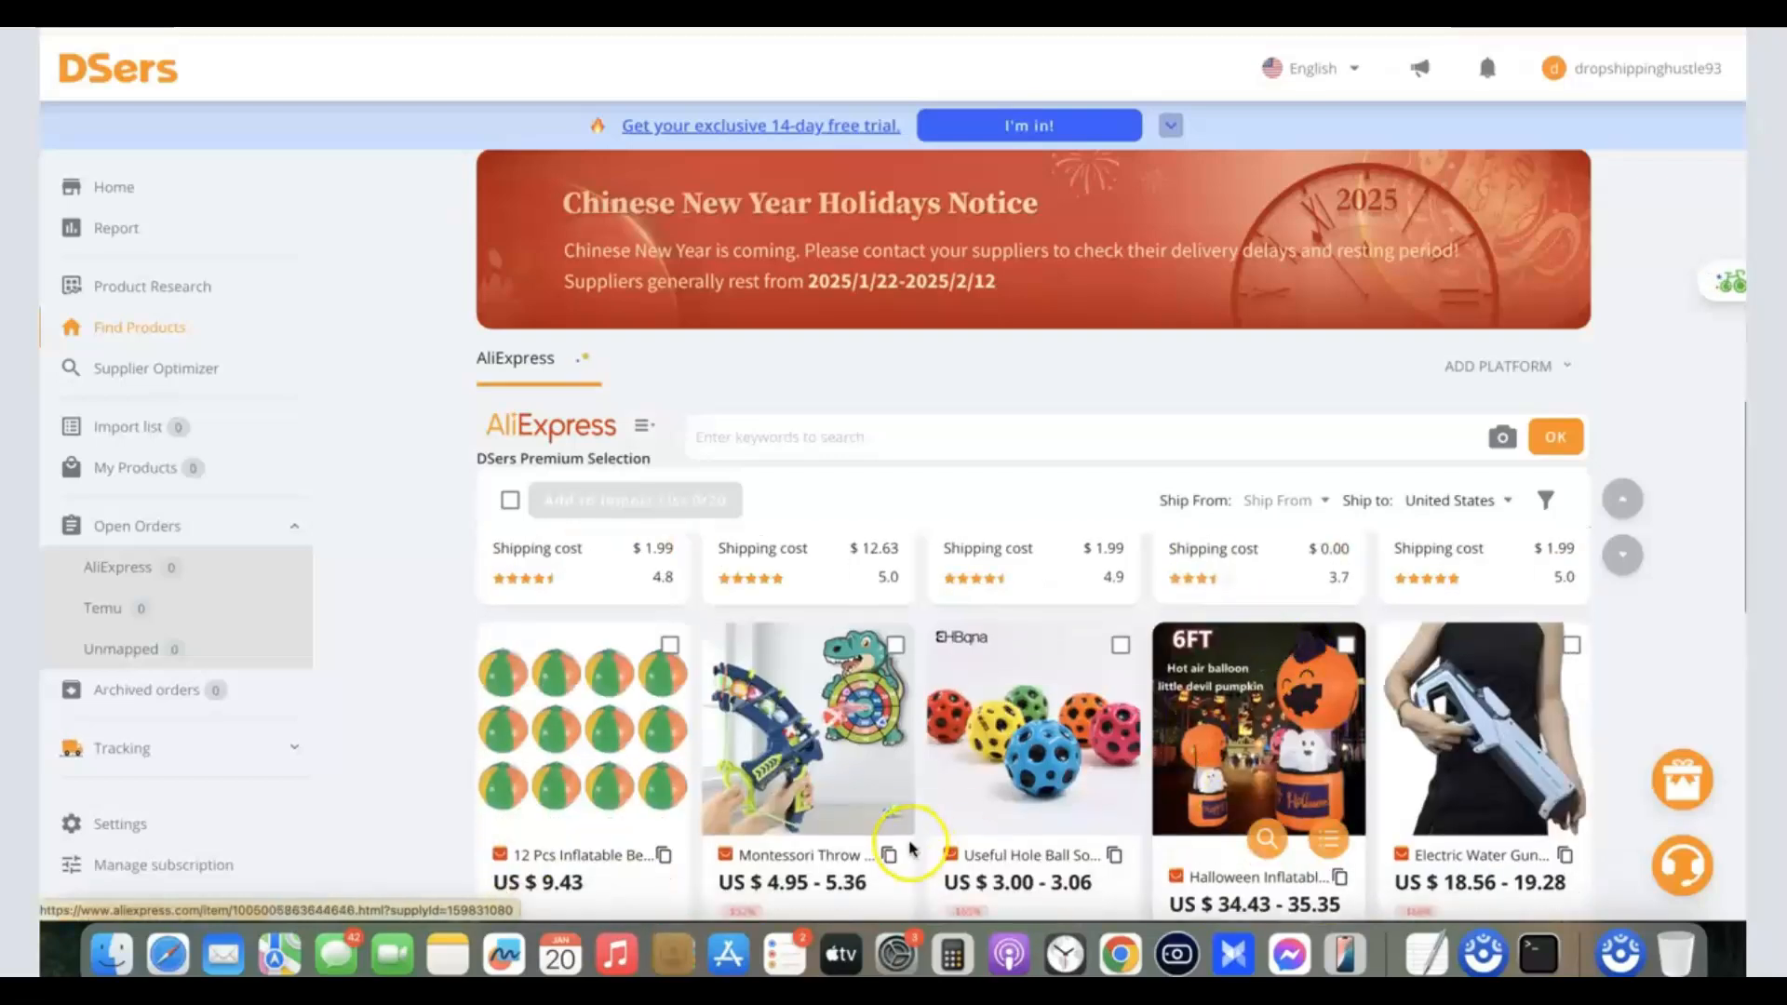
{"action": "scroll", "coordinate": [877, 724], "scroll_direction": "down", "scroll_amount": 1}
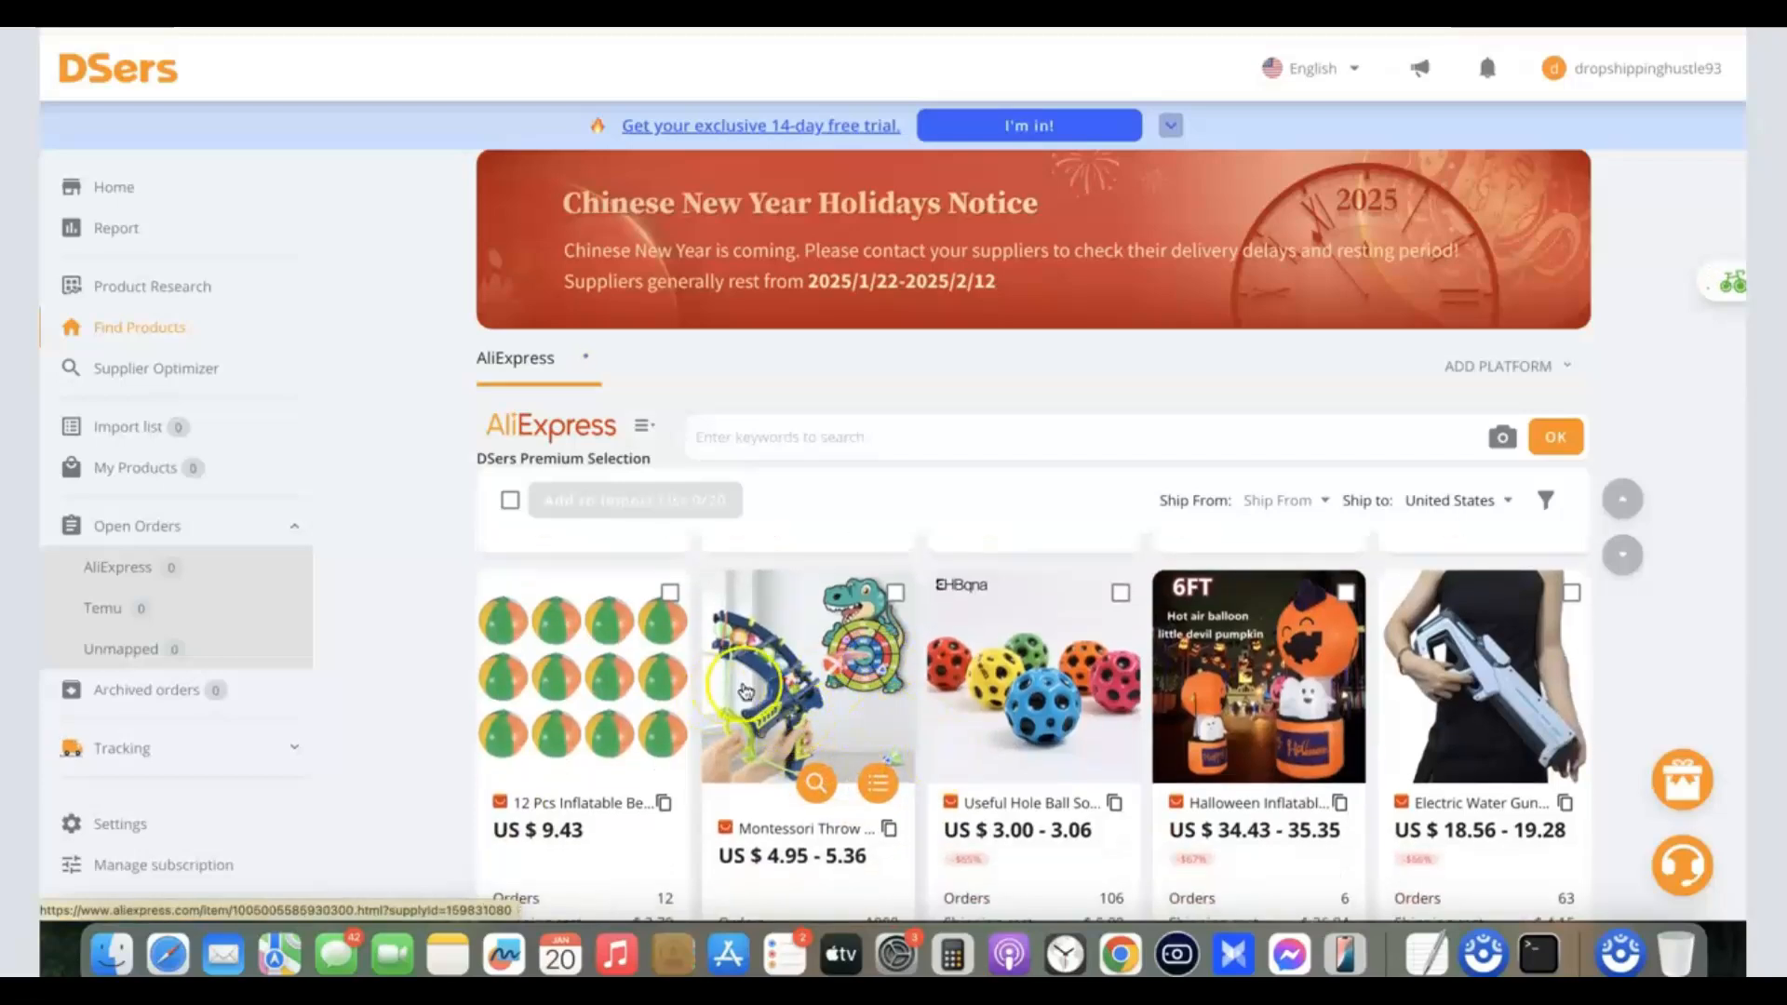
{"action": "left_click", "coordinate": [810, 692]}
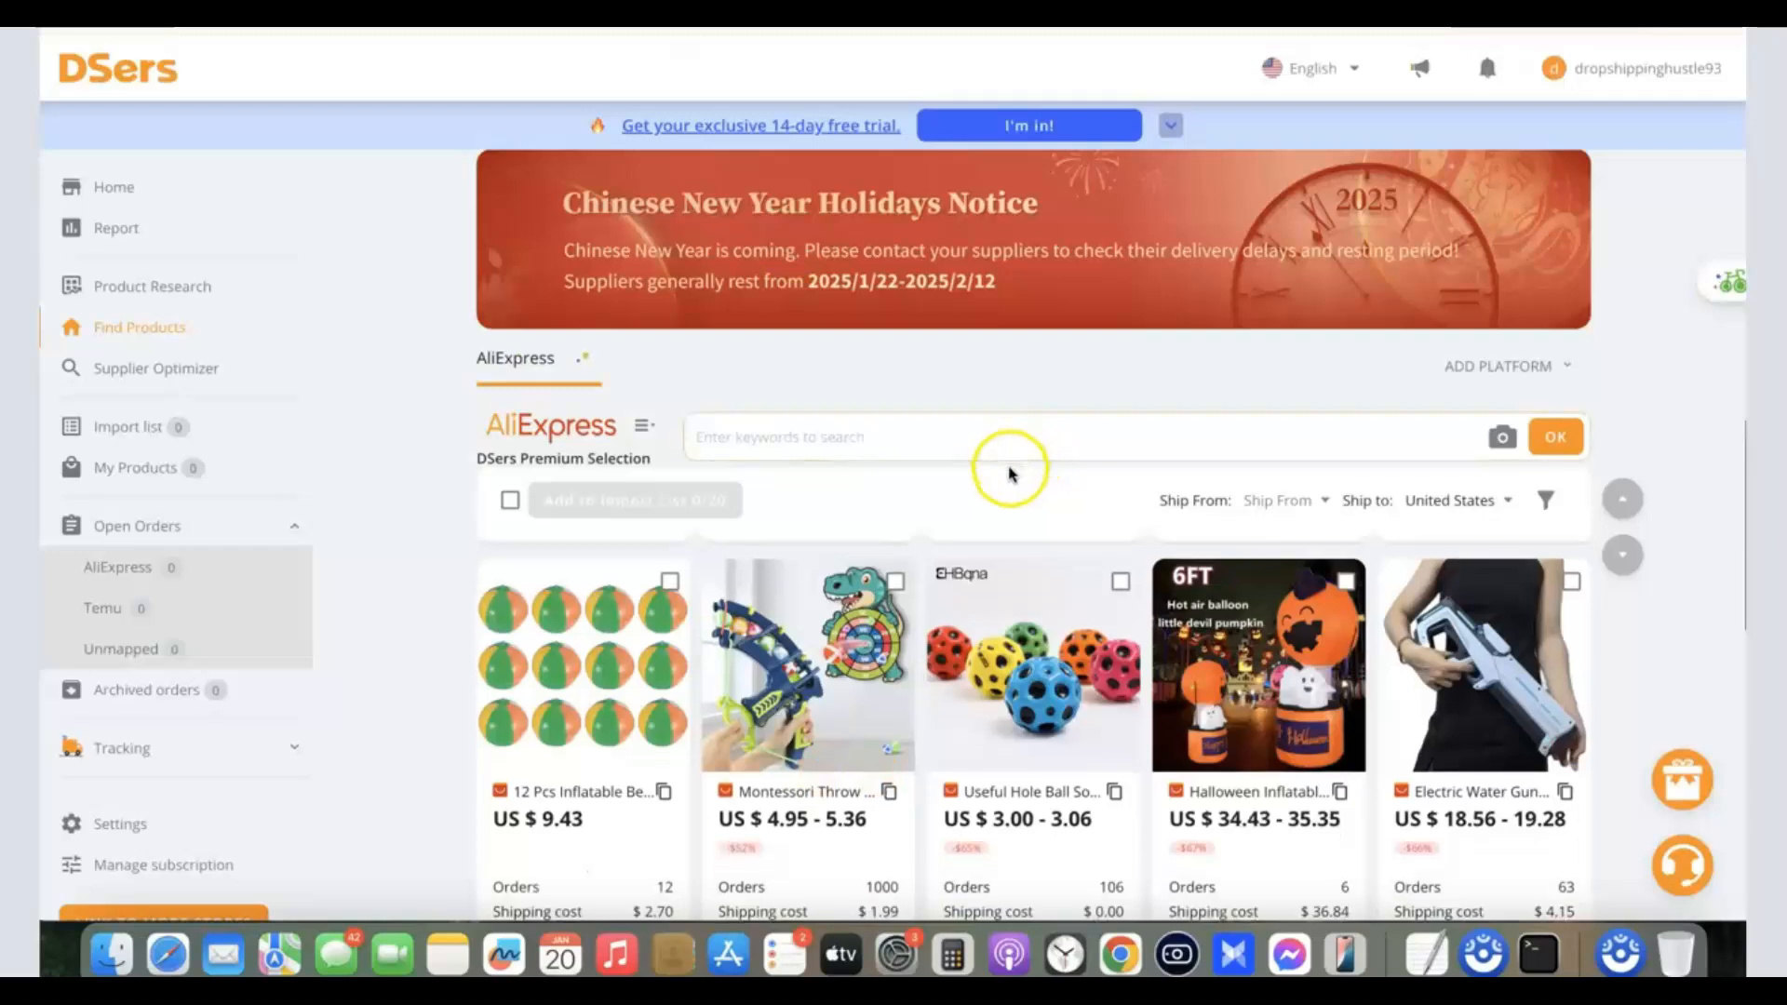
{"action": "mouse_move", "coordinate": [829, 762]}
{"action": "scroll", "coordinate": [833, 768], "scroll_direction": "up", "scroll_amount": 1}
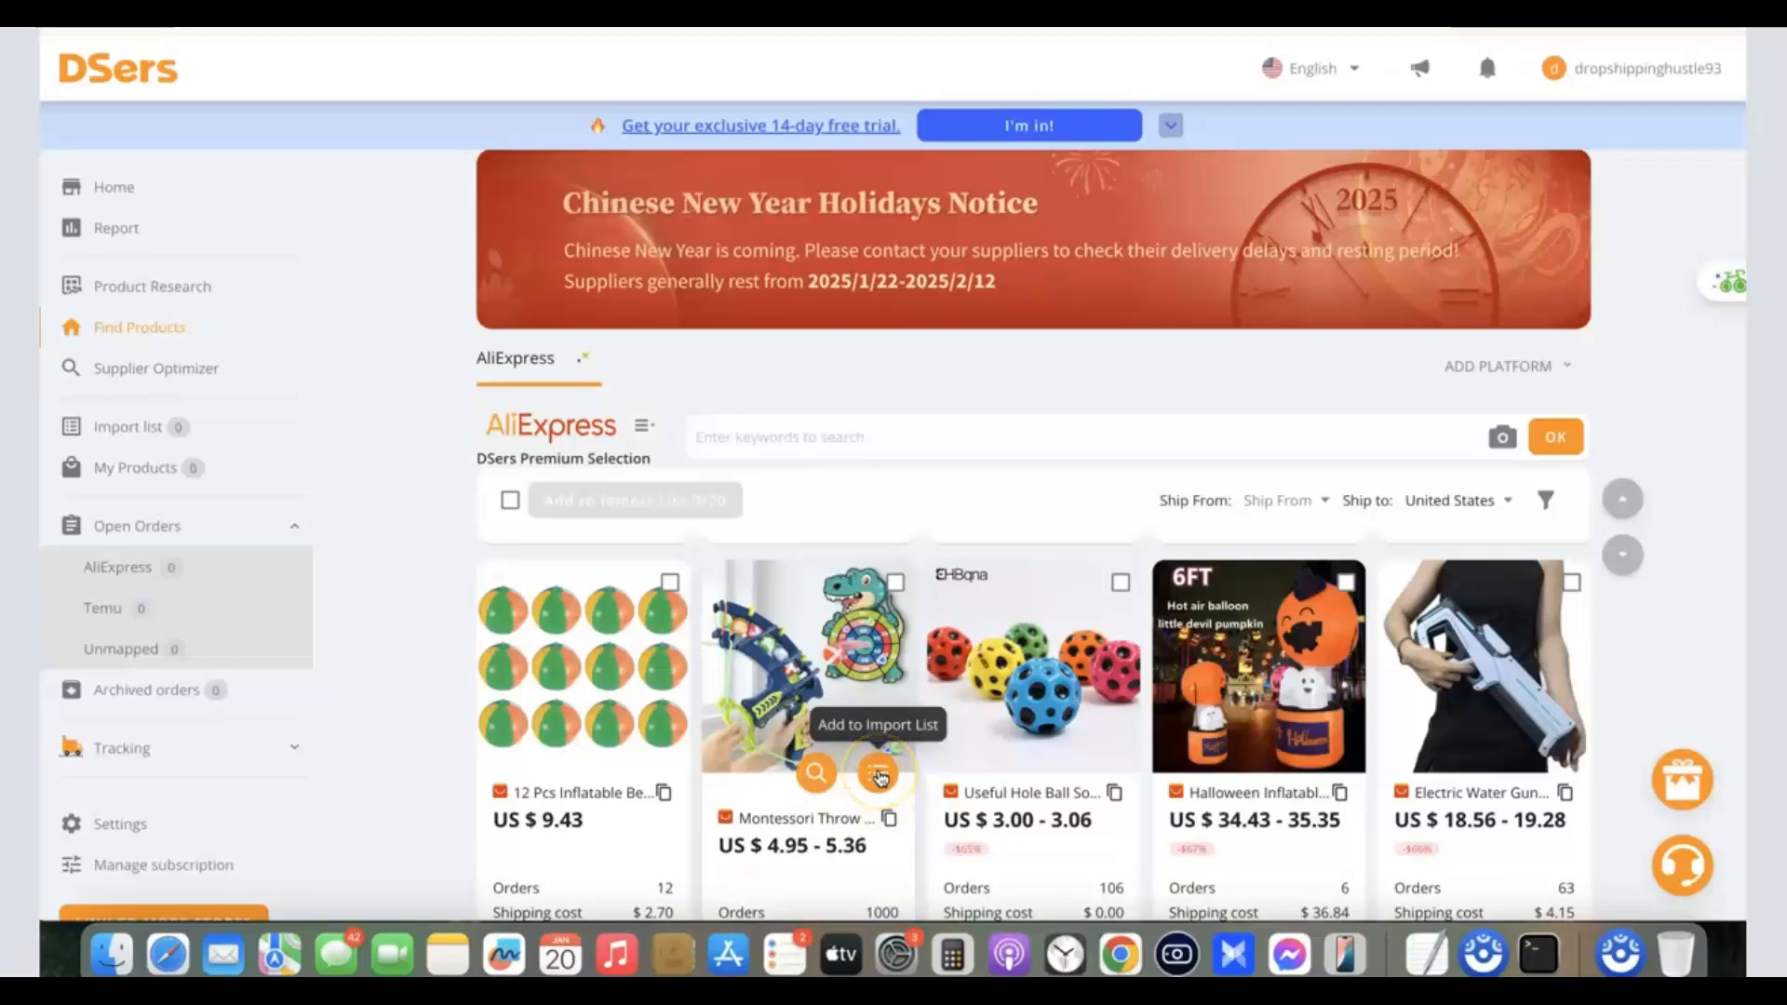
- Add the Montessori Throw toy to the Import List in English and check it there
{"action": "left_click", "coordinate": [878, 773]}
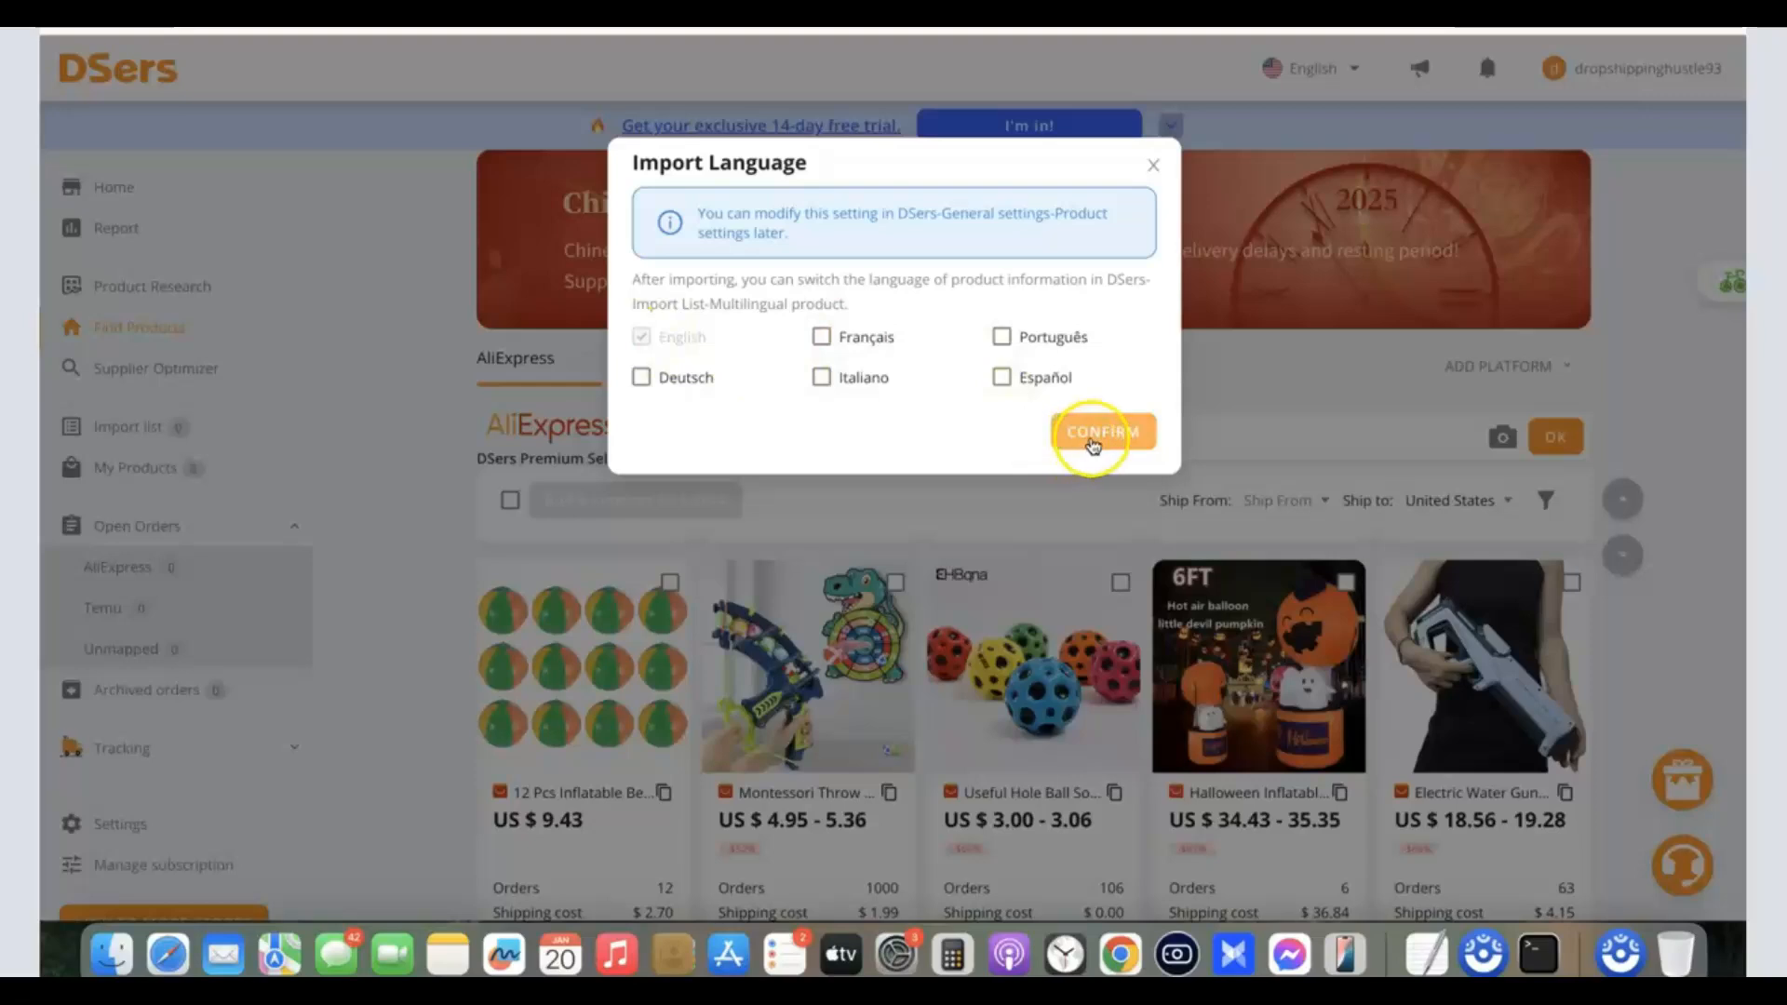
{"action": "left_click", "coordinate": [1098, 434]}
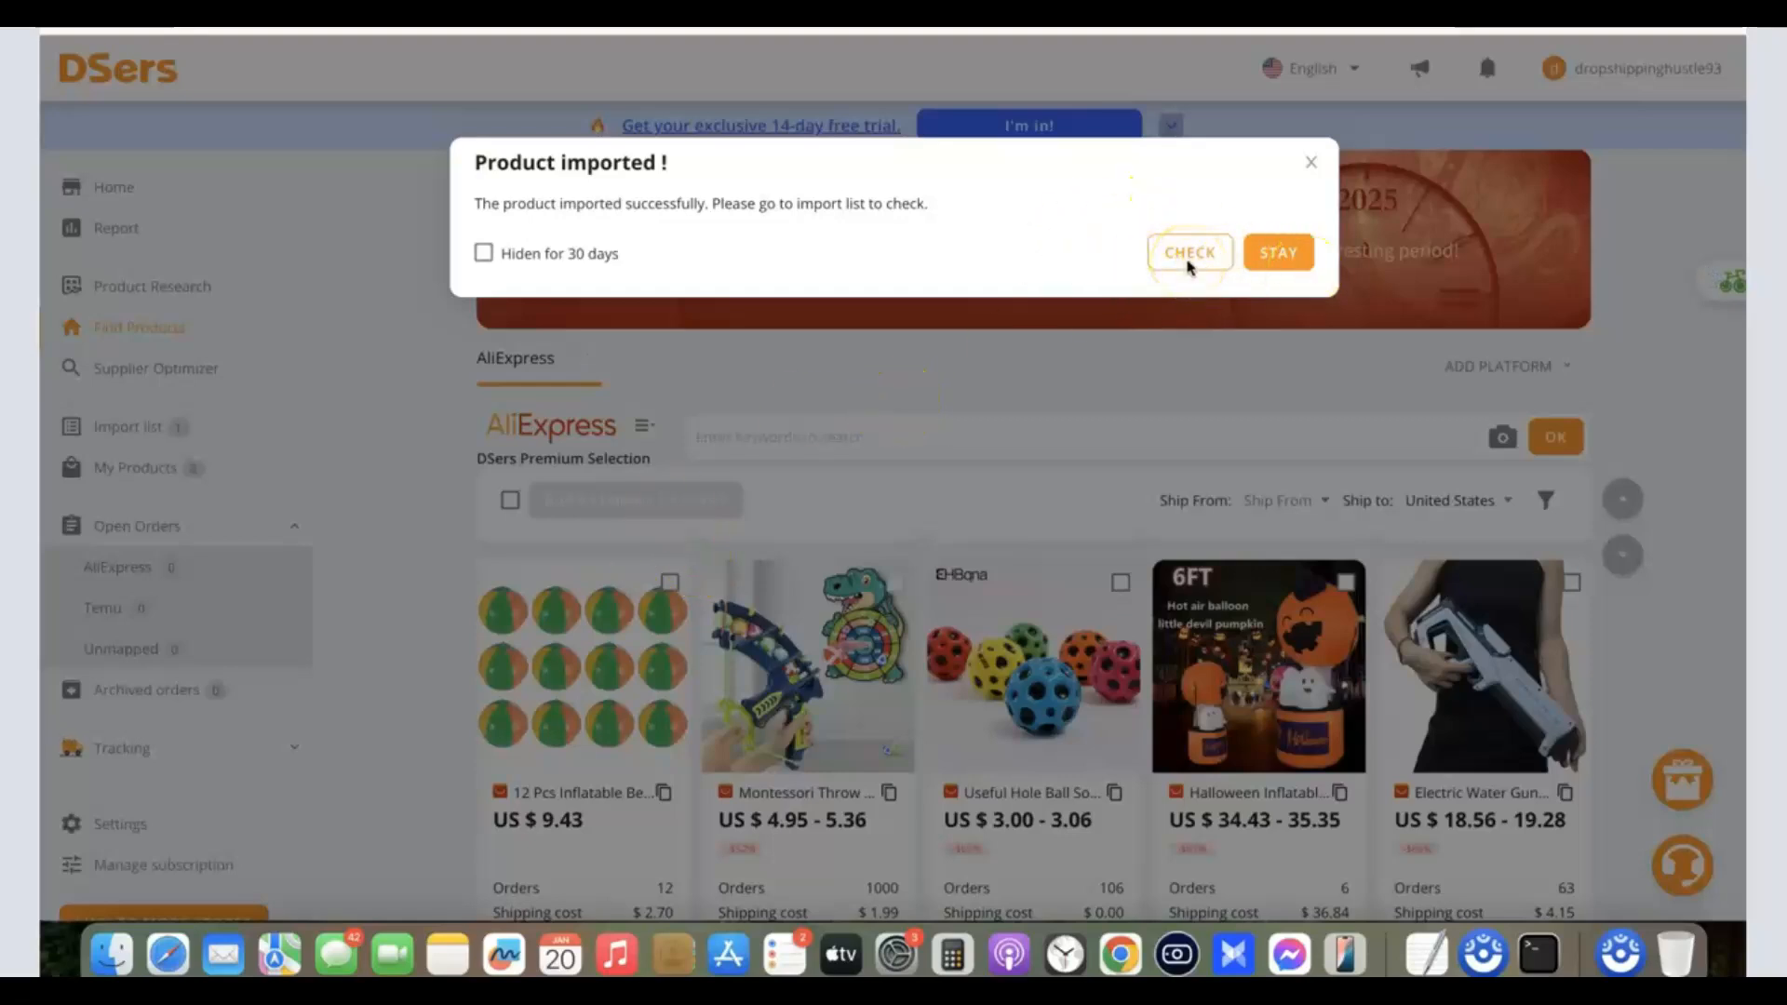
{"action": "left_click", "coordinate": [1289, 255]}
{"action": "left_click", "coordinate": [1188, 255]}
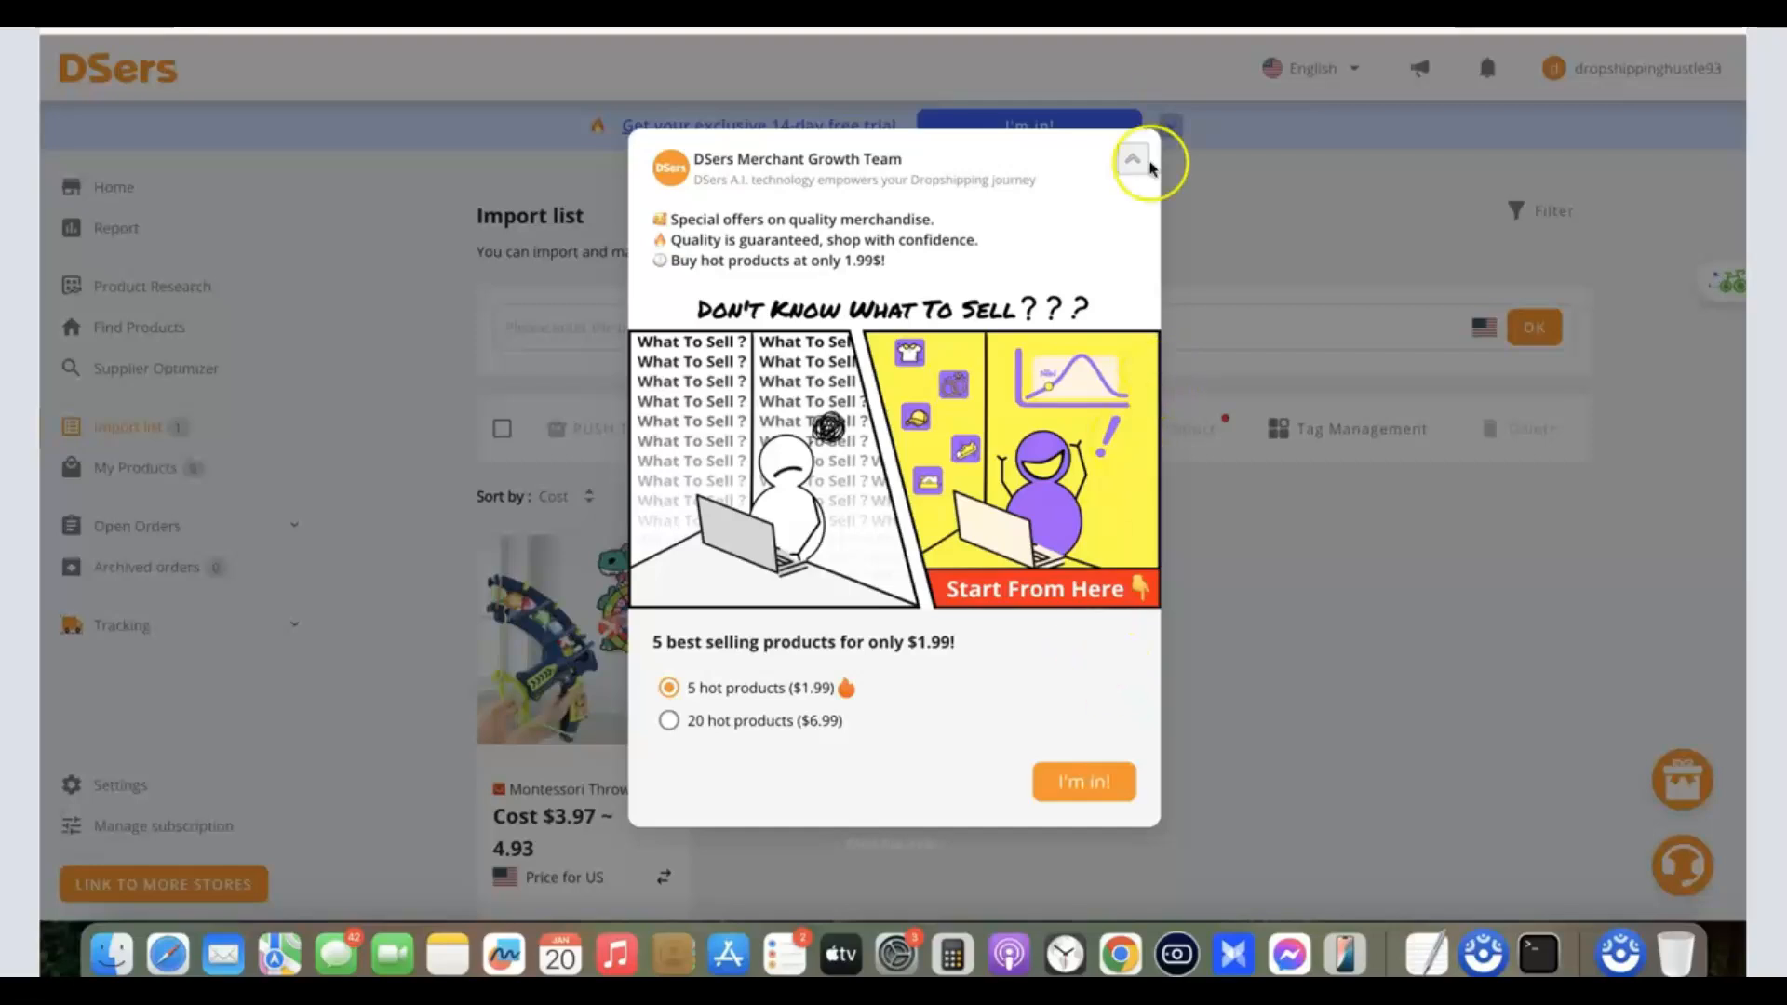
- Close the Merchant Growth popup and open the Montessori toy's Edit Product Detail page
{"action": "left_click", "coordinate": [1131, 160]}
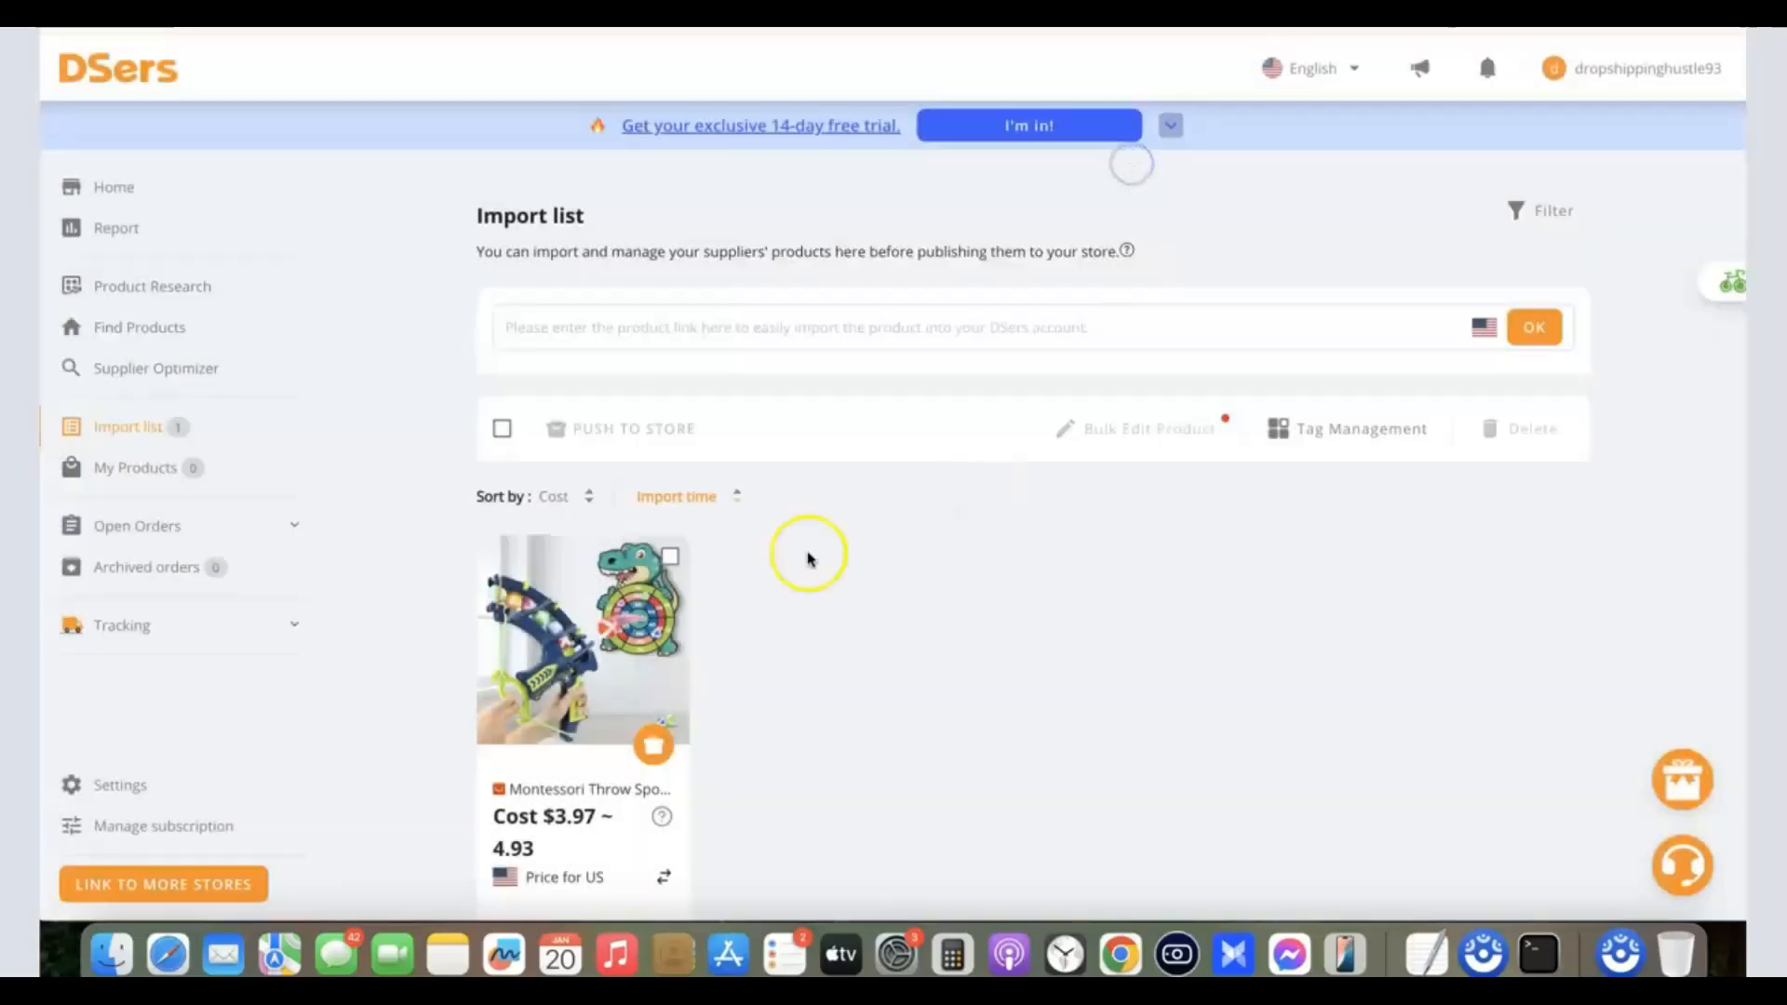
{"action": "scroll", "coordinate": [781, 453], "scroll_direction": "down", "scroll_amount": 5}
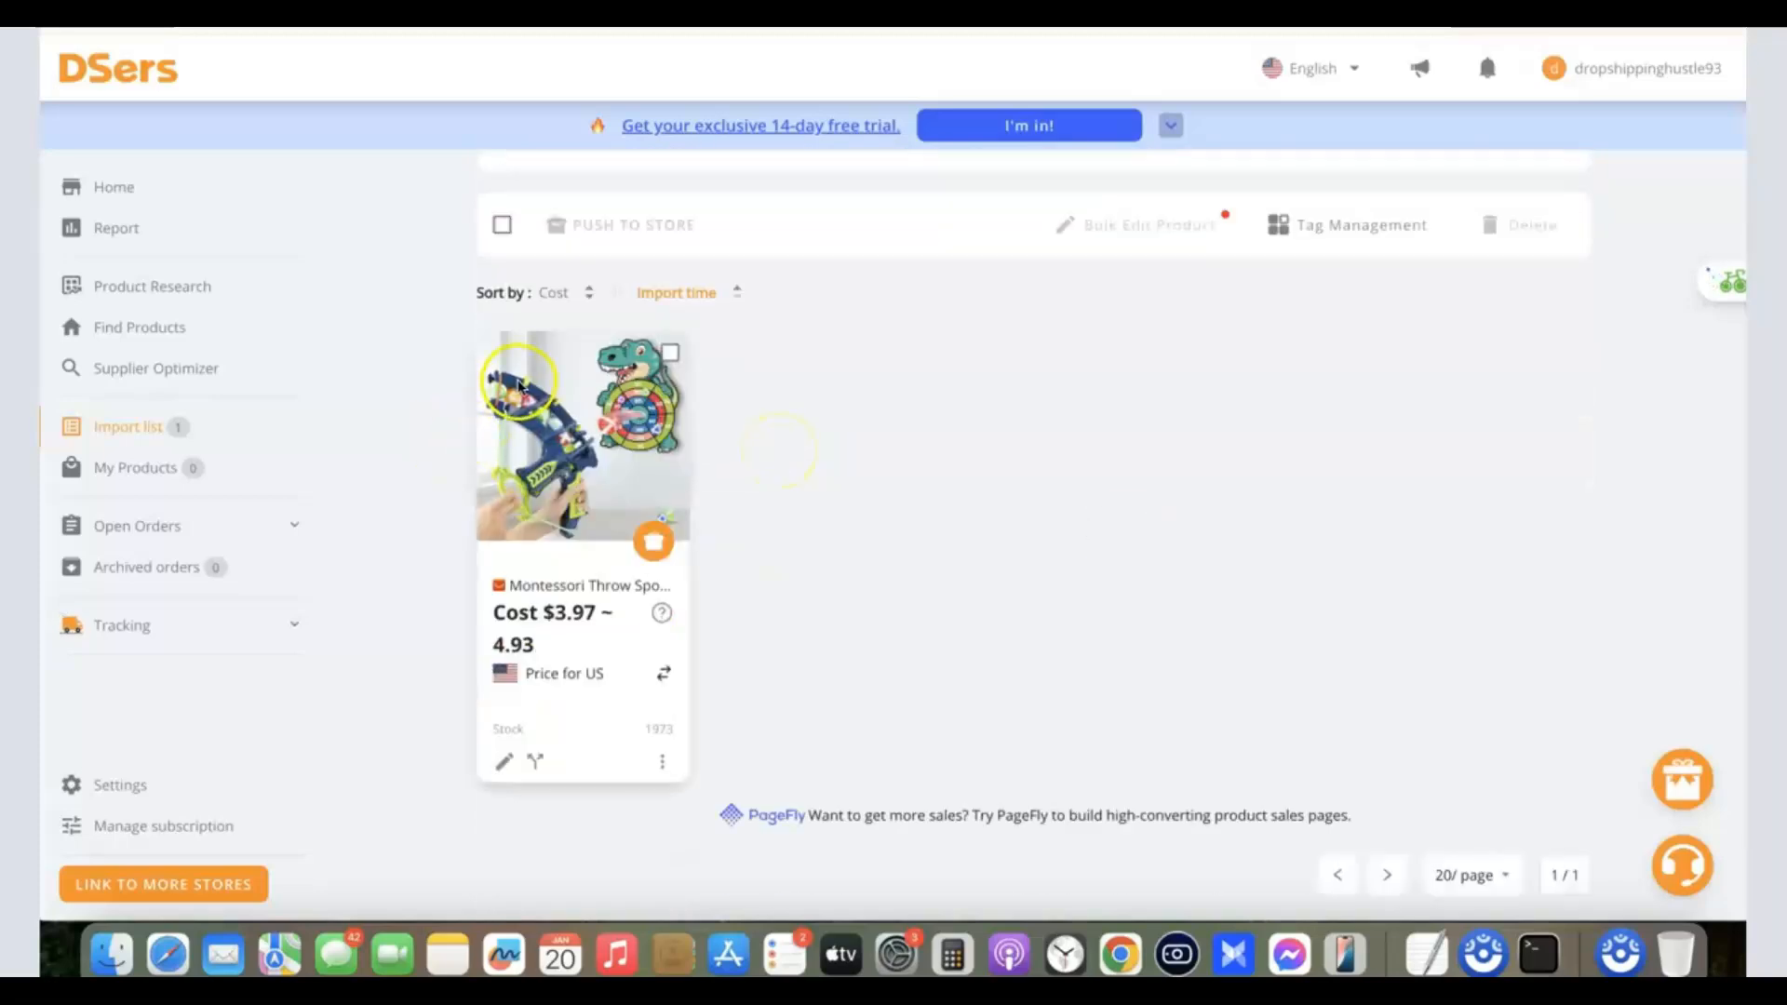
{"action": "scroll", "coordinate": [1031, 446], "scroll_direction": "down", "scroll_amount": 2}
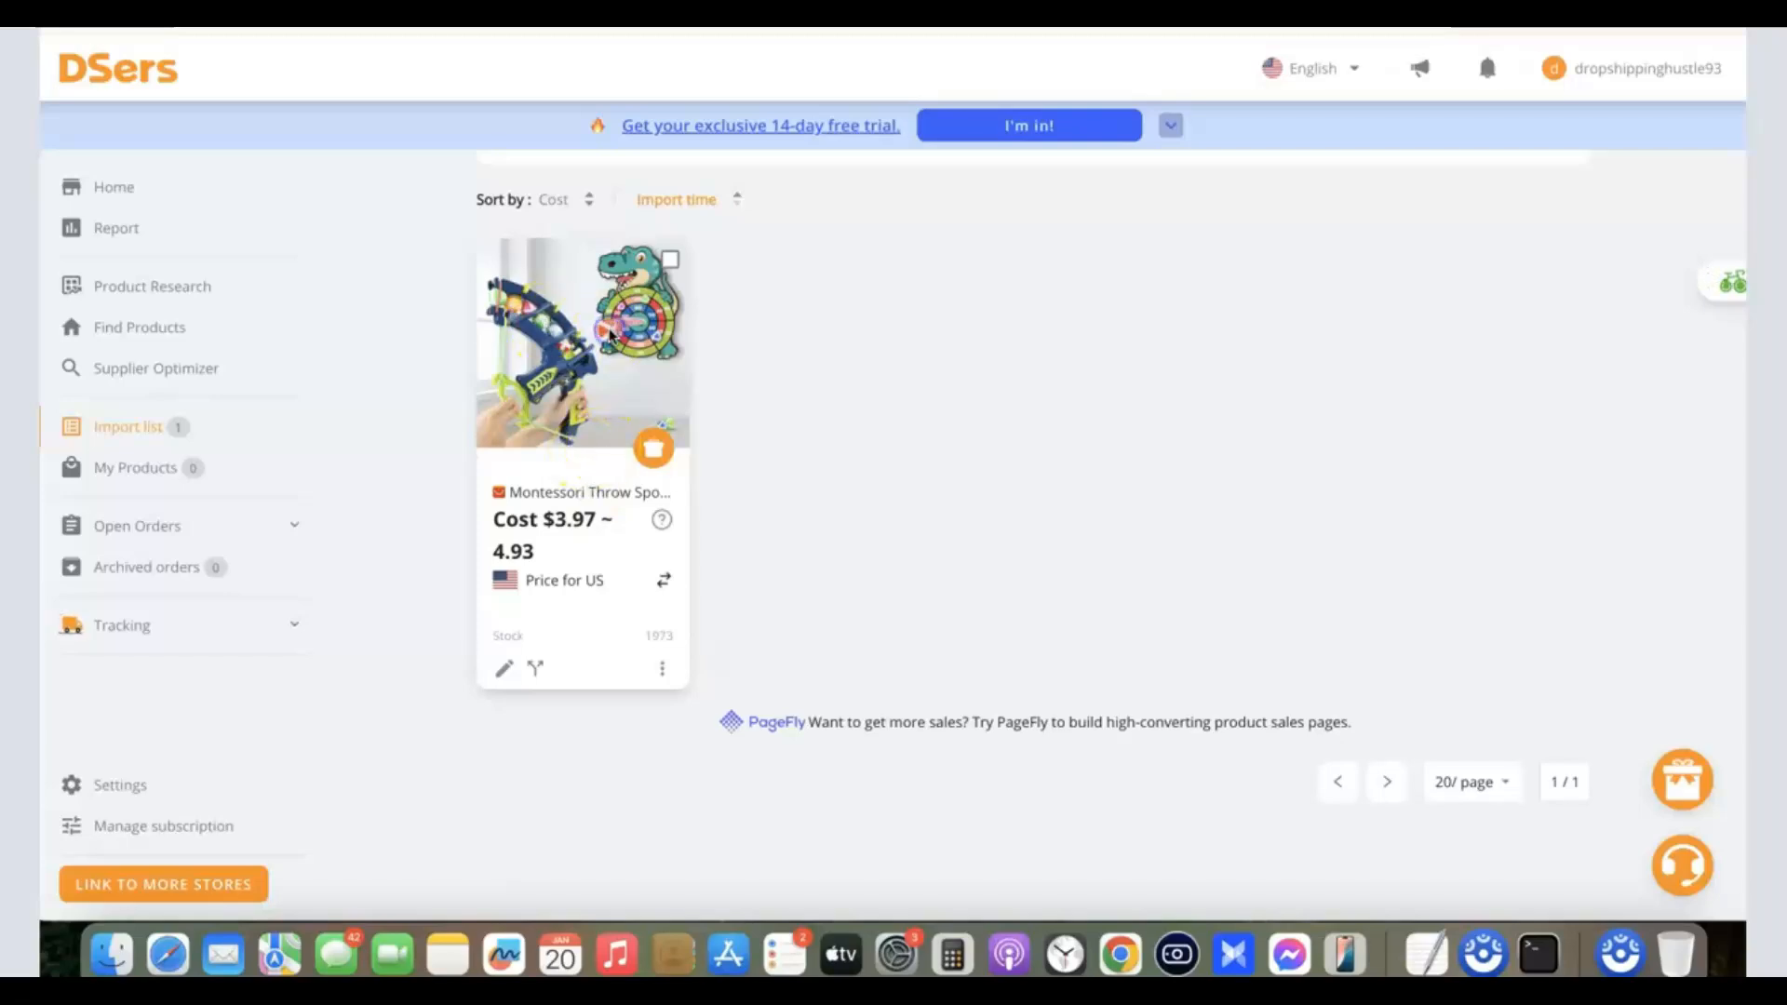
{"action": "left_click", "coordinate": [507, 668]}
- Cut the title down to 'Montessori Educational Children's Outdoor Game toy', capitalising Outdoor
{"action": "left_click", "coordinate": [507, 662]}
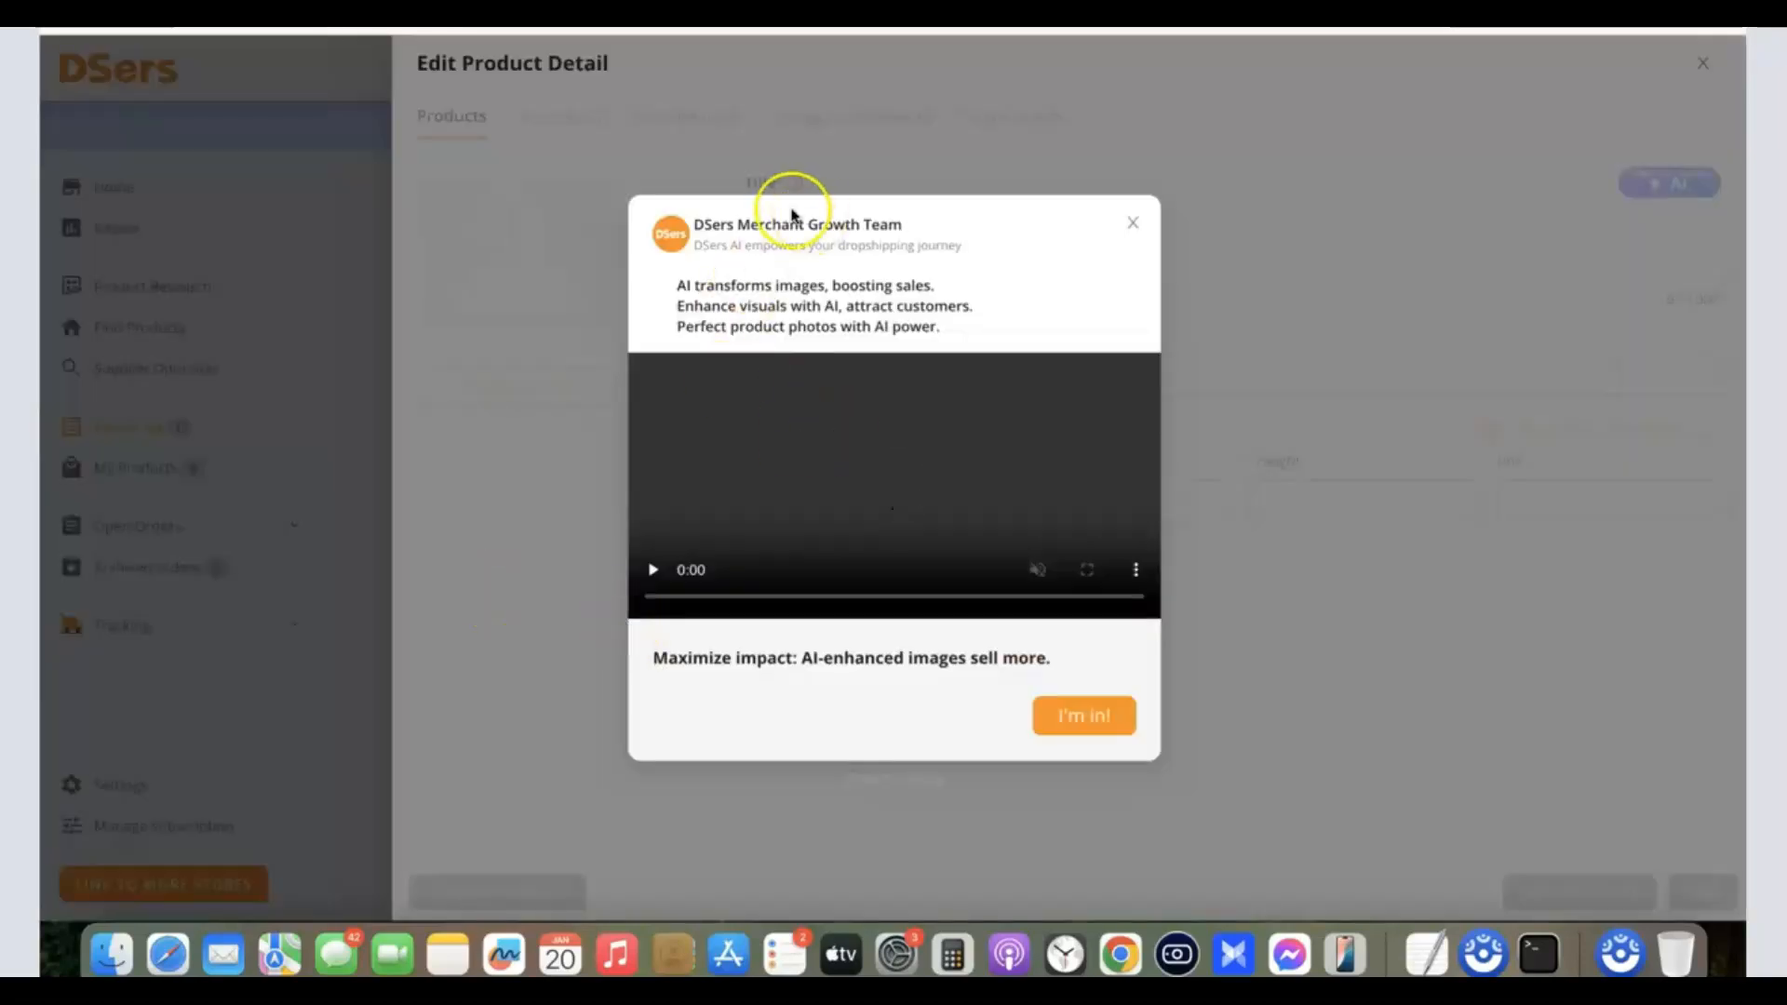
{"action": "key", "text": "Escape"}
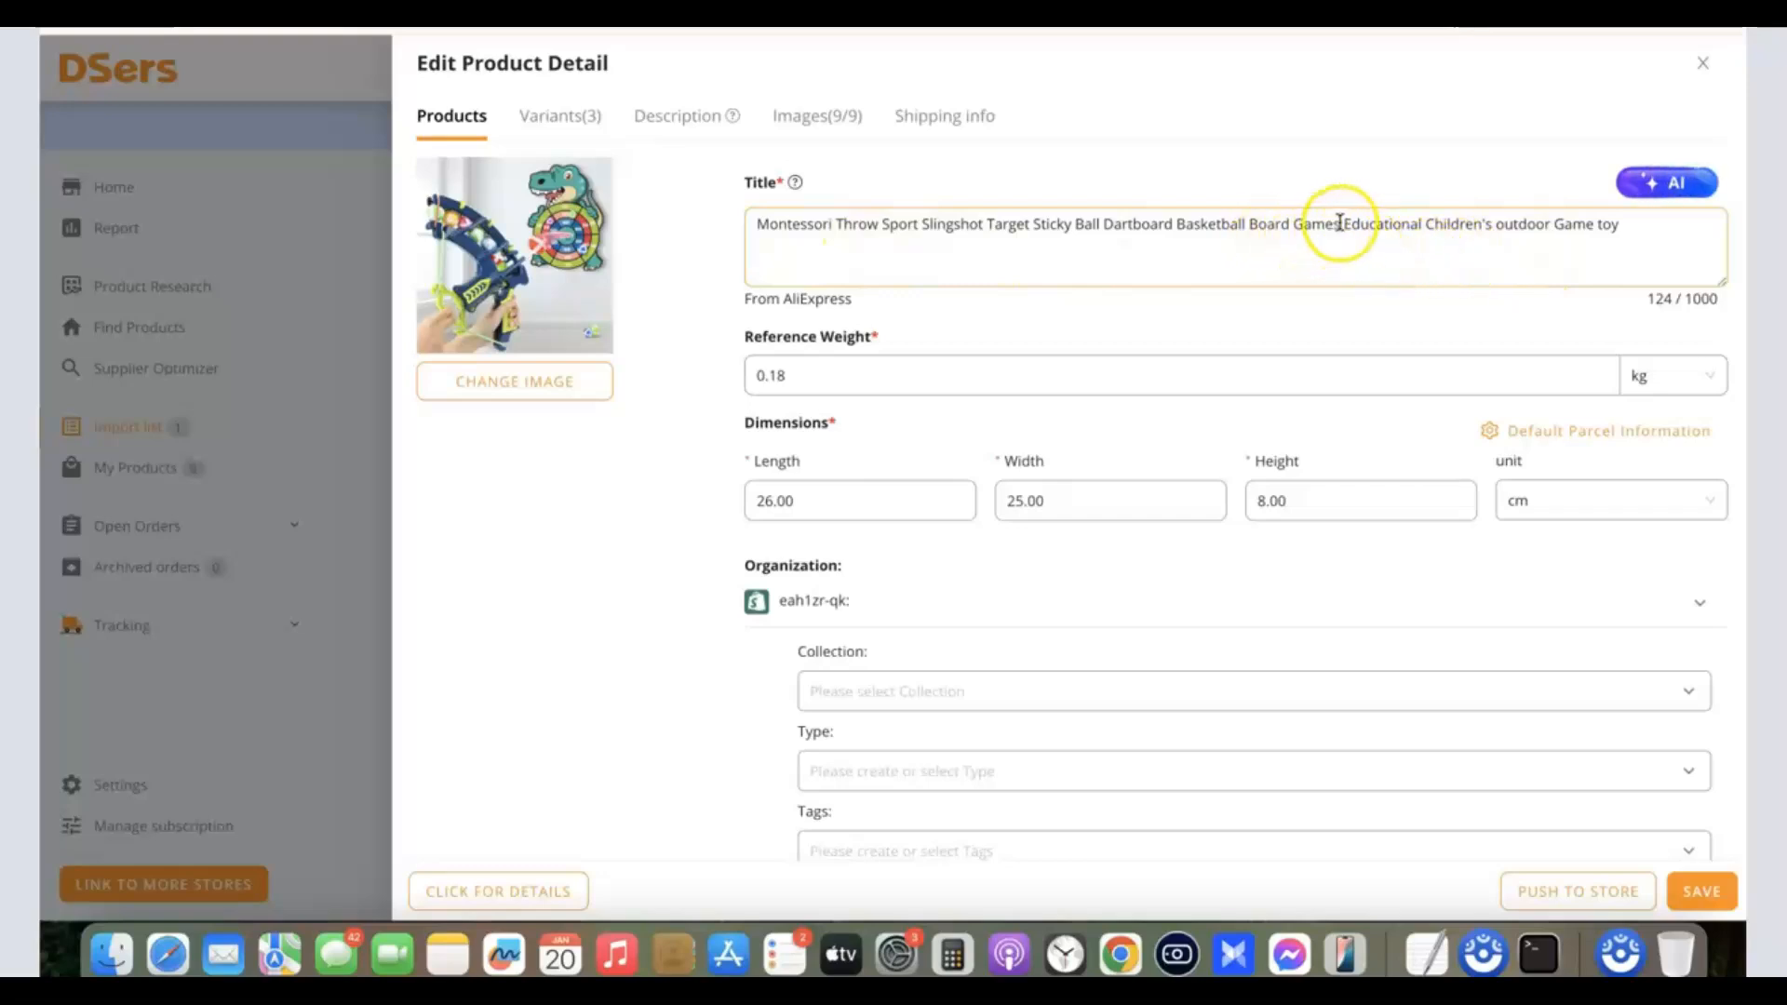
{"action": "left_click_drag", "start_coordinate": [1341, 223], "coordinate": [794, 213]}
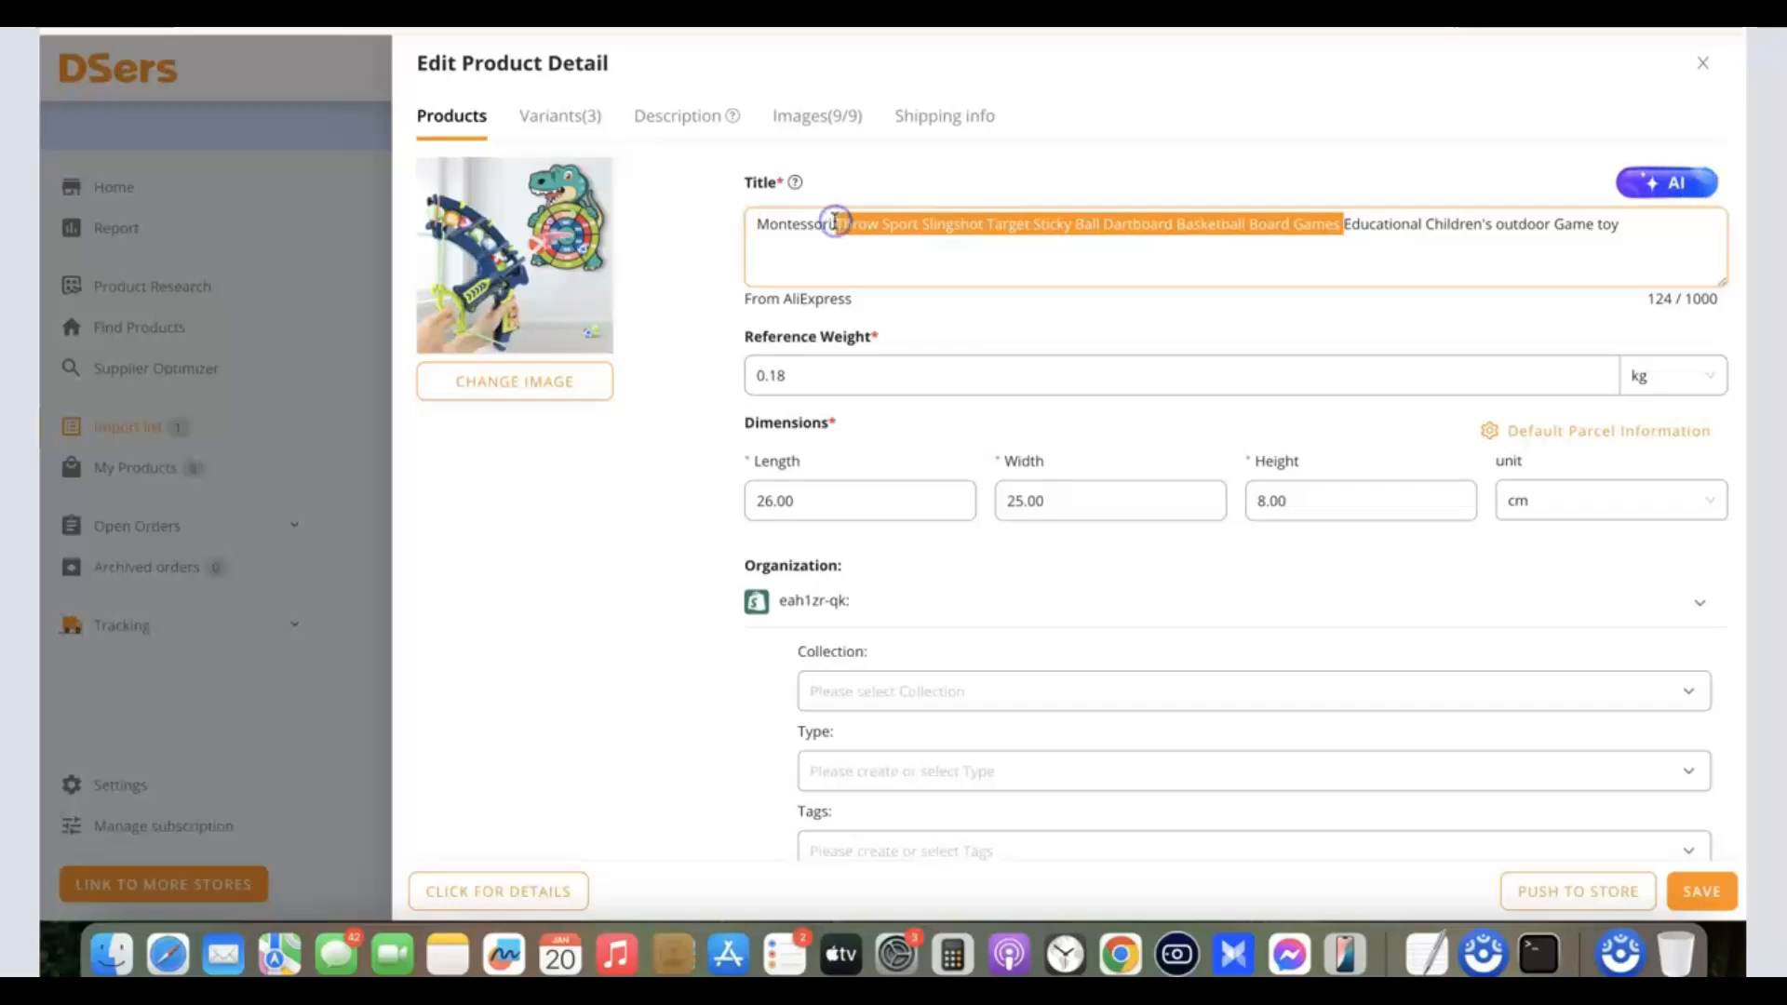
{"action": "key", "text": "BackSpace"}
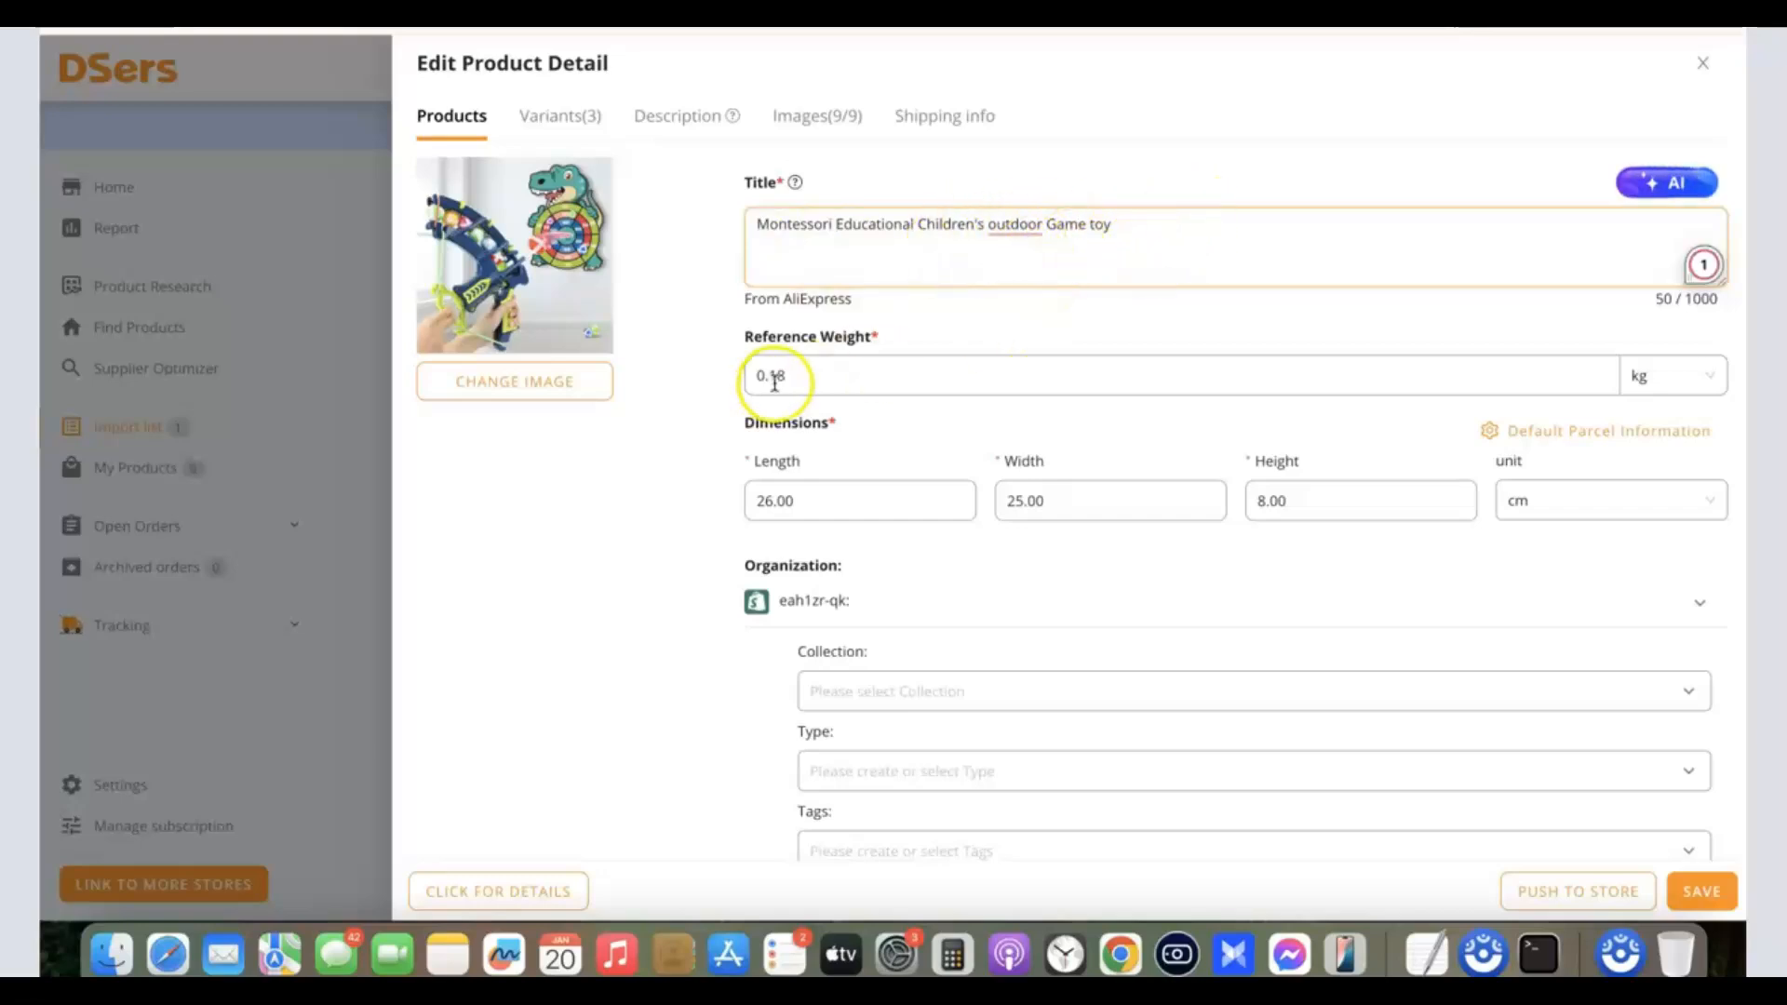
{"action": "left_click", "coordinate": [996, 224]}
{"action": "key", "text": "BackSpace"}
{"action": "type", "text": "O"}
- Save the new title, reopen the product editor and show its three colour variants
{"action": "scroll", "coordinate": [837, 307], "scroll_direction": "down", "scroll_amount": 2}
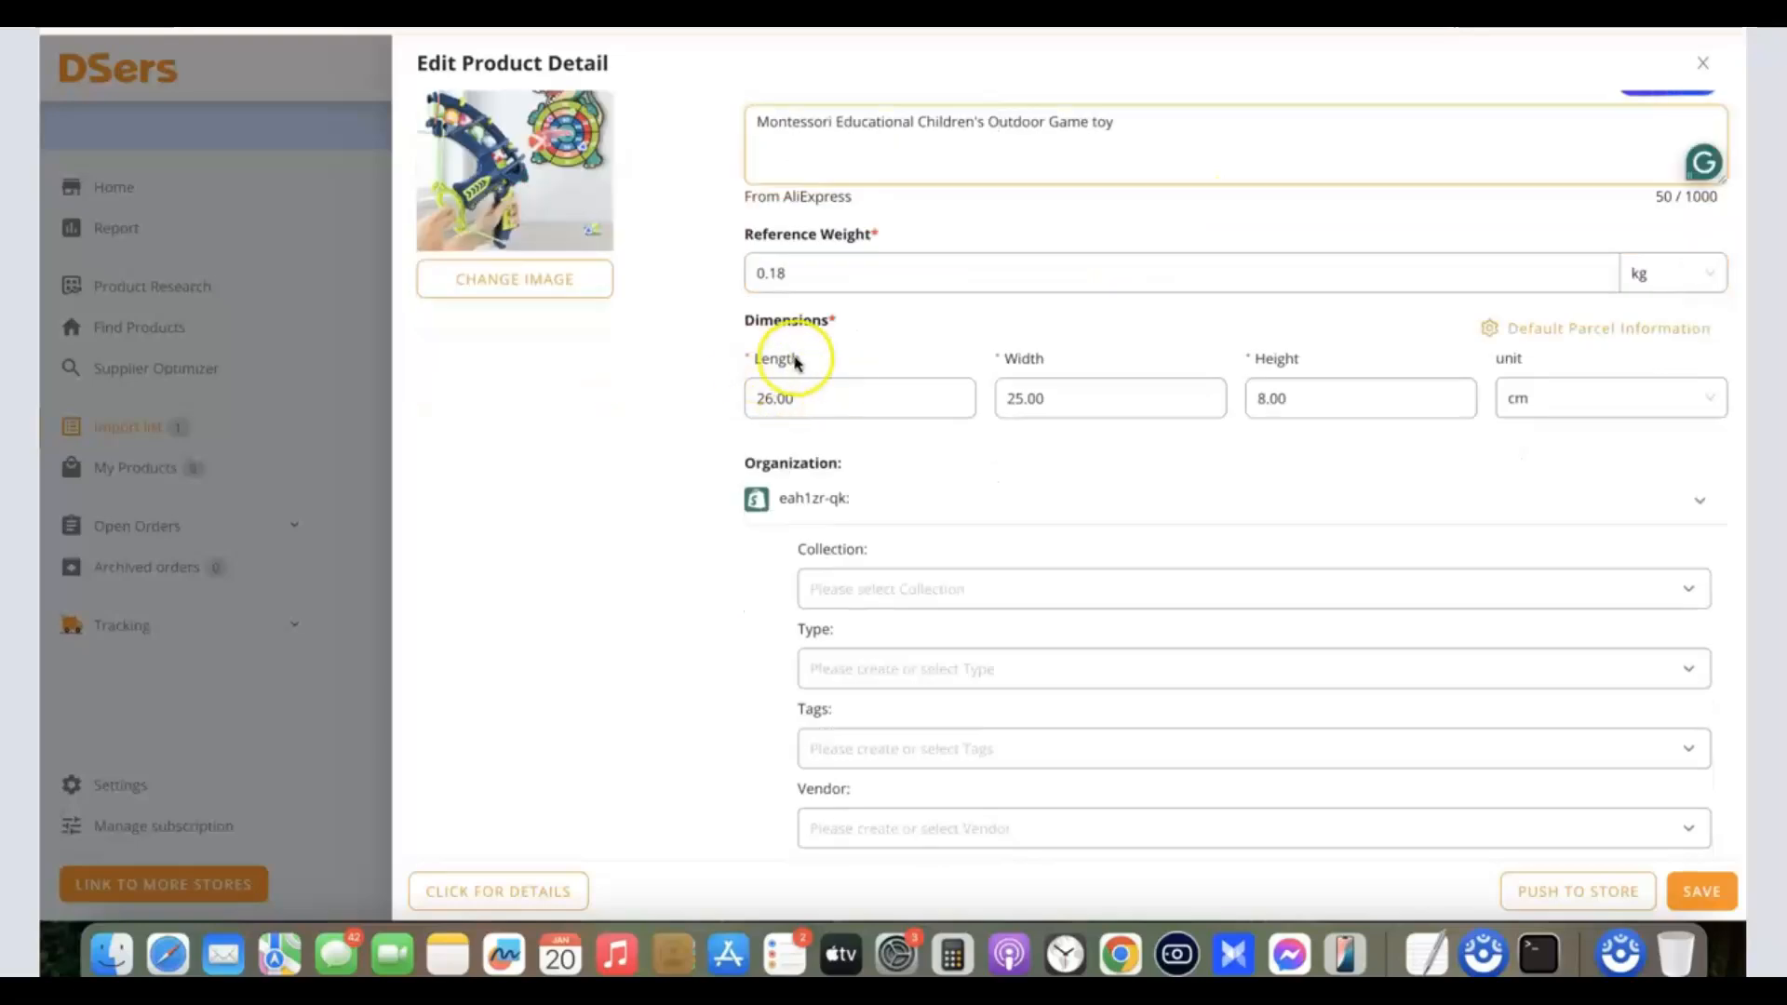
{"action": "scroll", "coordinate": [898, 319], "scroll_direction": "down", "scroll_amount": 3}
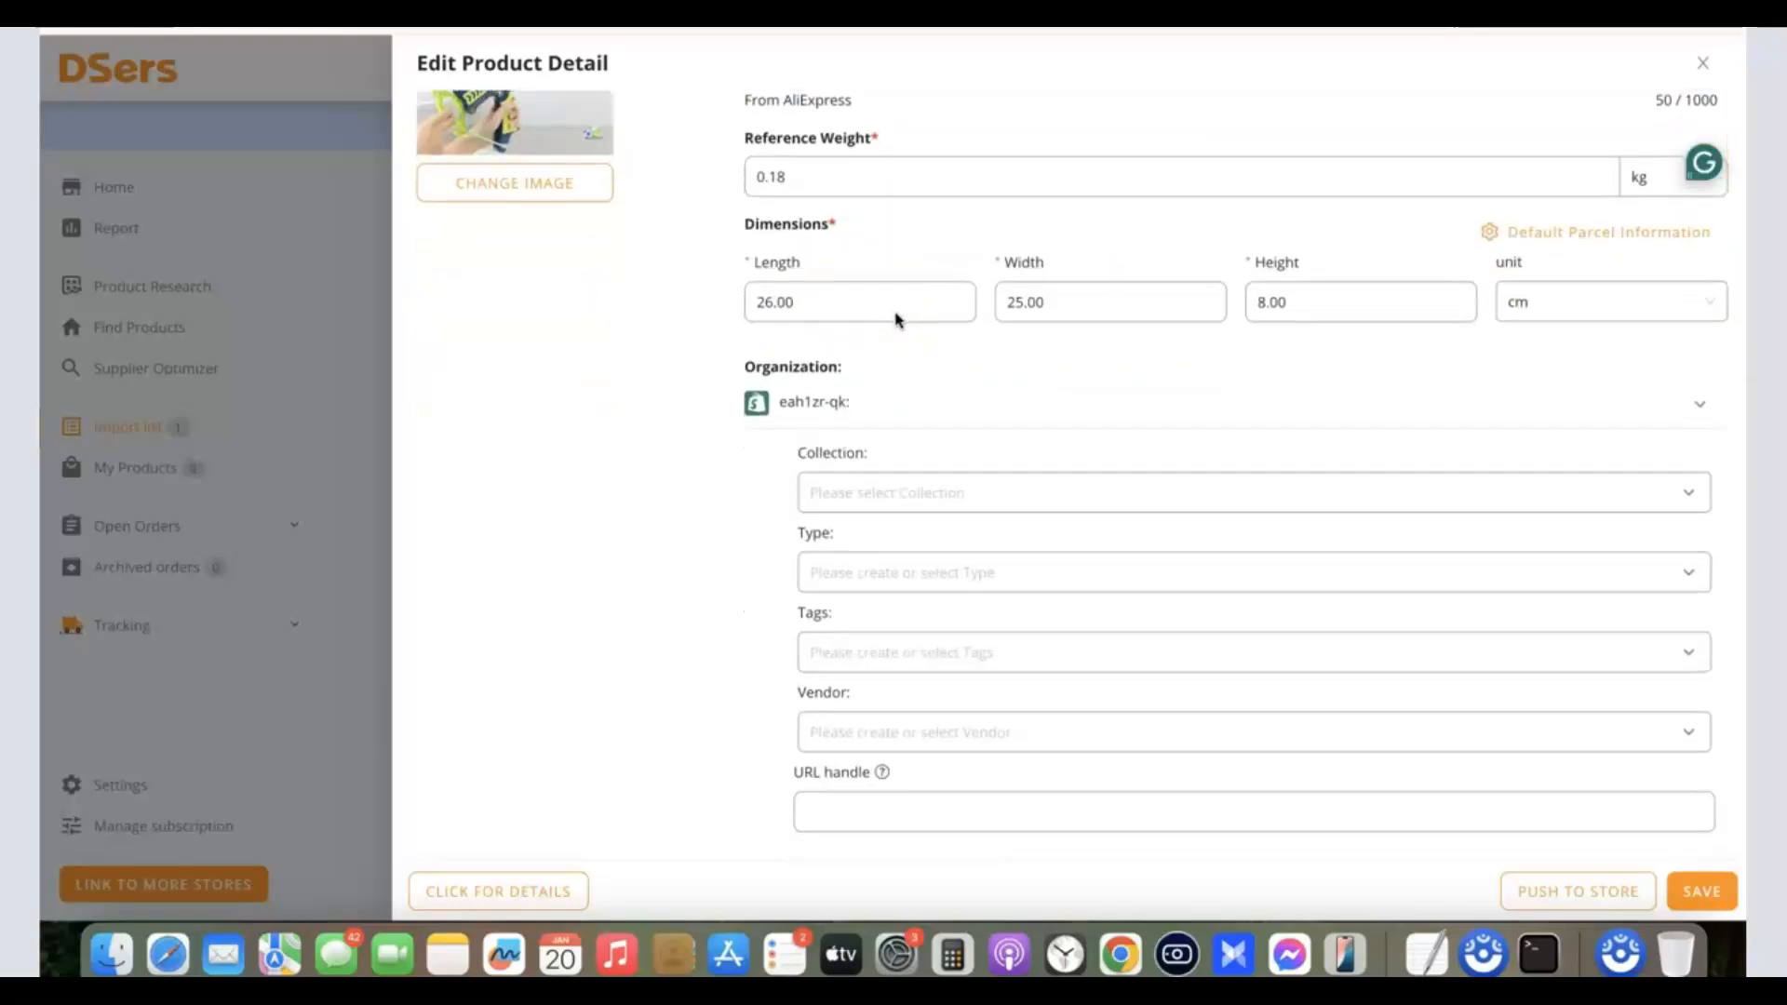
{"action": "scroll", "coordinate": [864, 270], "scroll_direction": "up", "scroll_amount": 5}
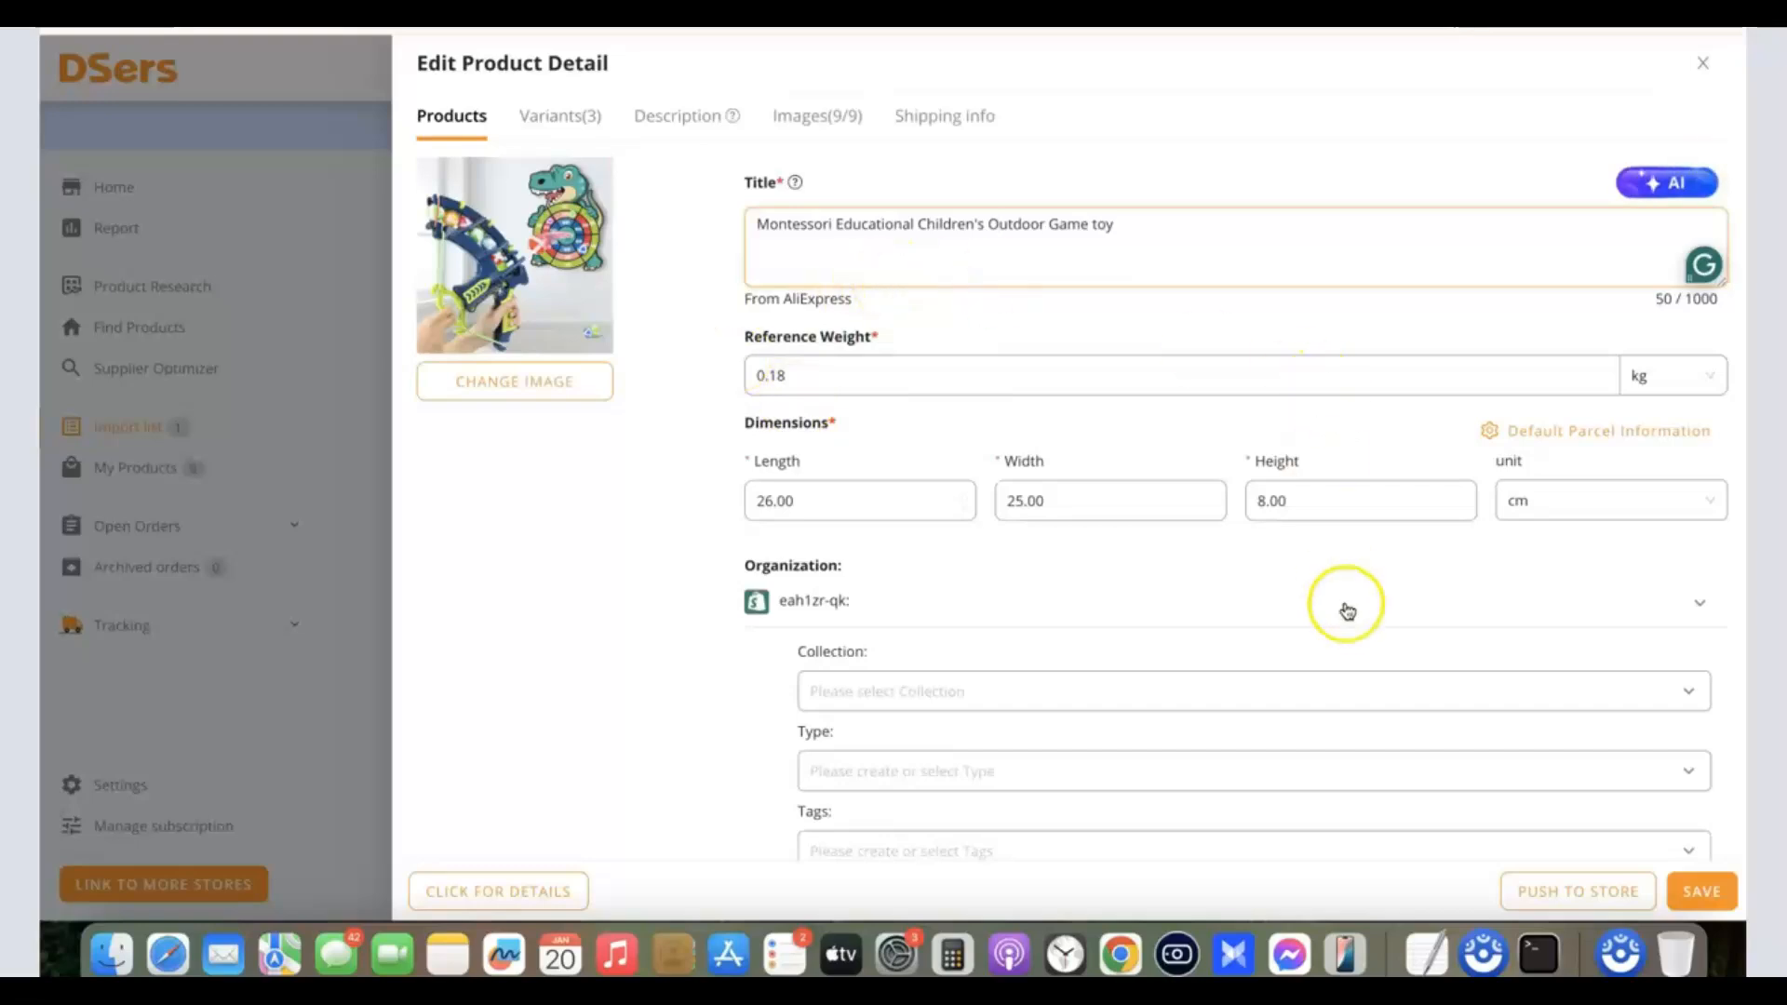
{"action": "left_click", "coordinate": [1719, 896]}
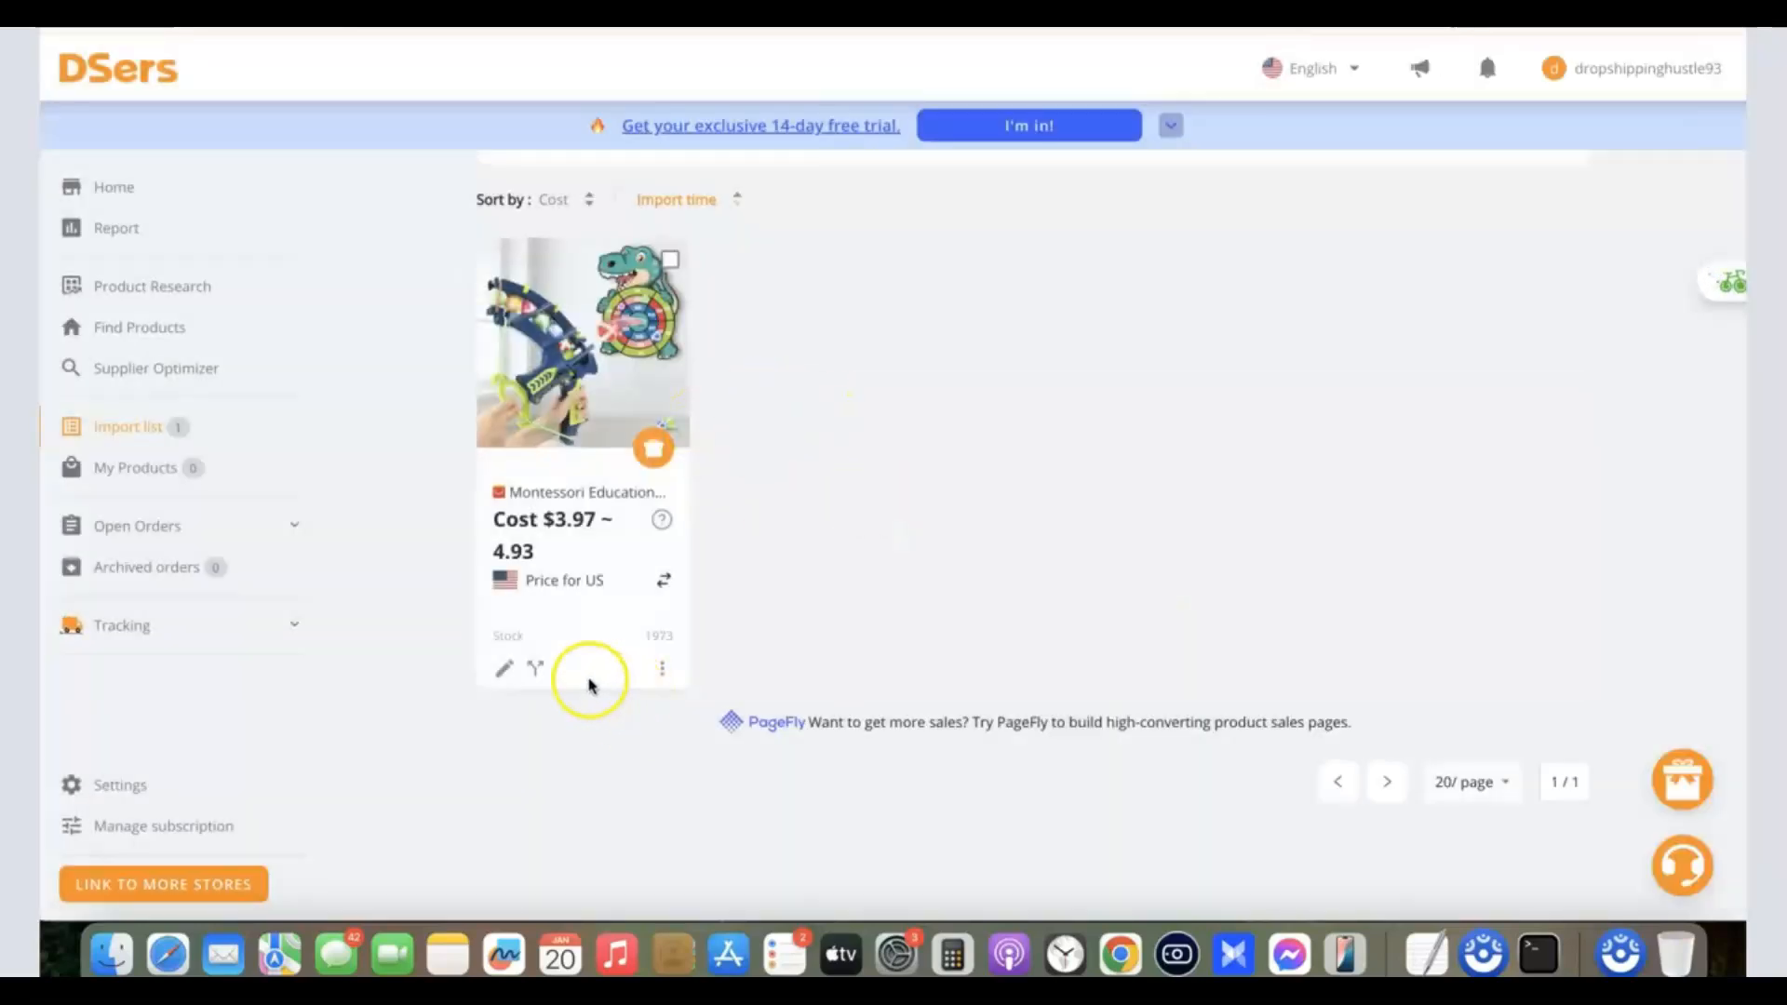
{"action": "left_click", "coordinate": [505, 668]}
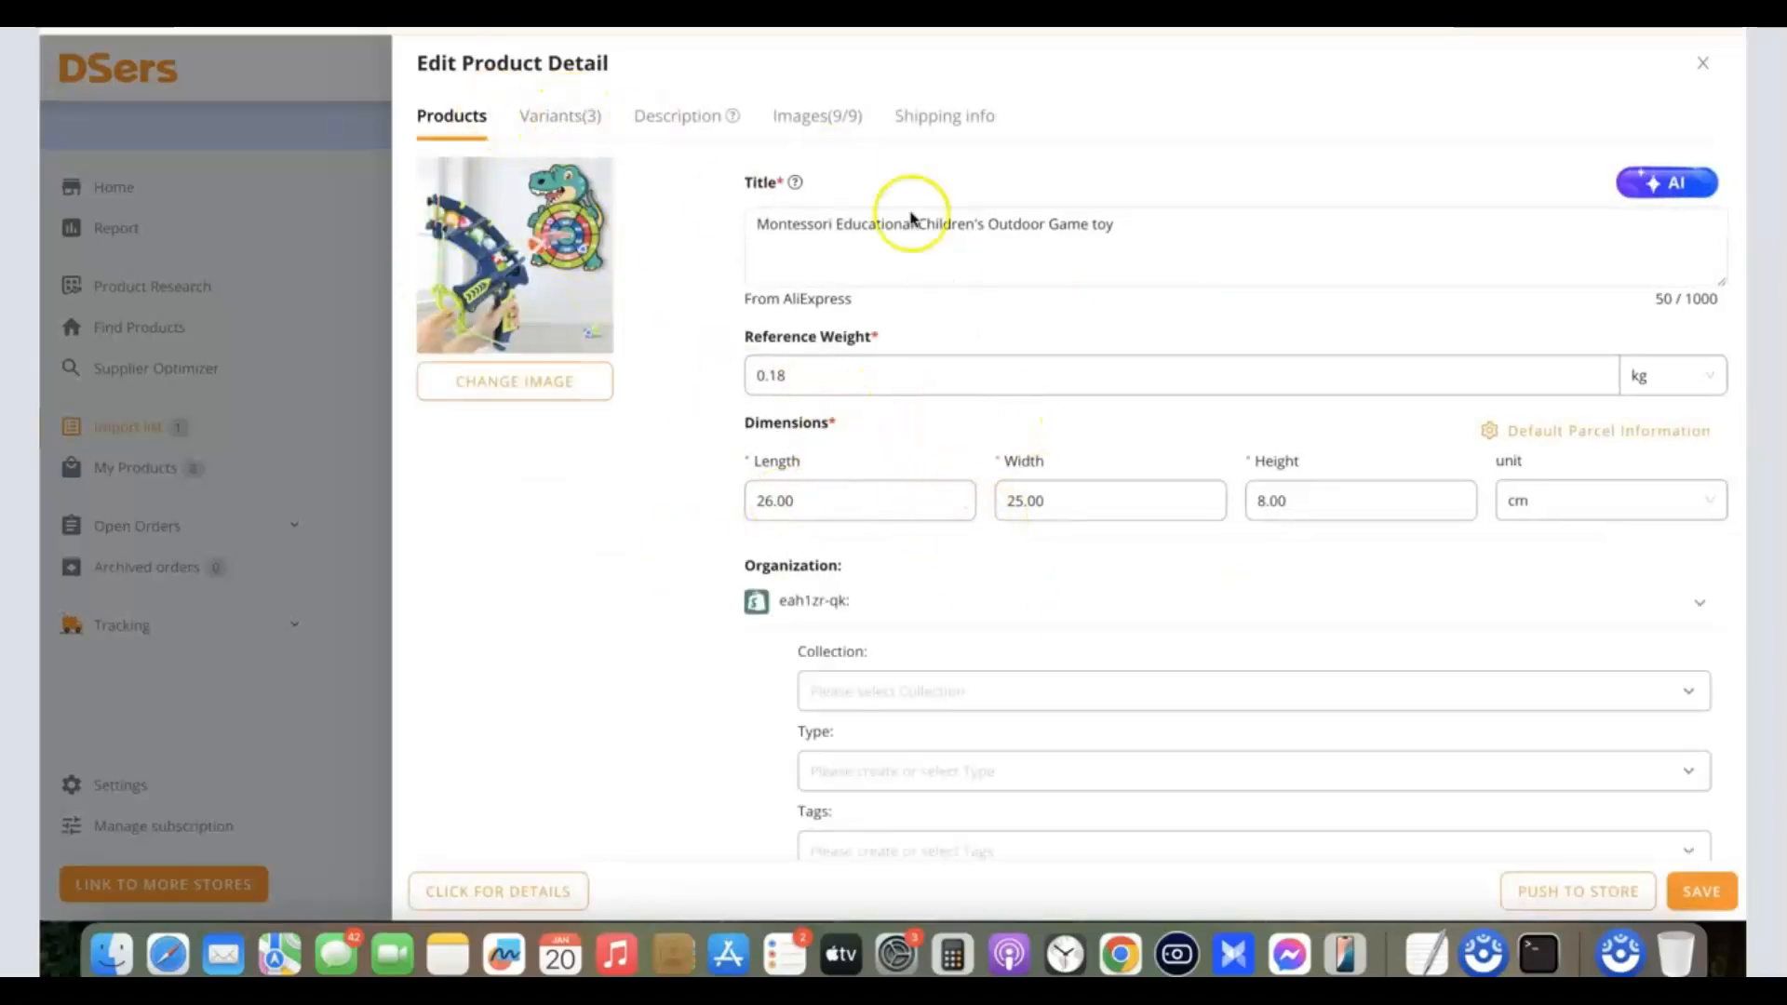
{"action": "left_click", "coordinate": [558, 118]}
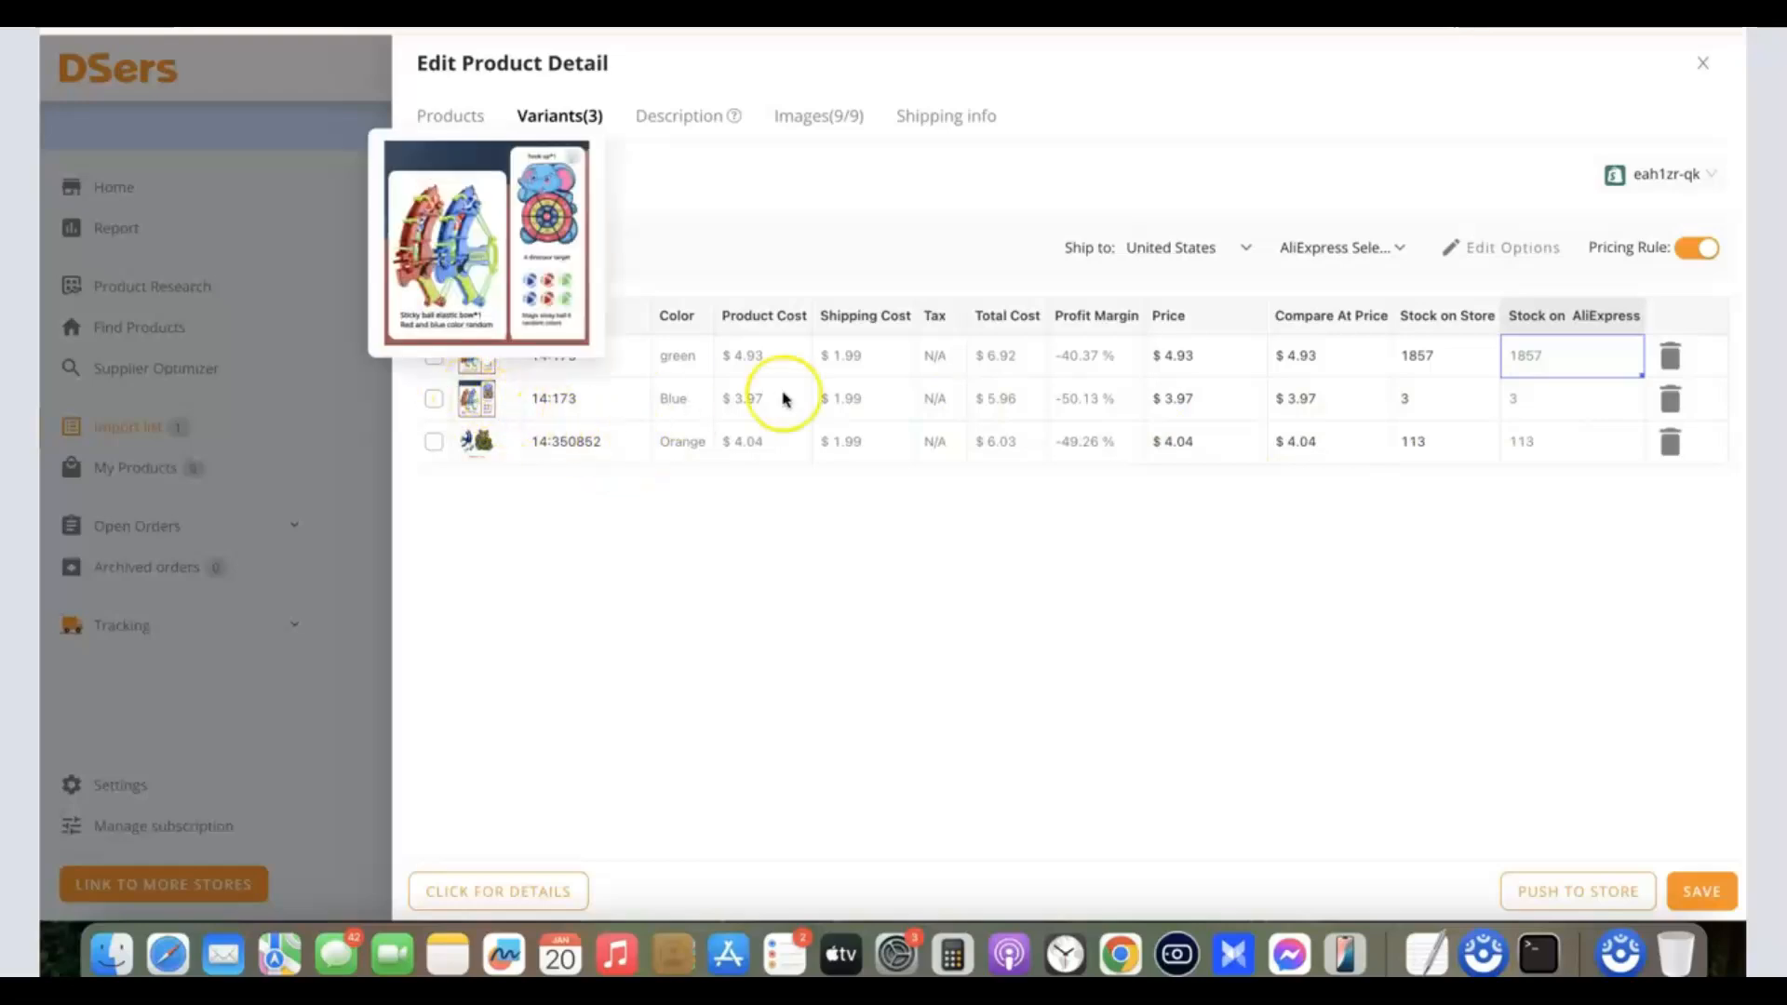
- Delete the Blue and Orange variants, keep only the green $4.93 variant, and save
{"action": "left_click", "coordinate": [1670, 402]}
{"action": "left_click", "coordinate": [1101, 248]}
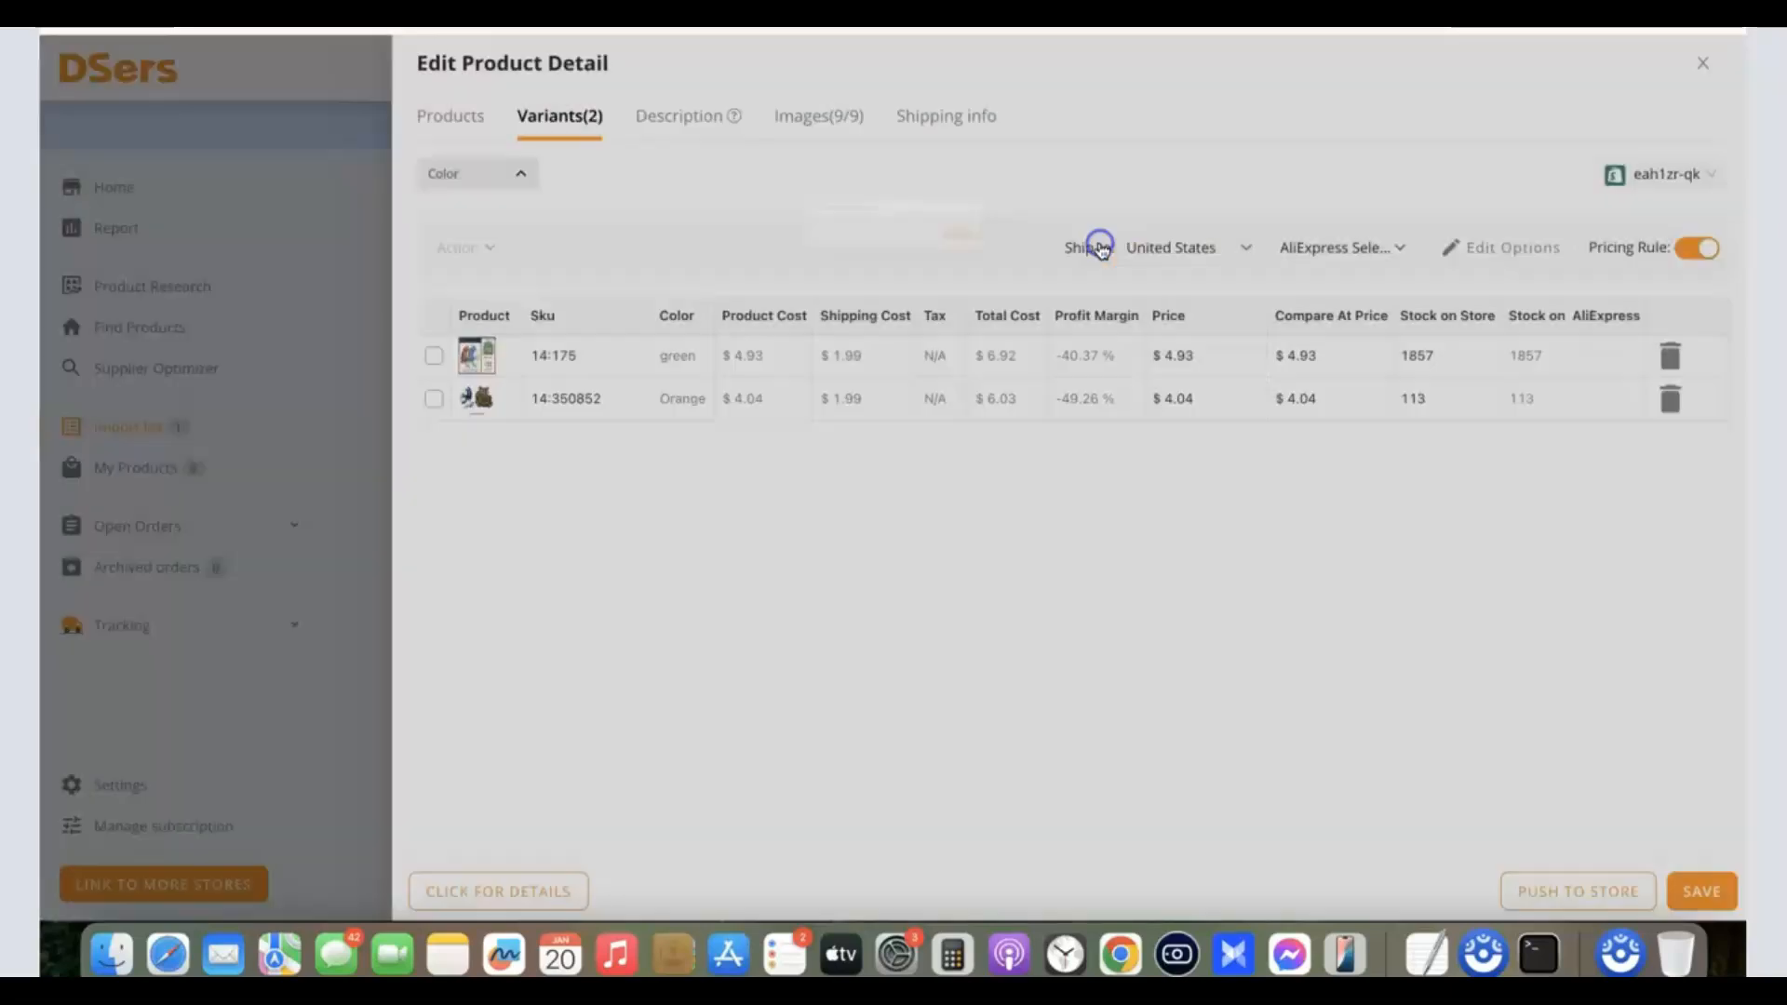
{"action": "left_click", "coordinate": [1673, 400]}
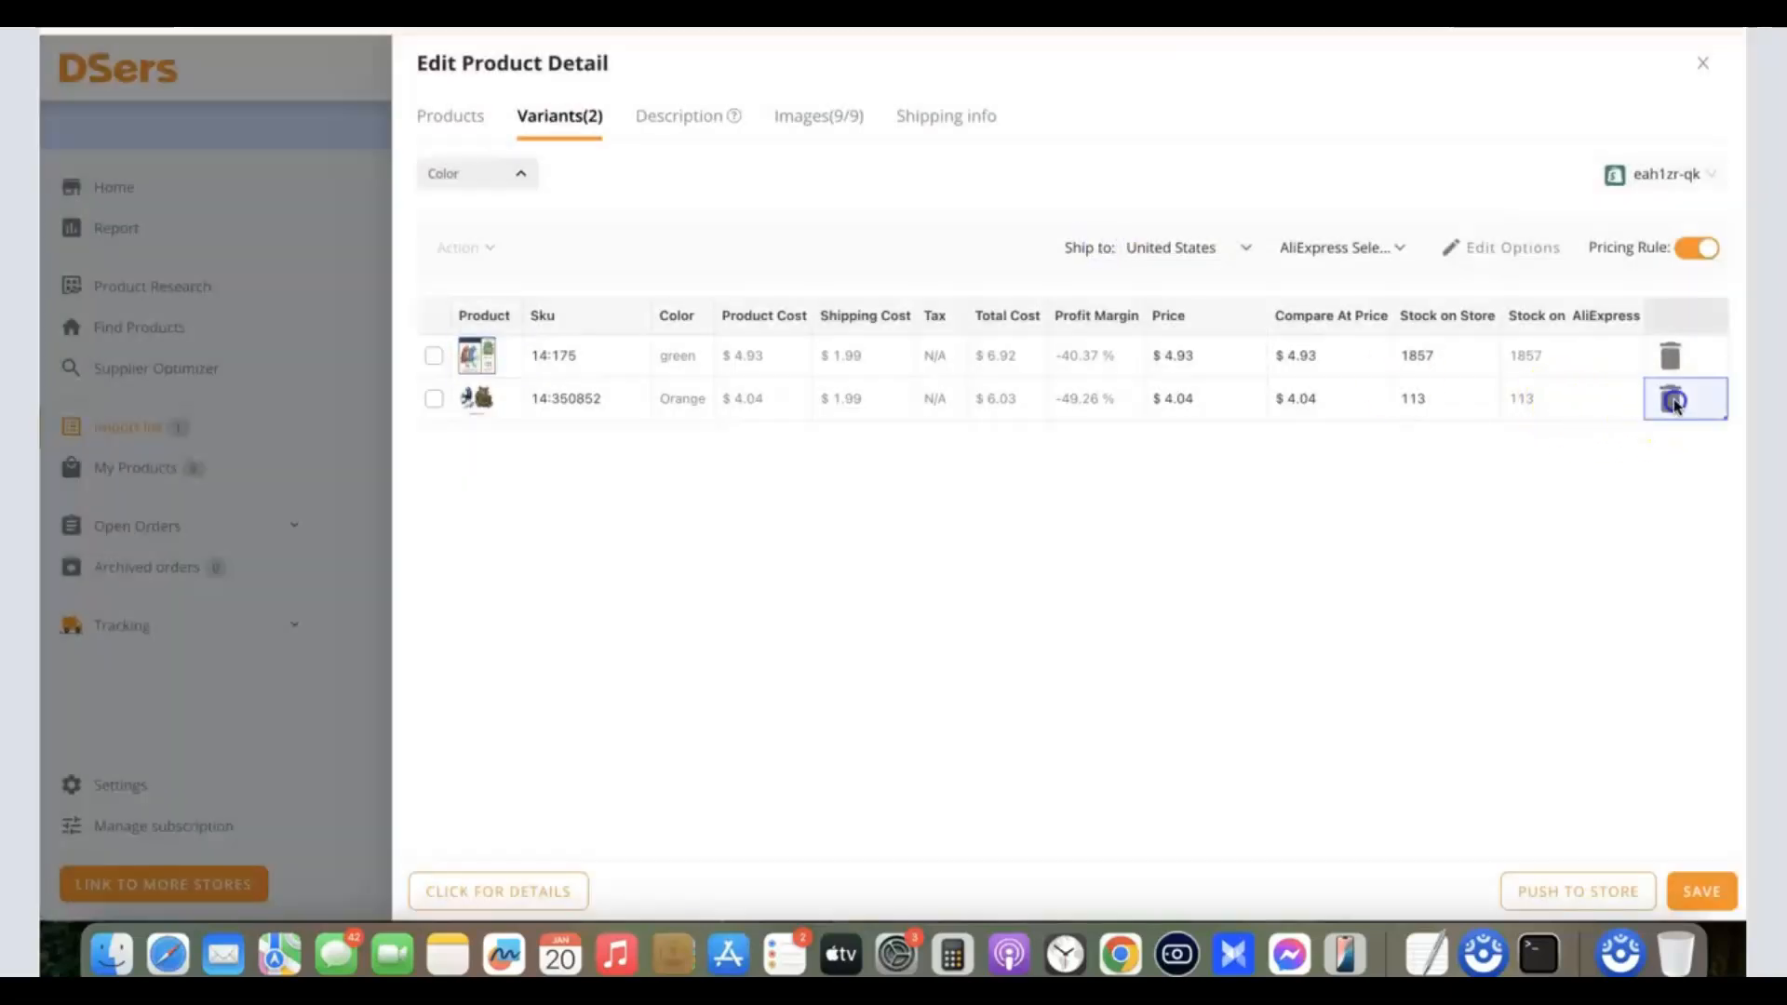
{"action": "left_click", "coordinate": [1124, 253]}
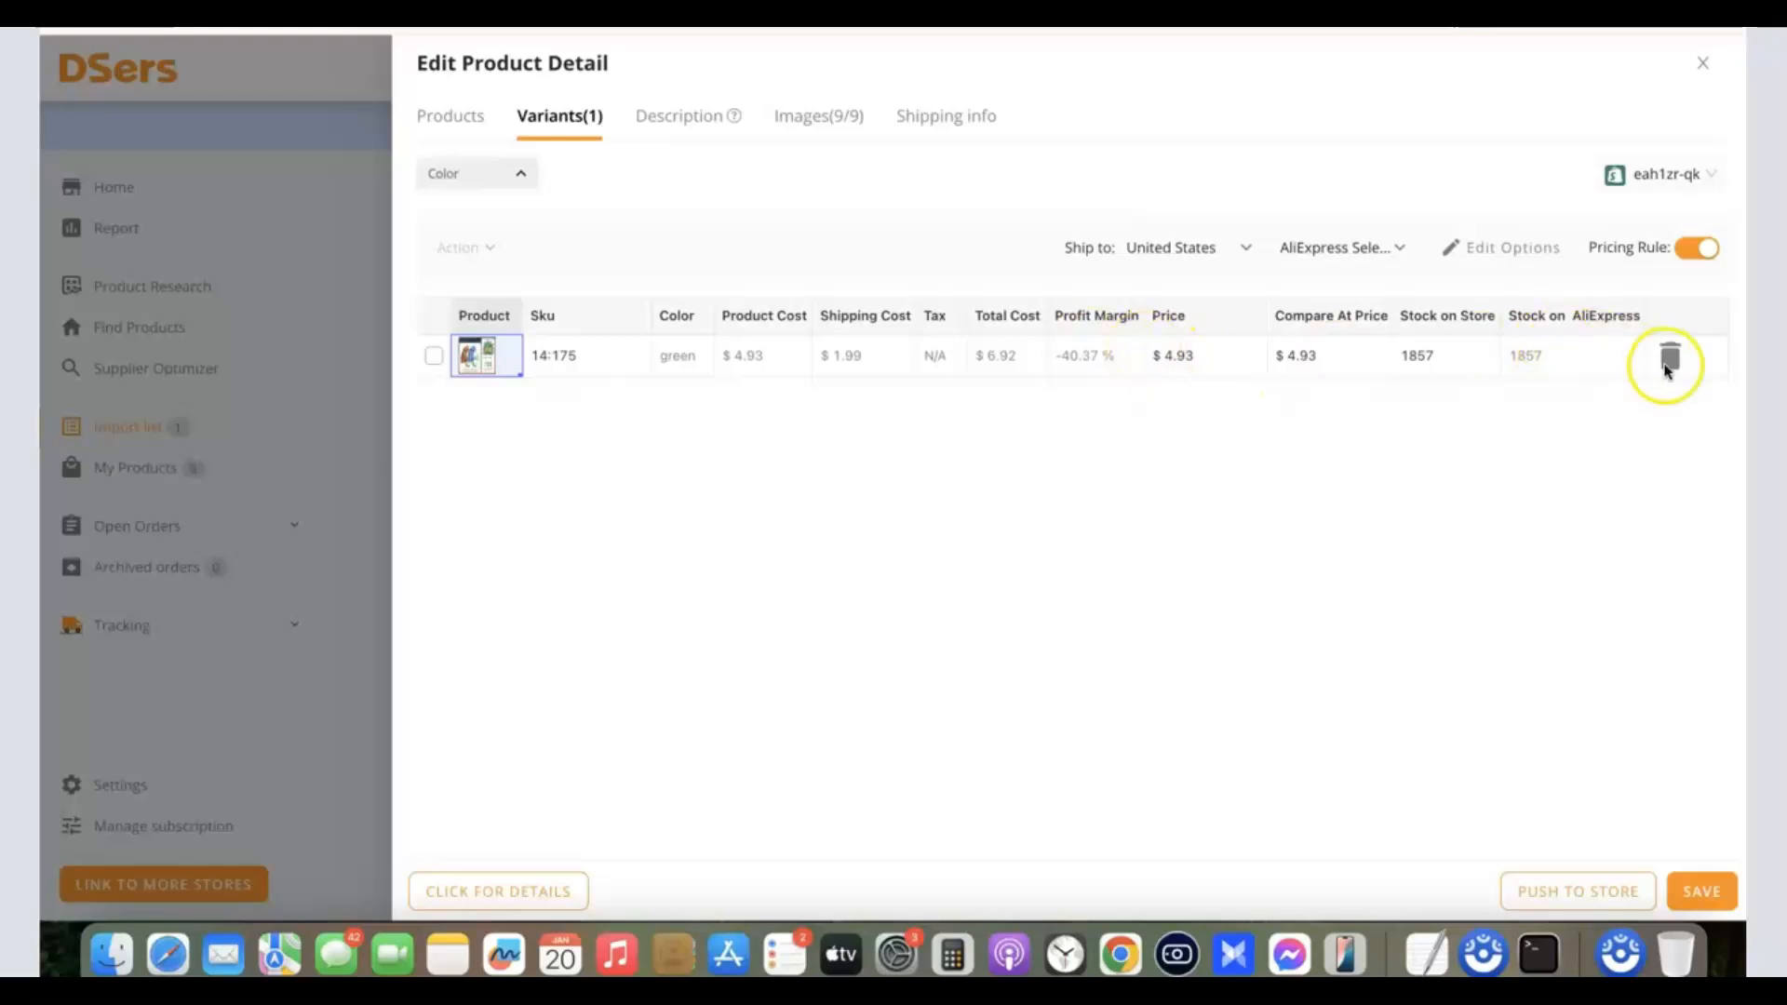
{"action": "left_click", "coordinate": [1708, 888]}
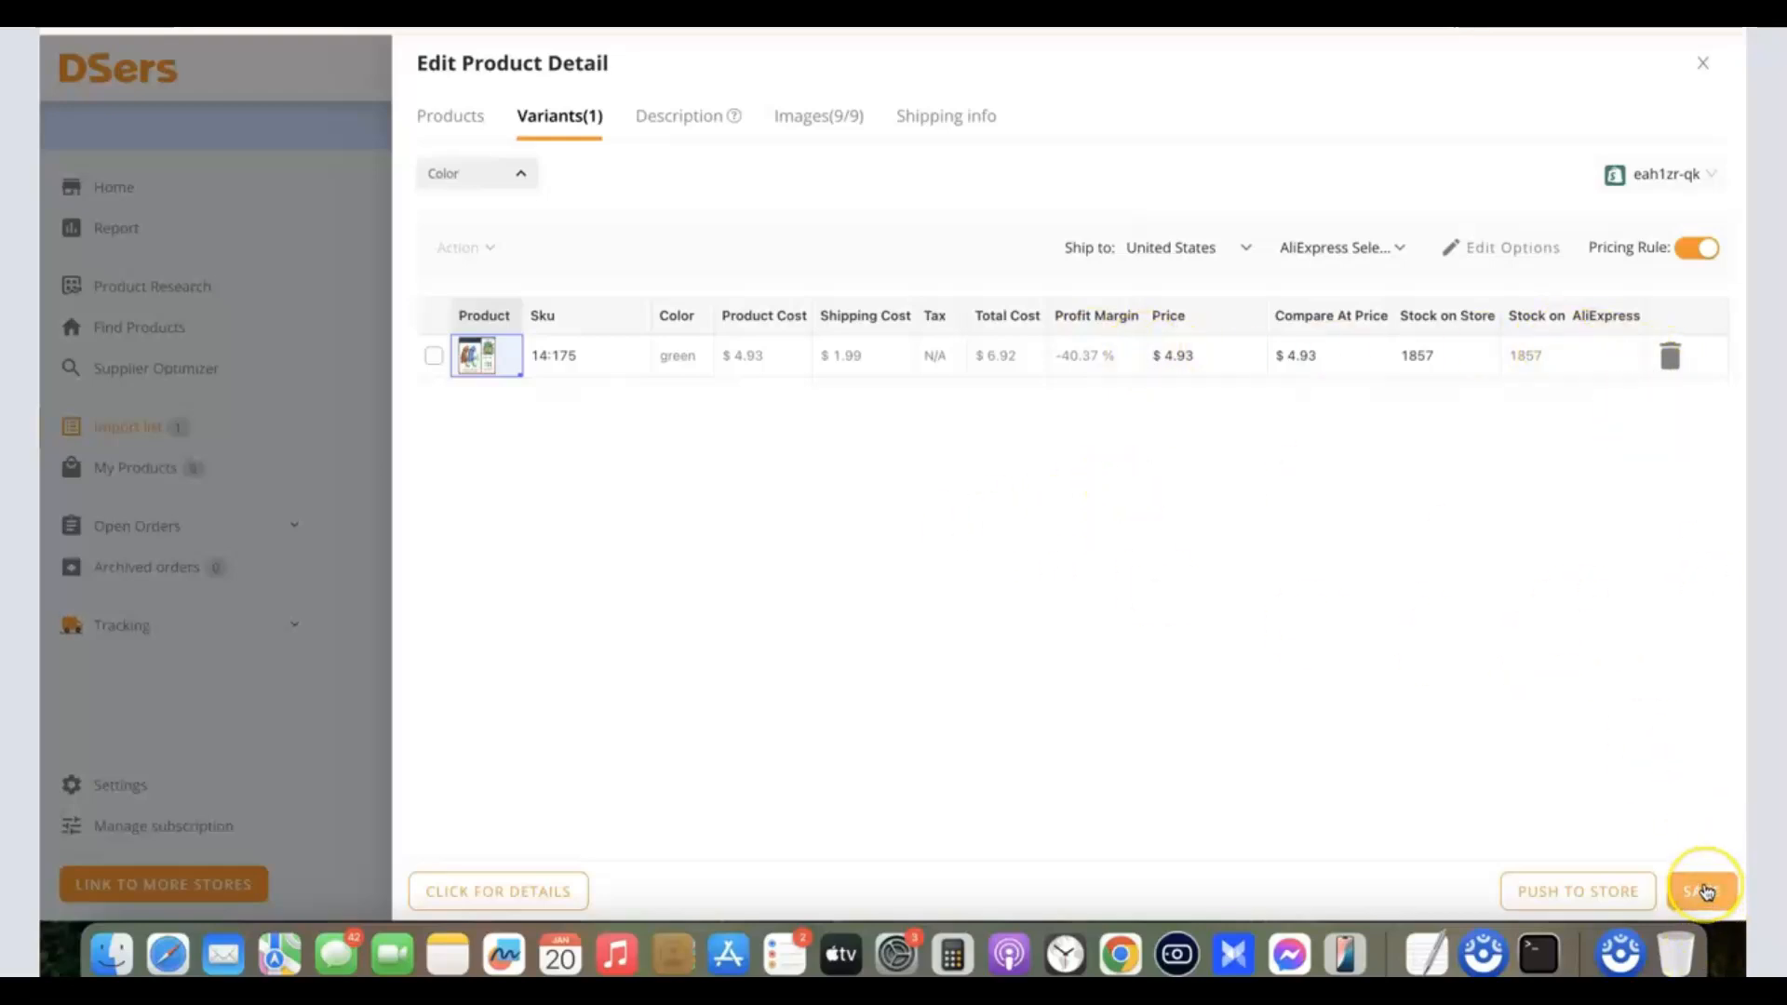
{"action": "left_click", "coordinate": [1708, 891]}
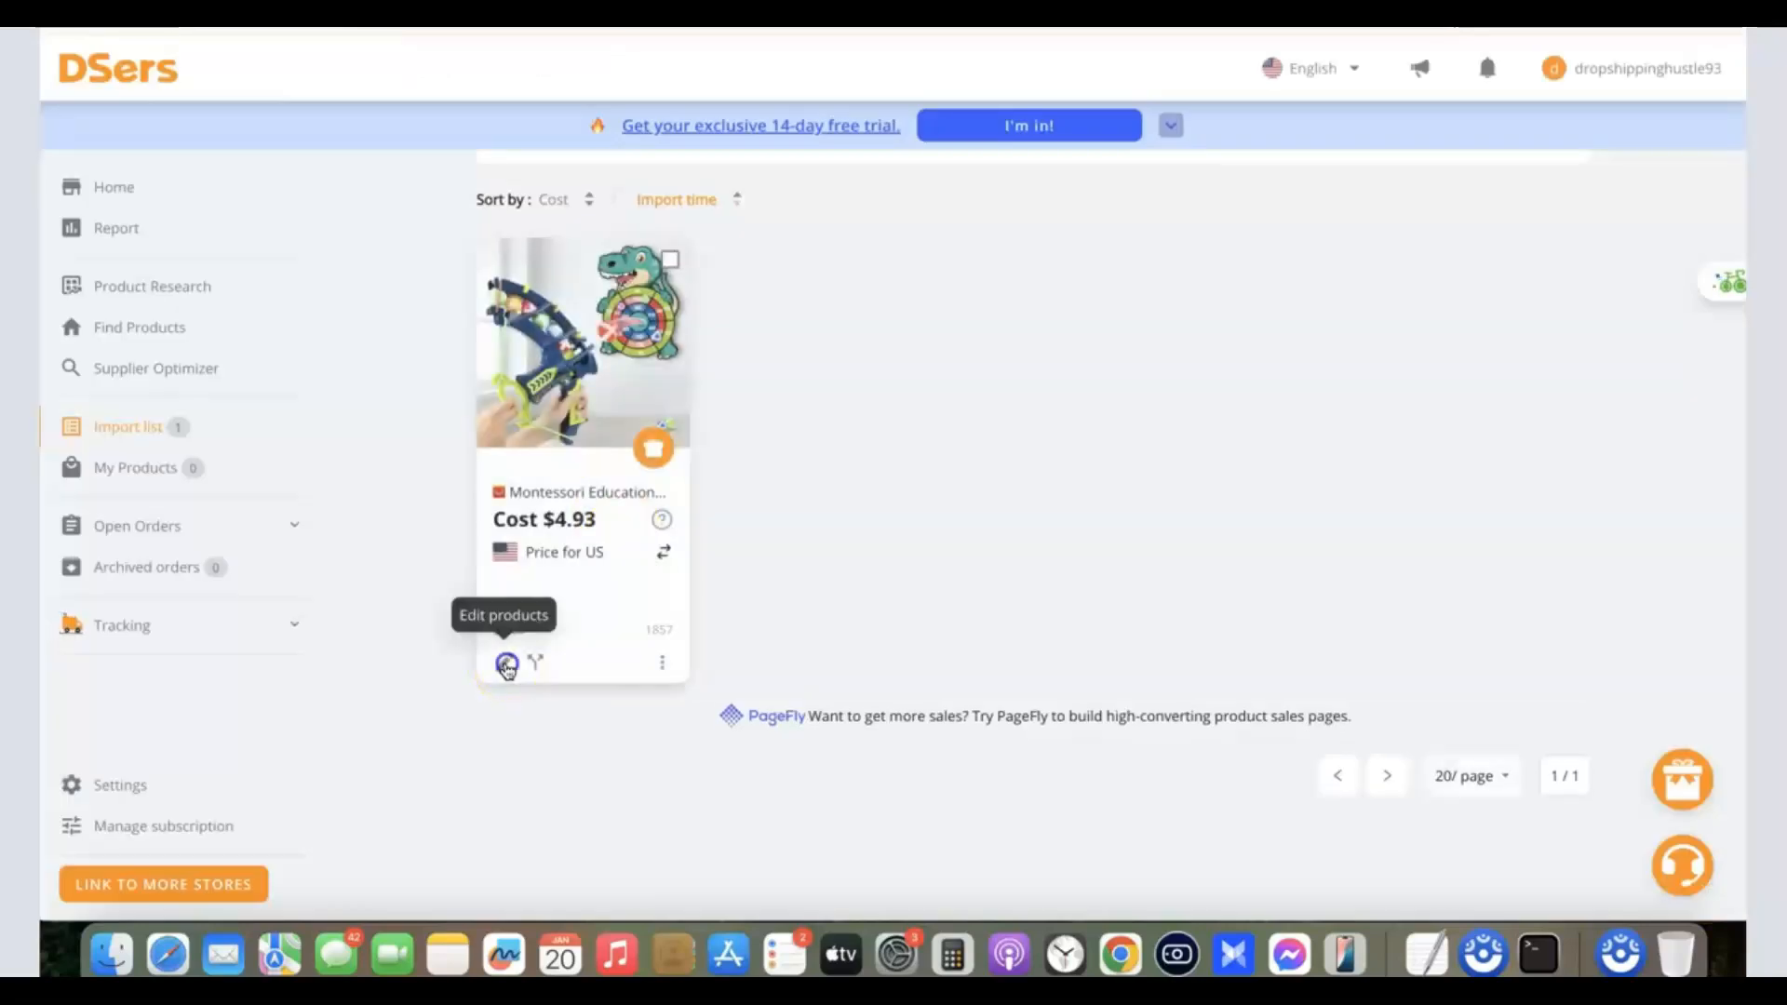
- Reopen the toy's editor, confirm Variants(1) lists only green, and view its Description page
{"action": "left_click", "coordinate": [506, 663]}
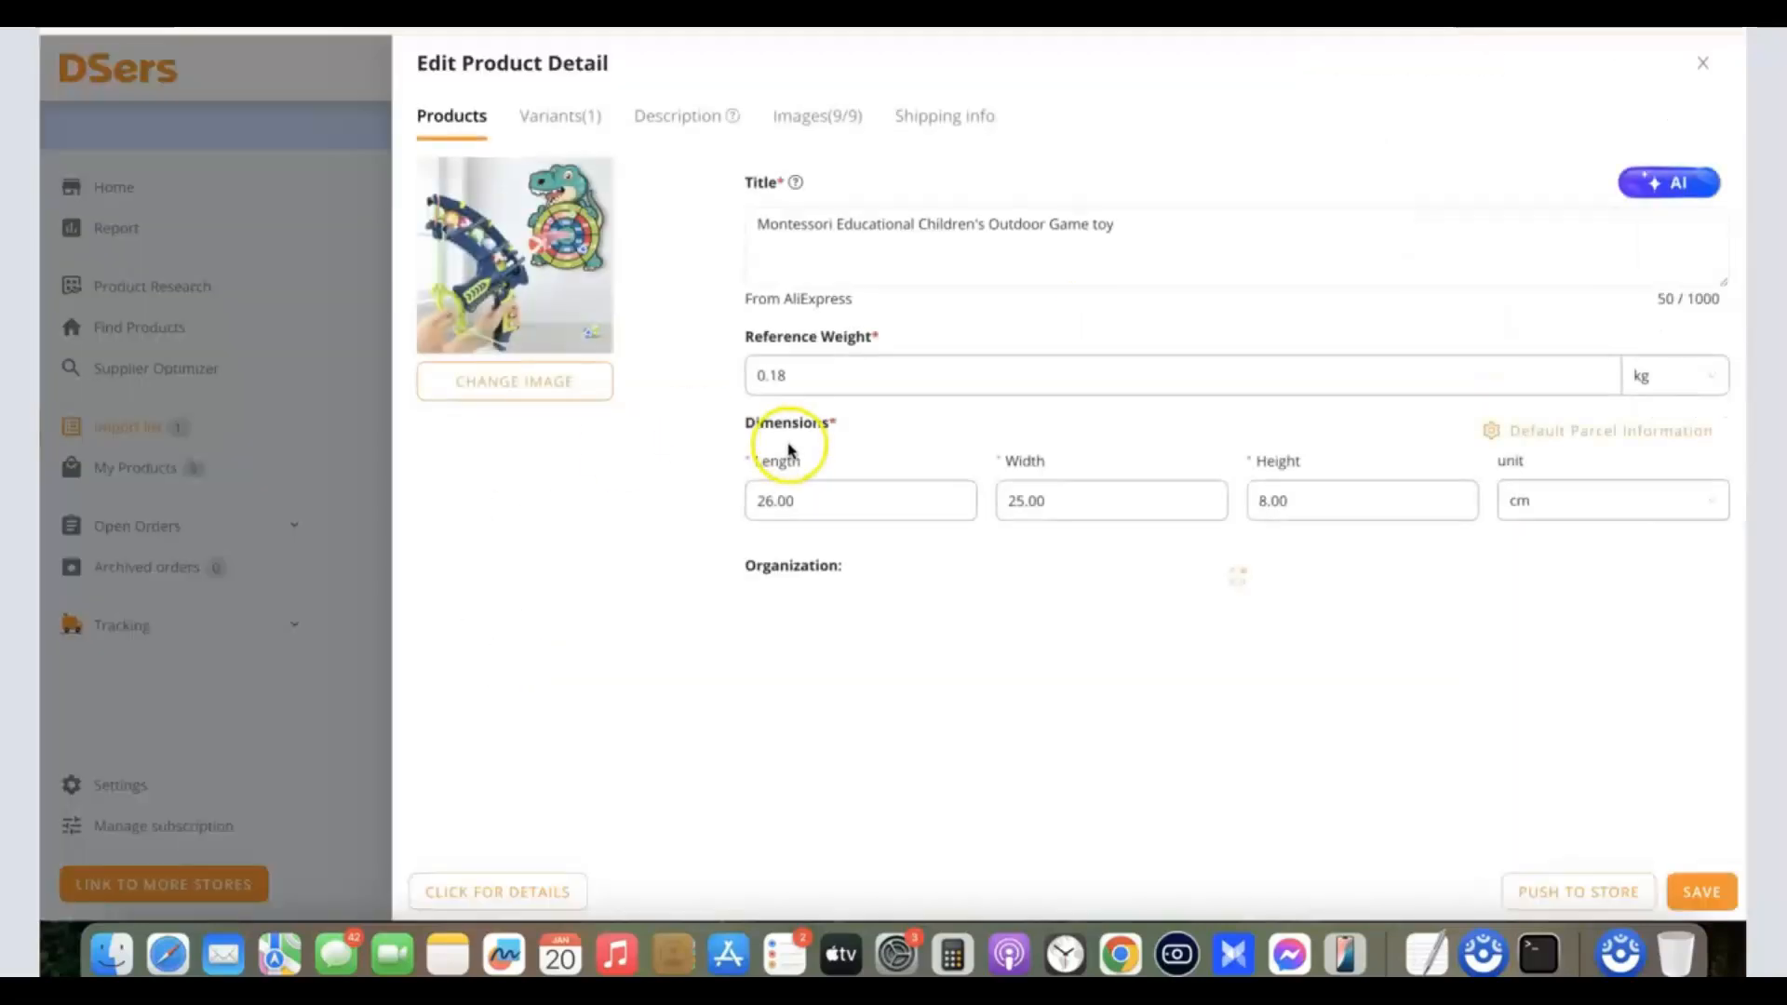
{"action": "left_click", "coordinate": [568, 119]}
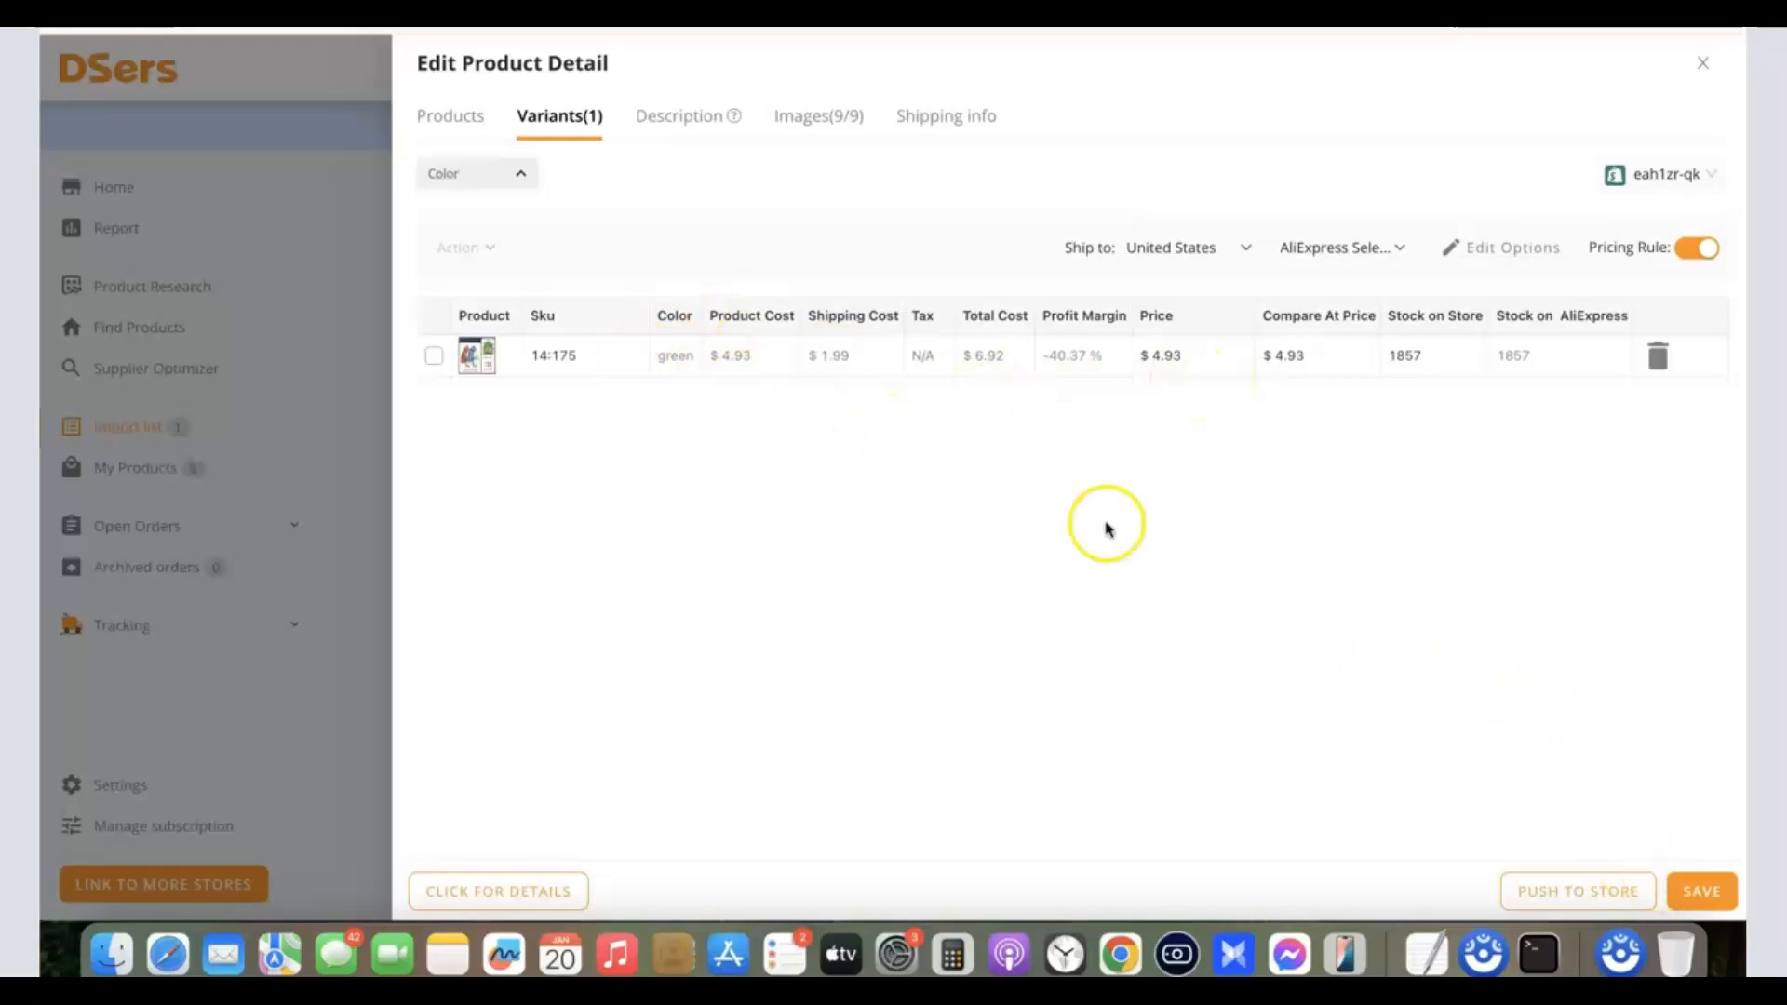
{"action": "left_click", "coordinate": [657, 115]}
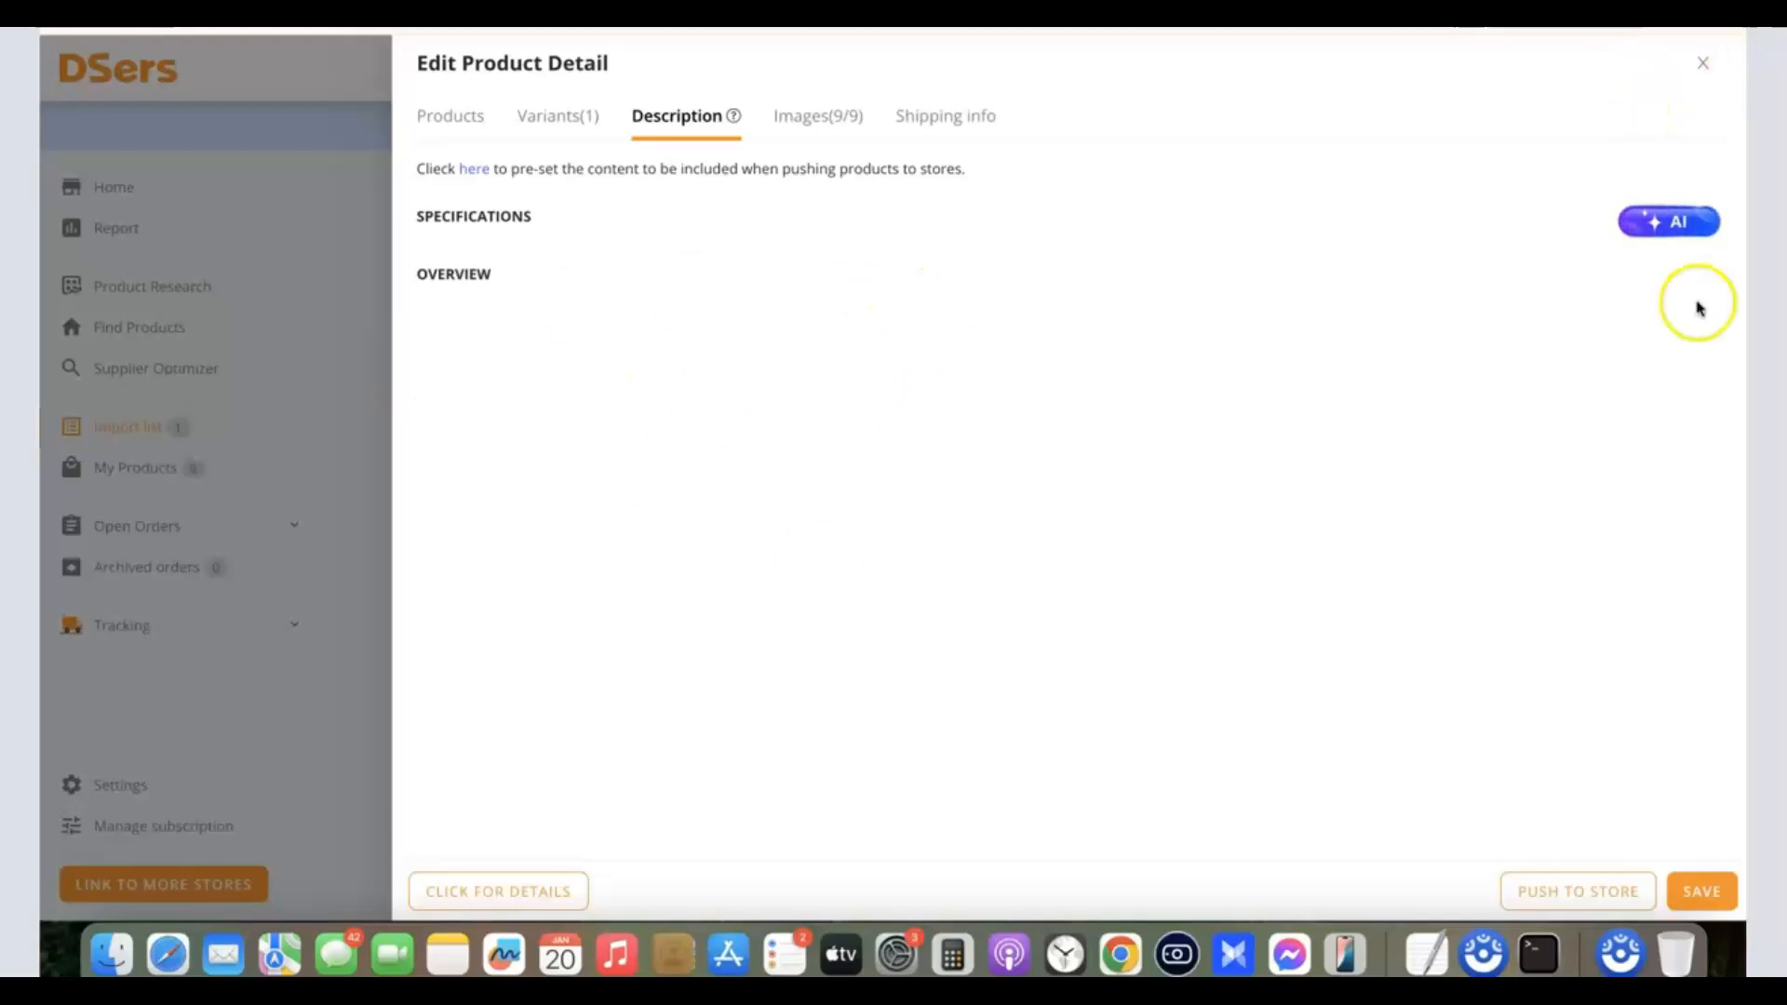
- Try AI generation with the 'Keep short, eye catching' requirement, then close the DSers AI panel
{"action": "left_click", "coordinate": [1691, 232]}
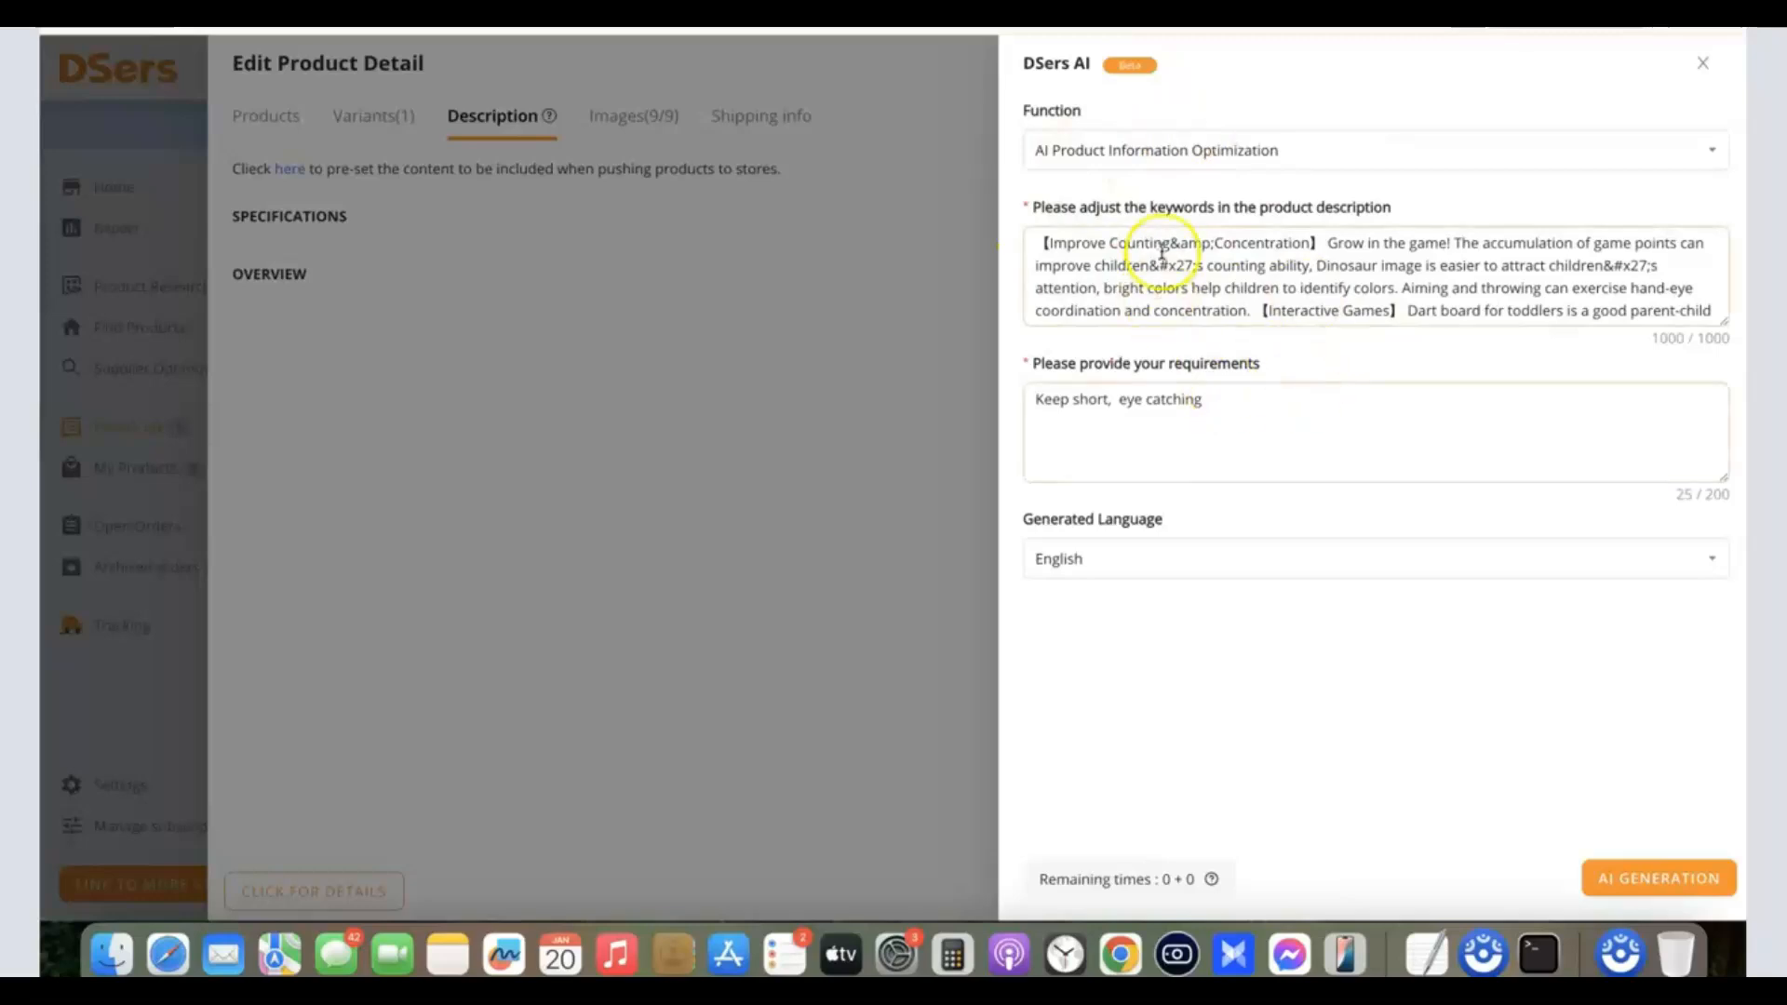
{"action": "left_click", "coordinate": [1141, 420]}
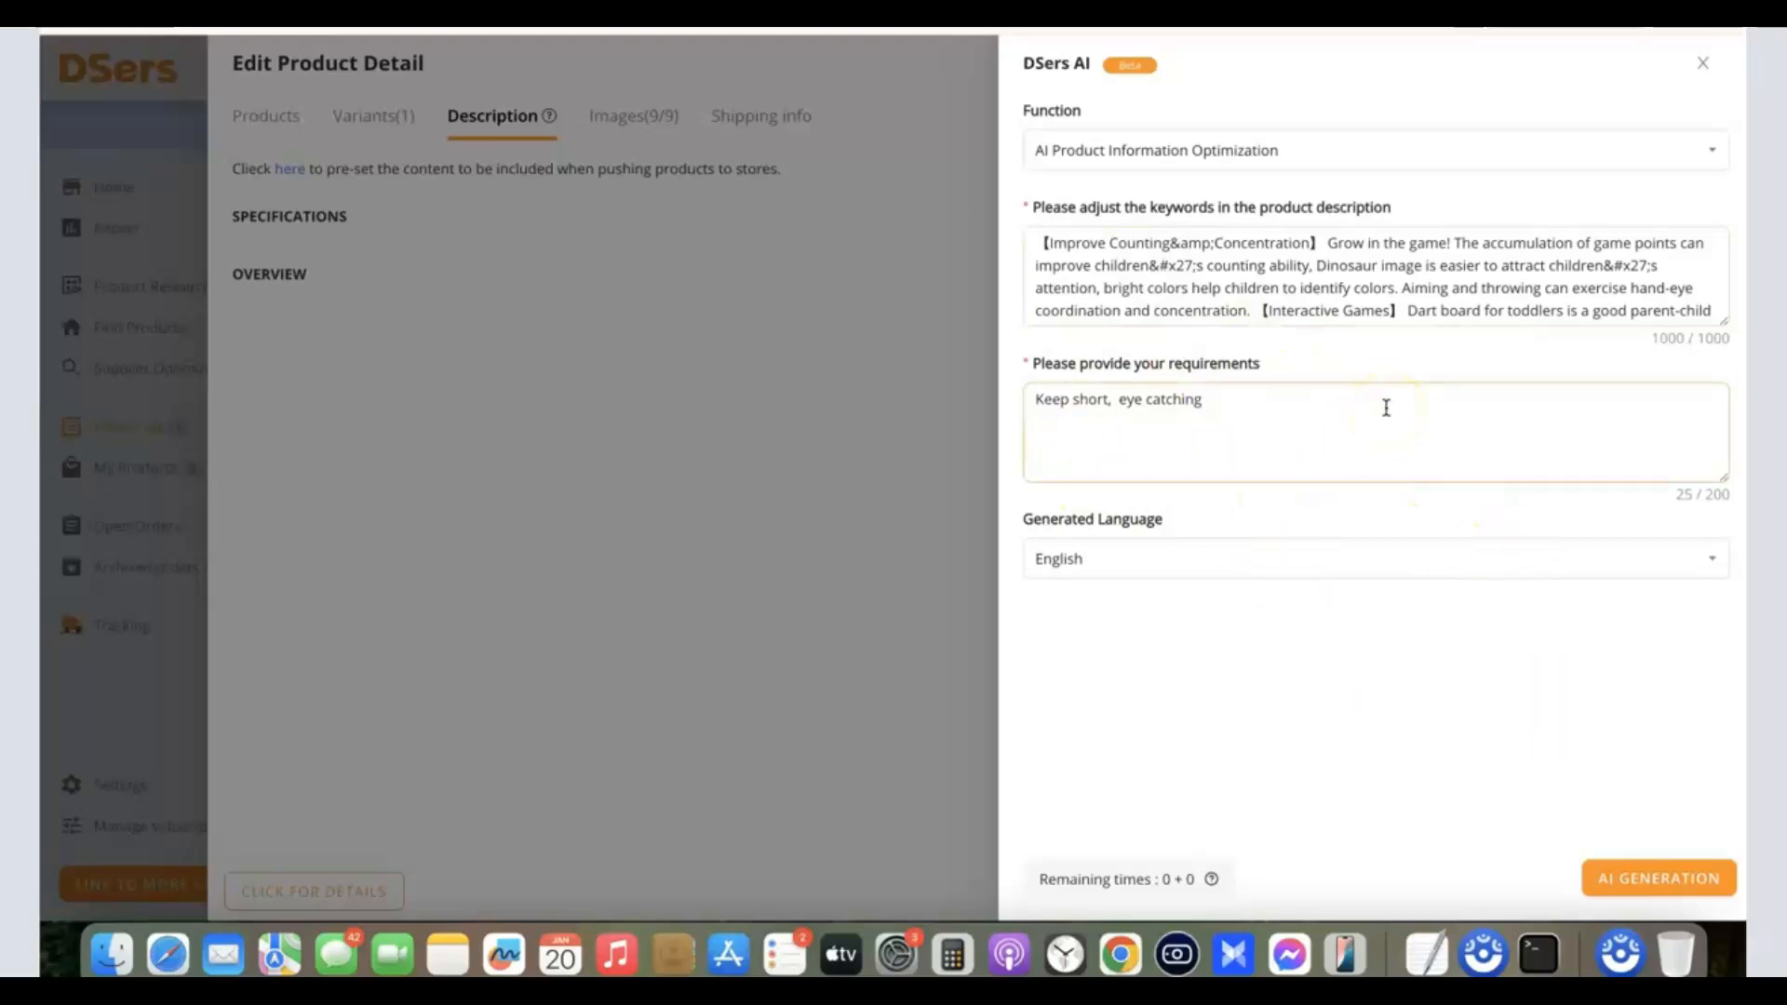
{"action": "left_click", "coordinate": [1638, 882]}
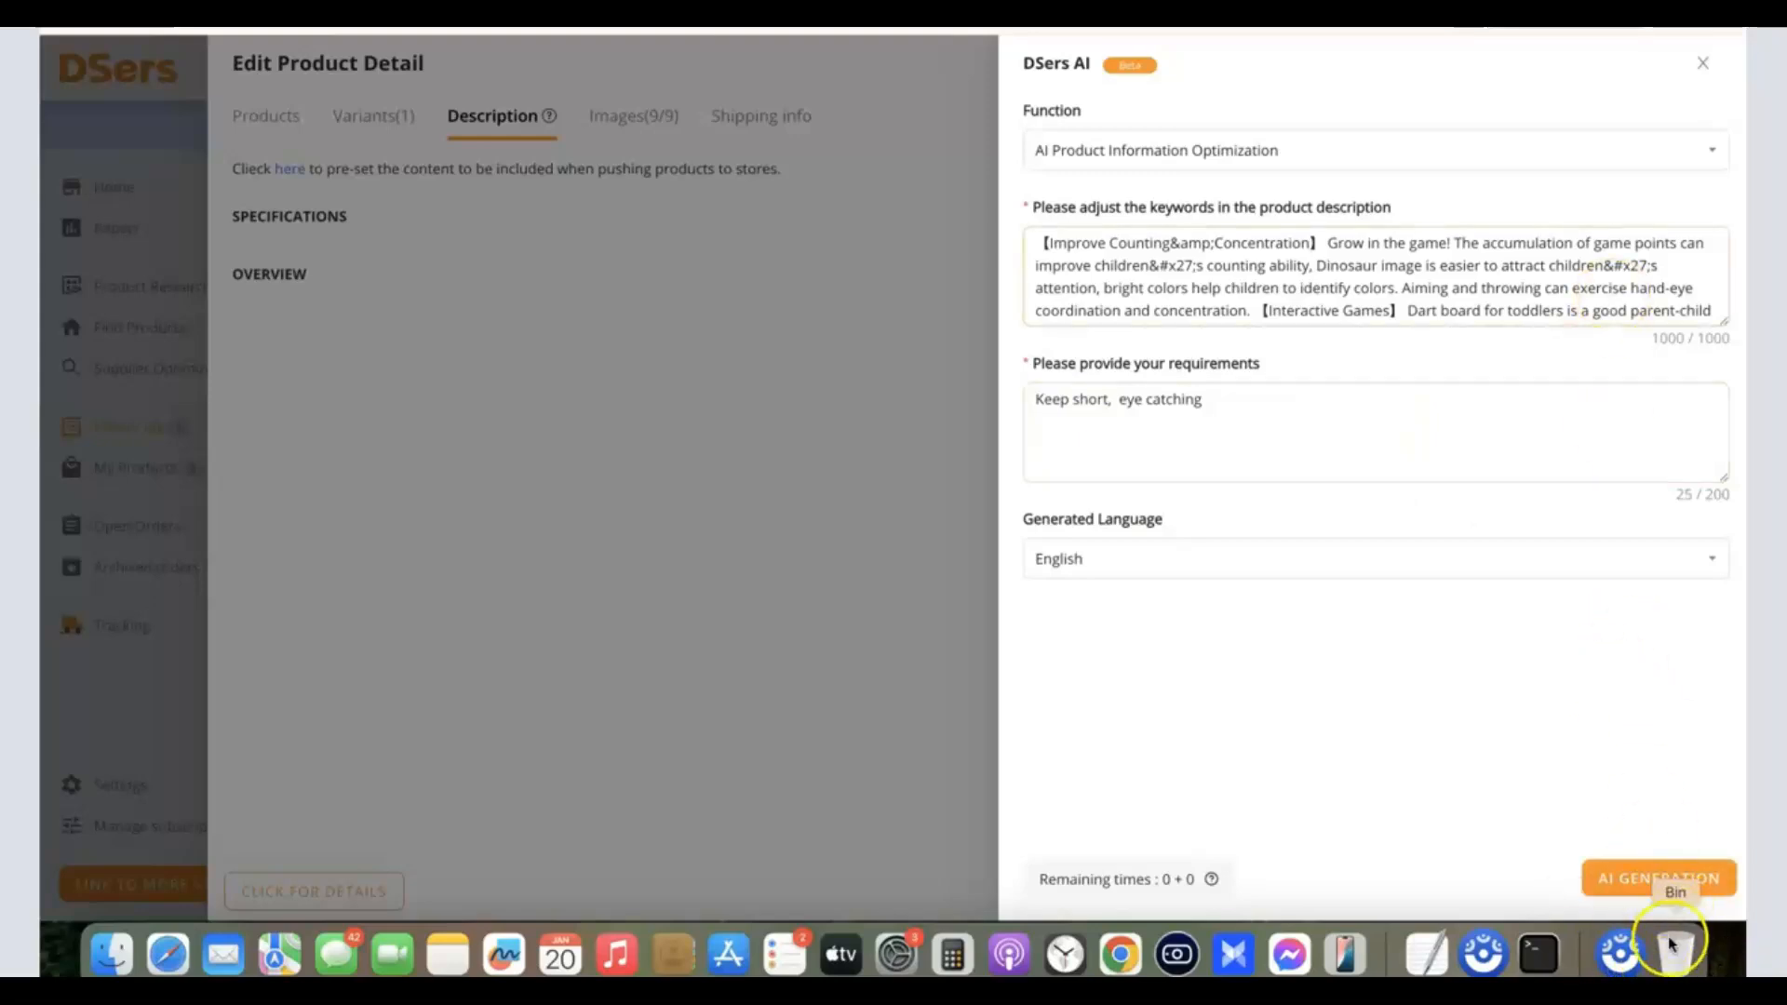
{"action": "left_click", "coordinate": [1703, 63]}
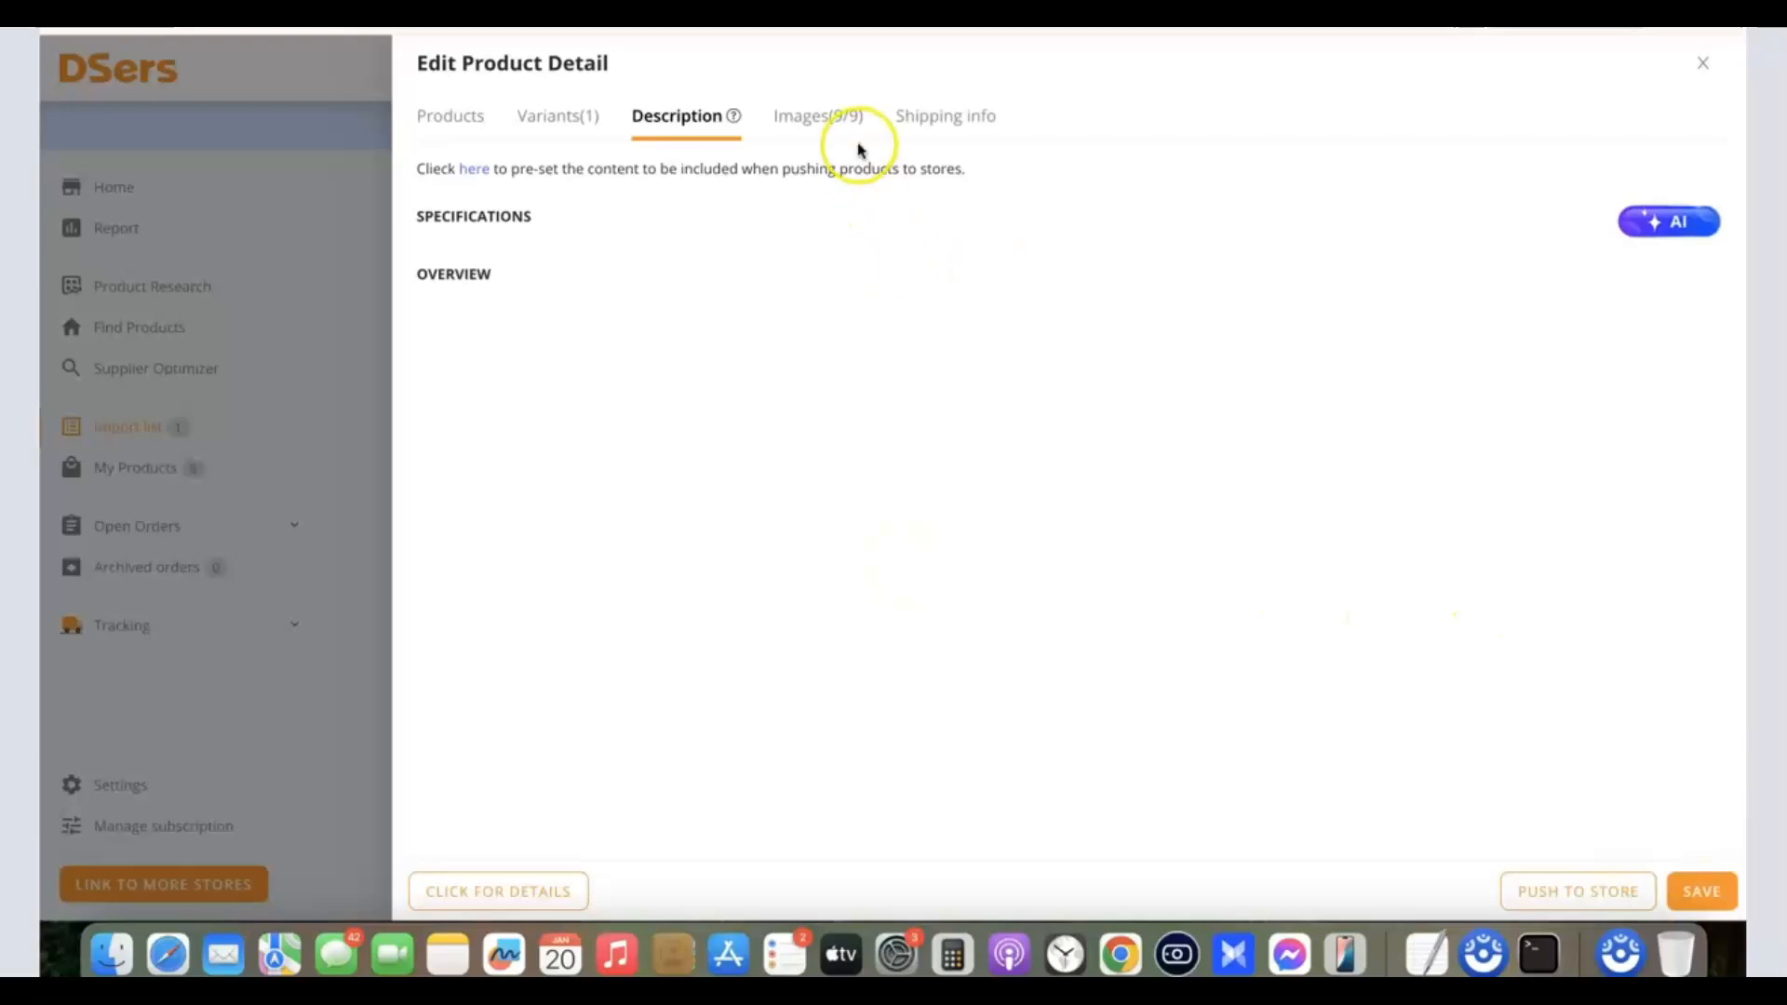
- Review the toy's nine product images in the Images(9/9) tab
{"action": "left_click", "coordinate": [815, 112]}
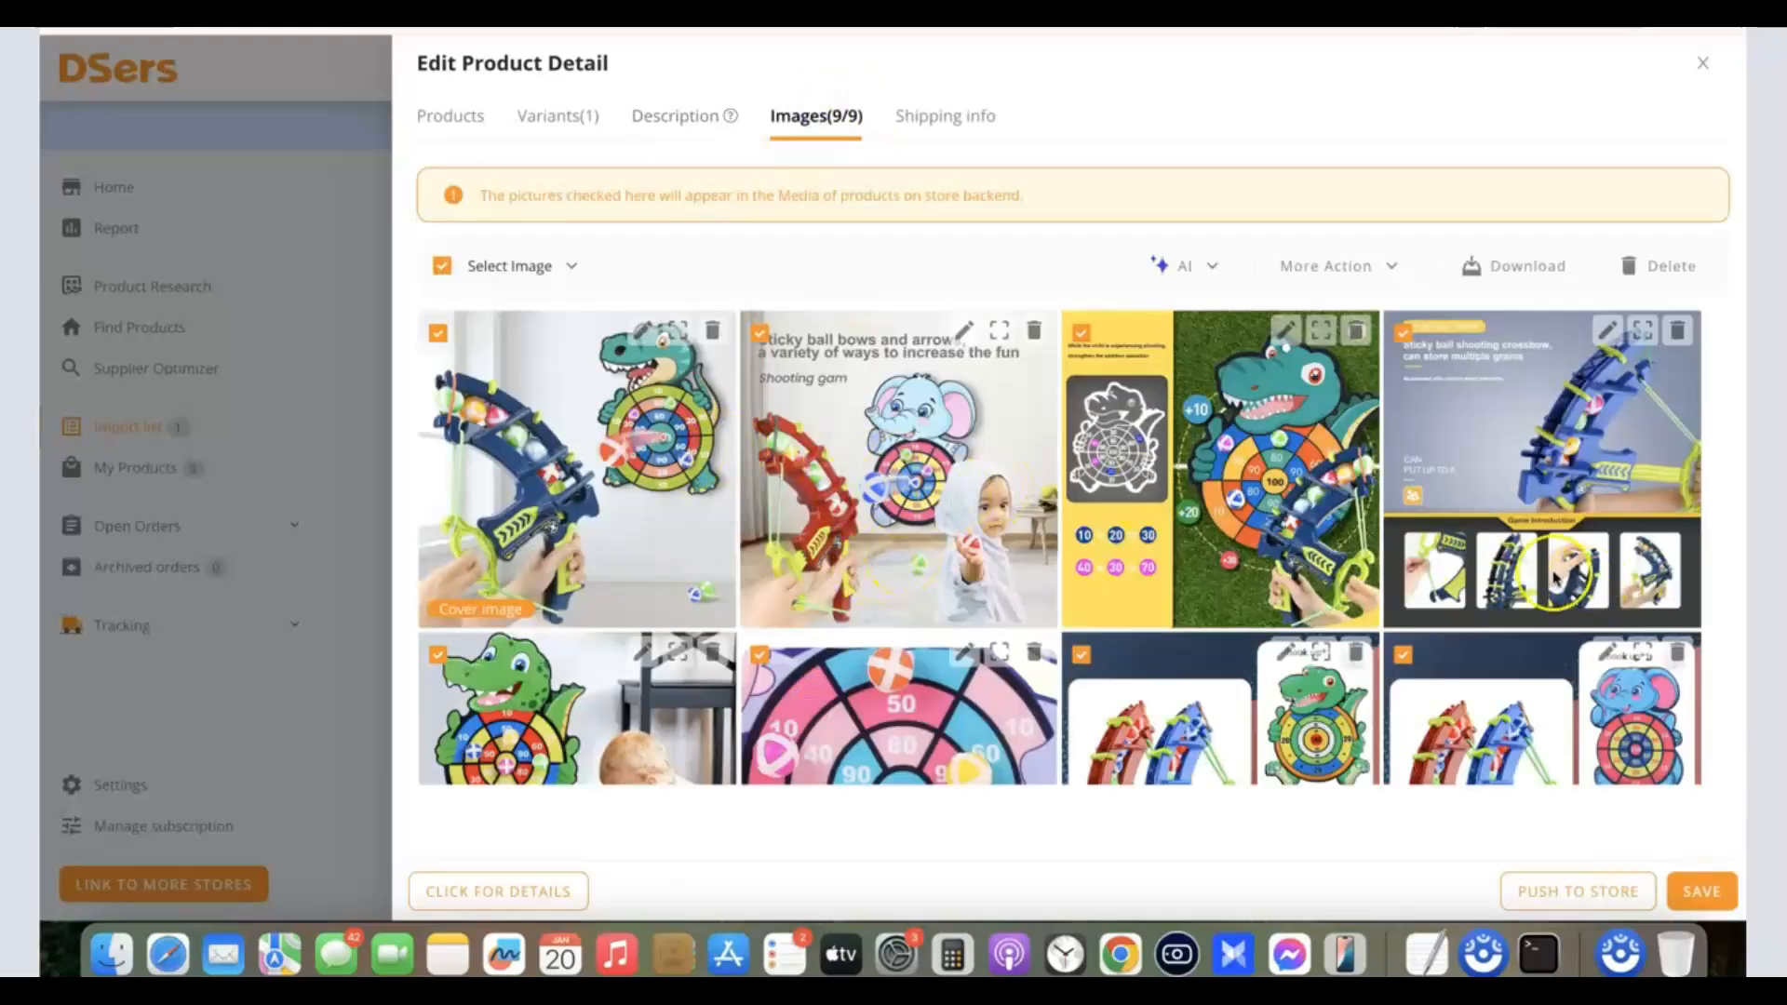
{"action": "scroll", "coordinate": [1408, 453], "scroll_direction": "down", "scroll_amount": 3}
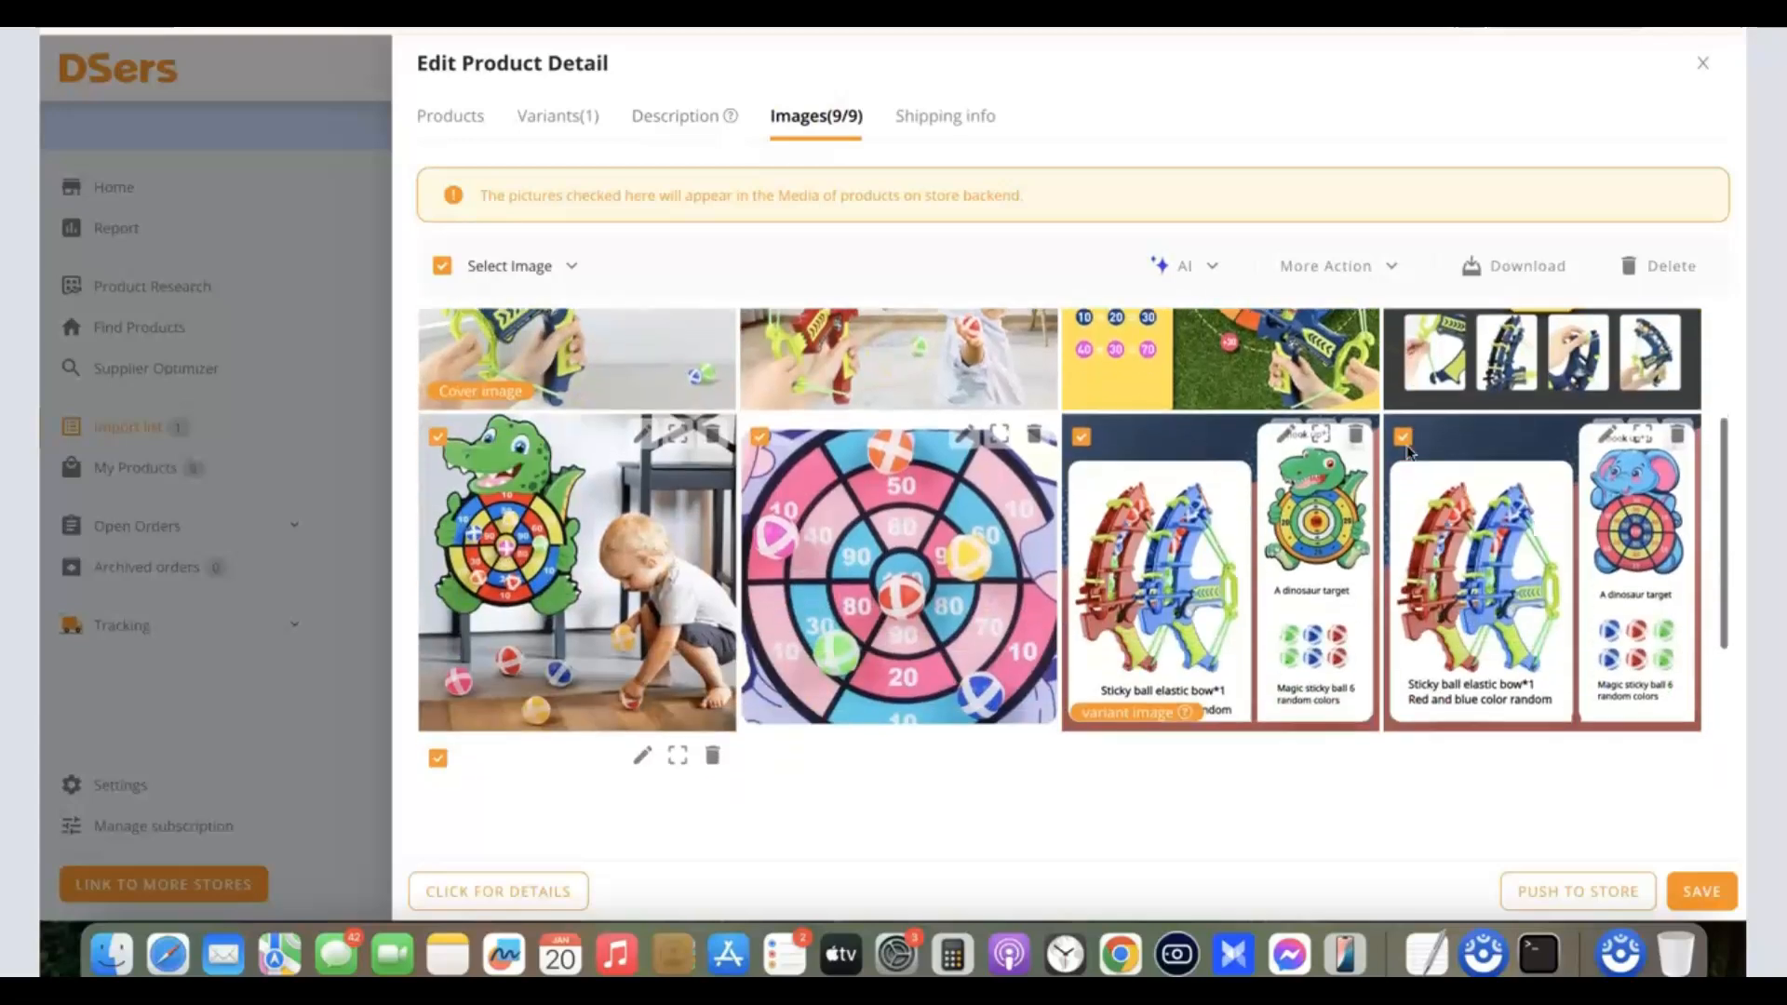
{"action": "left_click", "coordinate": [1455, 595]}
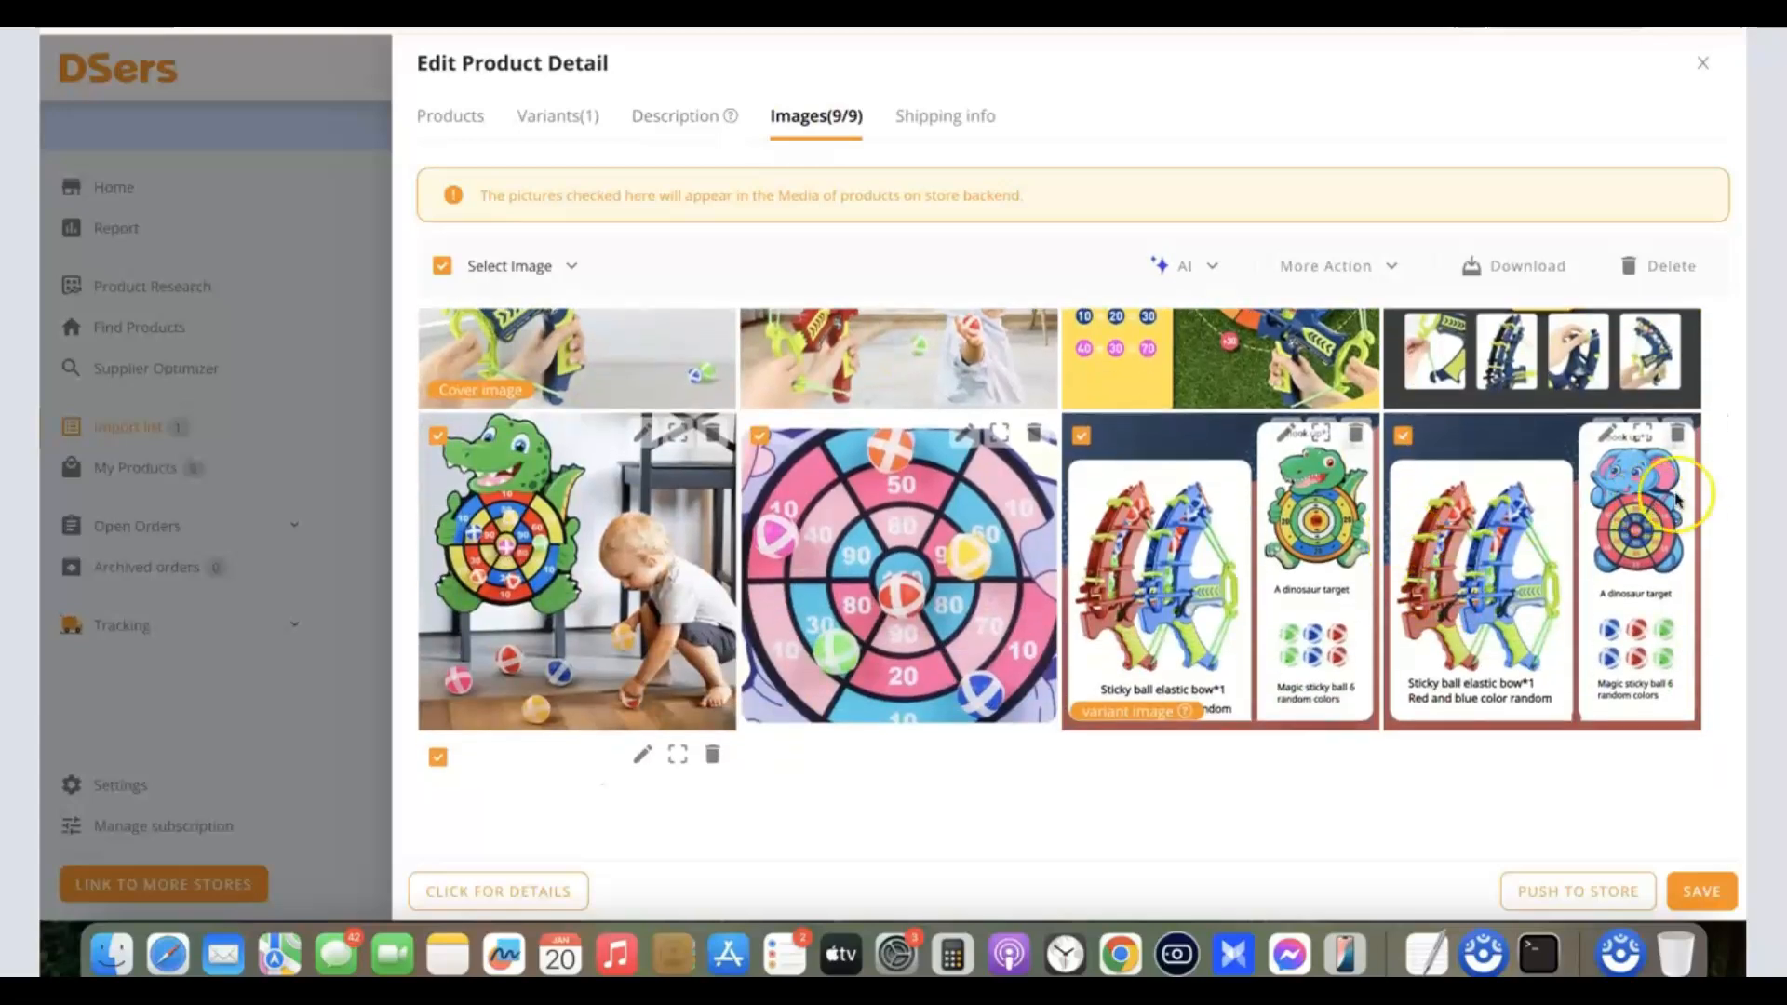
{"action": "scroll", "coordinate": [1117, 354], "scroll_direction": "up", "scroll_amount": 3}
- Check the toy's shipping information and save the product edits
{"action": "left_click", "coordinate": [945, 115]}
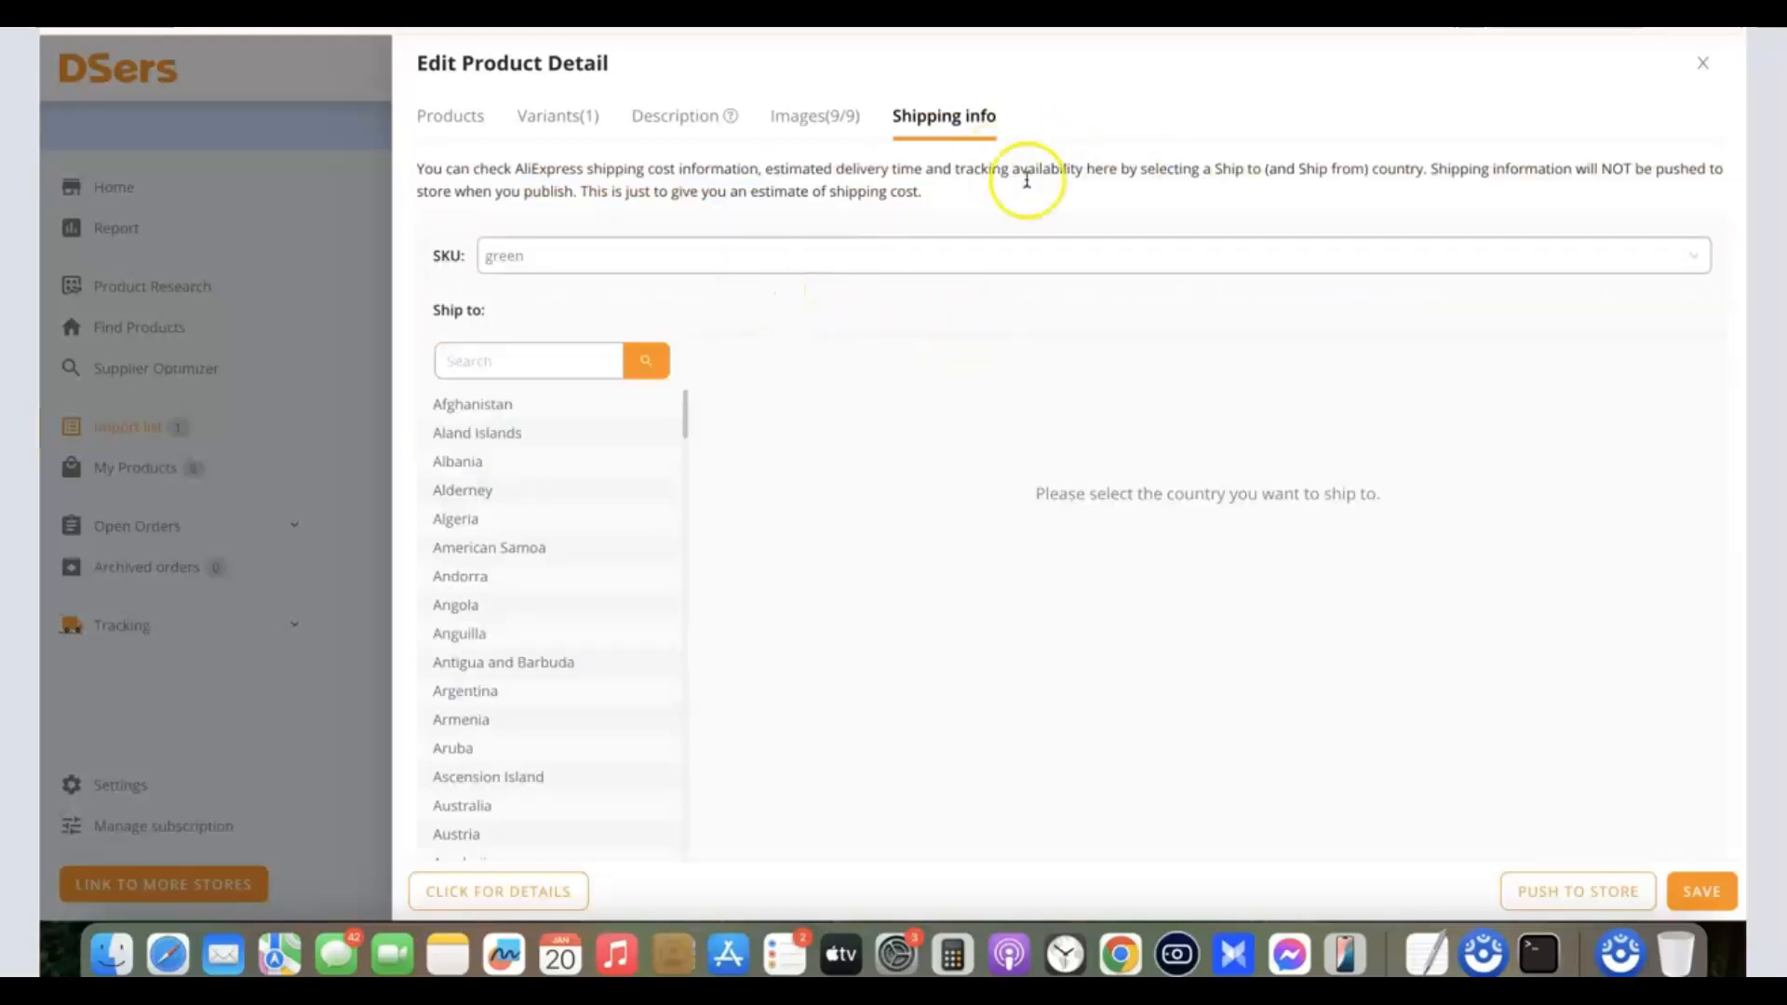
{"action": "scroll", "coordinate": [1170, 326], "scroll_direction": "down", "scroll_amount": 2}
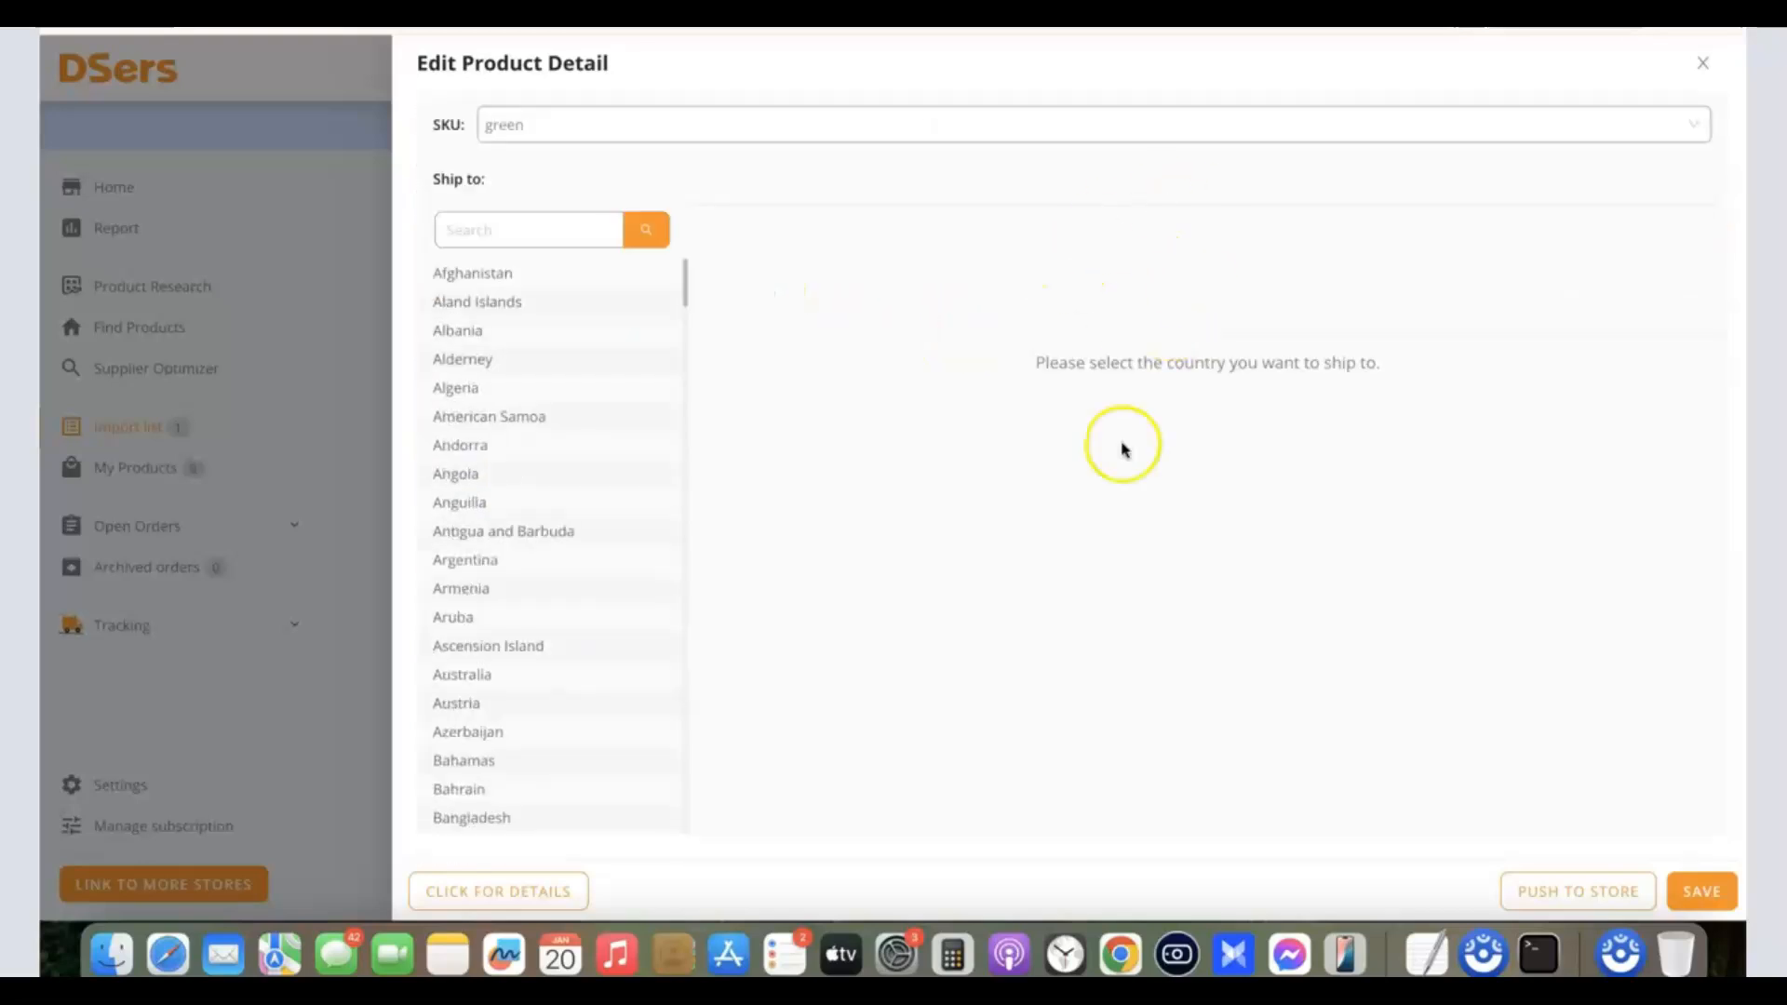
{"action": "scroll", "coordinate": [1107, 456], "scroll_direction": "up", "scroll_amount": 2}
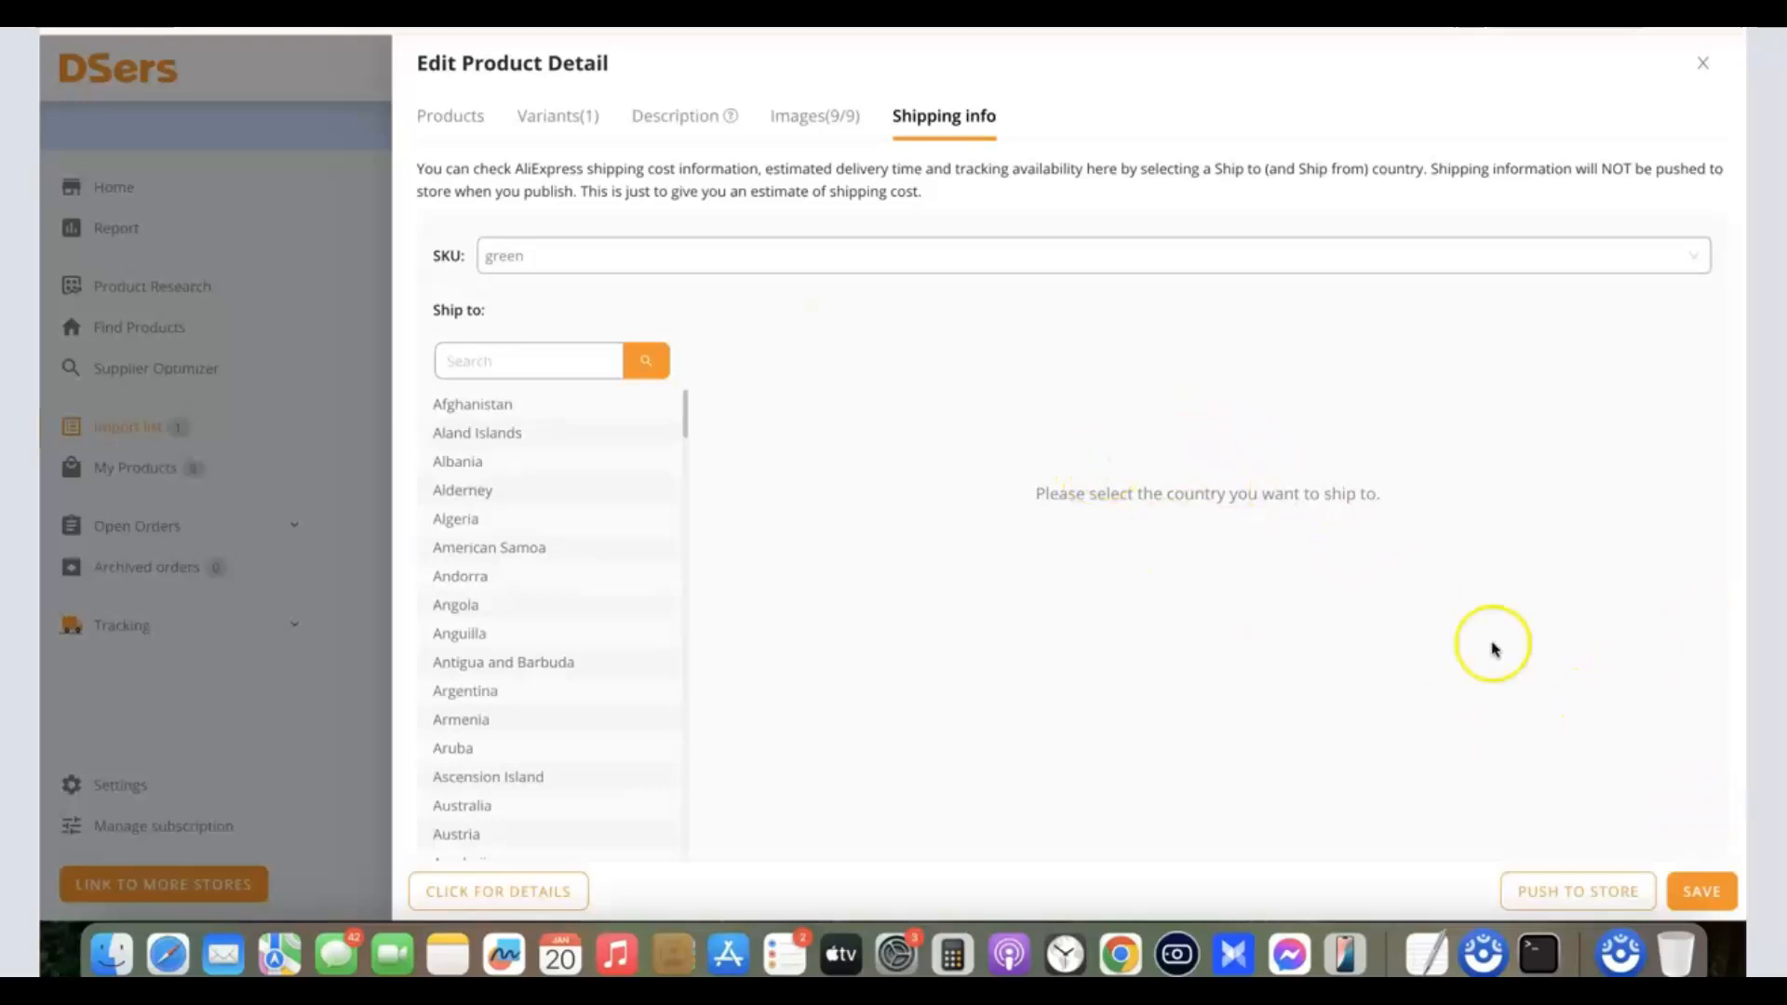
{"action": "left_click", "coordinate": [1699, 892]}
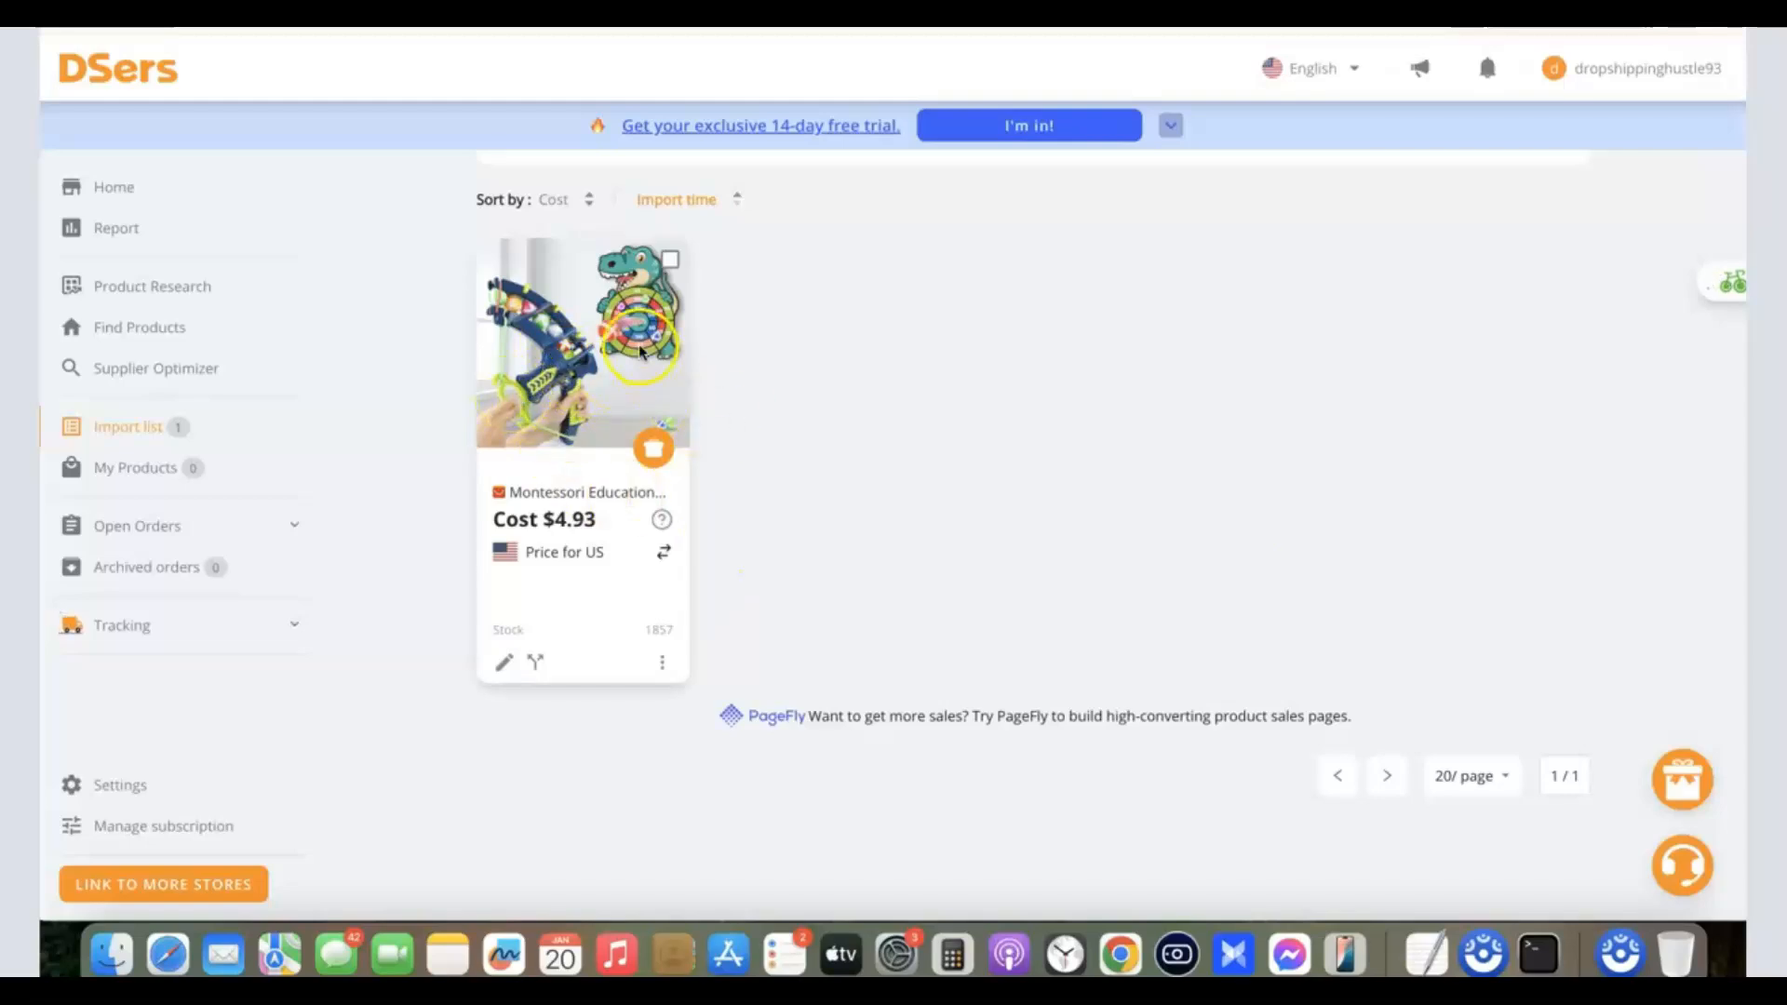
- Push the Montessori toy to the Shopify store through the Push Products dialog
{"action": "left_click", "coordinate": [652, 445]}
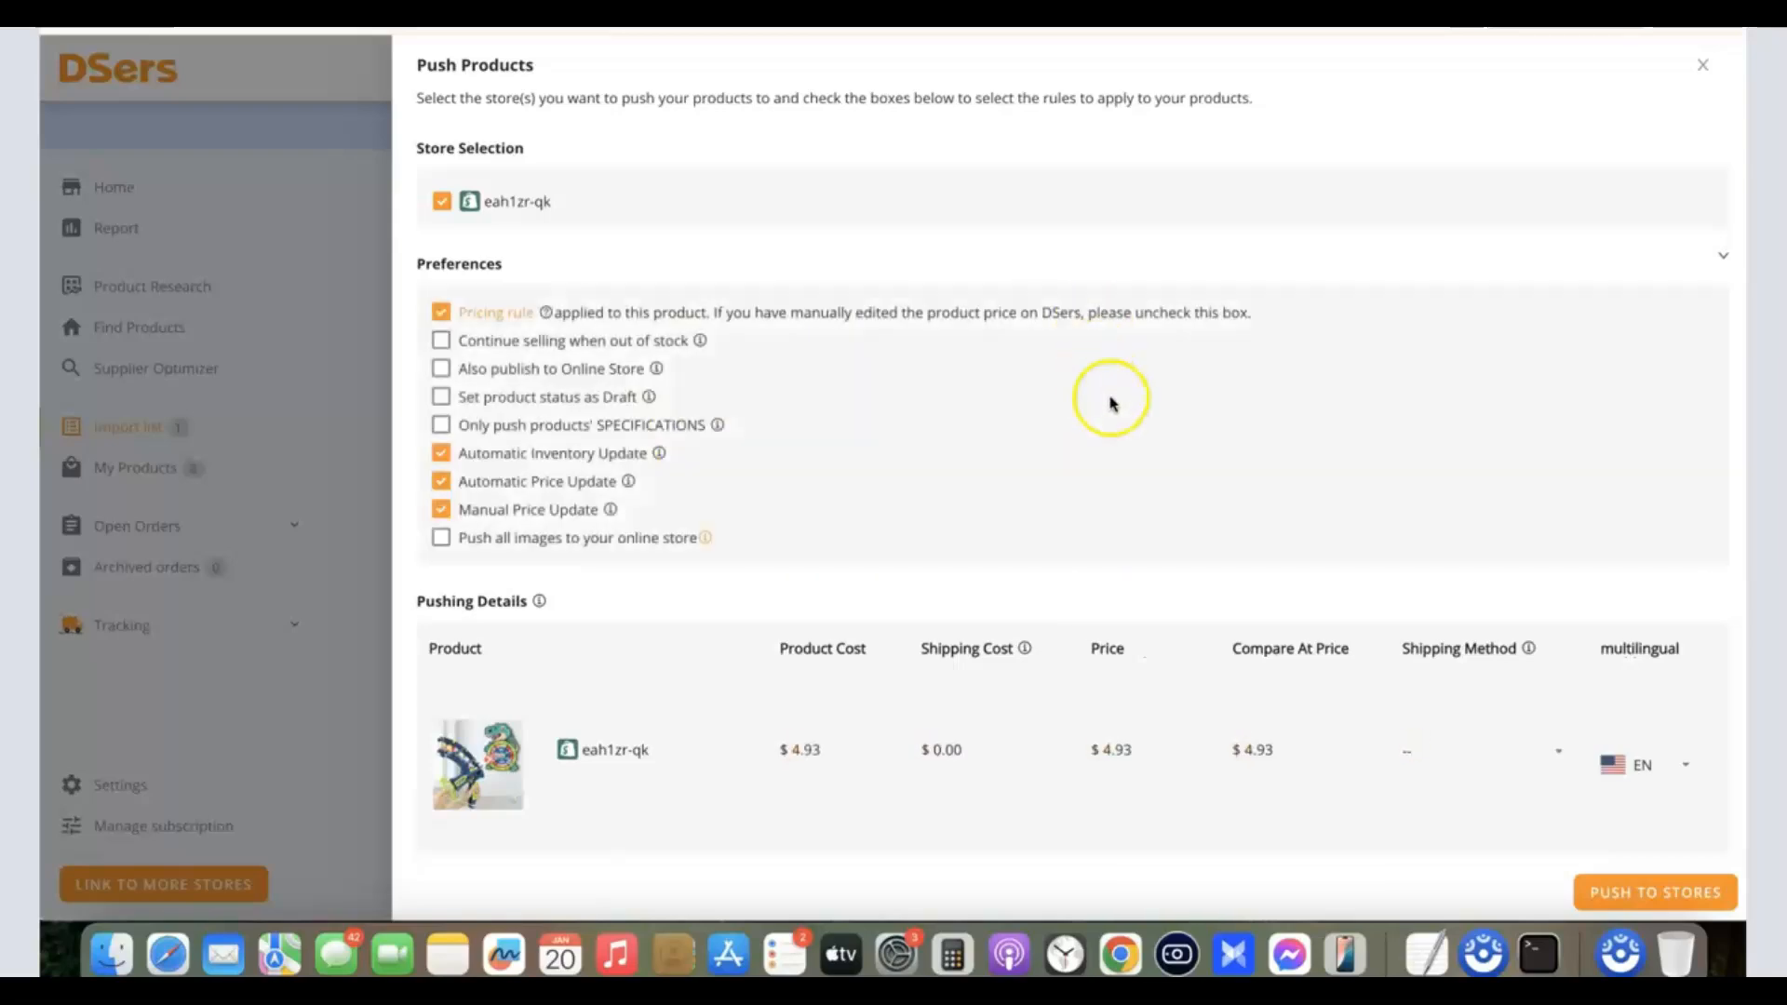
{"action": "scroll", "coordinate": [1191, 493], "scroll_direction": "down", "scroll_amount": 1}
{"action": "scroll", "coordinate": [1191, 493], "scroll_direction": "down", "scroll_amount": 2}
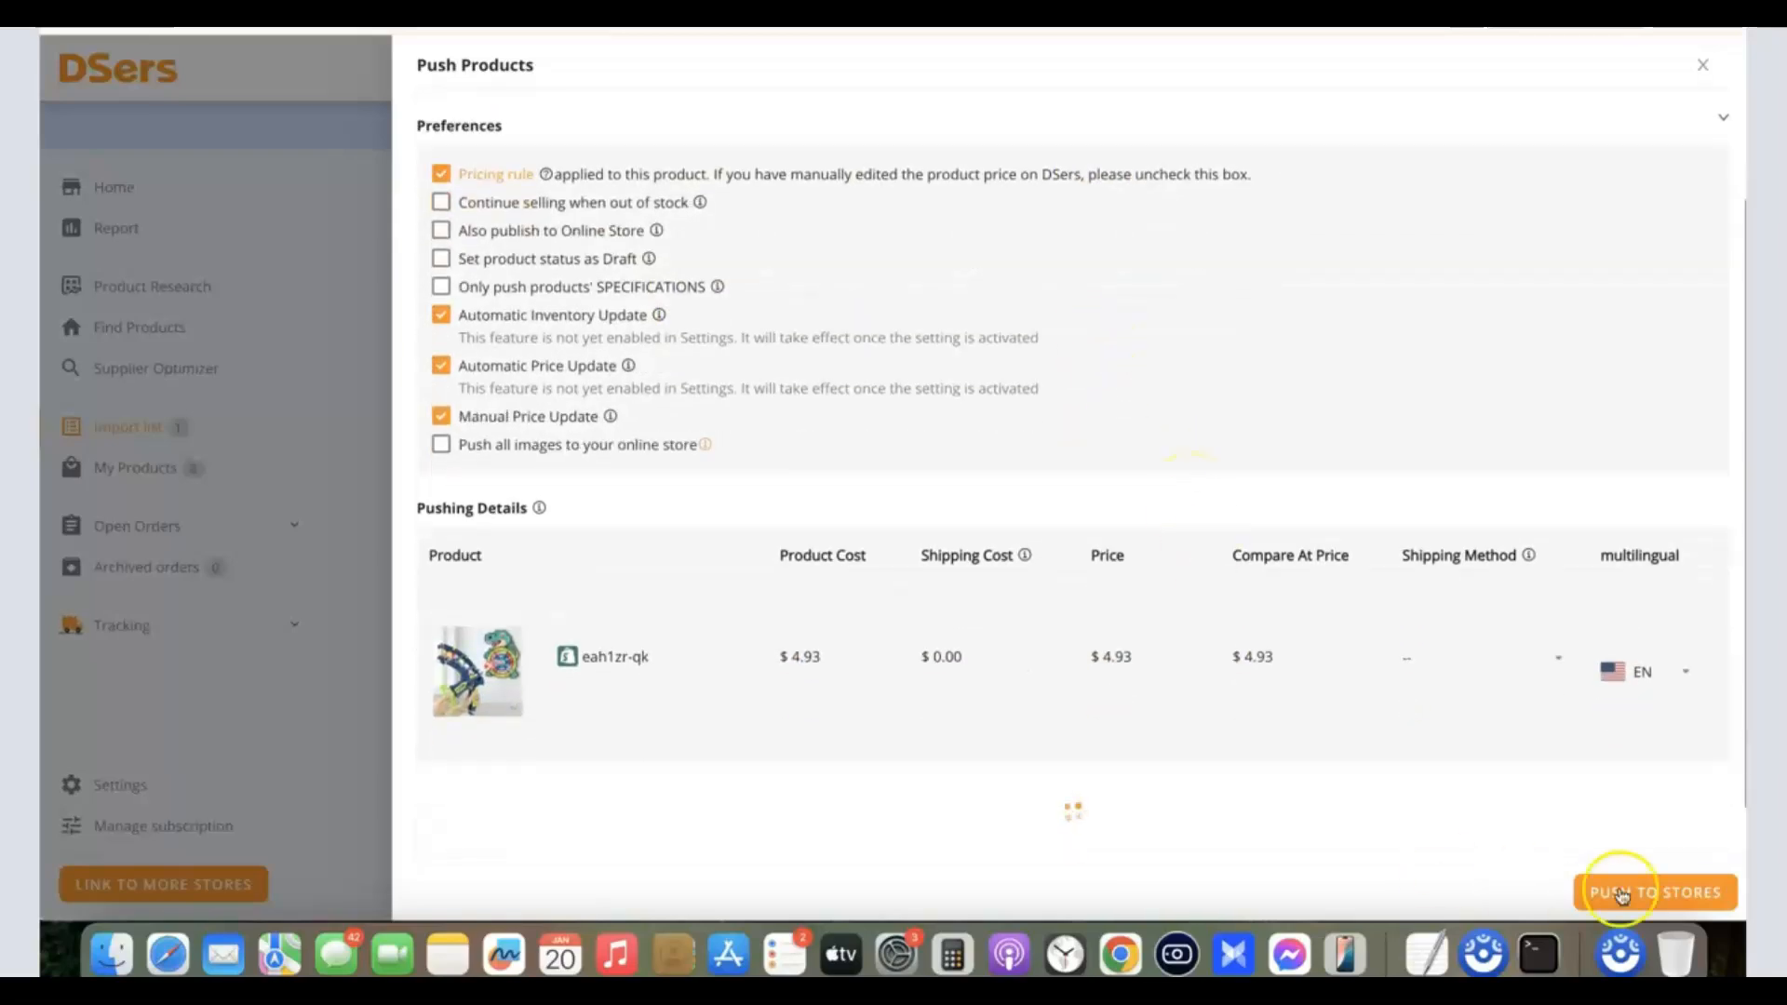
{"action": "left_click", "coordinate": [1640, 896]}
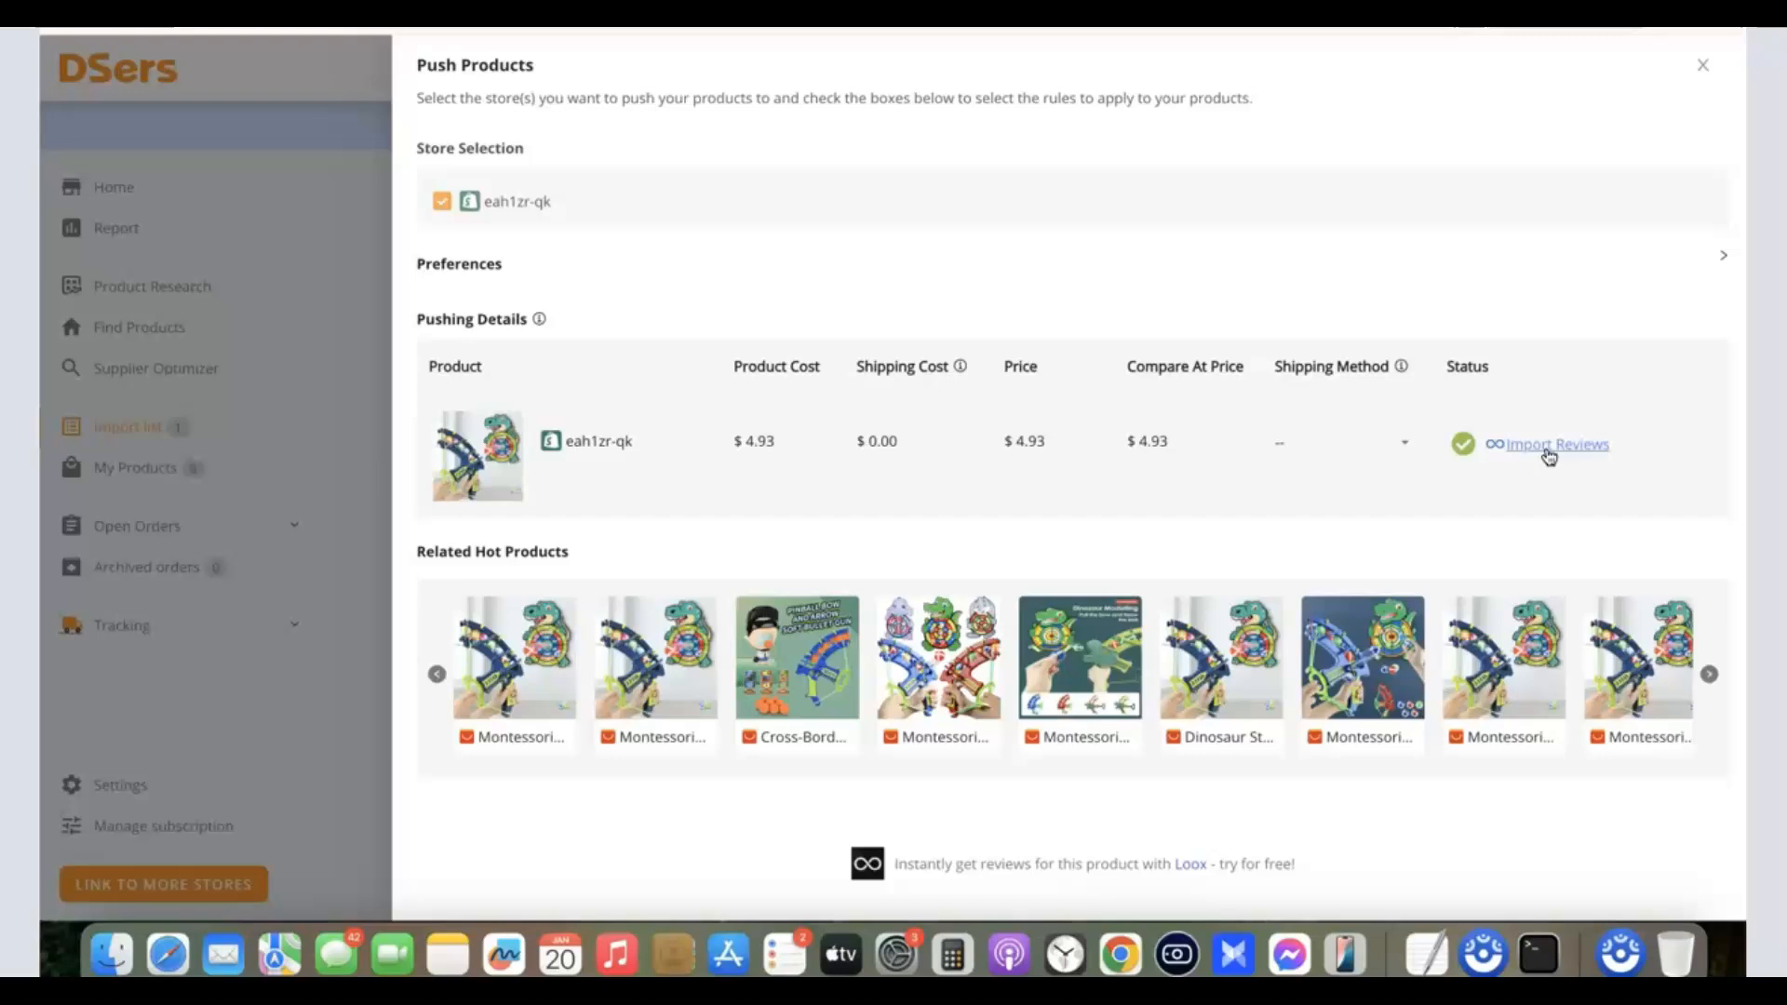
- Inspect the pushed toy's success status and open Import Reviews for the Loox reviews app
{"action": "left_click_drag", "start_coordinate": [1548, 456], "coordinate": [1273, 206]}
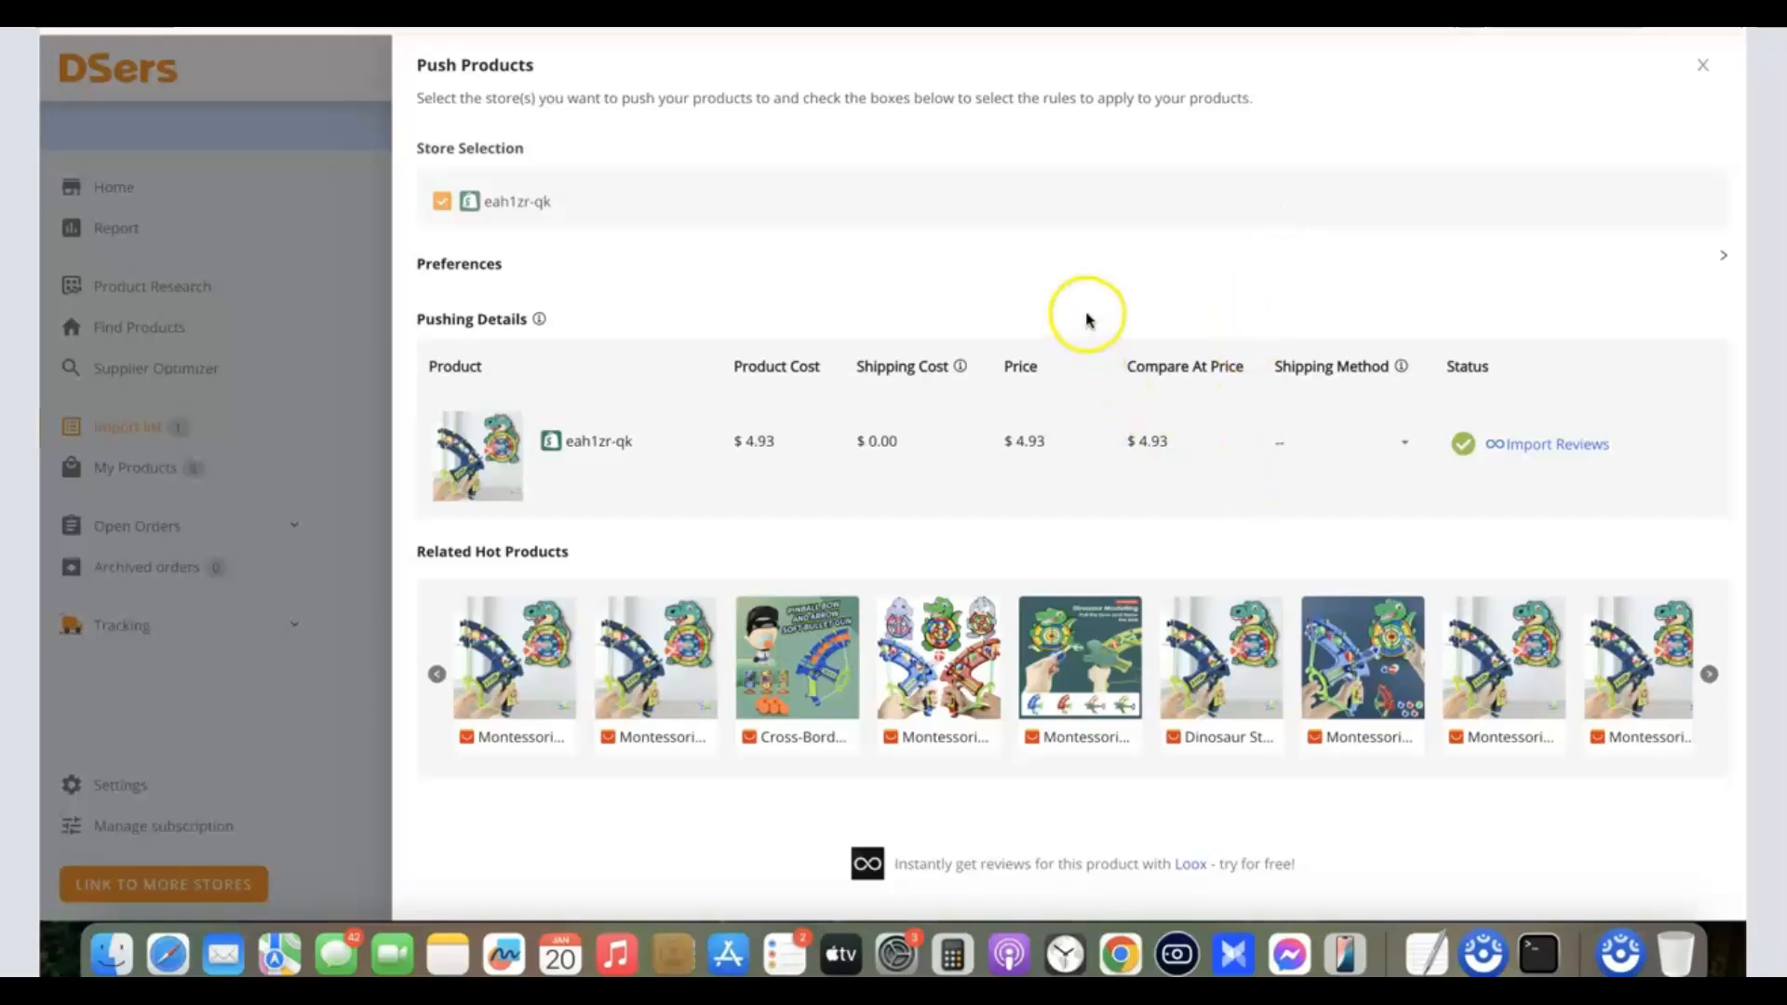
{"action": "mouse_move", "coordinate": [1118, 752]}
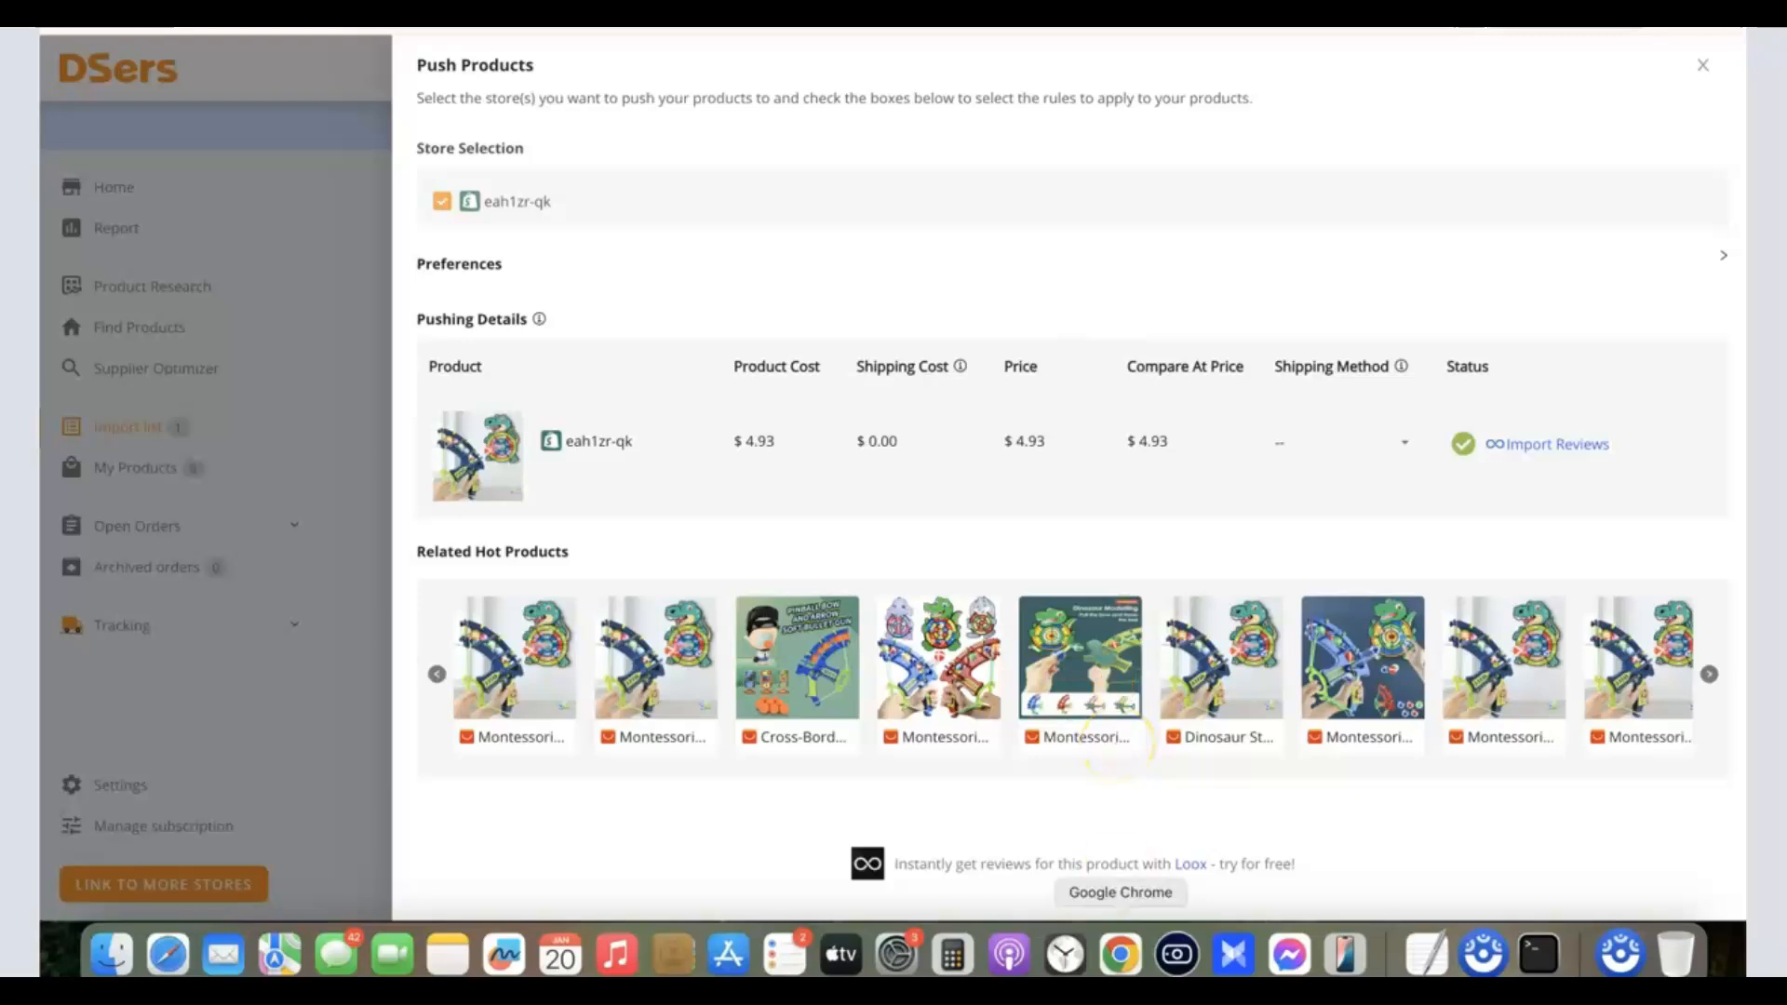
{"action": "key", "text": "super+equal"}
{"action": "scroll", "coordinate": [1098, 838], "scroll_direction": "down", "scroll_amount": 2}
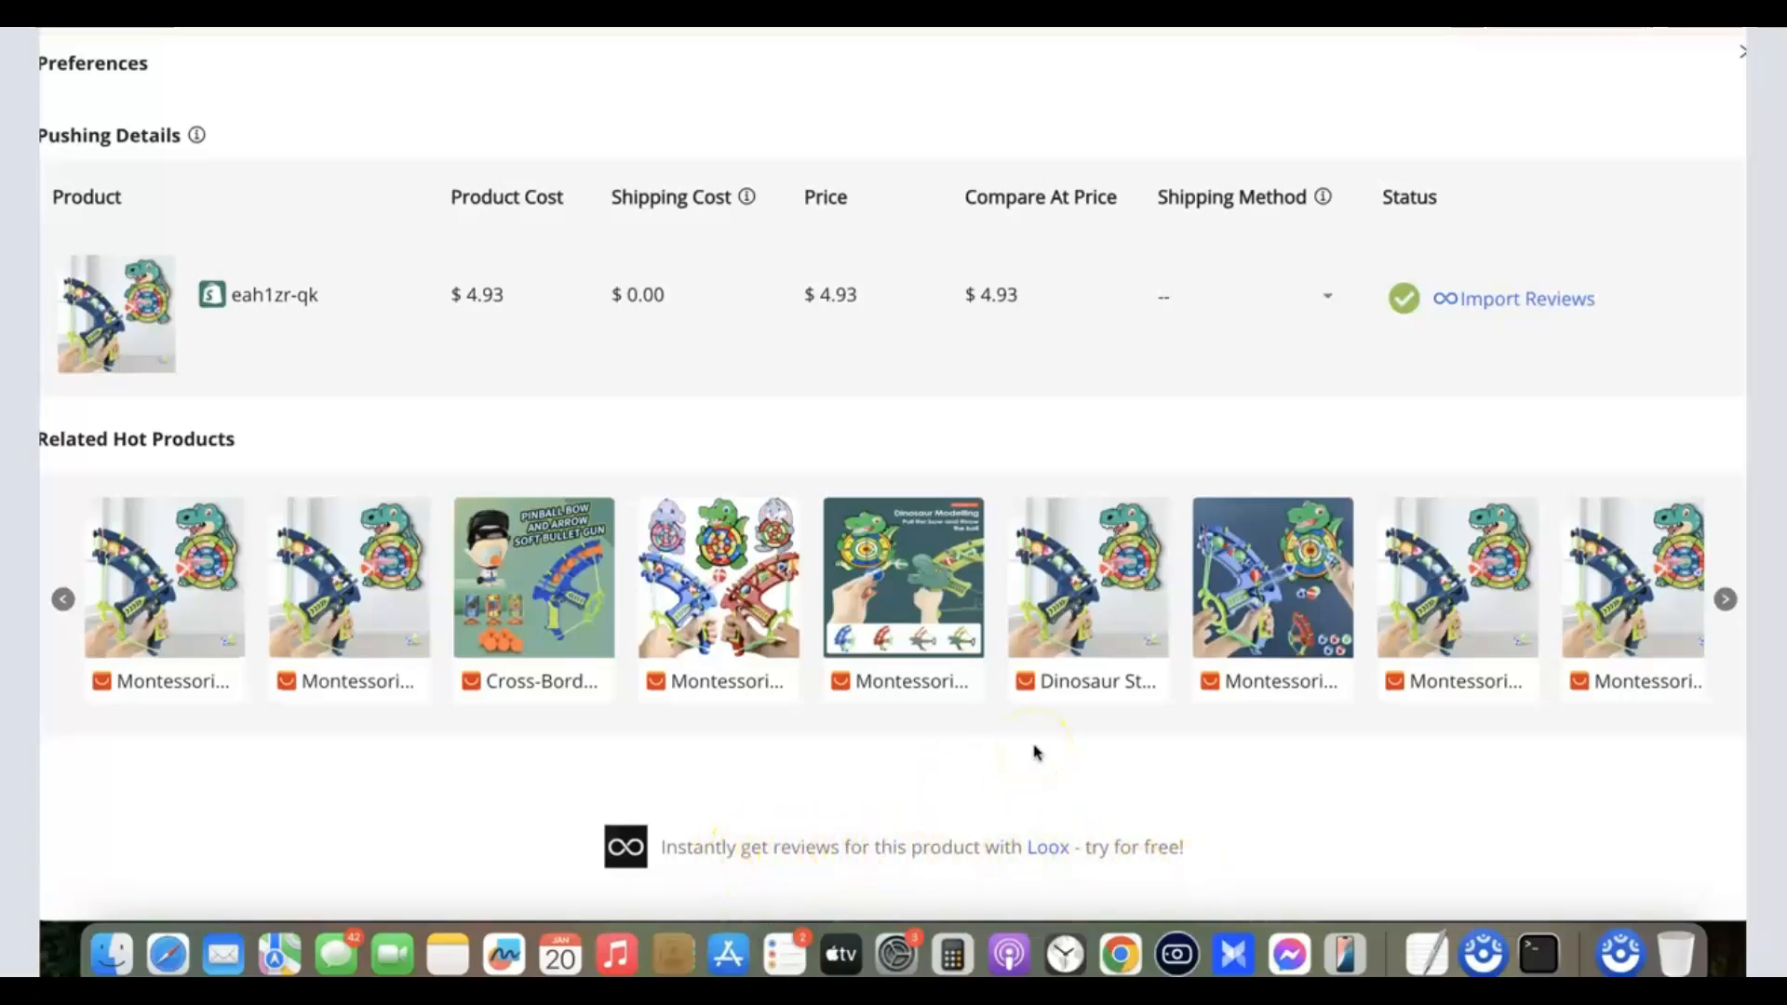
{"action": "key", "text": "super+minus"}
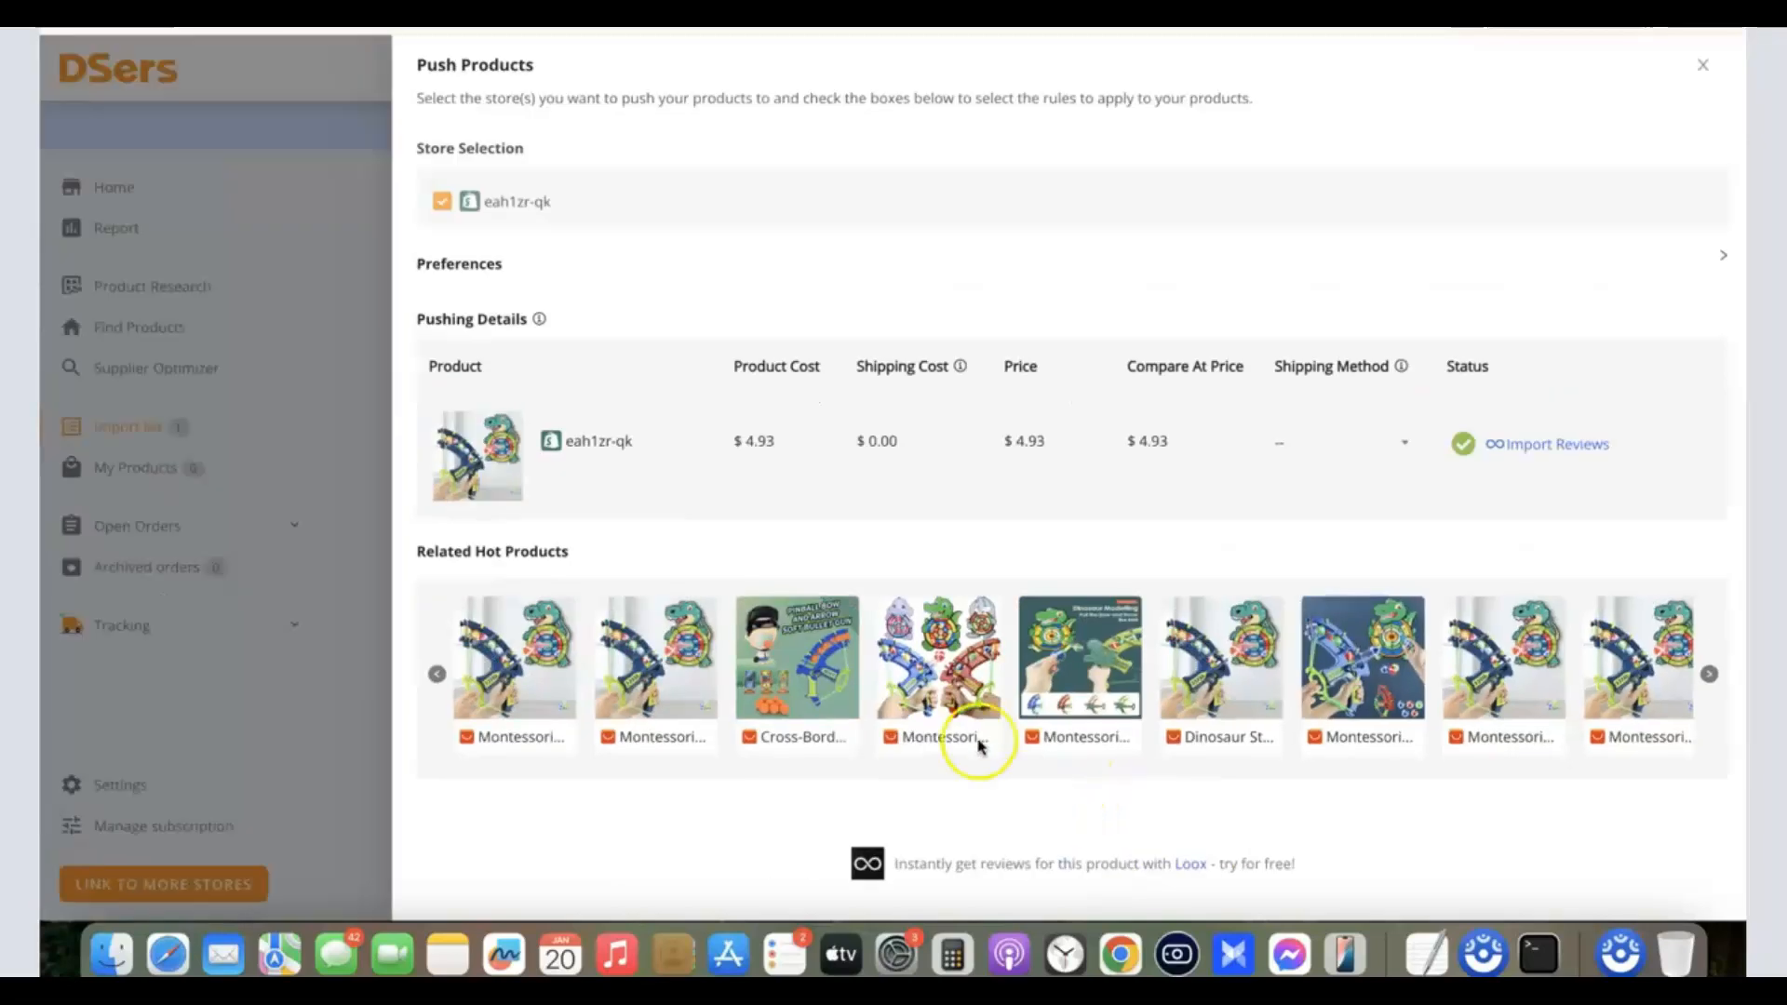
{"action": "left_click", "coordinate": [1542, 450]}
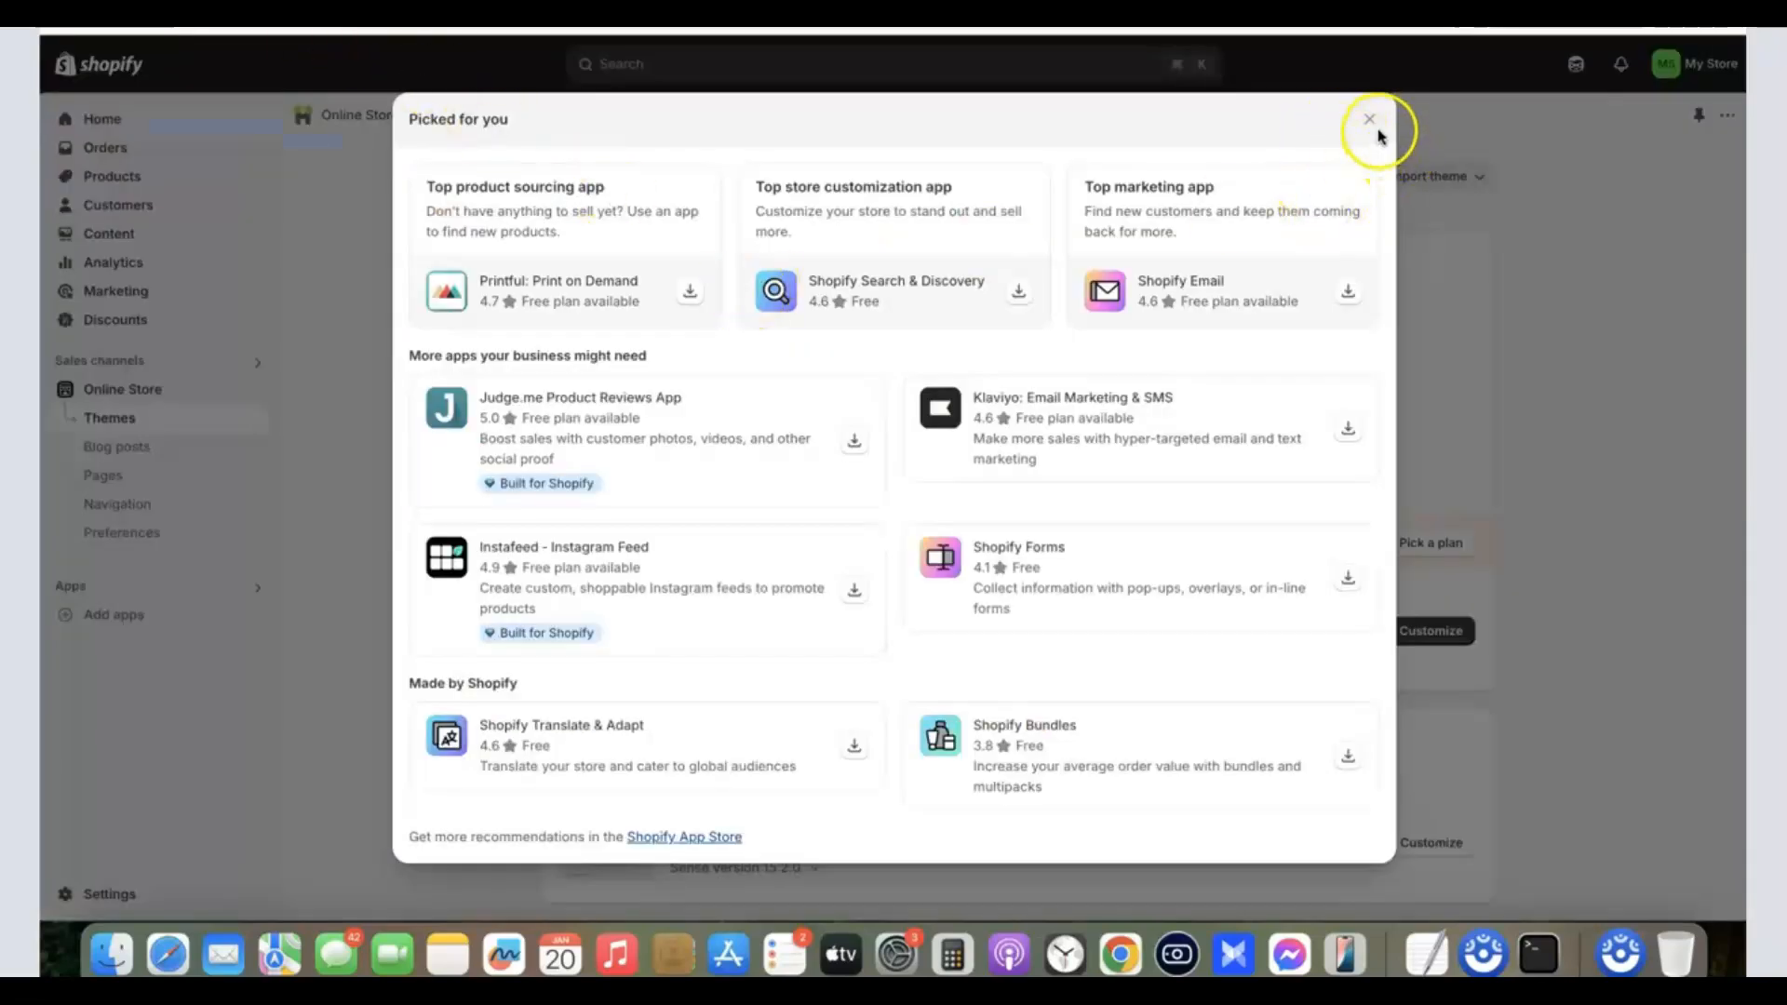
- Dismiss the Picked for you popup and preview the toy's storefront page at $4.93 with its description
{"action": "left_click", "coordinate": [1369, 120]}
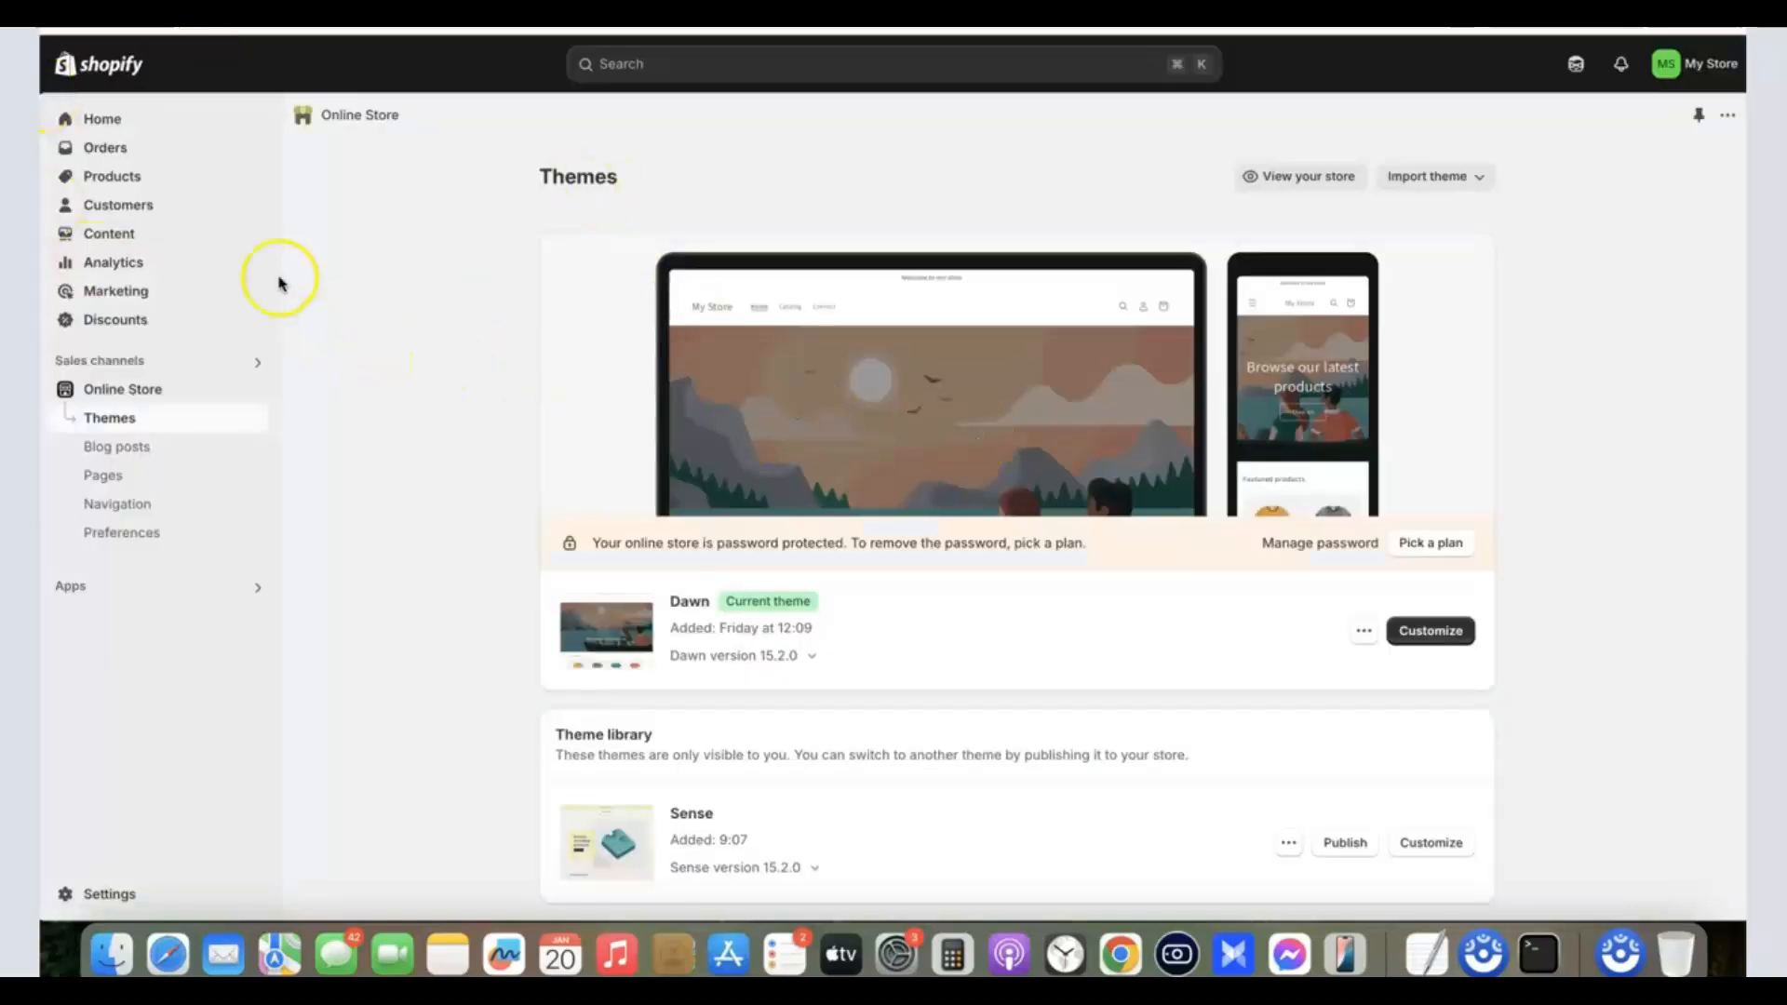
{"action": "left_click", "coordinate": [84, 173]}
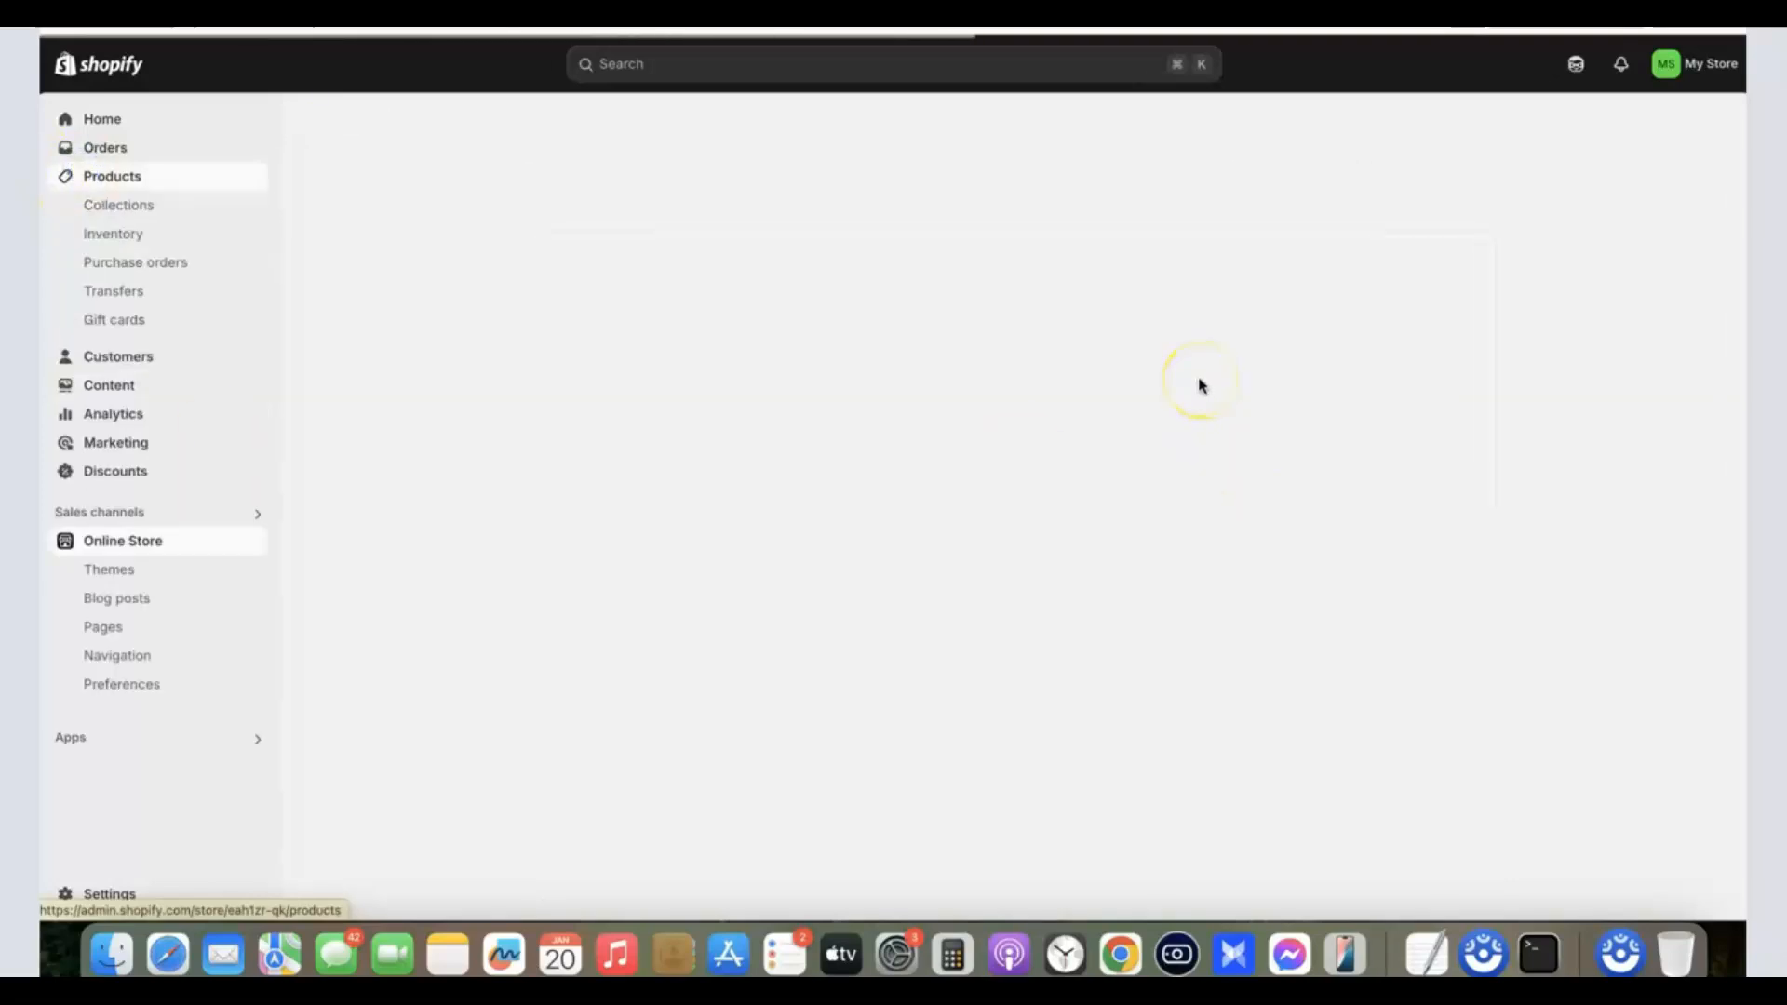
{"action": "left_click", "coordinate": [761, 282]}
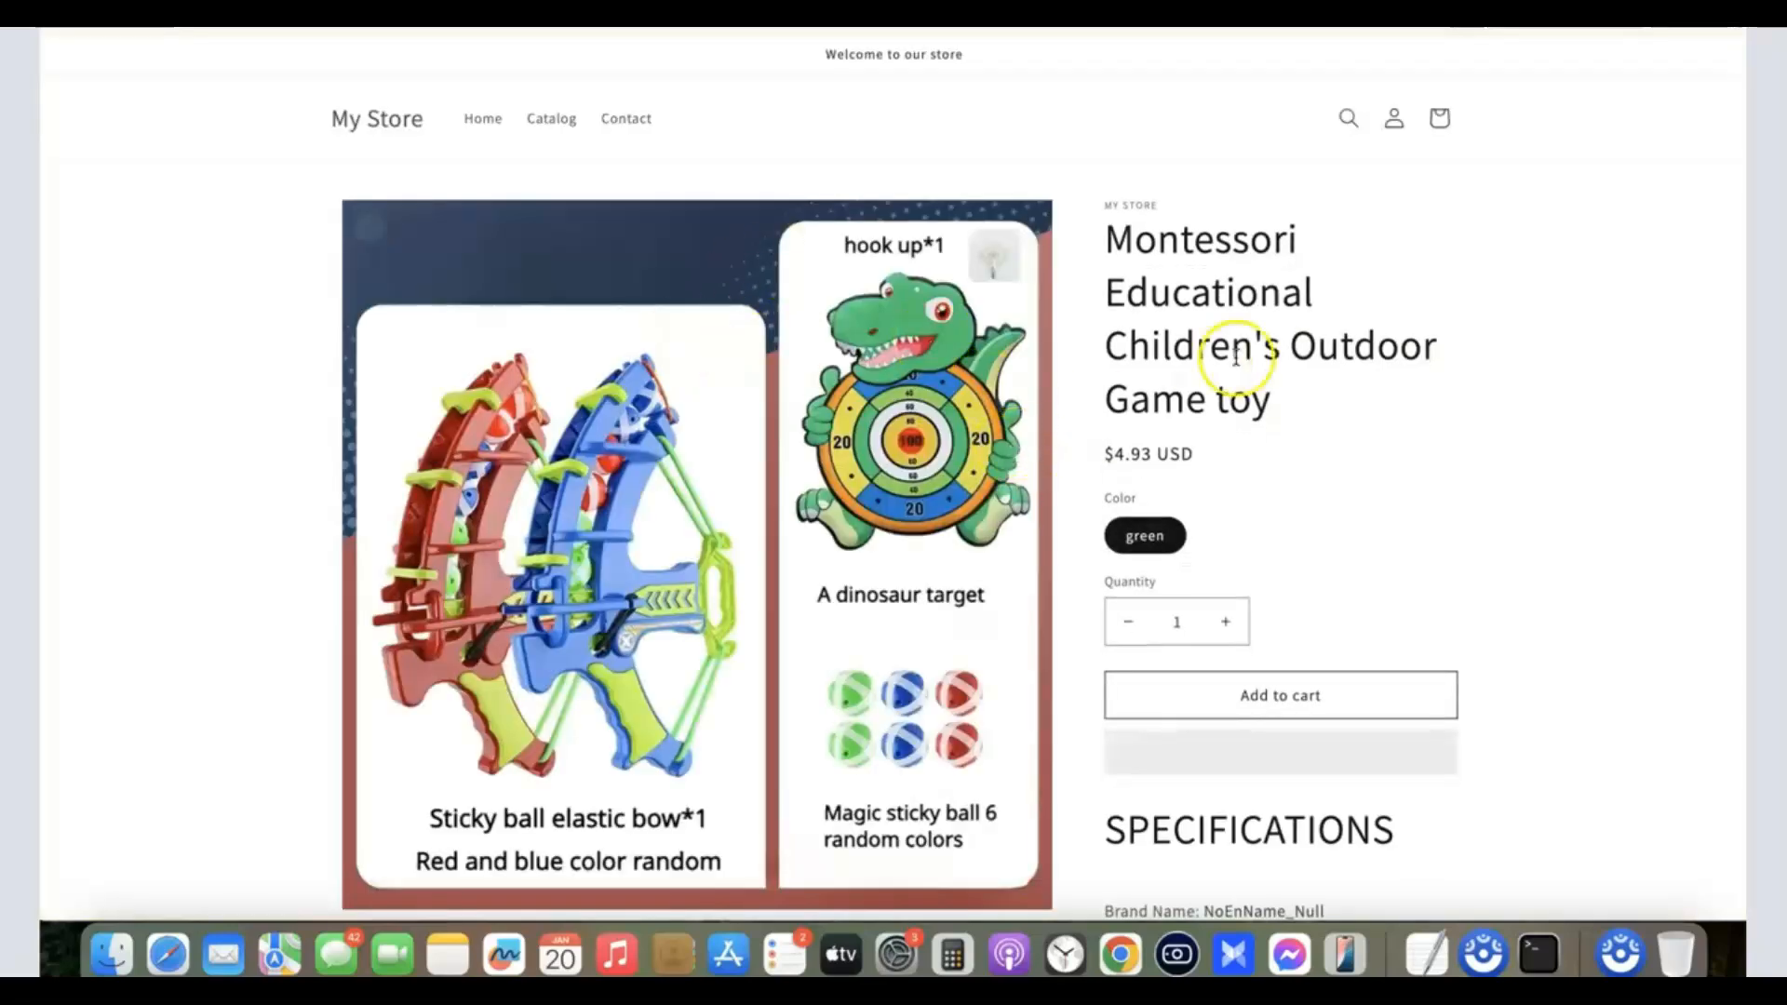
{"action": "scroll", "coordinate": [1235, 358], "scroll_direction": "down", "scroll_amount": 10}
{"action": "scroll", "coordinate": [1235, 363], "scroll_direction": "down", "scroll_amount": 10}
{"action": "scroll", "coordinate": [1235, 428], "scroll_direction": "up", "scroll_amount": 12}
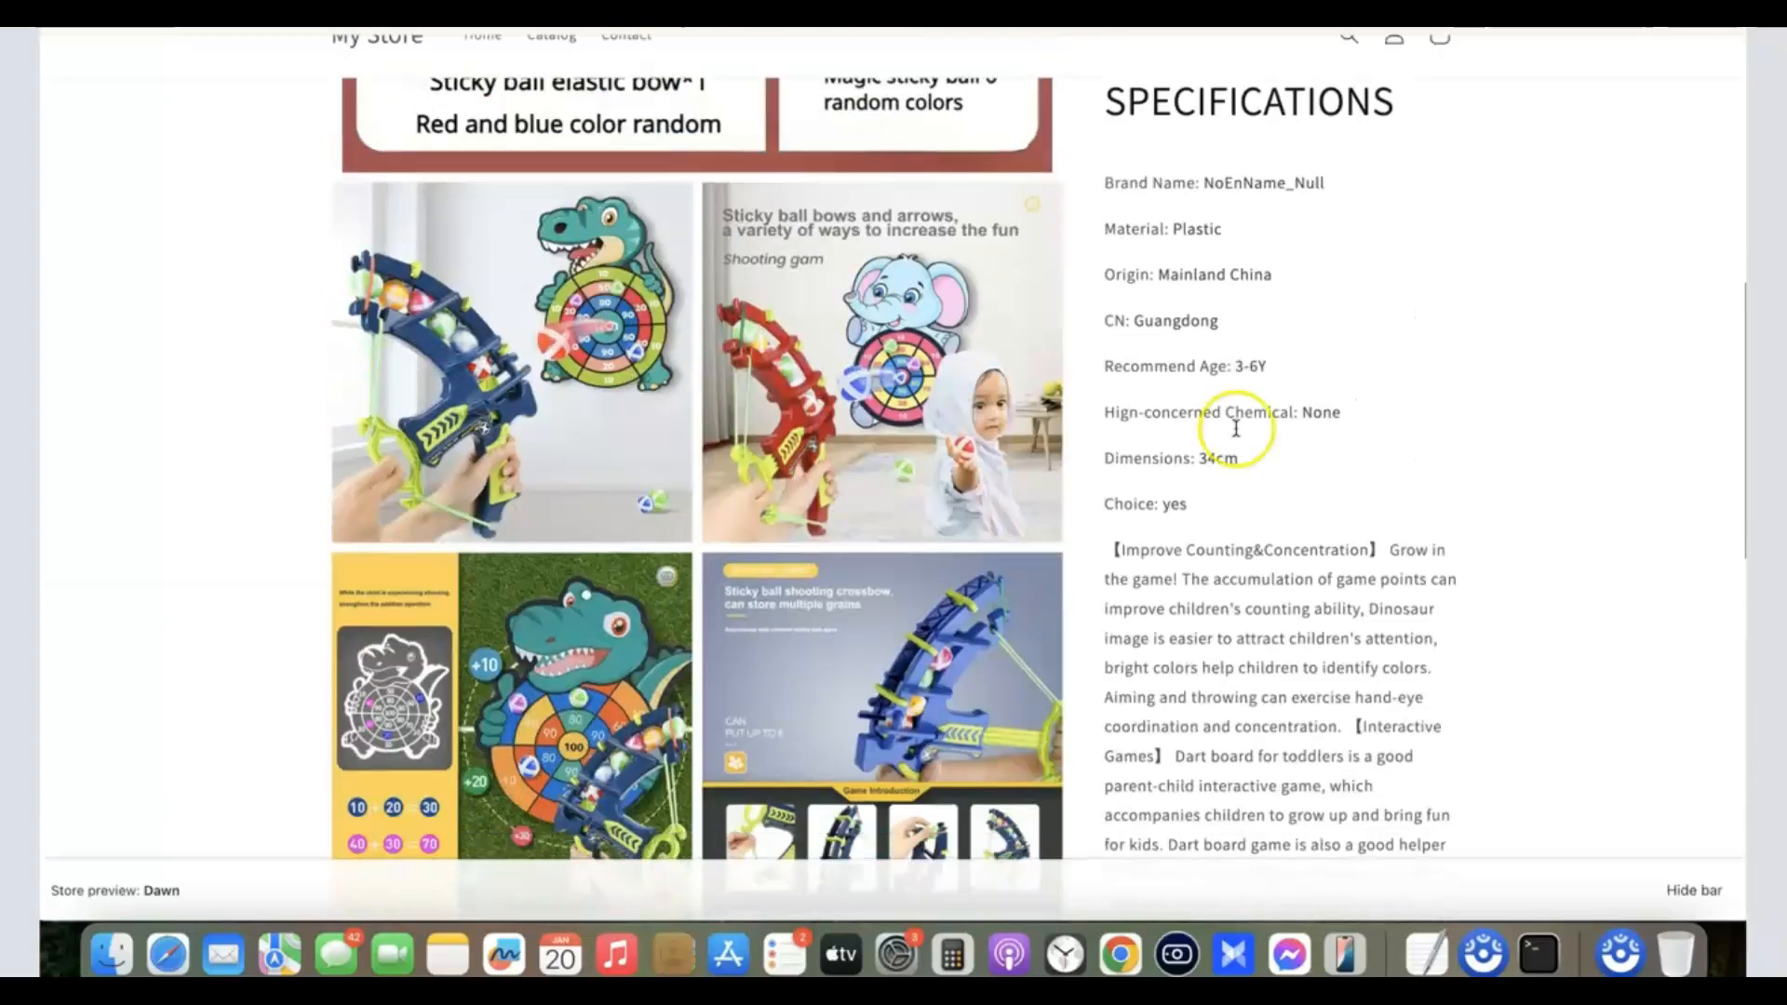
{"action": "scroll", "coordinate": [1349, 518], "scroll_direction": "down", "scroll_amount": 10}
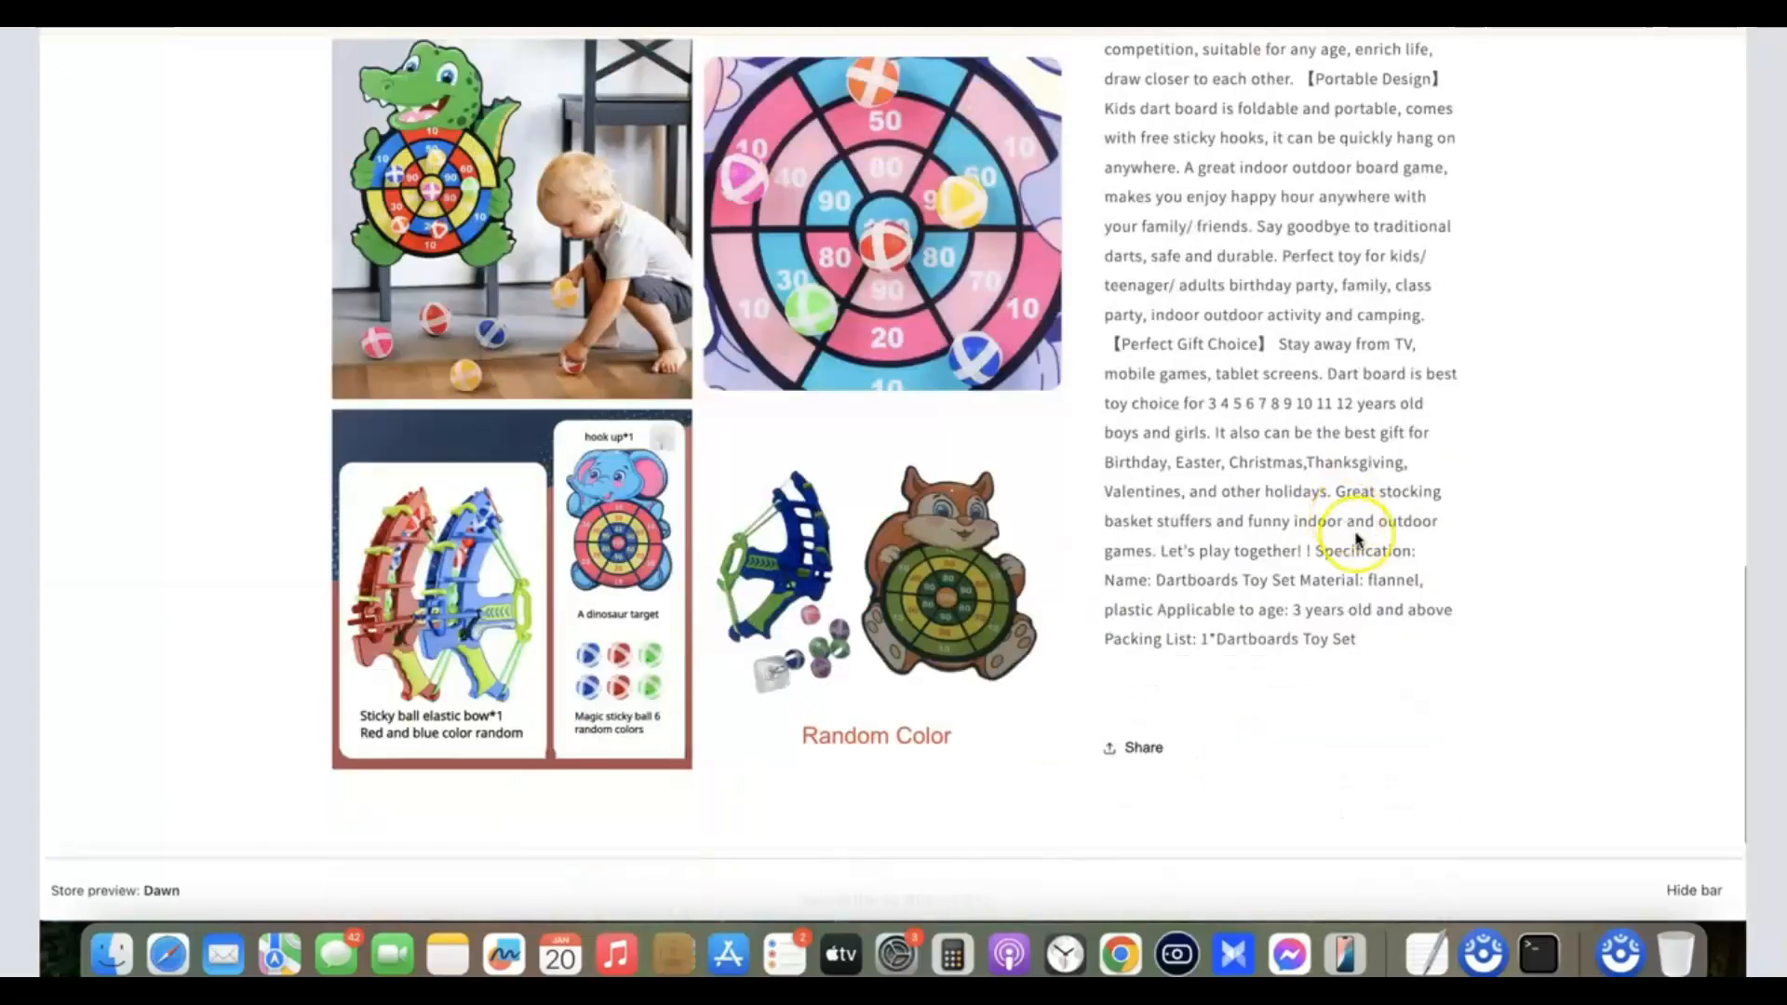
{"action": "scroll", "coordinate": [1368, 494], "scroll_direction": "down", "scroll_amount": 3}
{"action": "scroll", "coordinate": [1345, 450], "scroll_direction": "up", "scroll_amount": 1}
{"action": "scroll", "coordinate": [1277, 422], "scroll_direction": "up", "scroll_amount": 5}
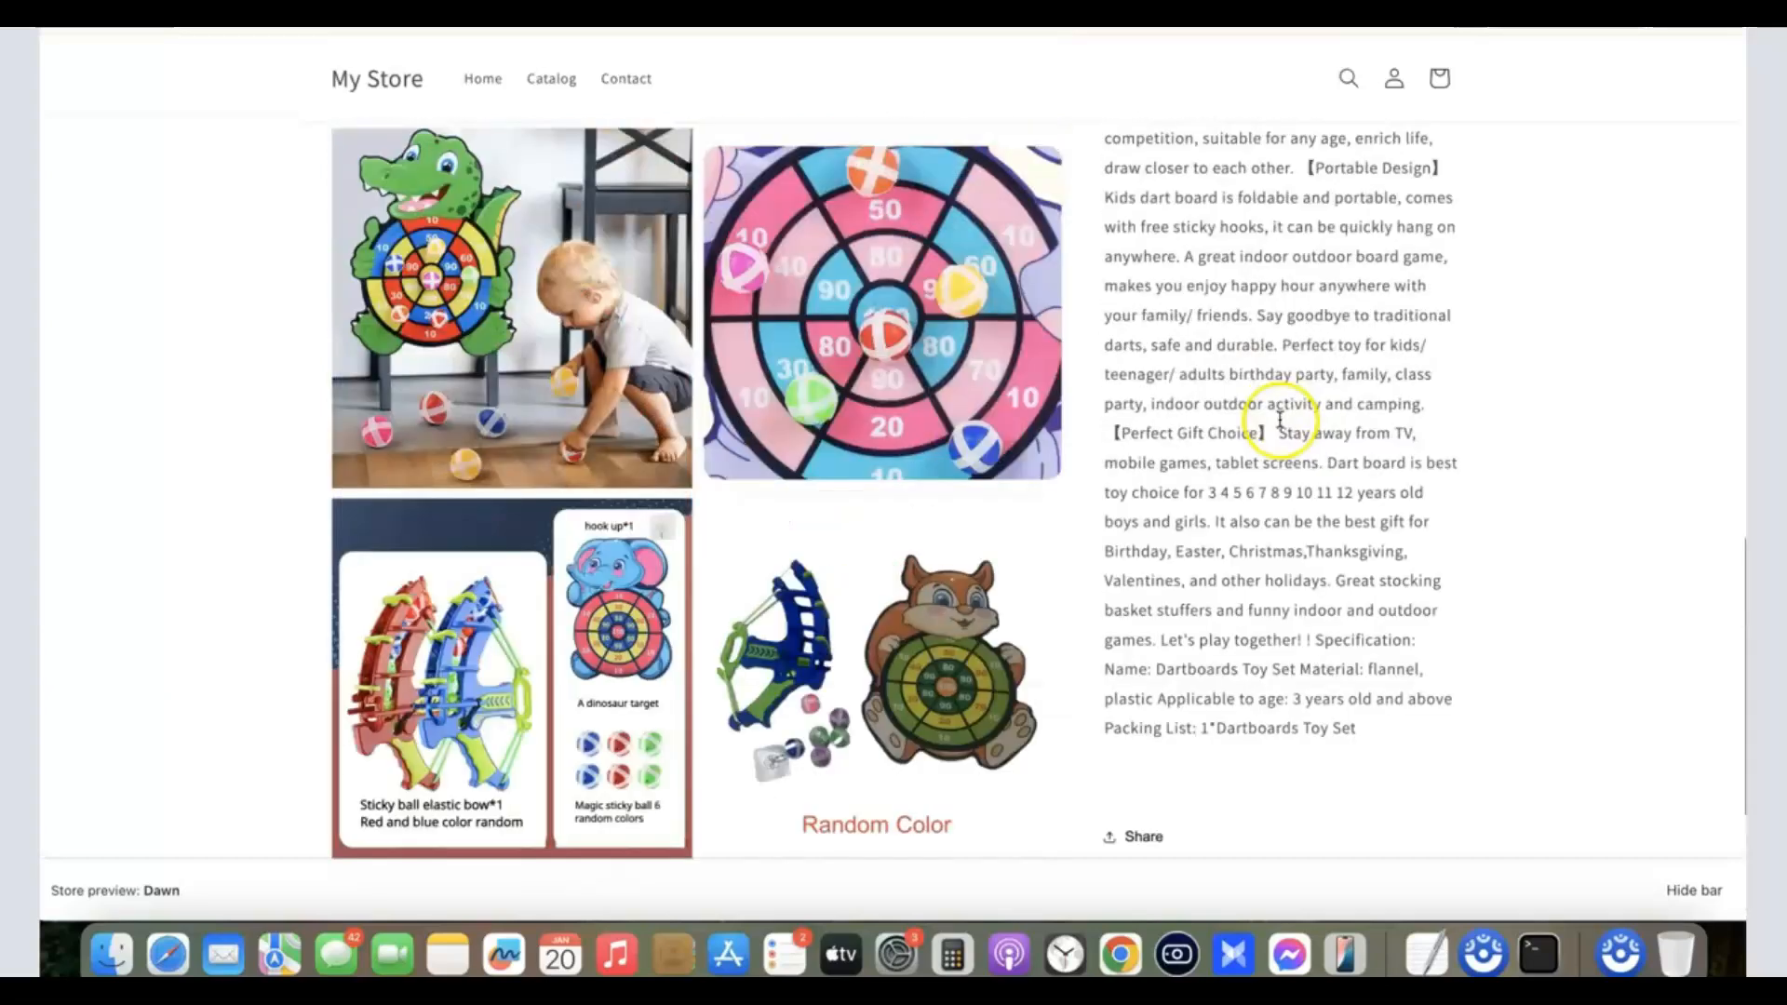
{"action": "scroll", "coordinate": [1280, 421], "scroll_direction": "up", "scroll_amount": 15}
- Open the Montessori toy in the admin Products list and review its Active status, green variant and description
{"action": "left_click", "coordinate": [316, 13]}
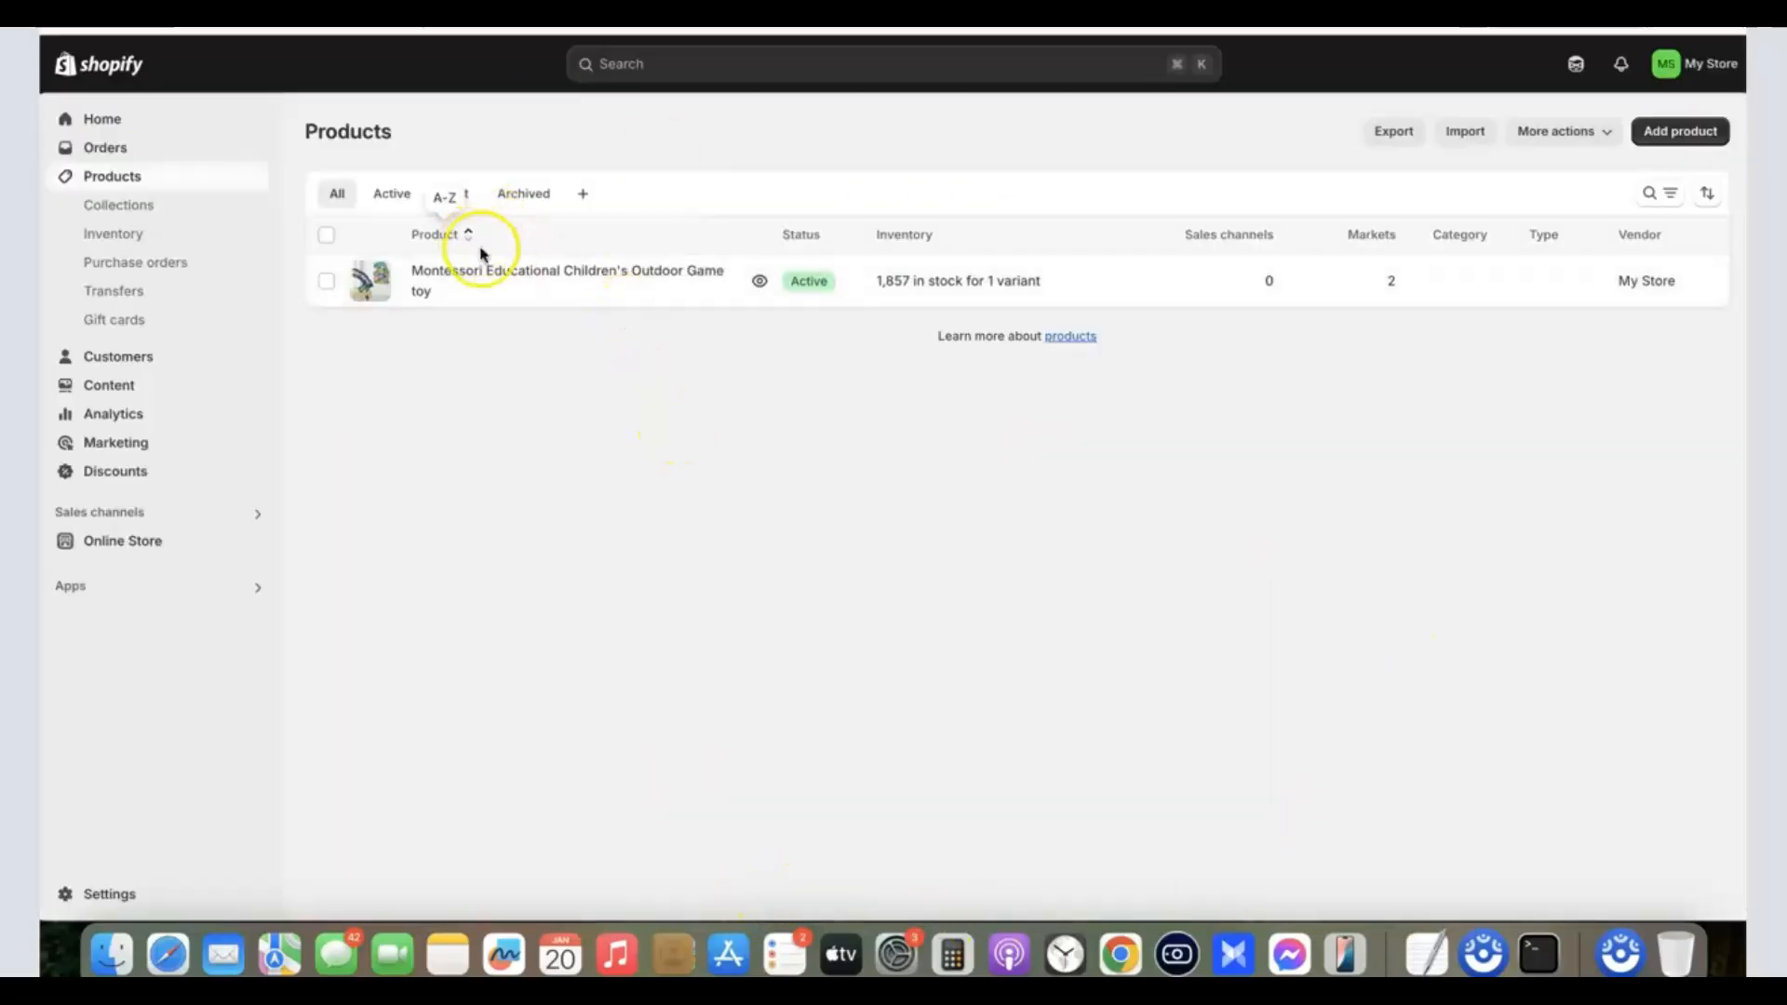
{"action": "left_click", "coordinate": [592, 265]}
{"action": "scroll", "coordinate": [838, 435], "scroll_direction": "down", "scroll_amount": 10}
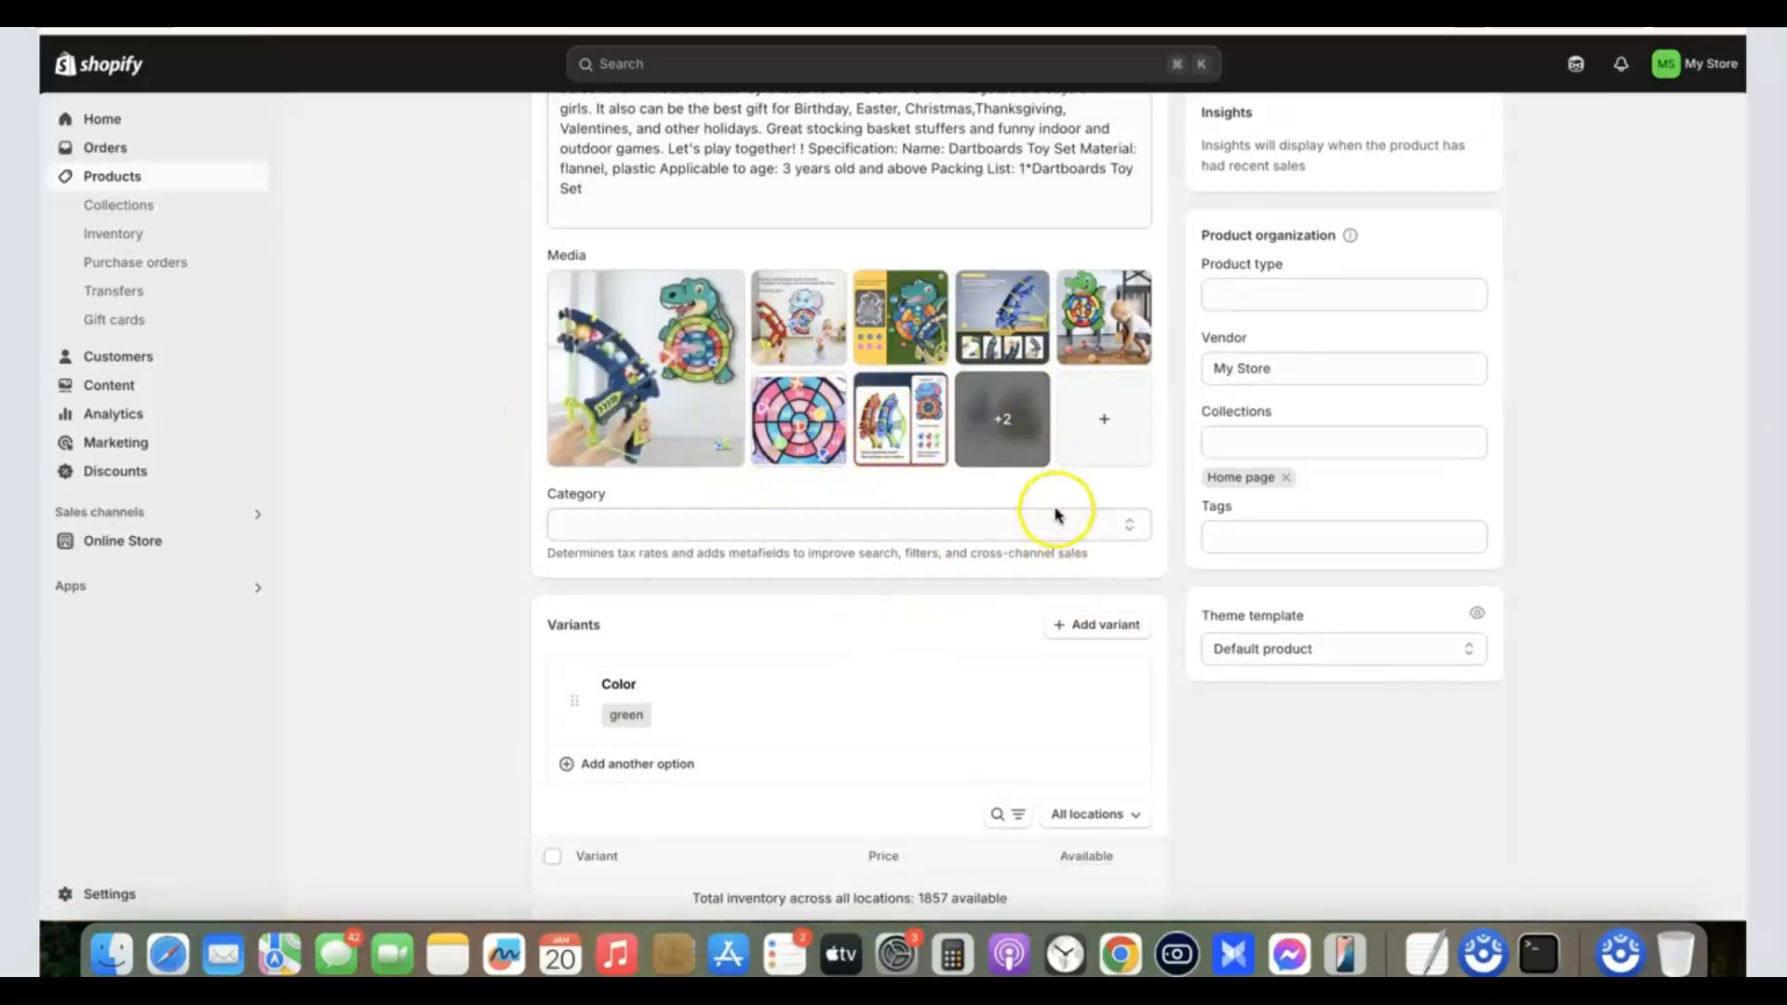
{"action": "scroll", "coordinate": [849, 575], "scroll_direction": "down", "scroll_amount": 5}
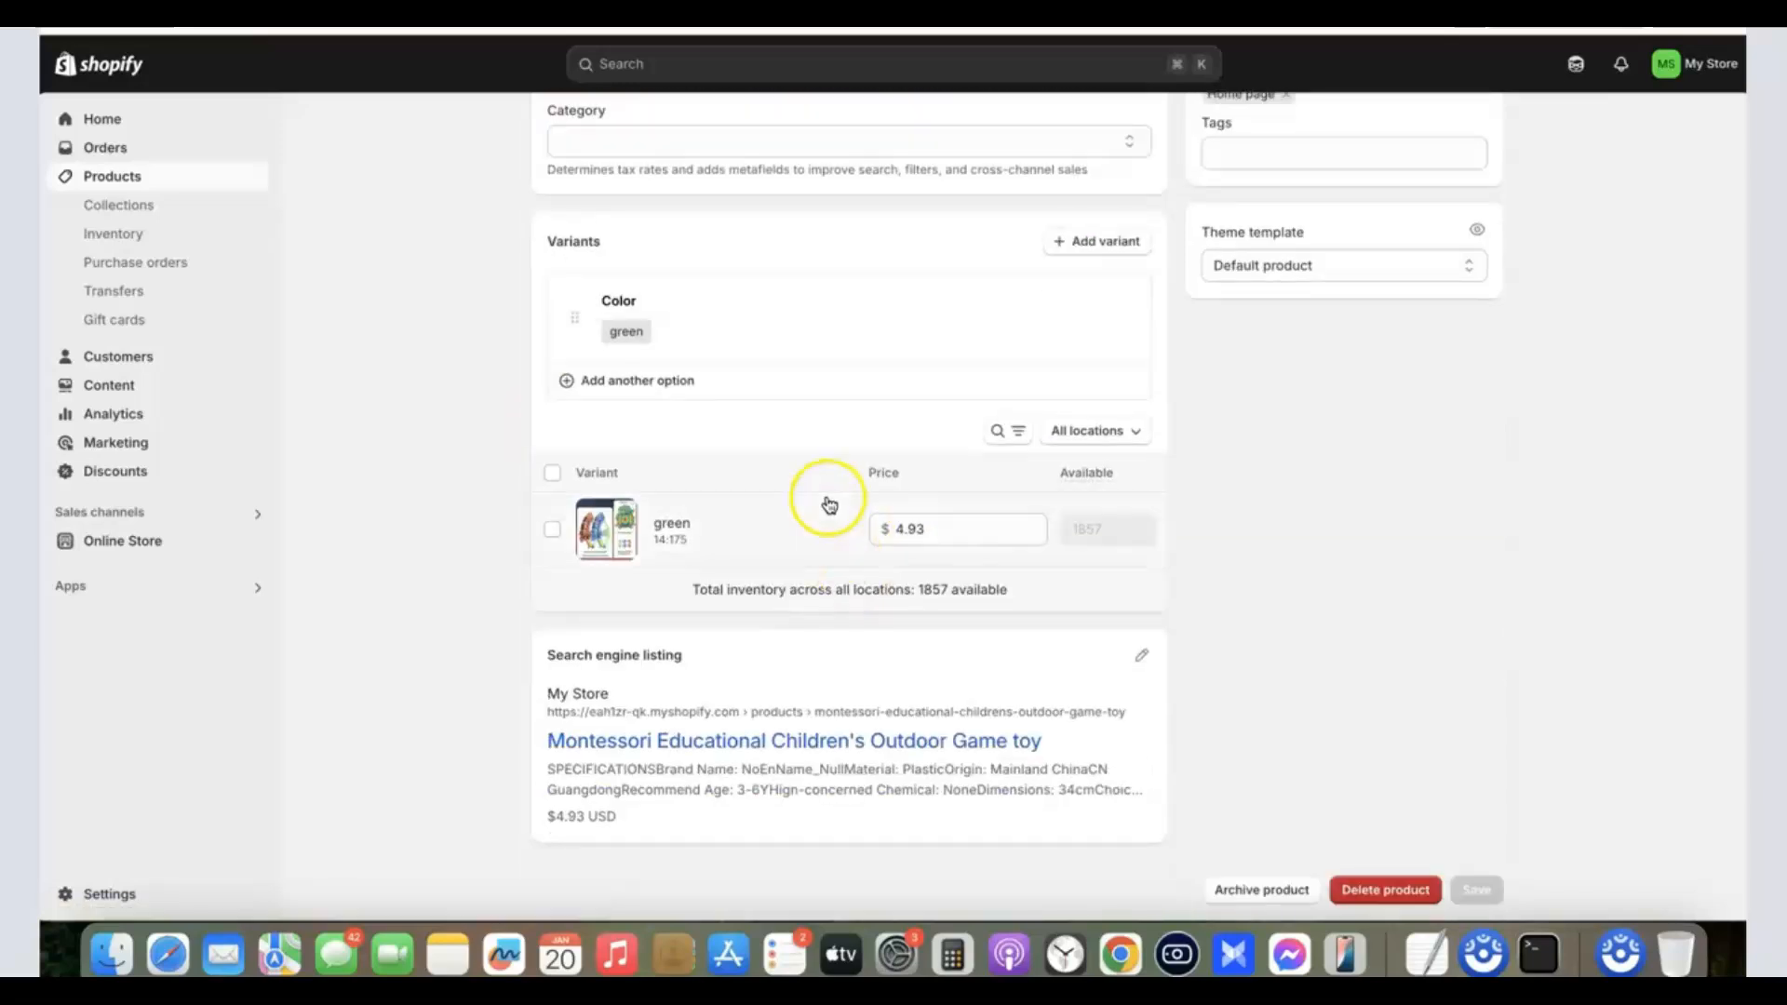
{"action": "scroll", "coordinate": [837, 510], "scroll_direction": "up", "scroll_amount": 10}
{"action": "scroll", "coordinate": [833, 506], "scroll_direction": "up", "scroll_amount": 5}
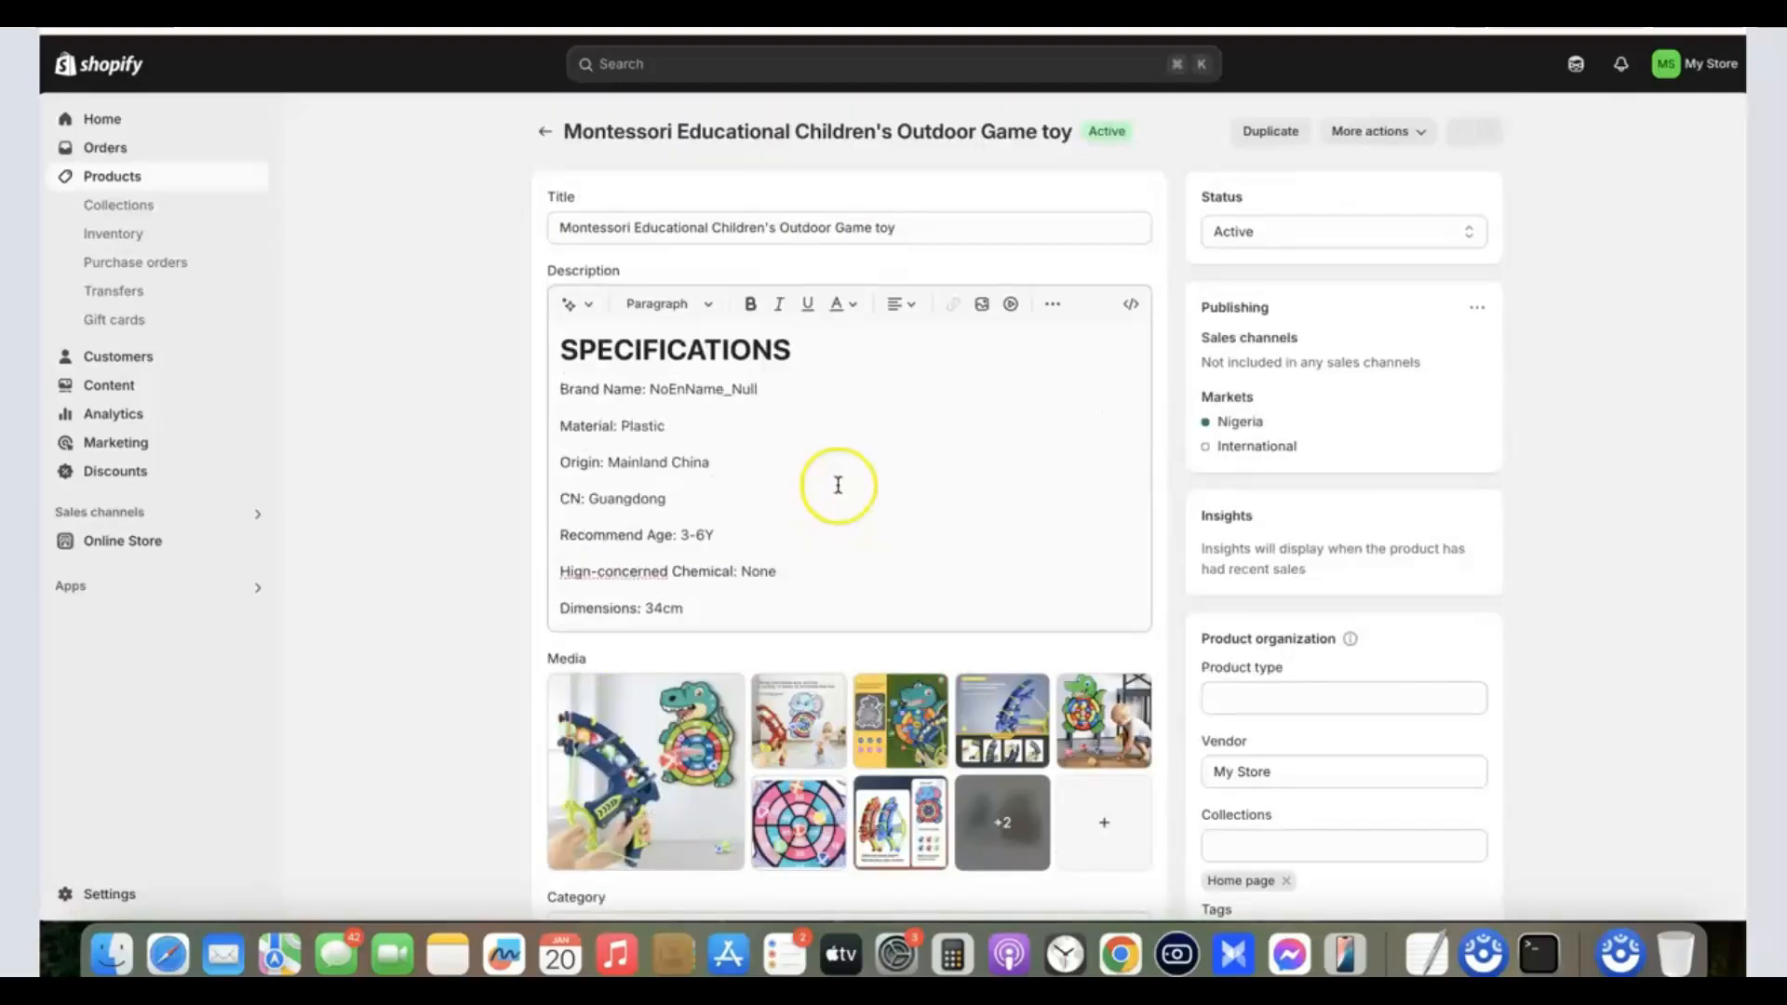